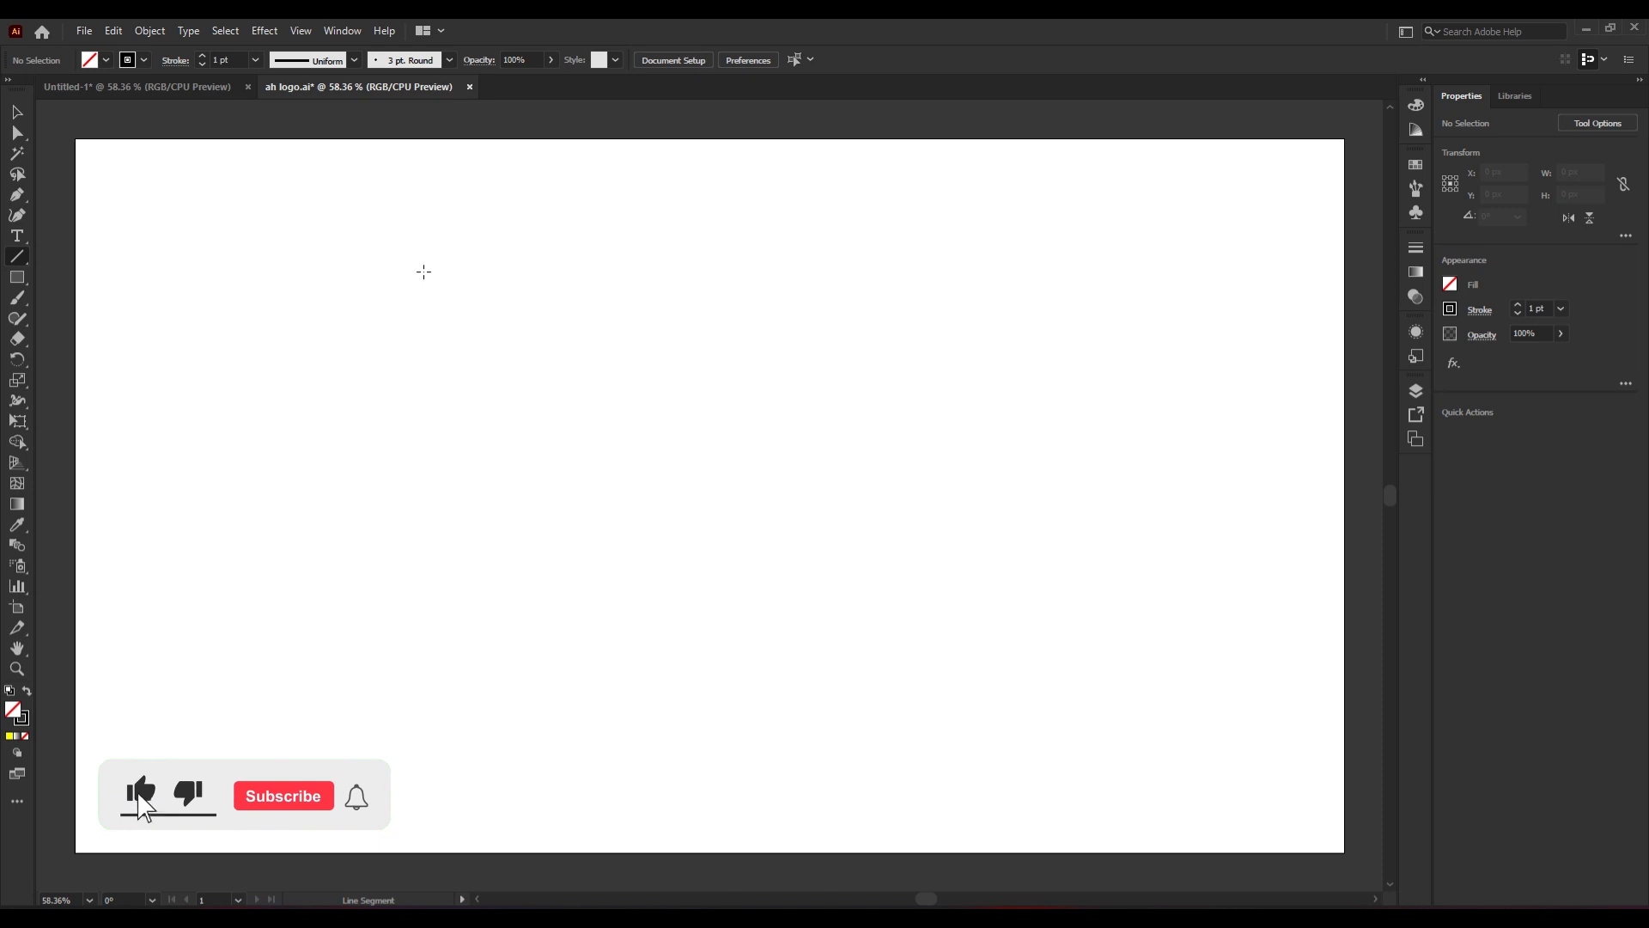
# - Draw a vertical line about 764 px tall on the left part of the artboard
pyautogui.moveTo(408, 269); pyautogui.dragTo(443, 773)
pyautogui.click(14, 113)
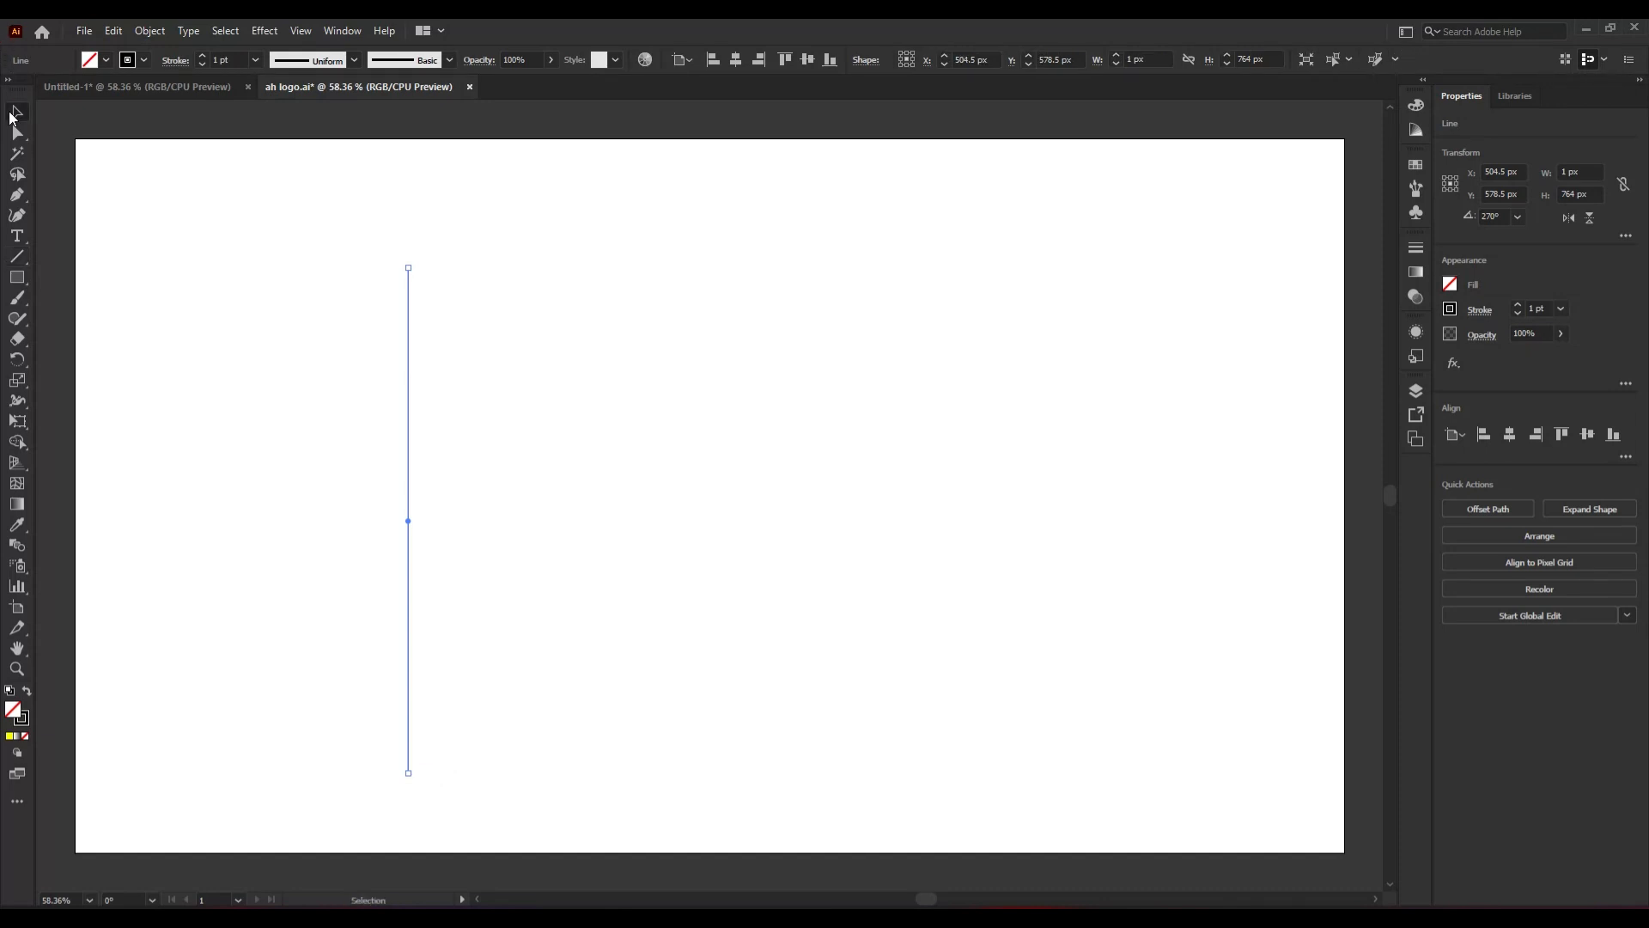
pyautogui.click(357, 713)
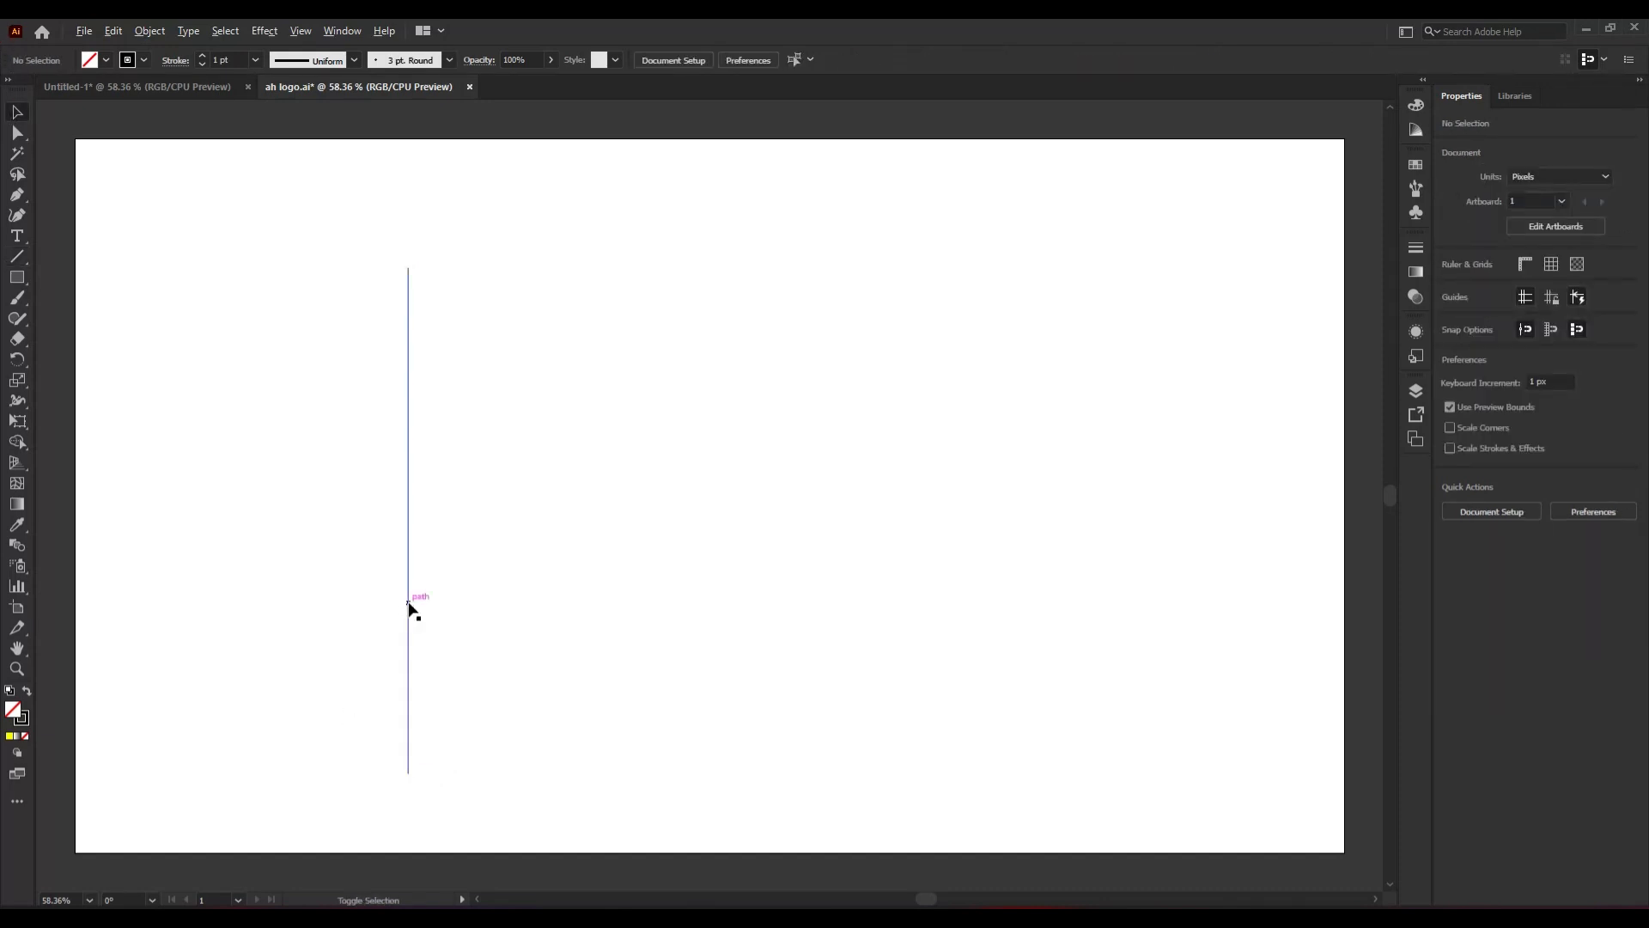
# - Duplicate the vertical line about 25 px to its right and repeat the copy to make a row of 14 evenly spaced lines
pyautogui.moveTo(408, 608); pyautogui.dragTo(427, 610)
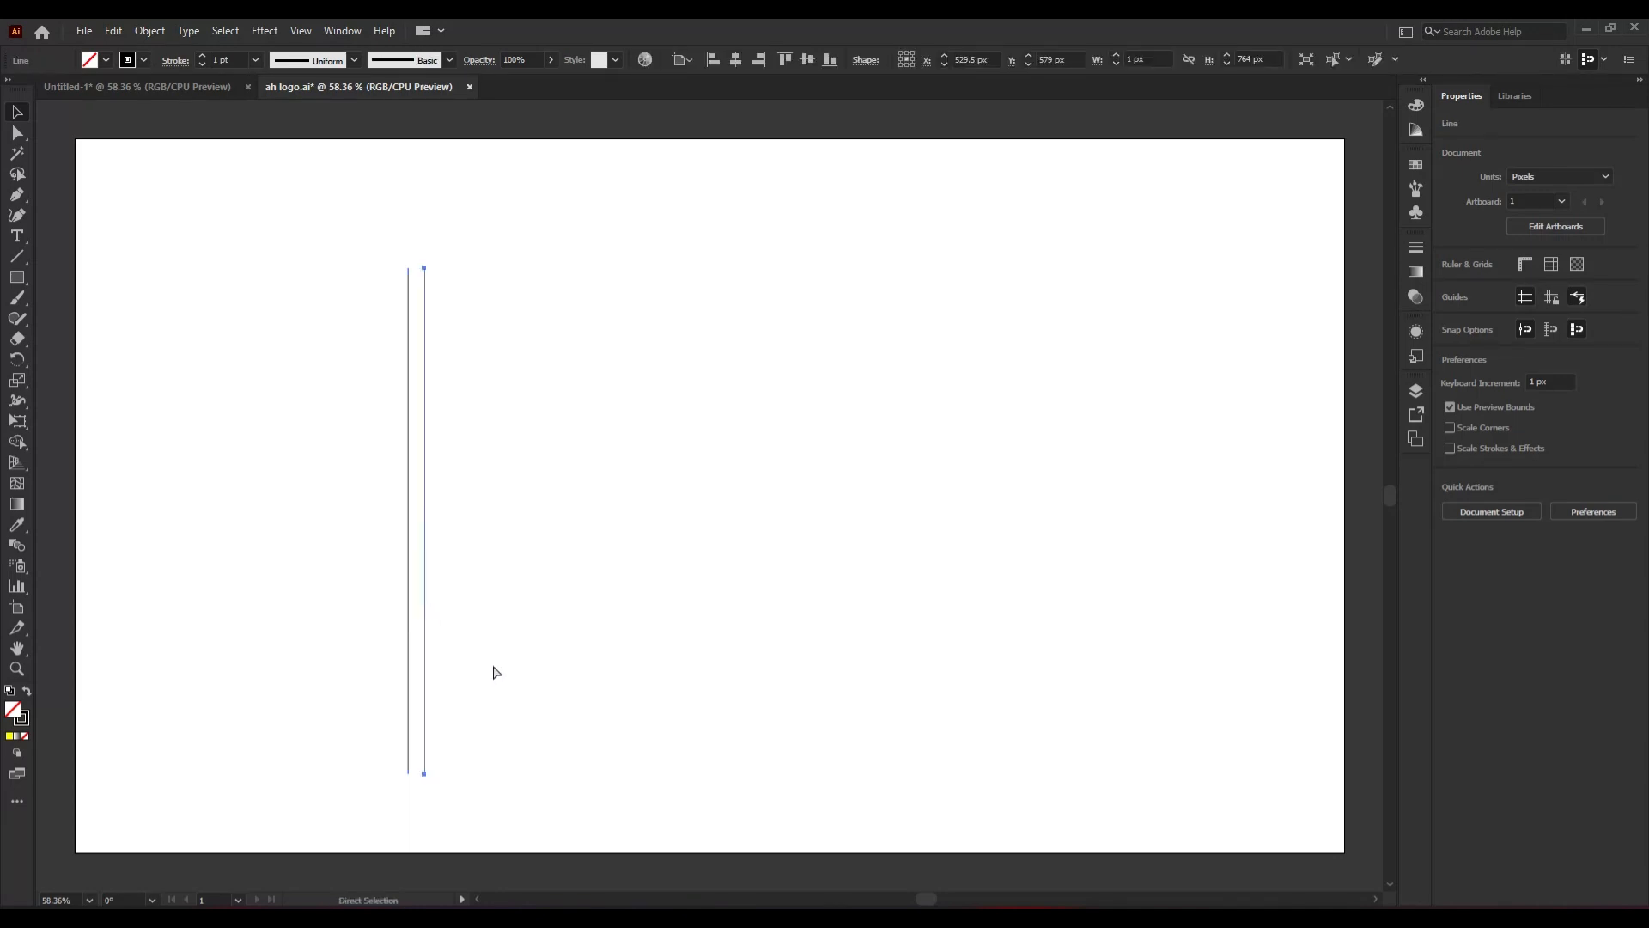
pyautogui.hotkey('ctrl', 'd')
pyautogui.hotkey('ctrl', 'd')
pyautogui.hotkey('ctrl', 'd')
pyautogui.hotkey('ctrl', 'd')
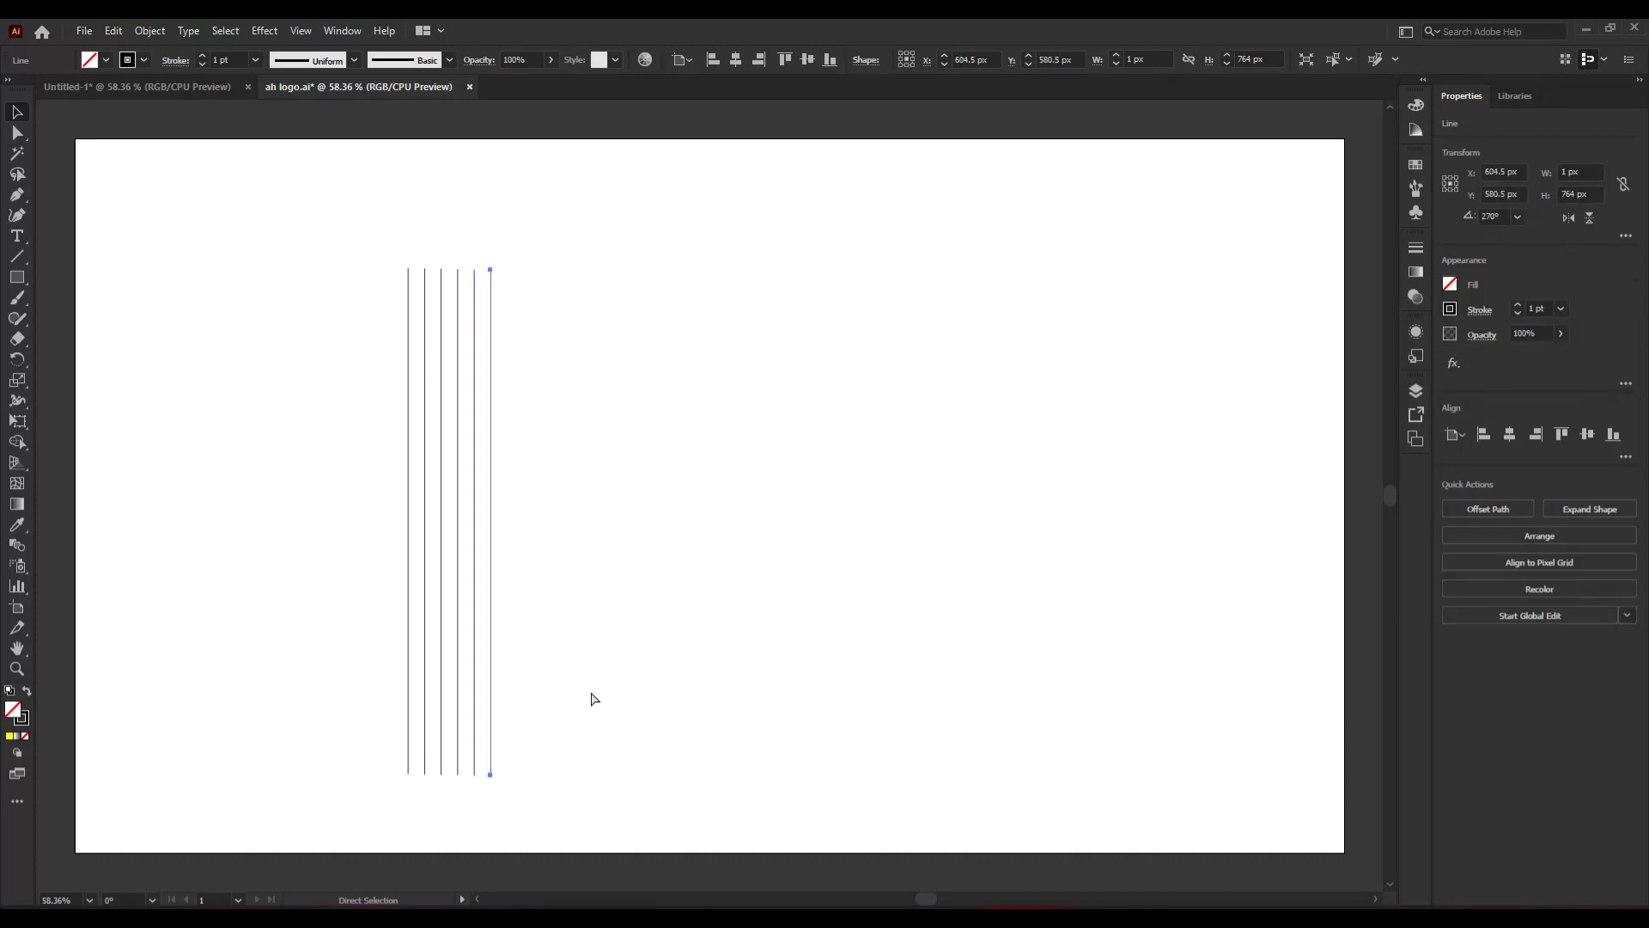
pyautogui.hotkey('ctrl', 'd')
pyautogui.hotkey('ctrl', 'd')
pyautogui.hotkey('ctrl', 'd')
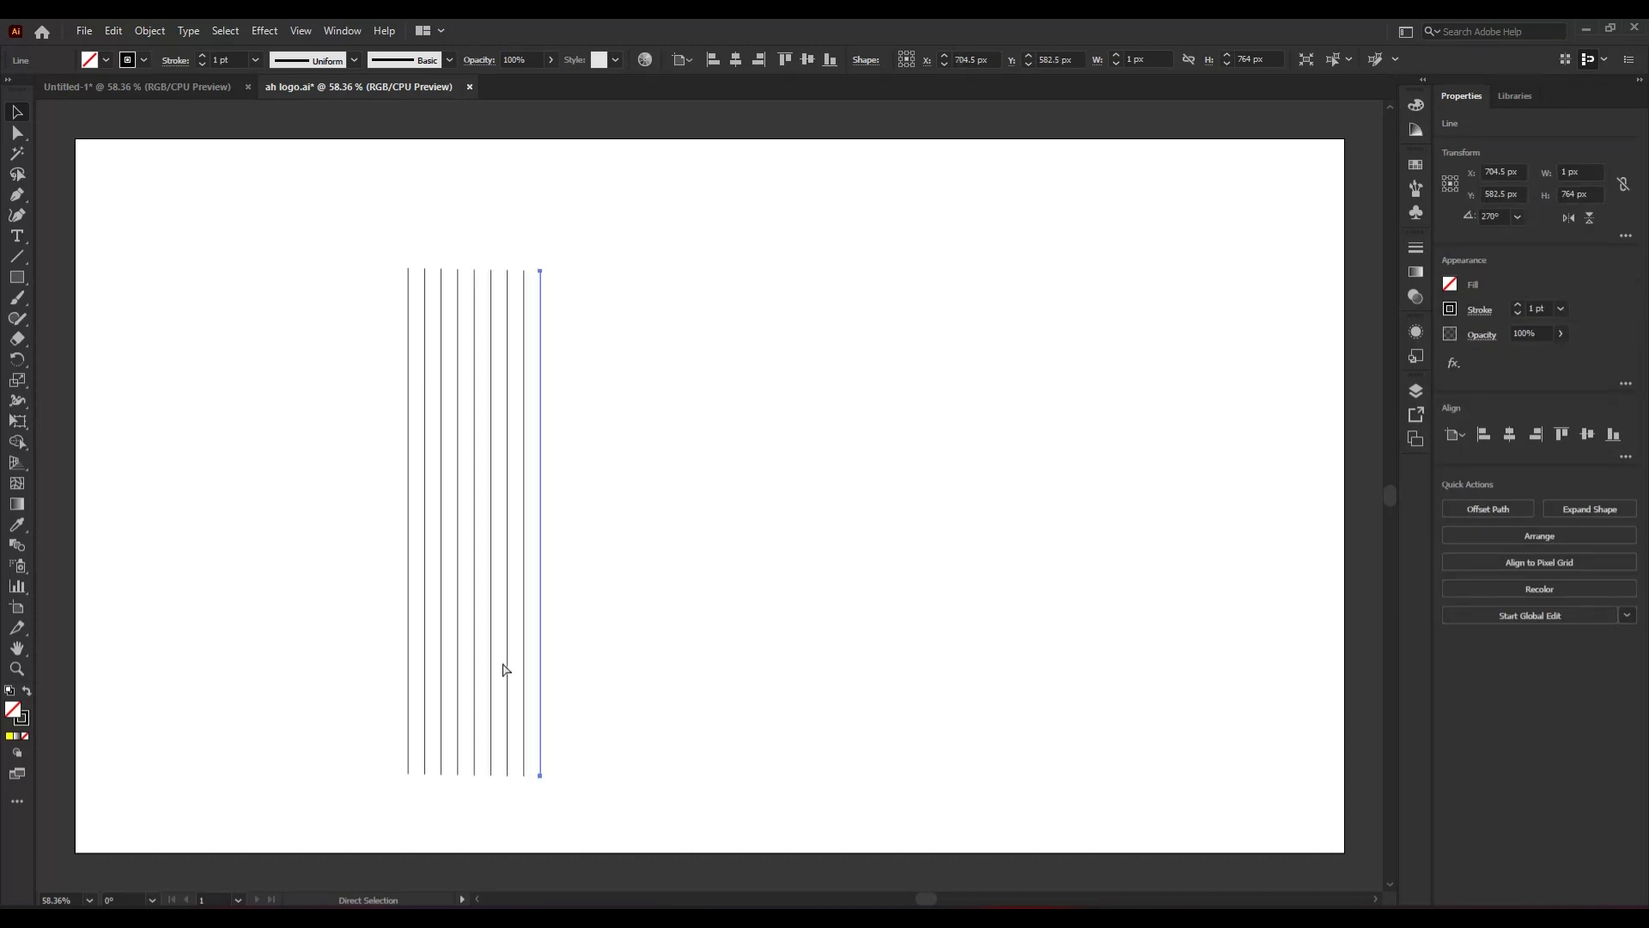
pyautogui.hotkey('ctrl', 'd')
pyautogui.hotkey('ctrl', 'd')
pyautogui.hotkey('ctrl', 'd')
pyautogui.hotkey('ctrl', 'd')
pyautogui.hotkey('ctrl', 'd')
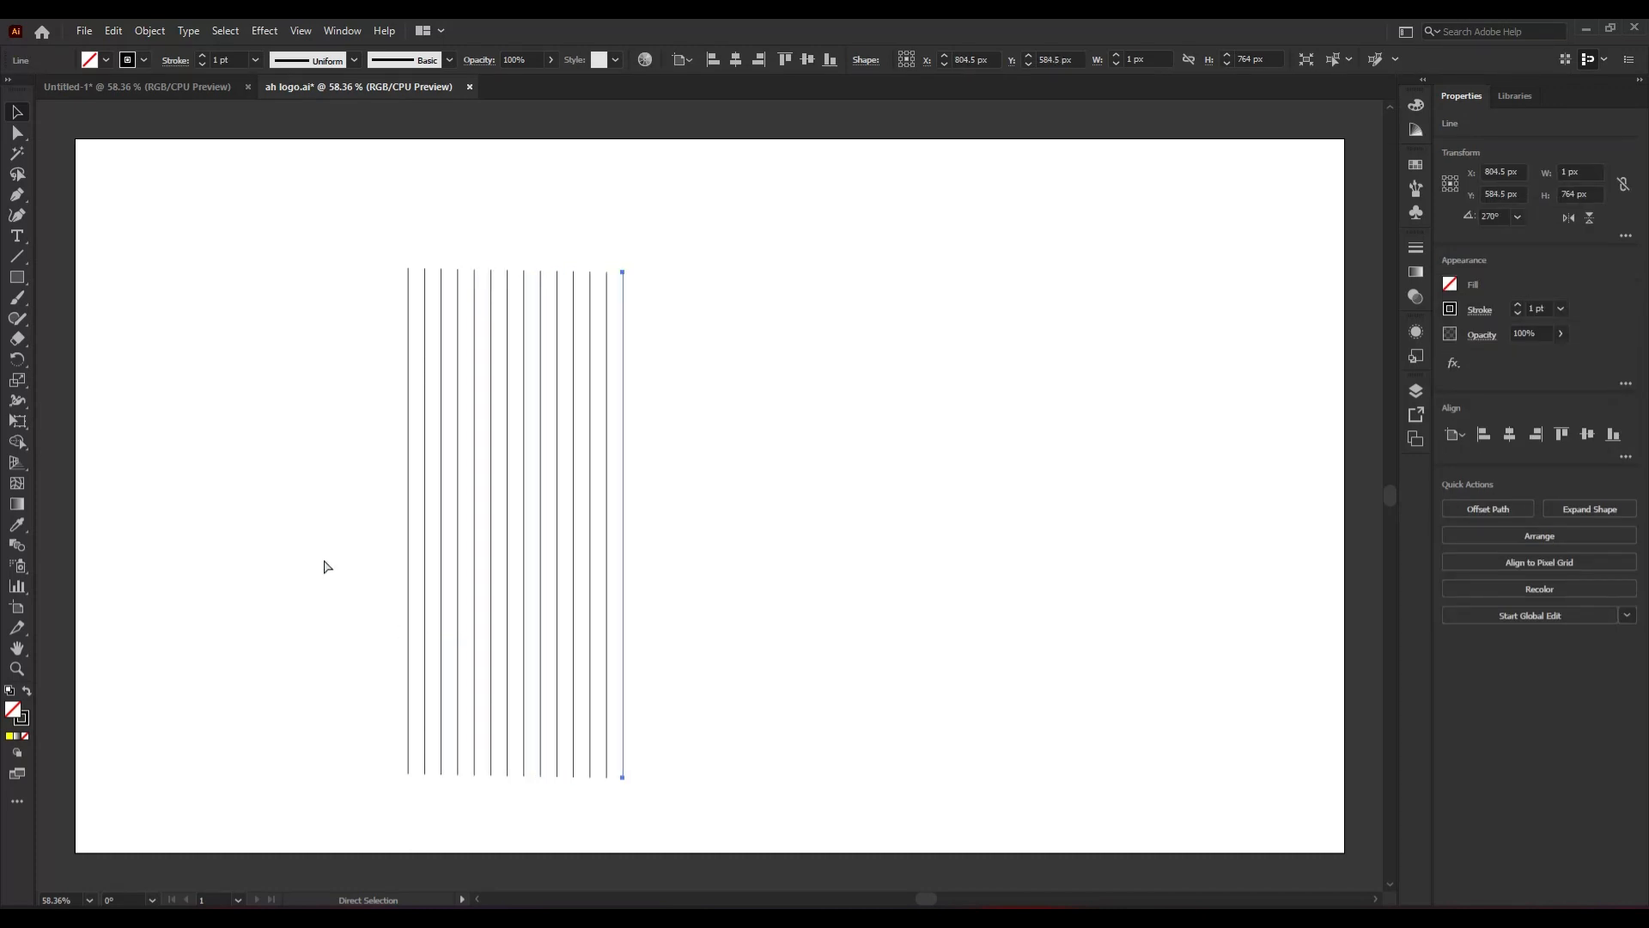
# - Align the top ends of all the vertical lines and group them
pyautogui.moveTo(410, 483); pyautogui.dragTo(675, 603)
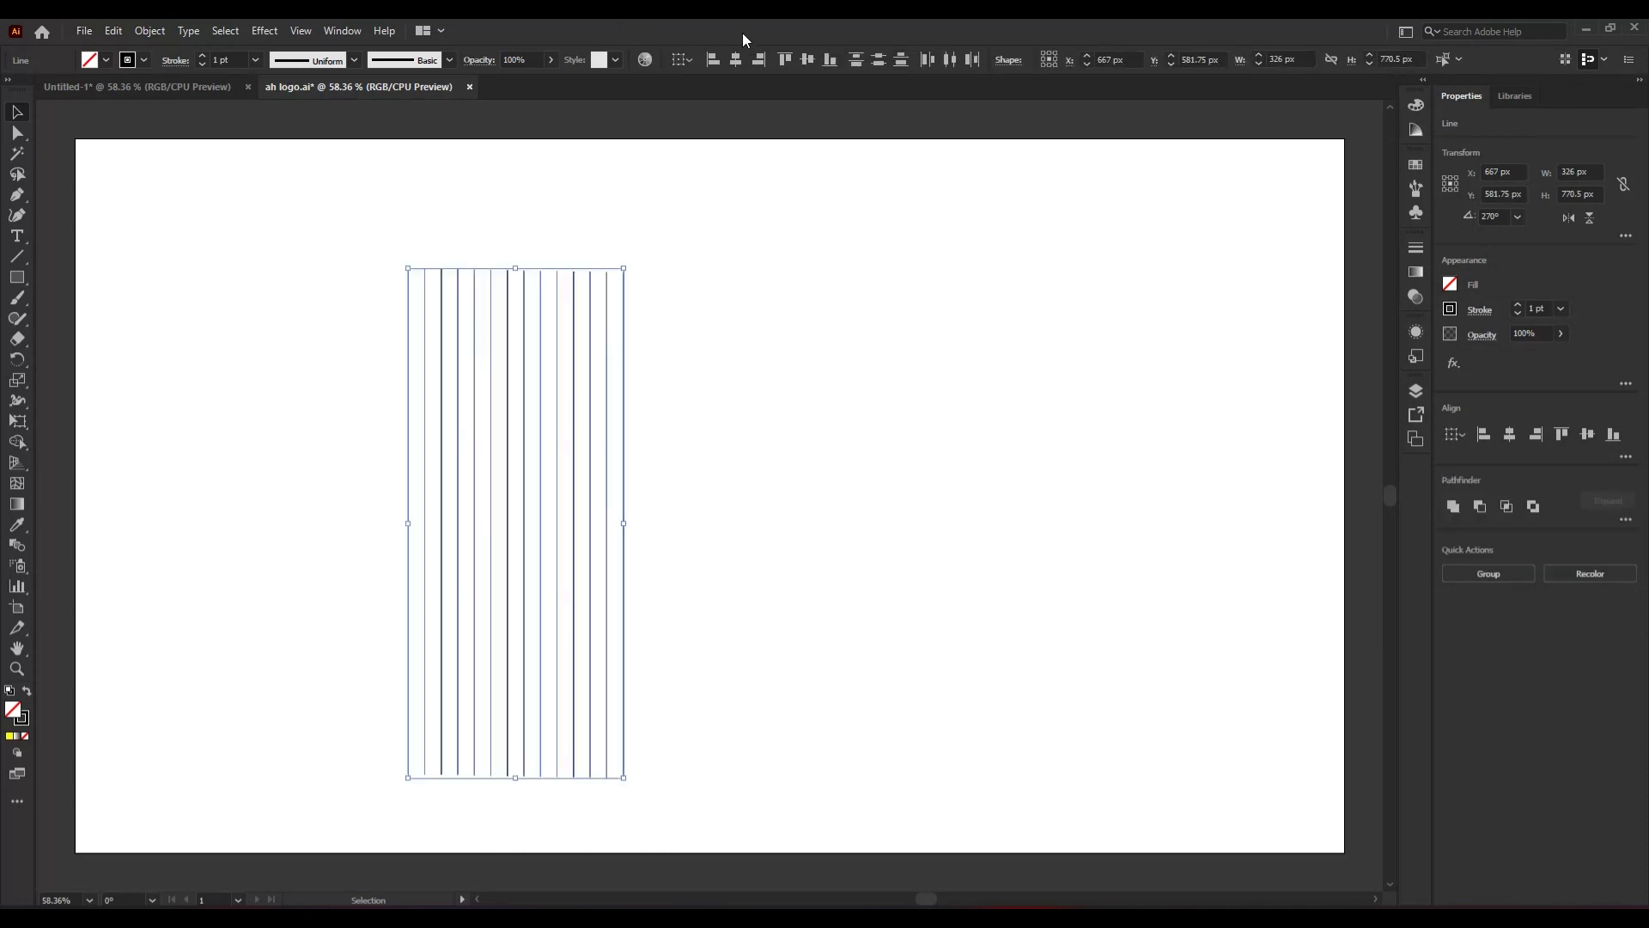
pyautogui.click(788, 58)
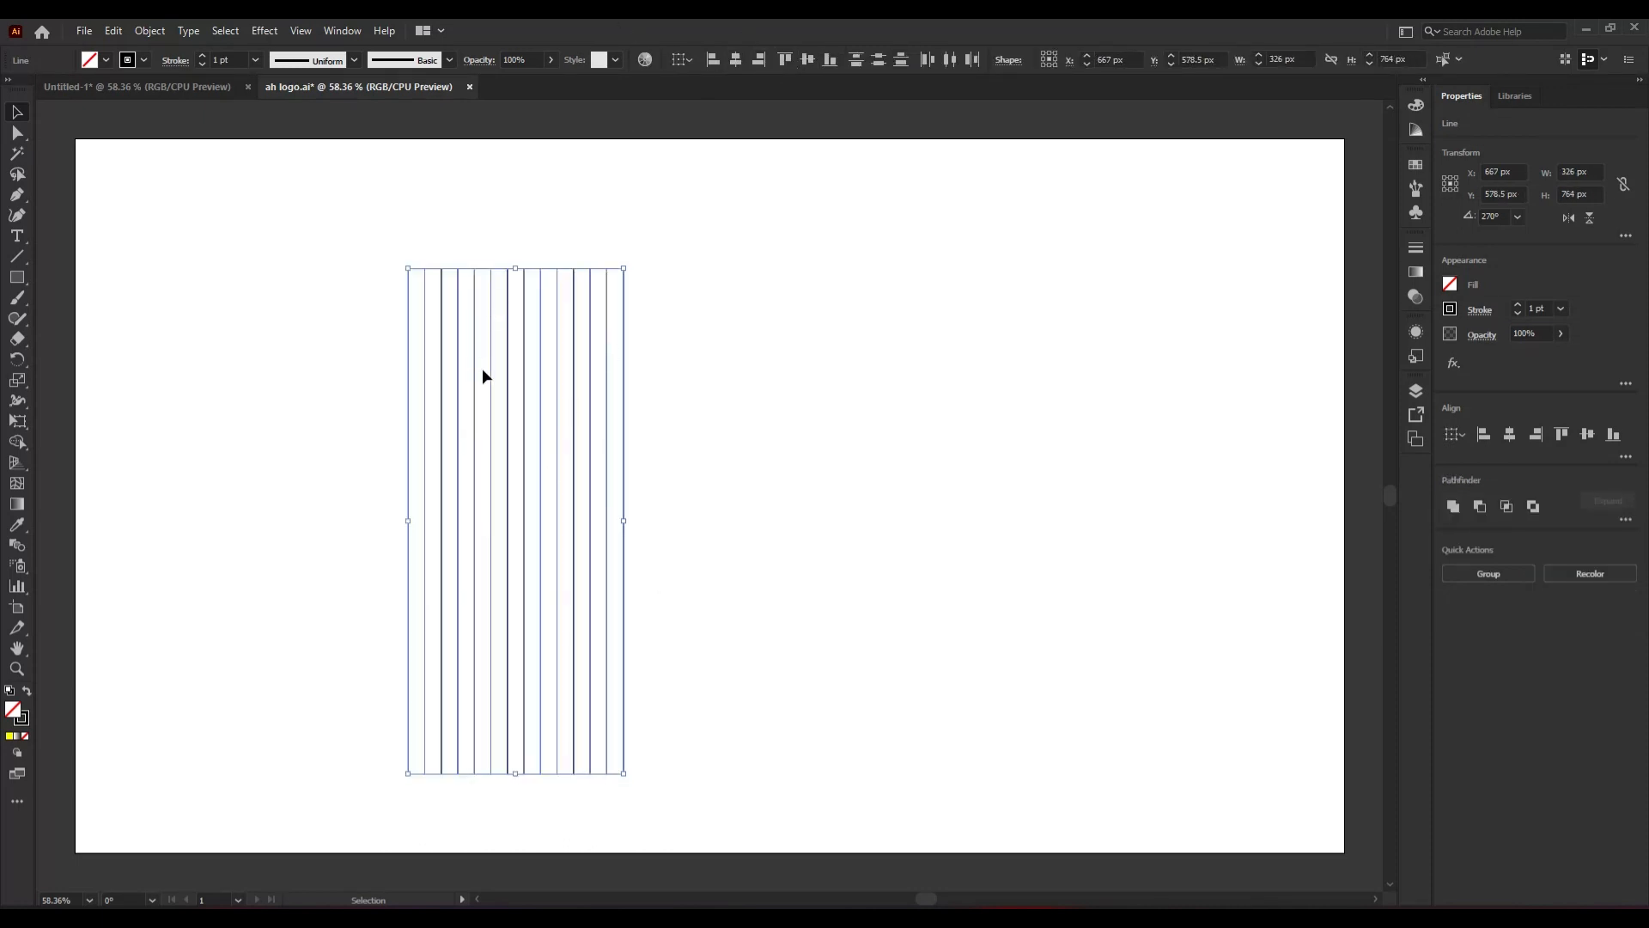
pyautogui.rightClick(512, 396)
pyautogui.click(579, 509)
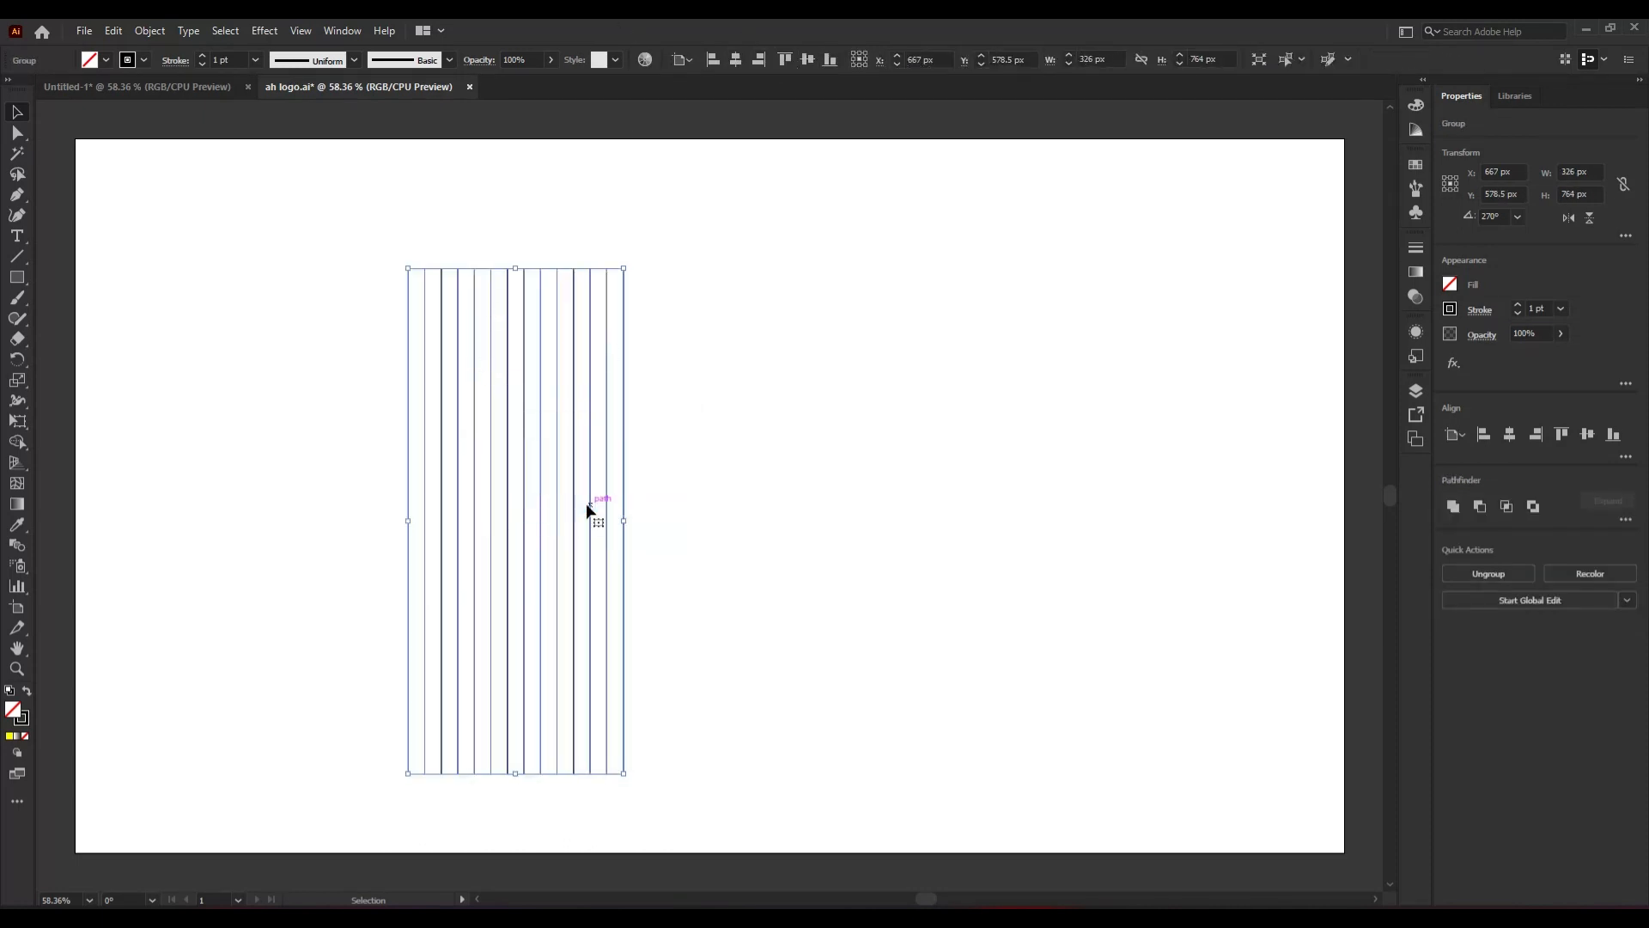
# - Centre the line group horizontally and vertically on the artboard and paste a copy of it in place
pyautogui.click(733, 60)
pyautogui.click(807, 64)
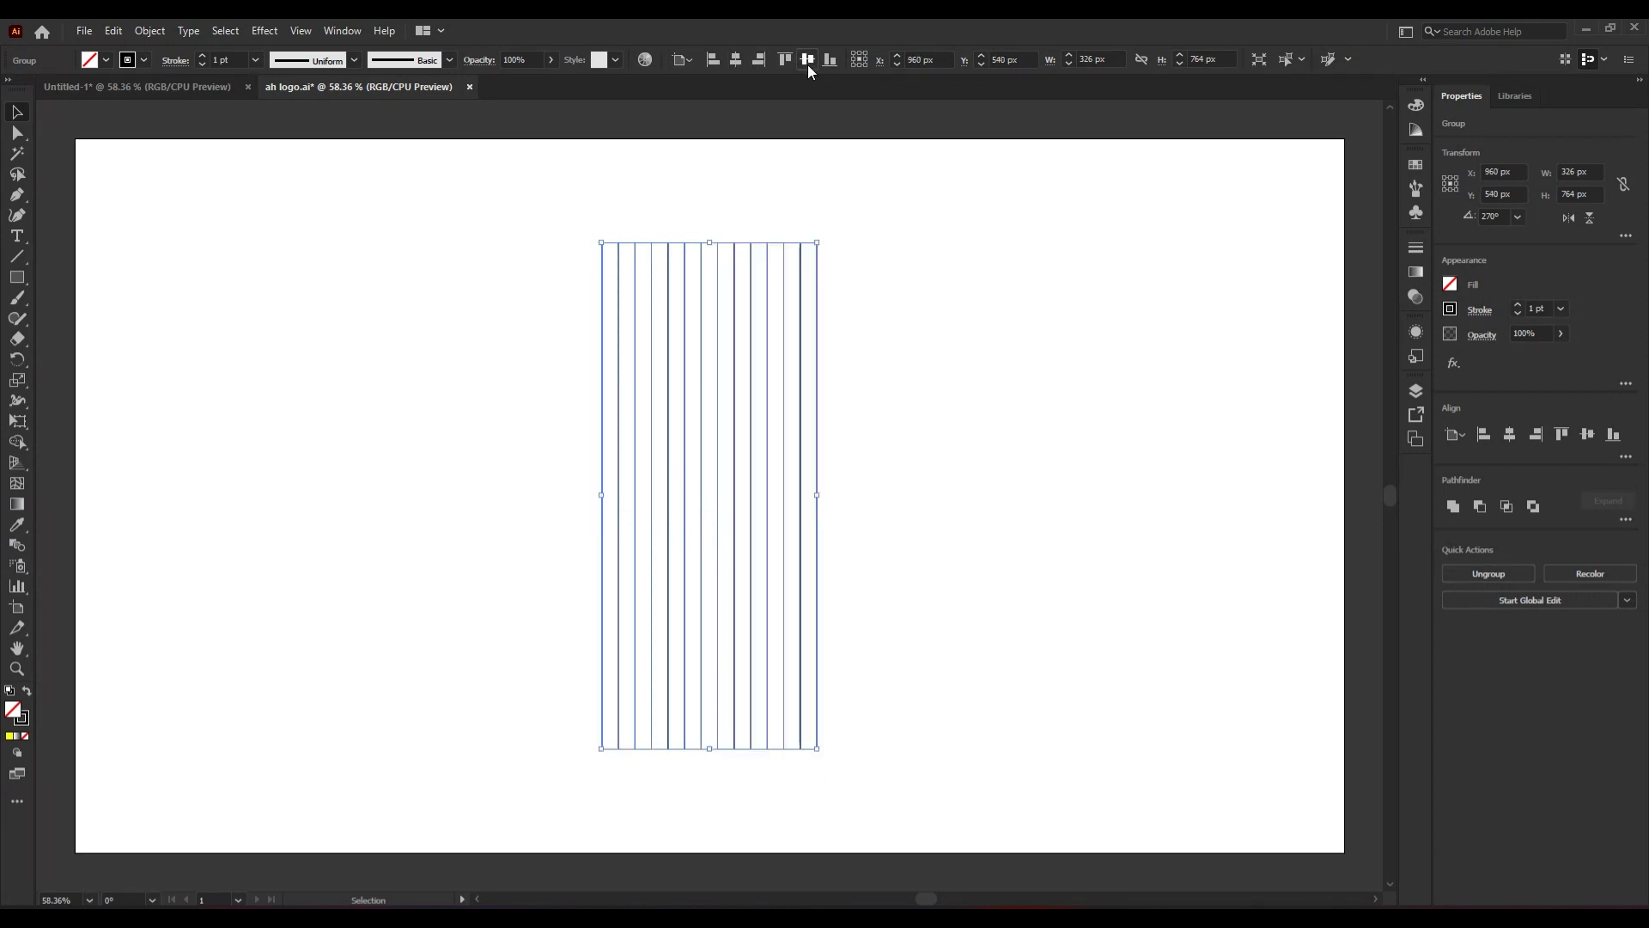
pyautogui.click(120, 30)
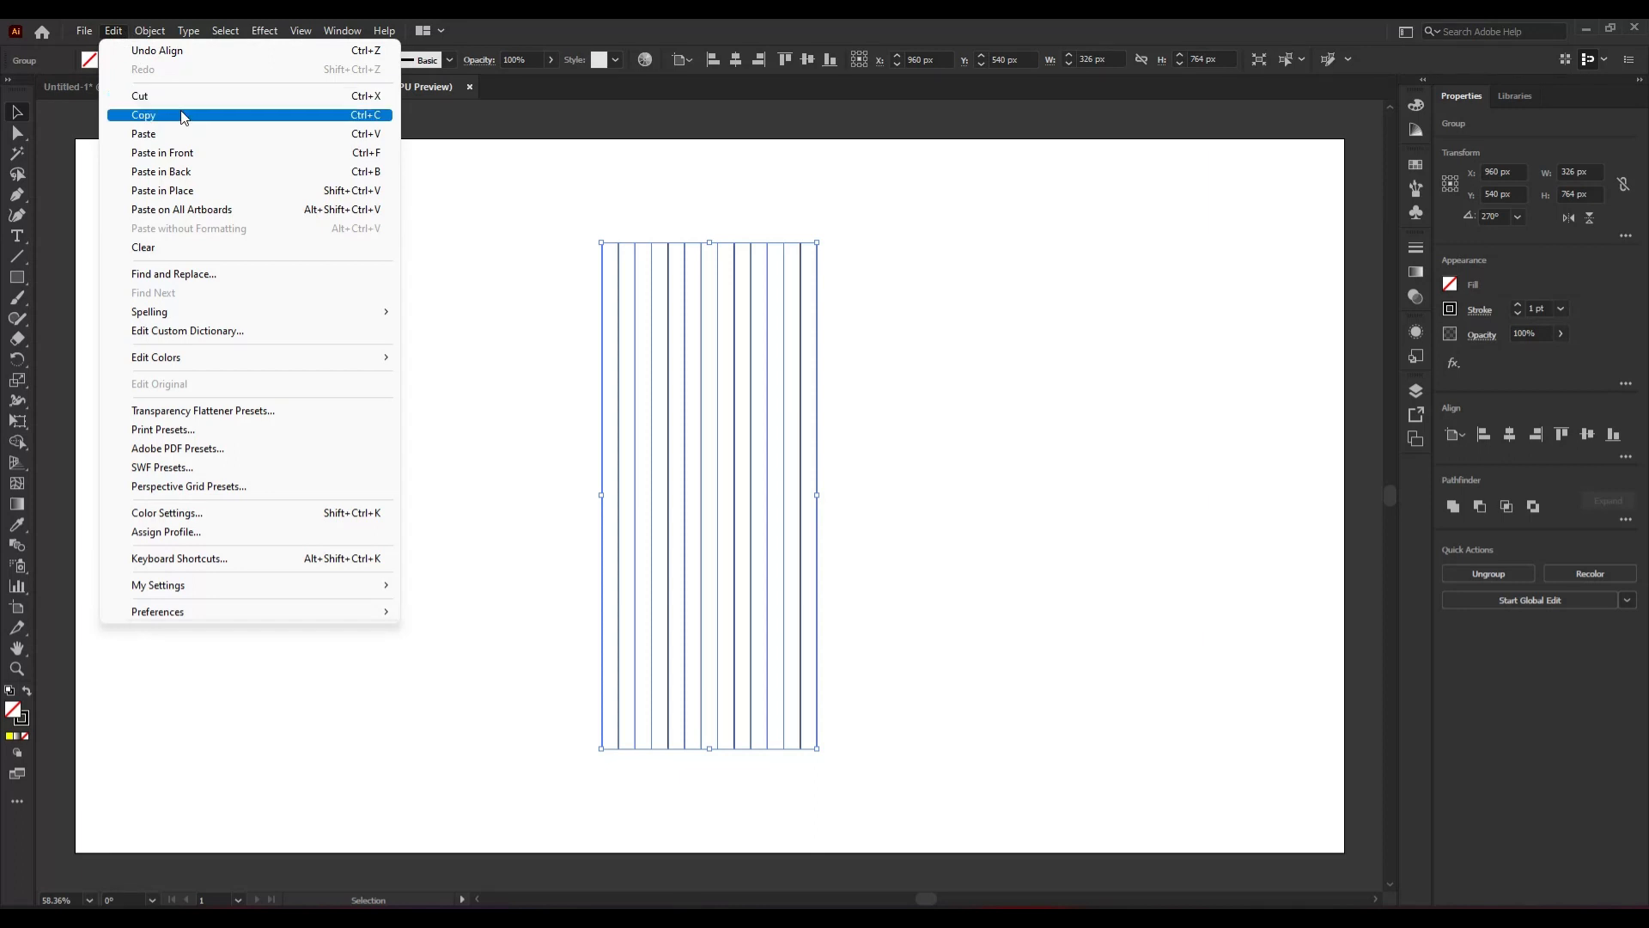
pyautogui.click(181, 115)
pyautogui.click(115, 35)
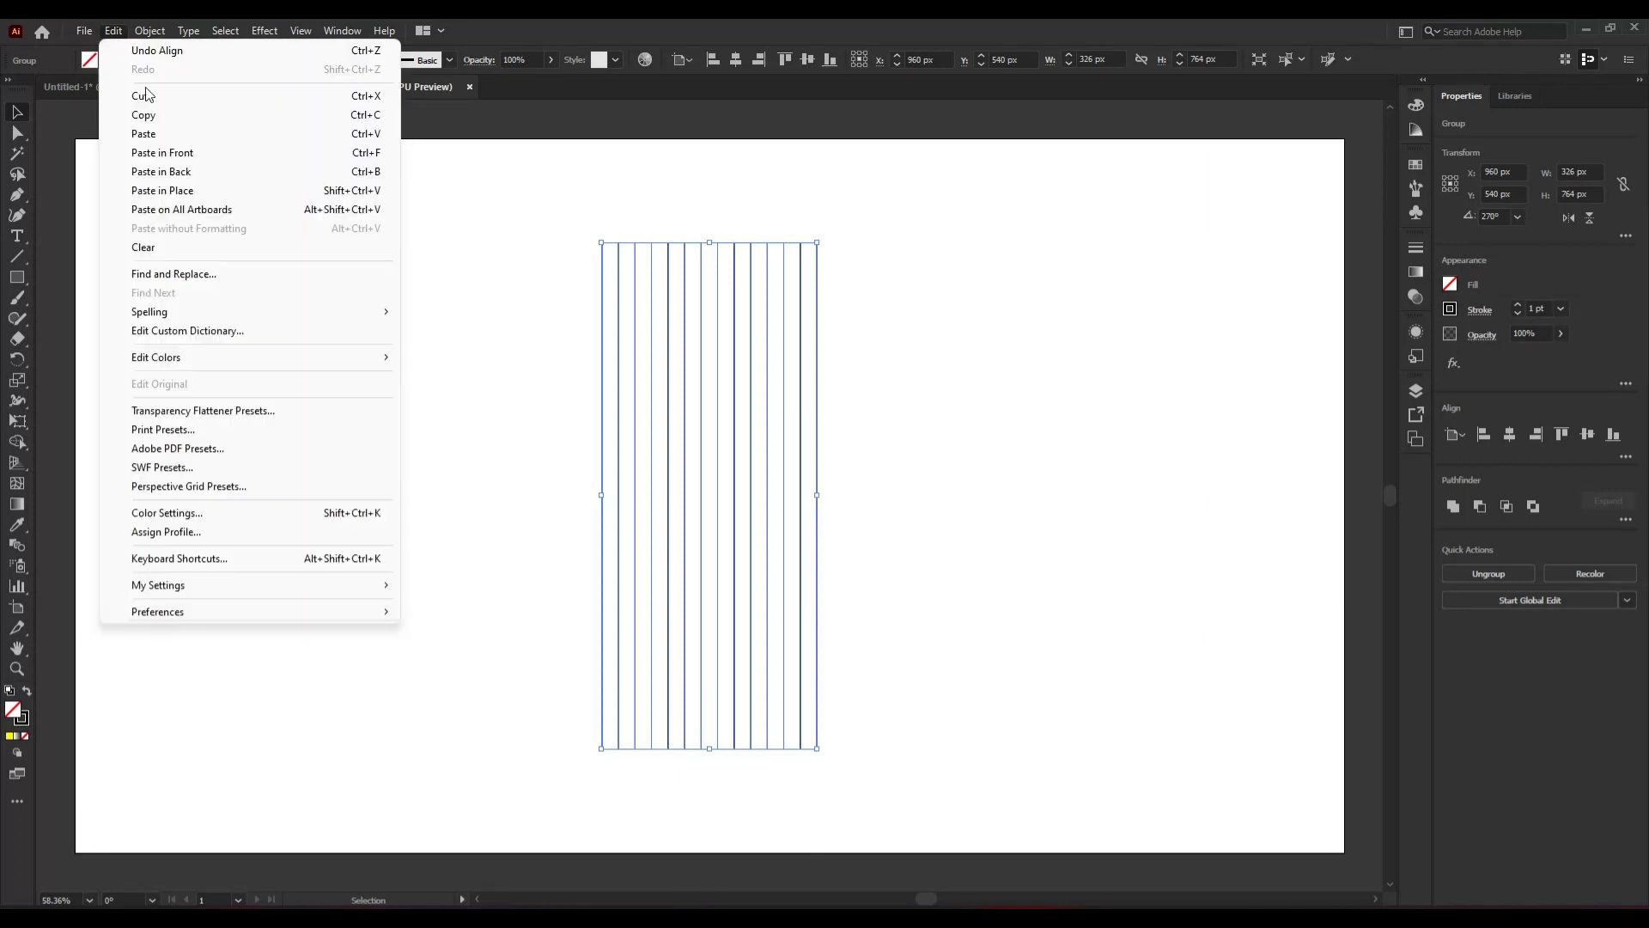
pyautogui.click(235, 191)
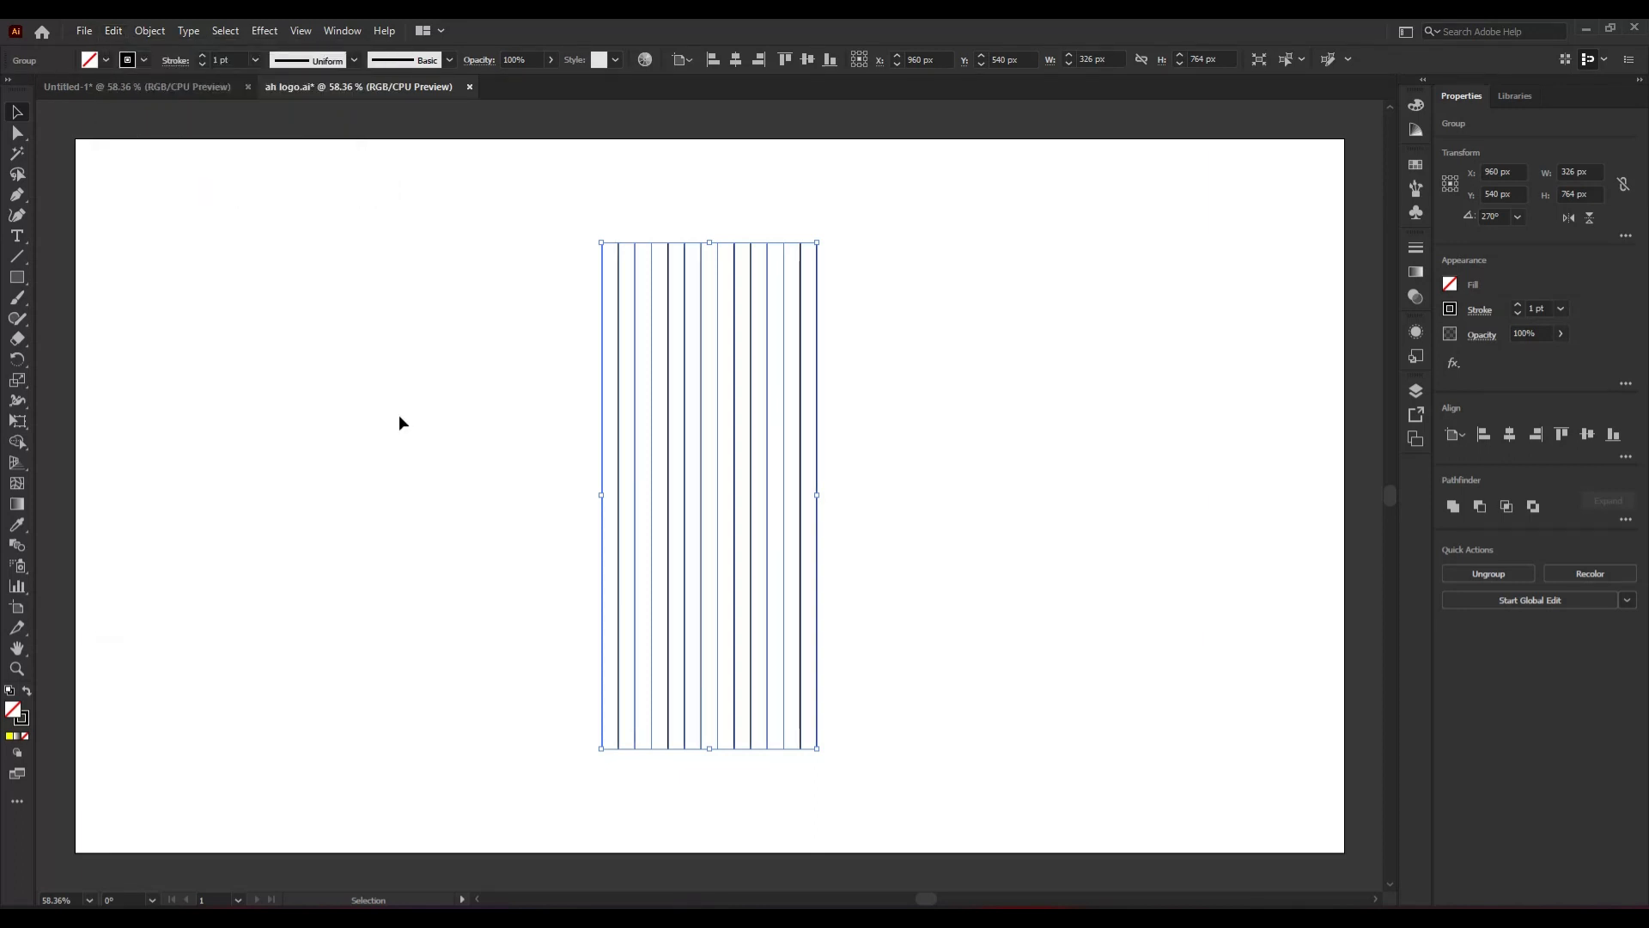
# - Create a copy of the vertical line group rotated by 60°
pyautogui.press('Return')
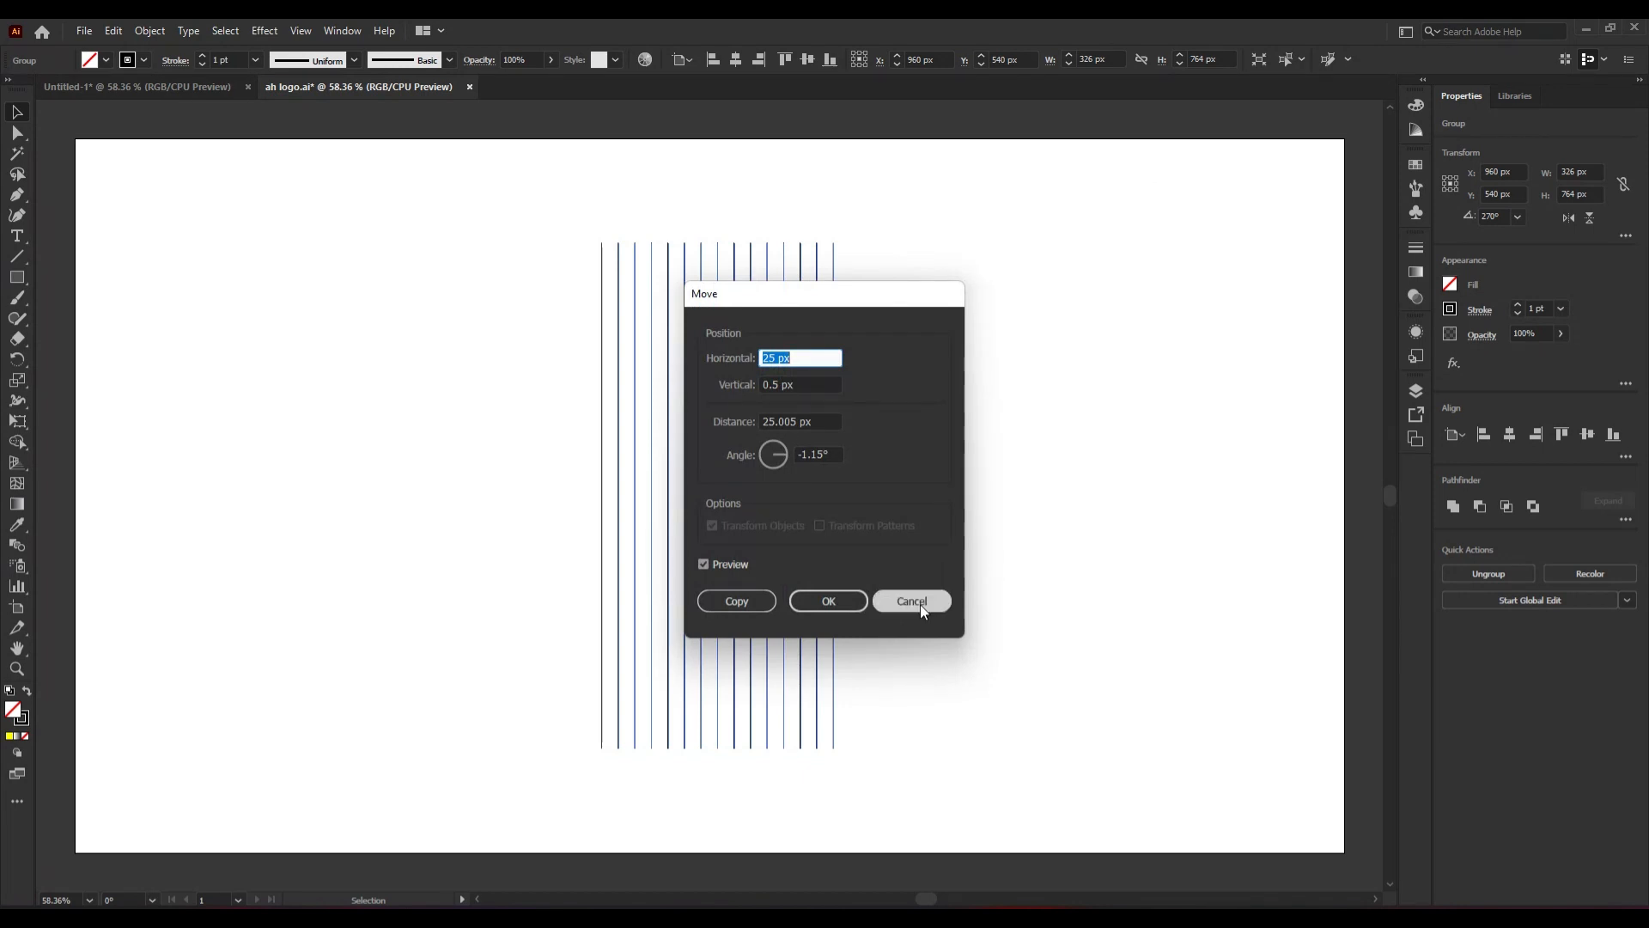
pyautogui.click(918, 605)
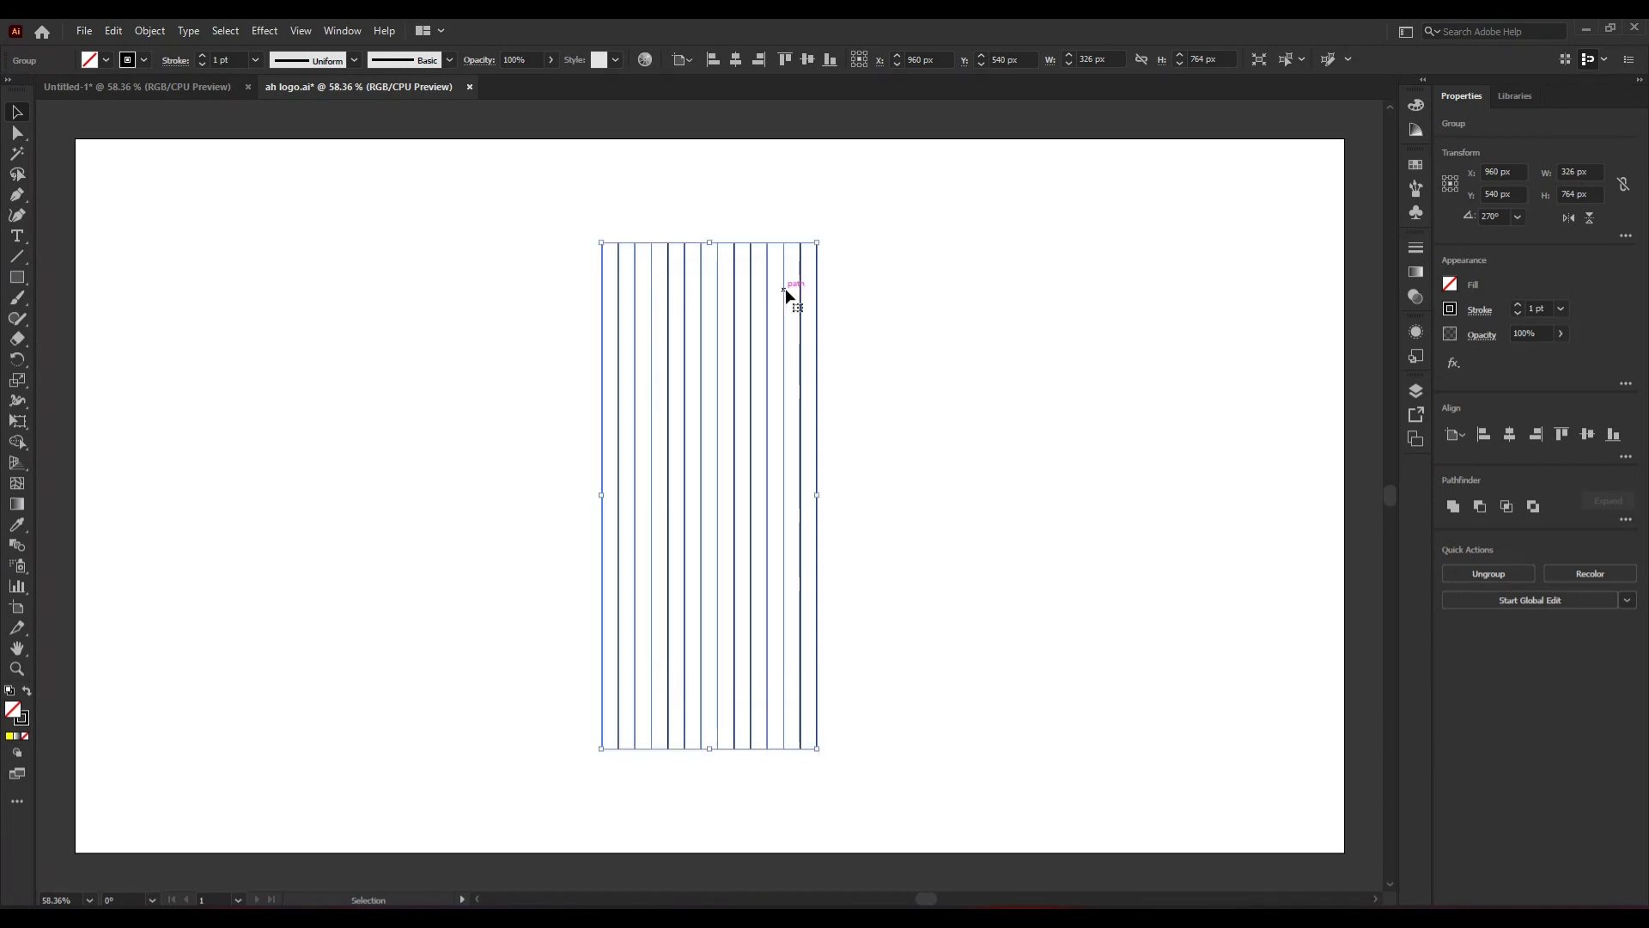
pyautogui.rightClick(784, 291)
pyautogui.moveTo(900, 519)
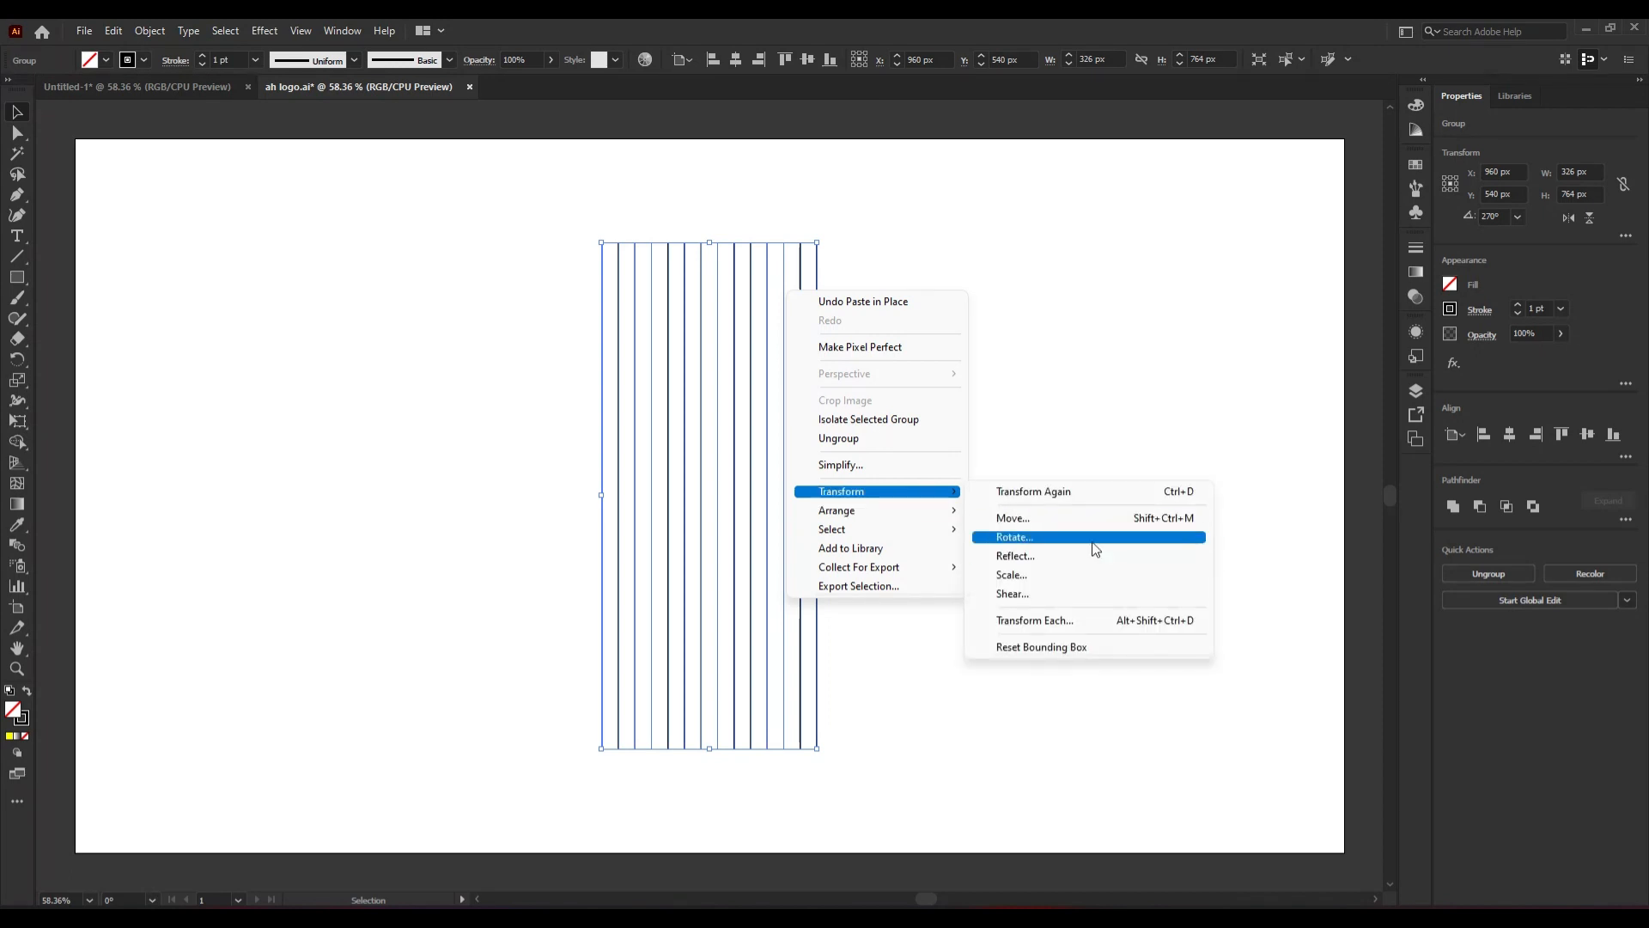
pyautogui.click(1095, 542)
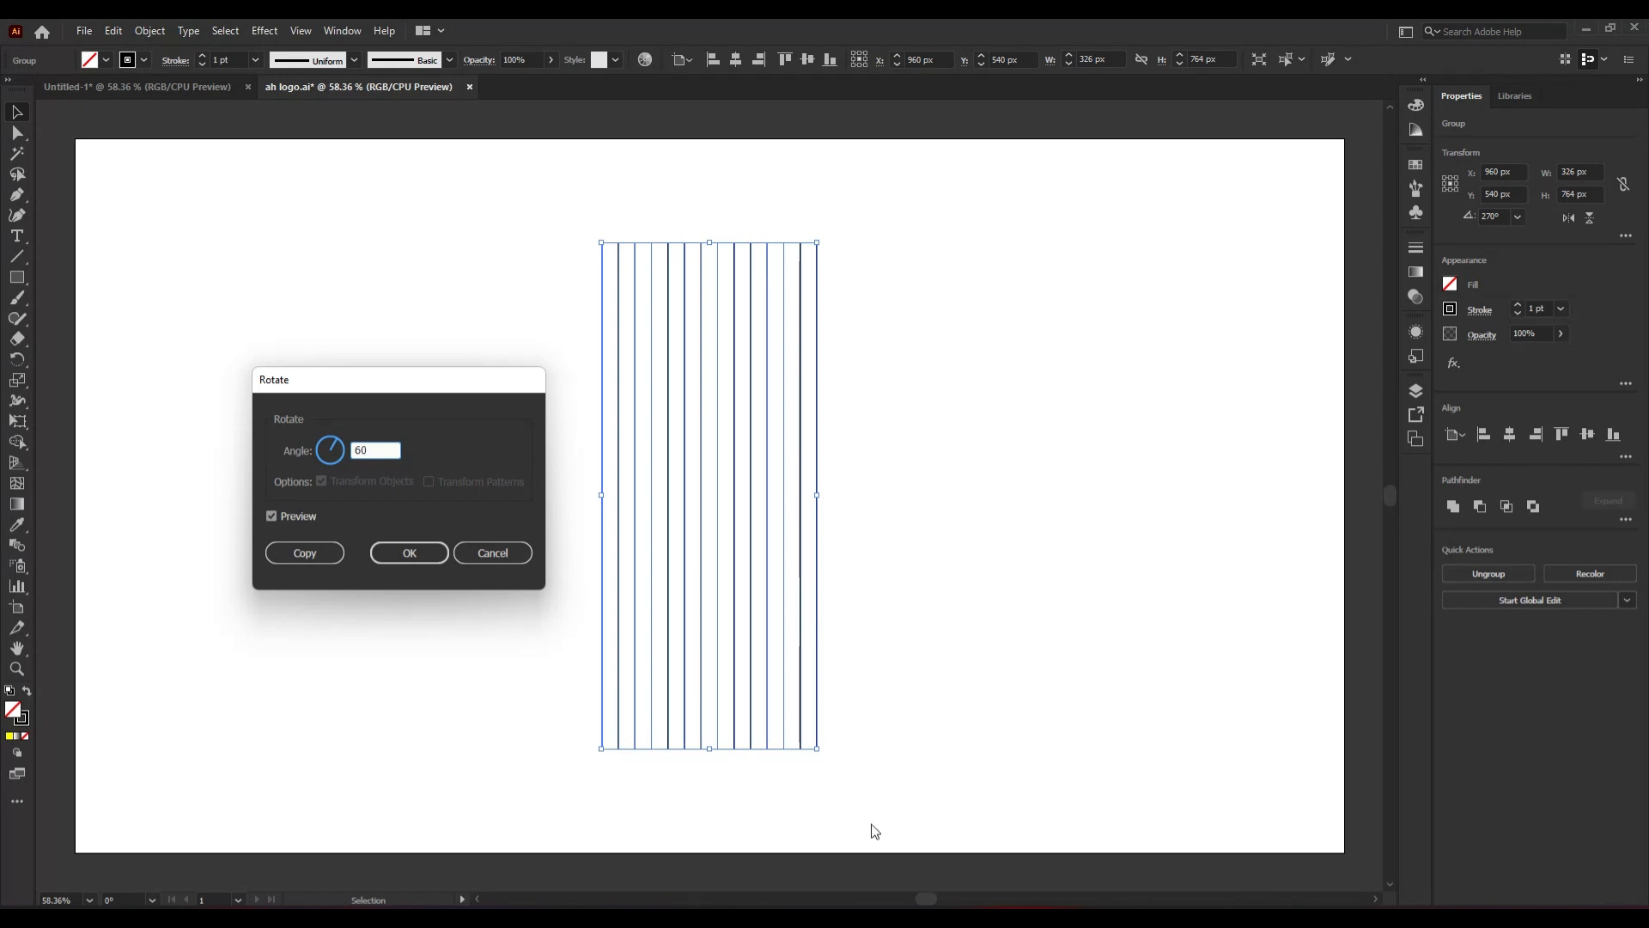
pyautogui.click(300, 557)
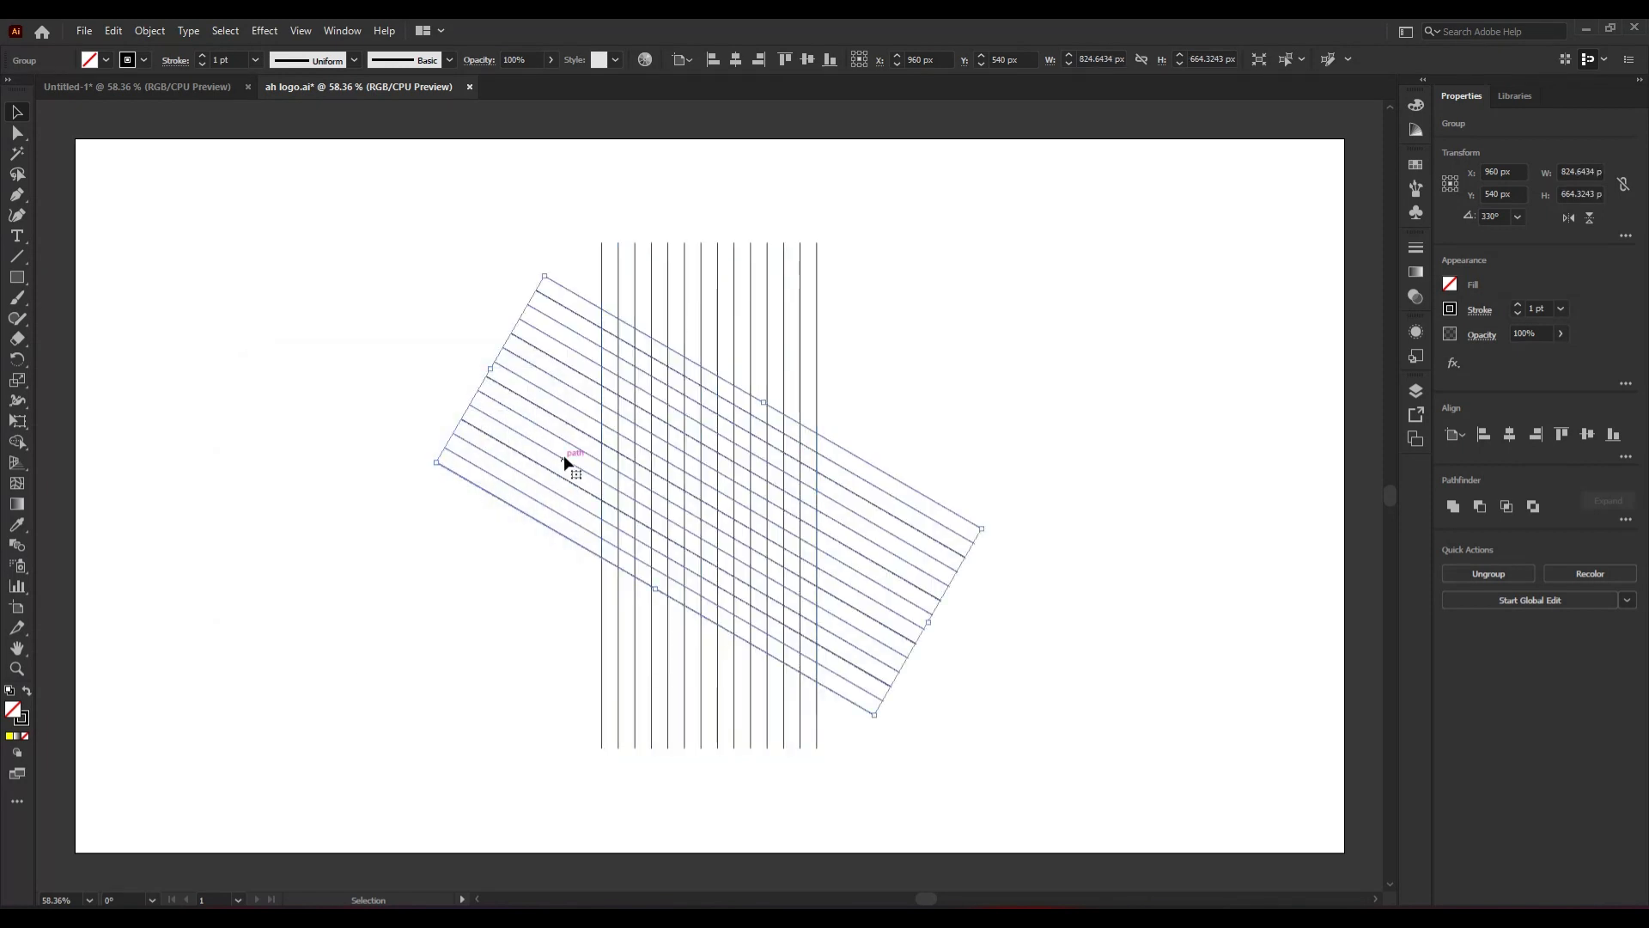
# - Create a mirrored copy of the slanted line group, reflected across the vertical axis
pyautogui.rightClick(564, 462)
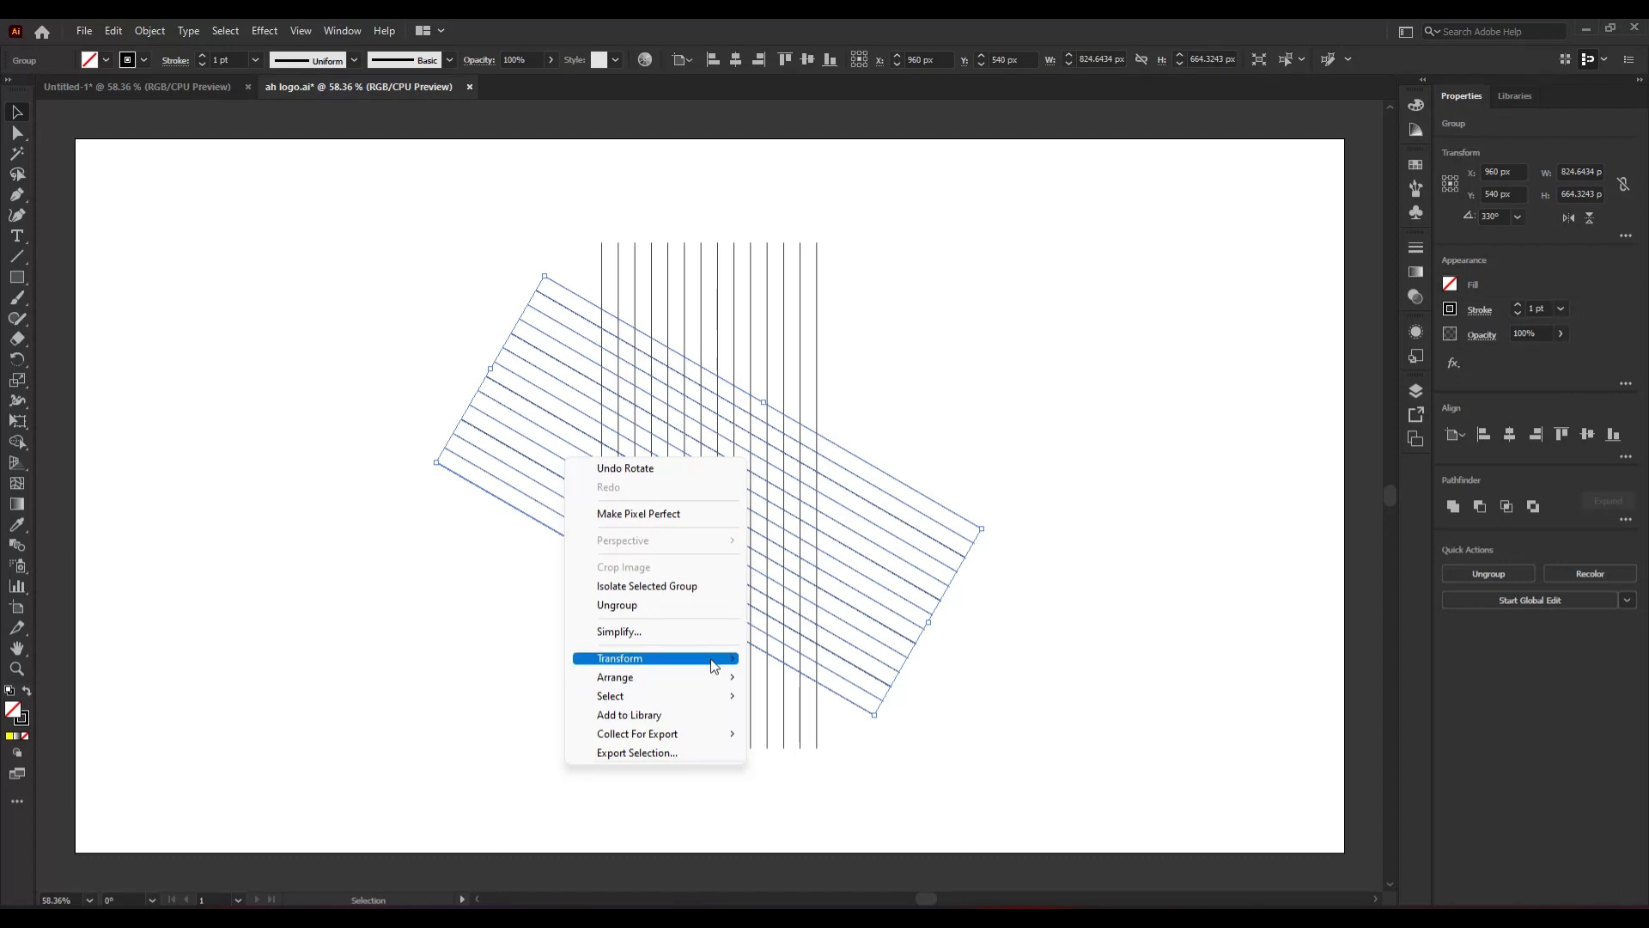
pyautogui.moveTo(713, 666)
pyautogui.click(848, 722)
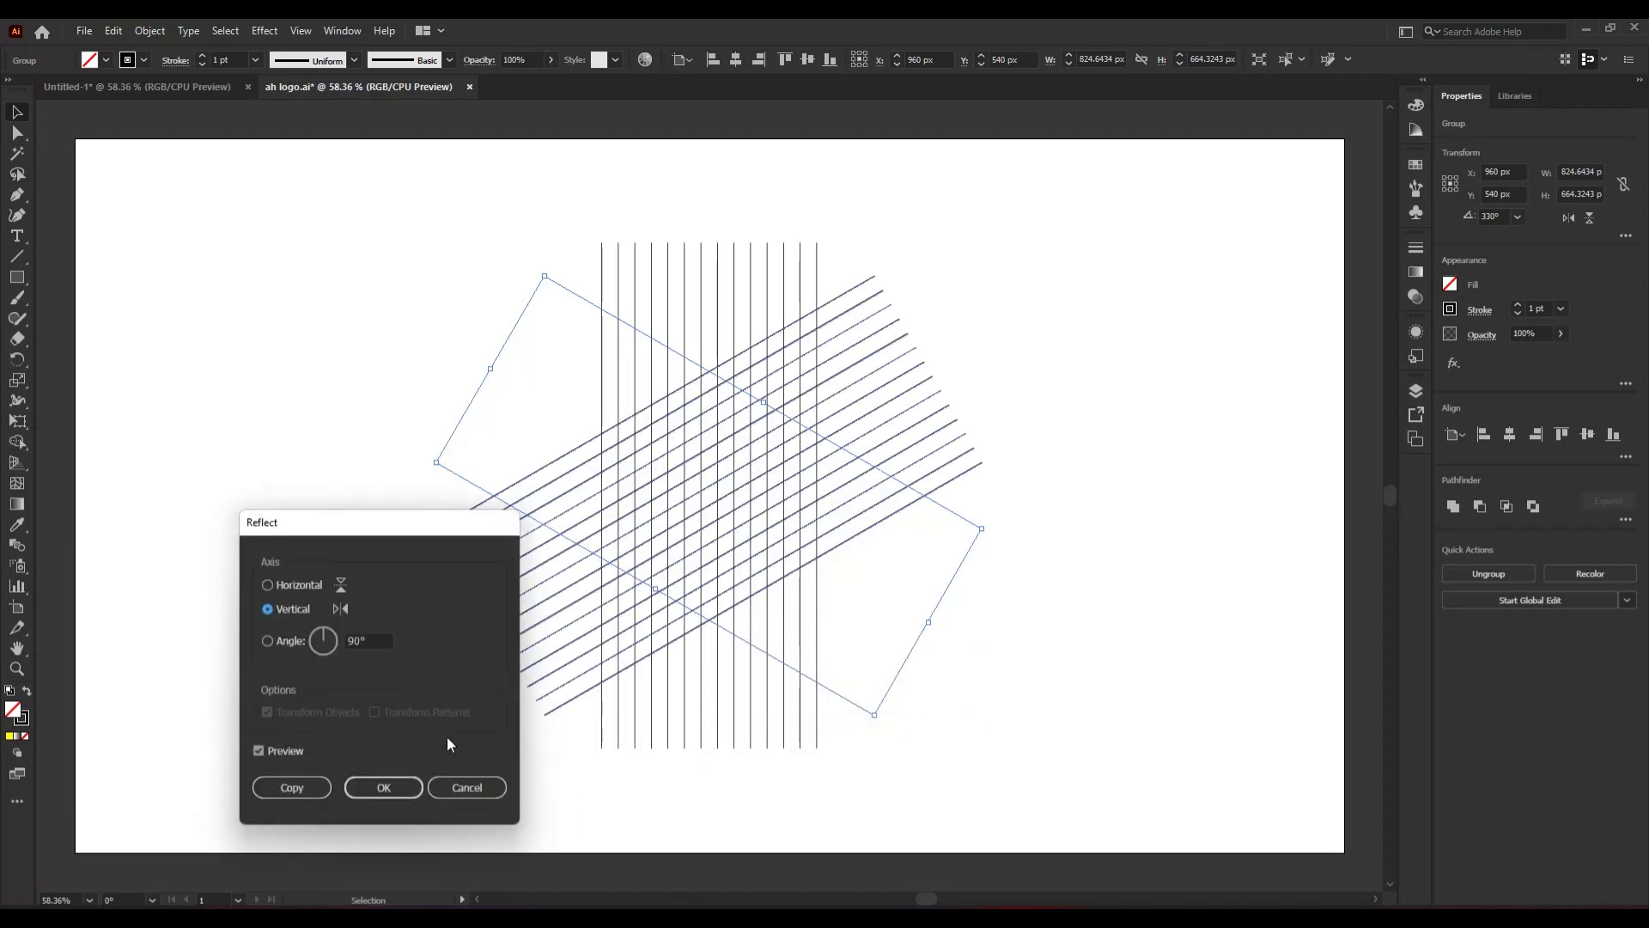
pyautogui.click(292, 786)
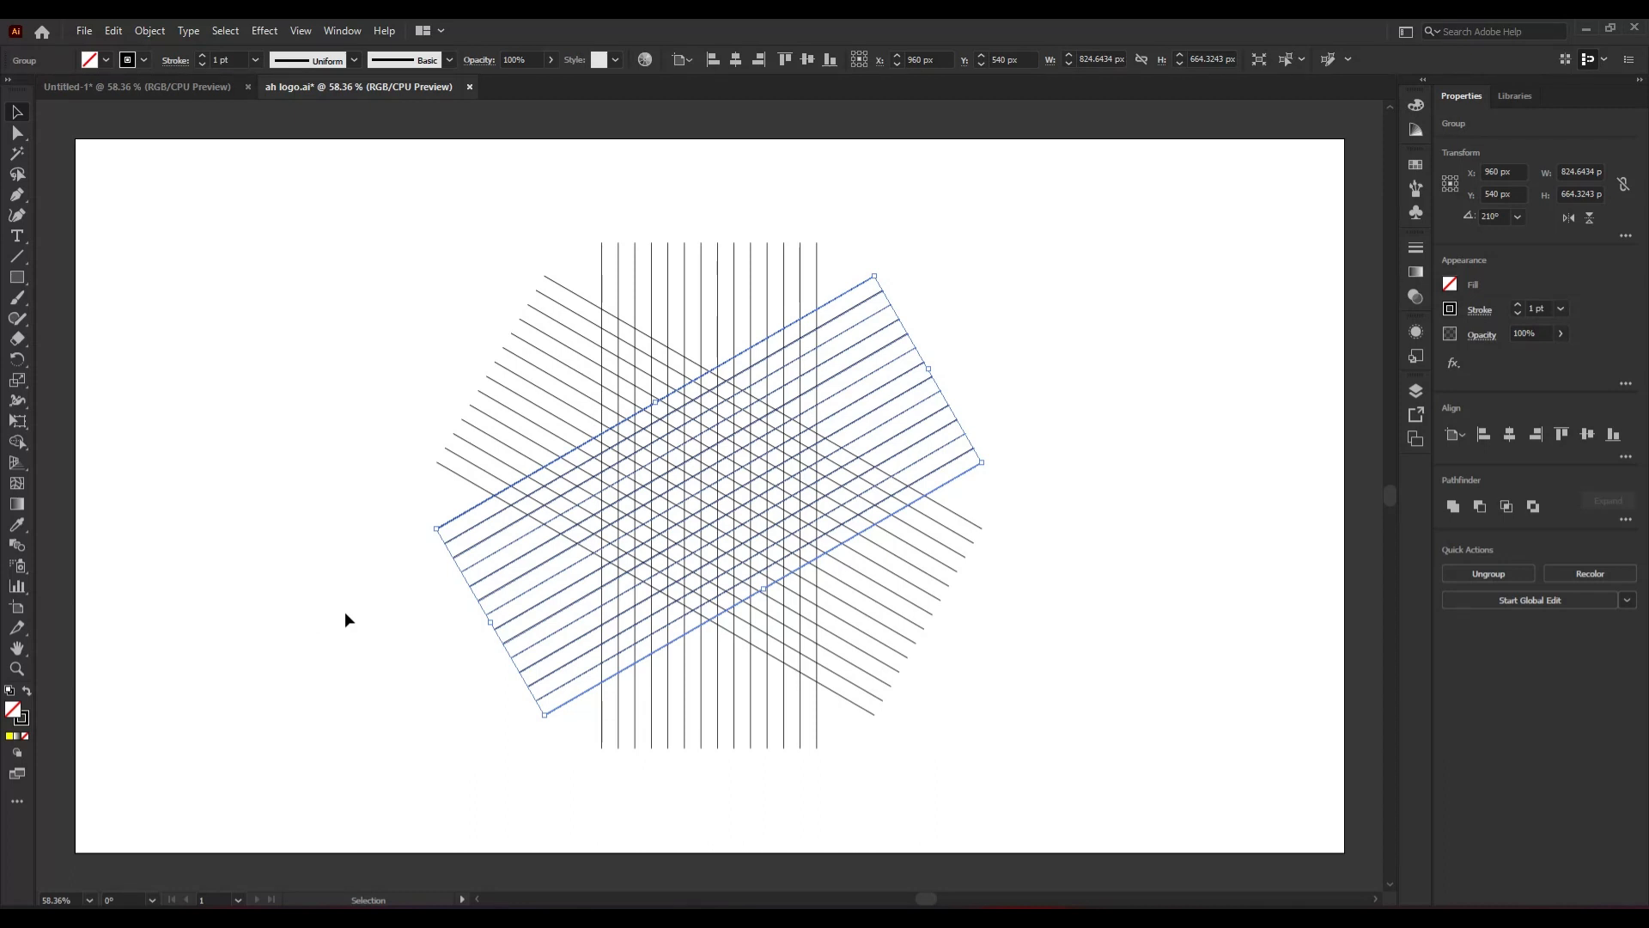
pyautogui.click(332, 527)
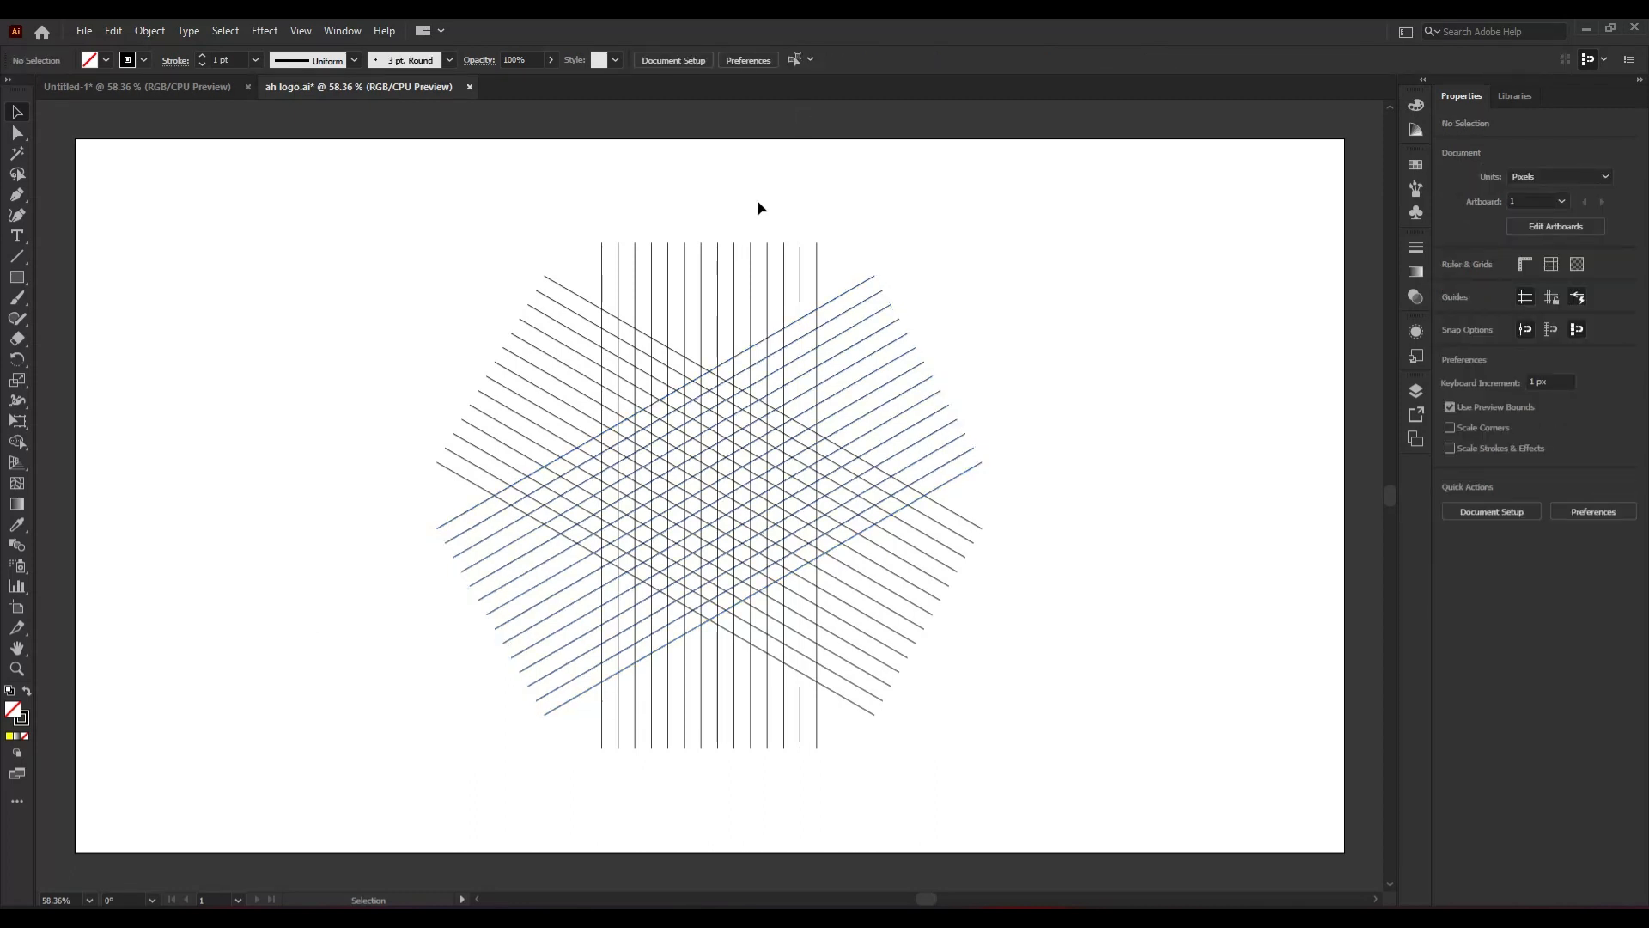
# - Paste a copy of the vertical line group in place and rotate it 90° so its lines run horizontally
pyautogui.click(736, 269)
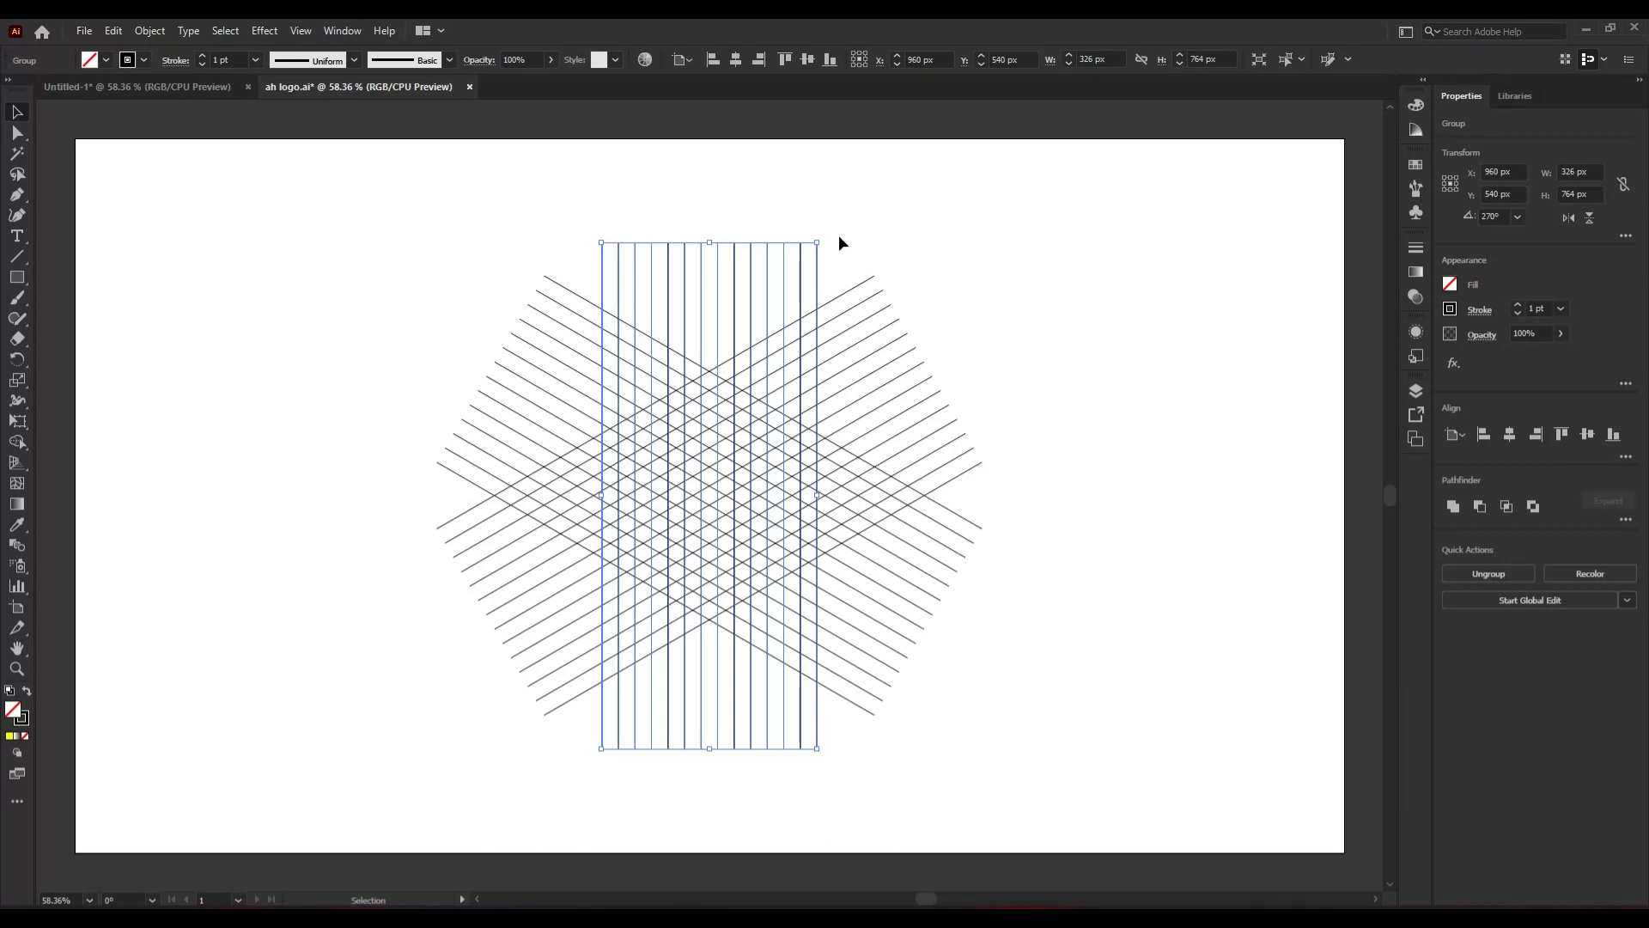
pyautogui.click(116, 31)
pyautogui.click(125, 112)
pyautogui.click(112, 32)
pyautogui.click(186, 191)
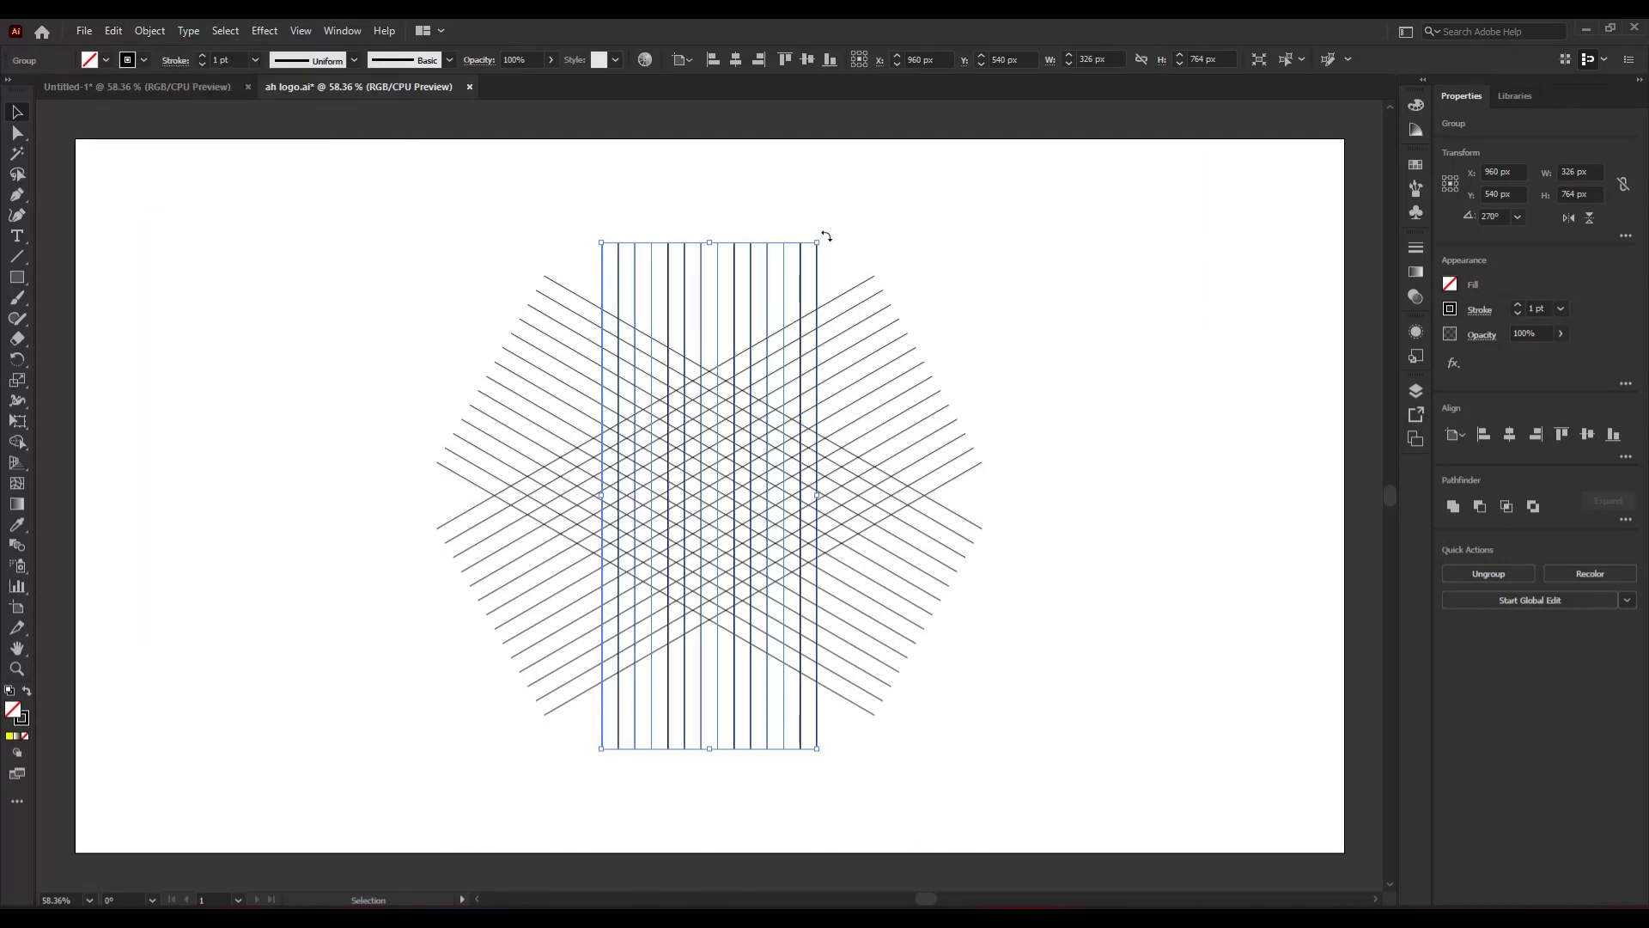
pyautogui.moveTo(825, 240); pyautogui.dragTo(1067, 656)
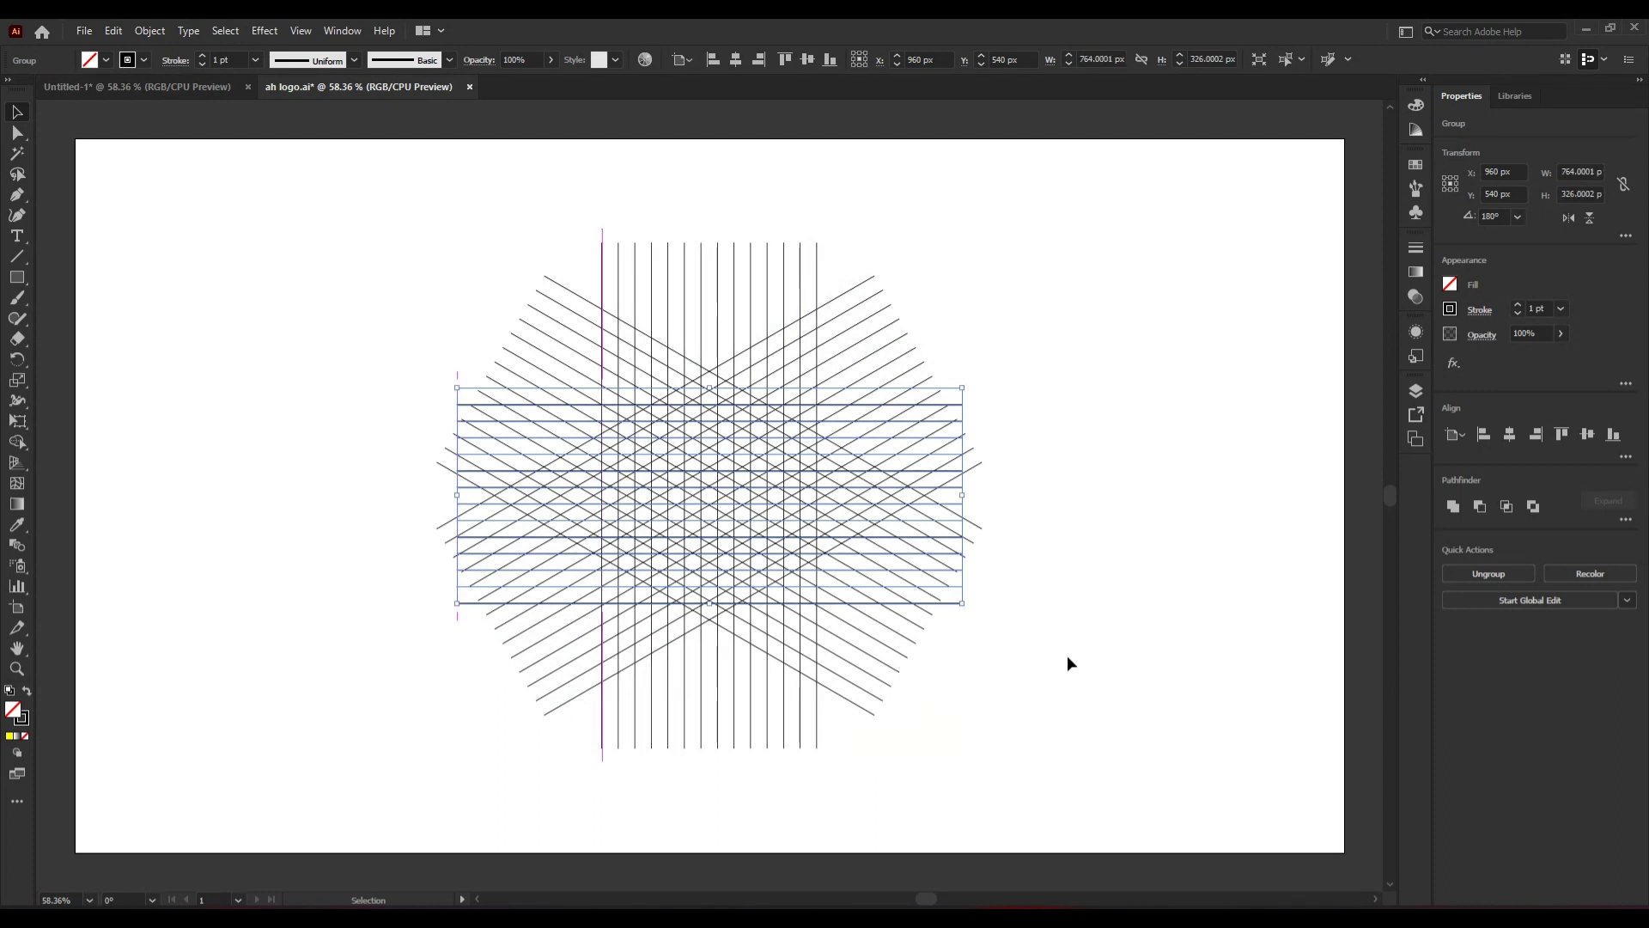
pyautogui.click(1067, 657)
# - Select all the line groups and merge grid cells near the left edge with Shape Builder into two vertical bars joined by a slanted top
pyautogui.moveTo(425, 275); pyautogui.dragTo(1016, 672)
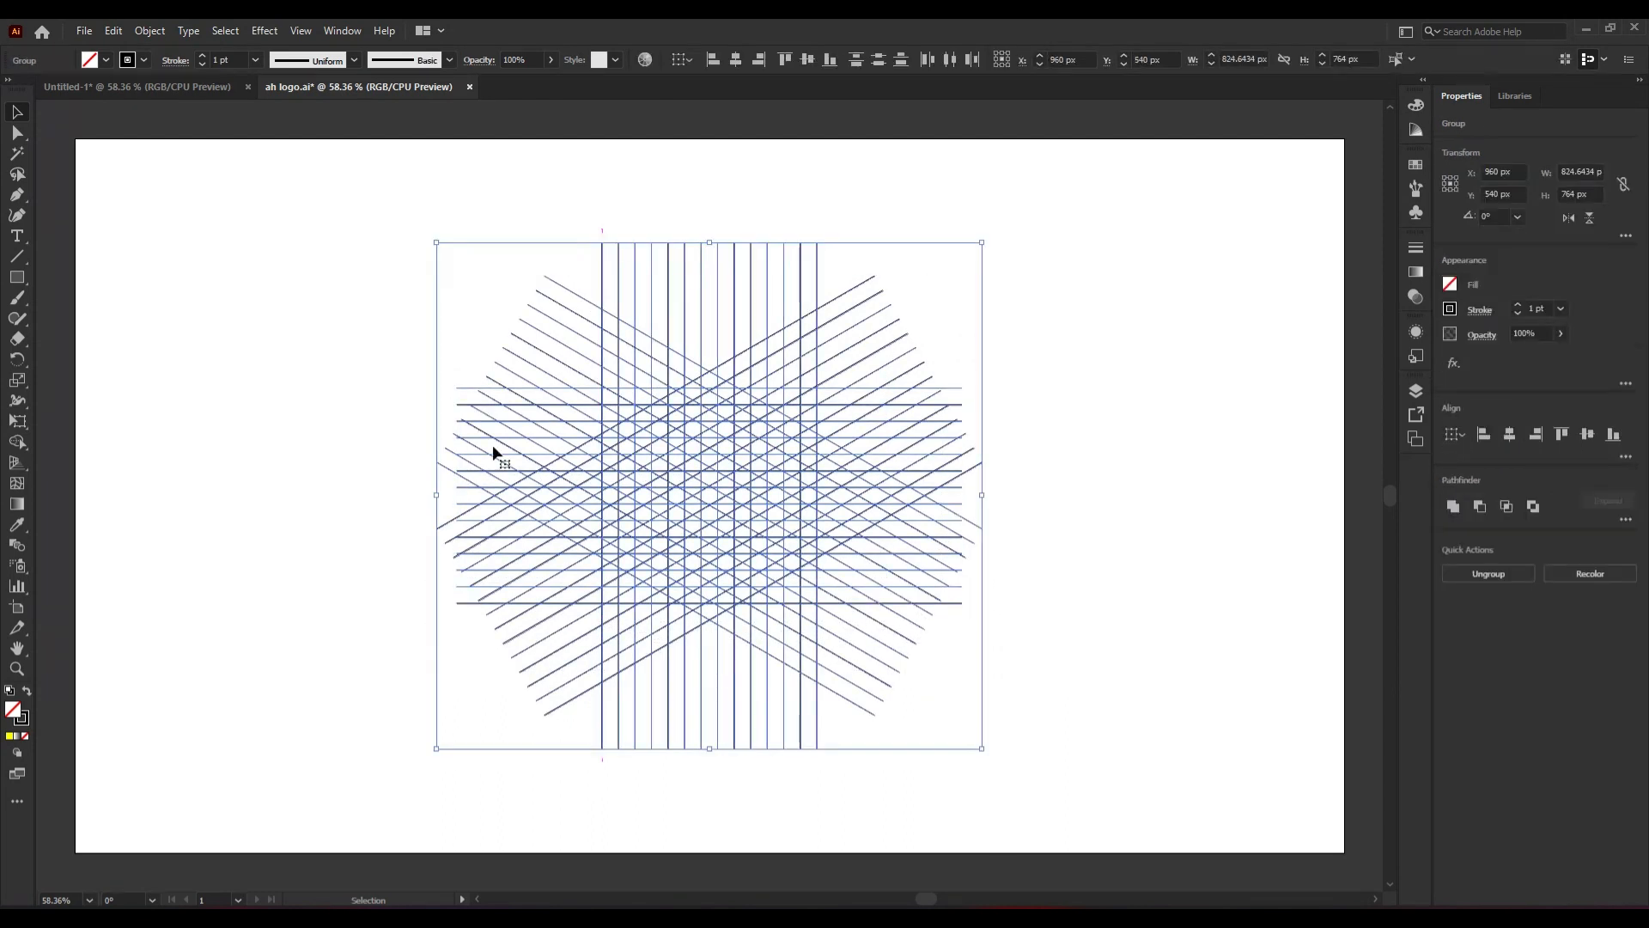
pyautogui.click(1014, 495)
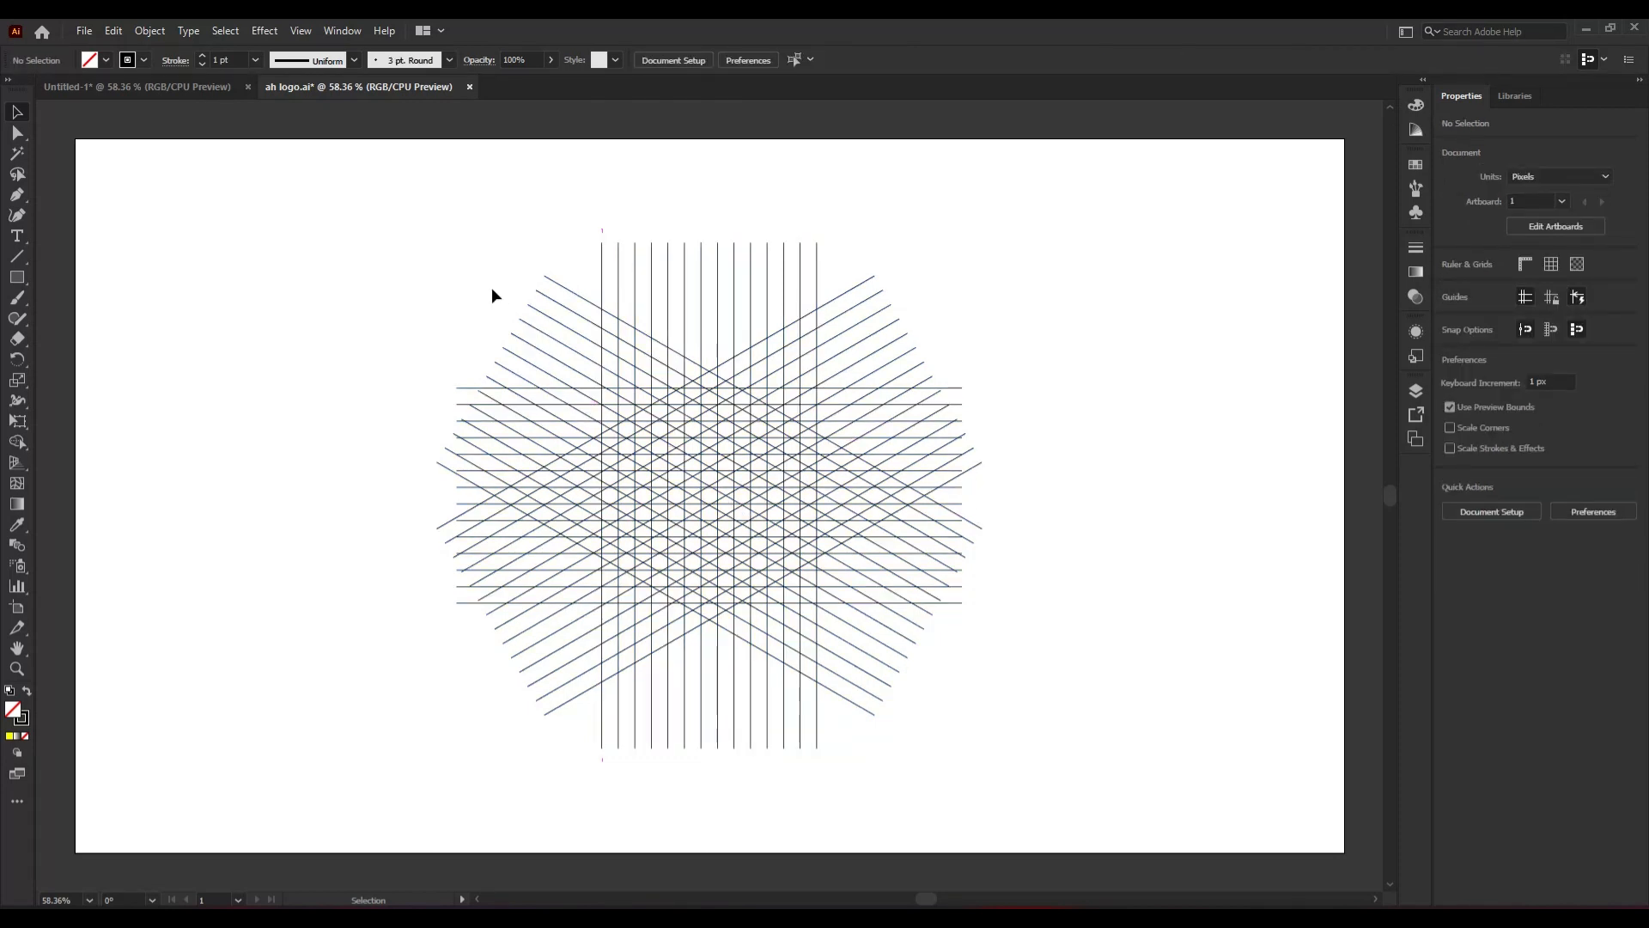
pyautogui.moveTo(492, 288); pyautogui.dragTo(897, 662)
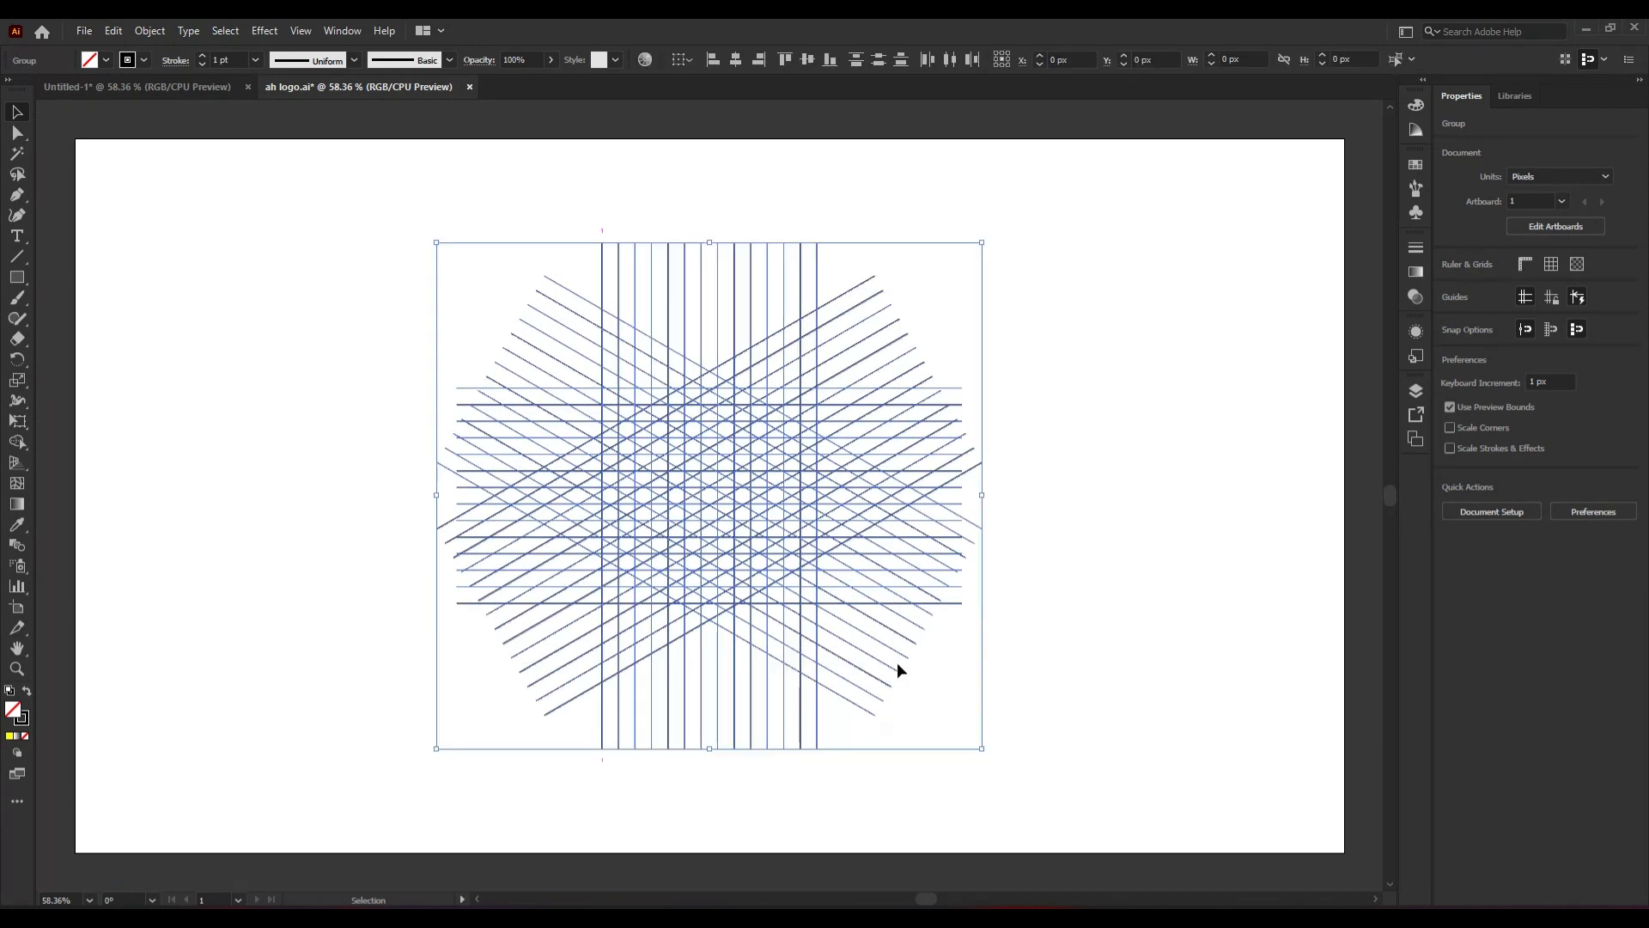
pyautogui.click(19, 440)
pyautogui.scroll(1, 695, 500)
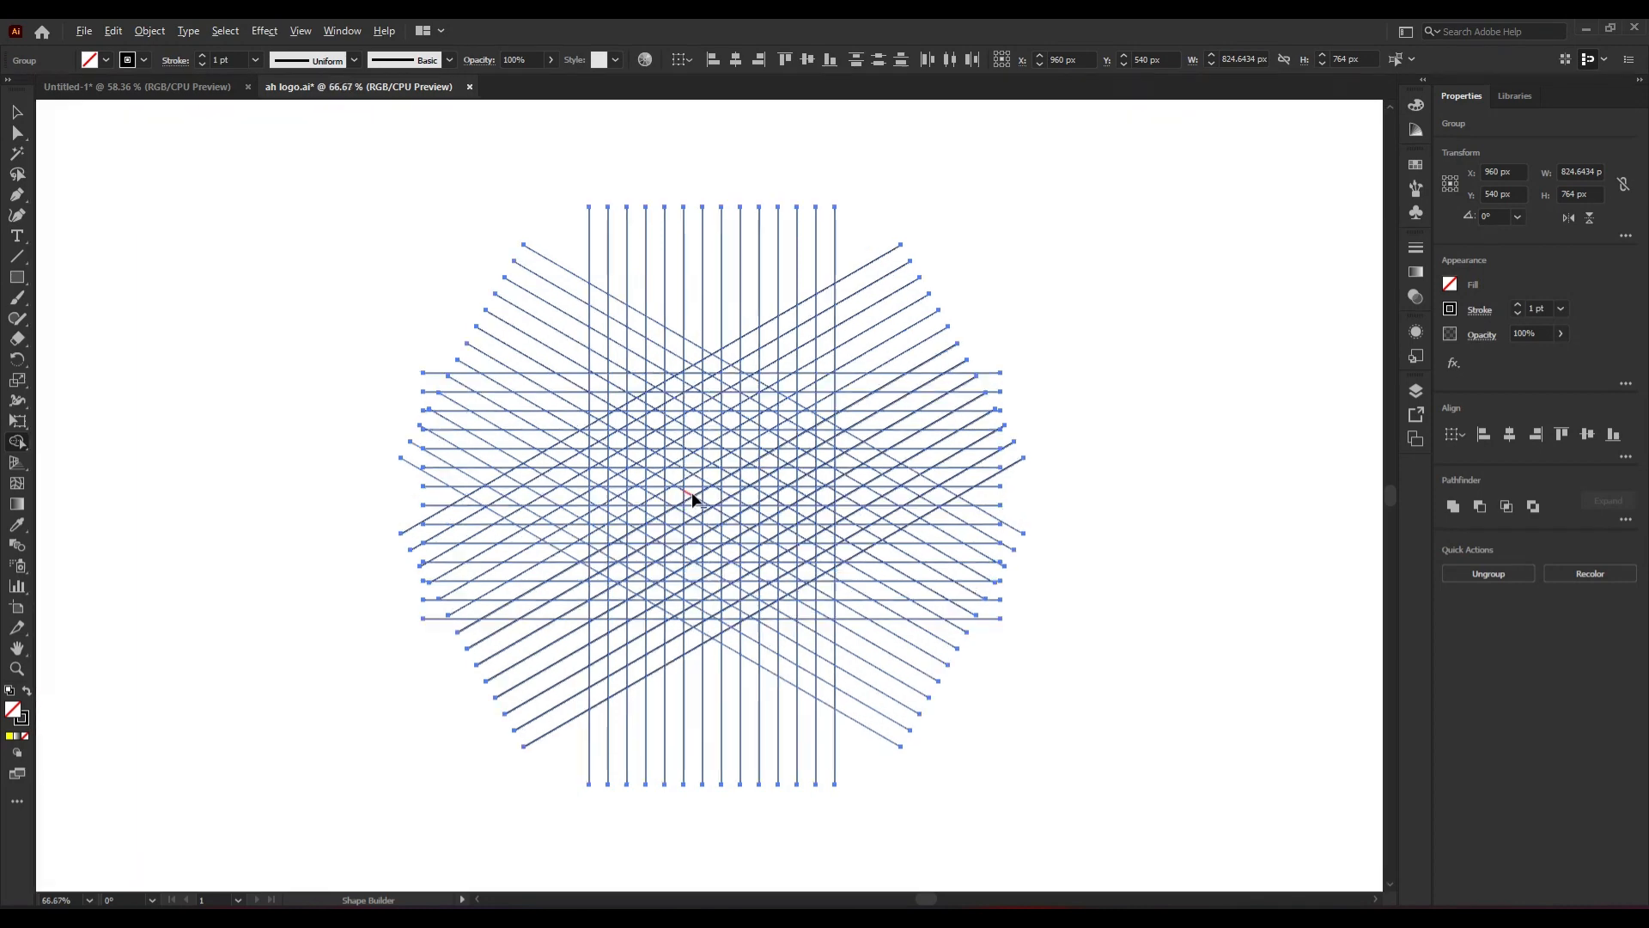
pyautogui.scroll(1, 694, 500)
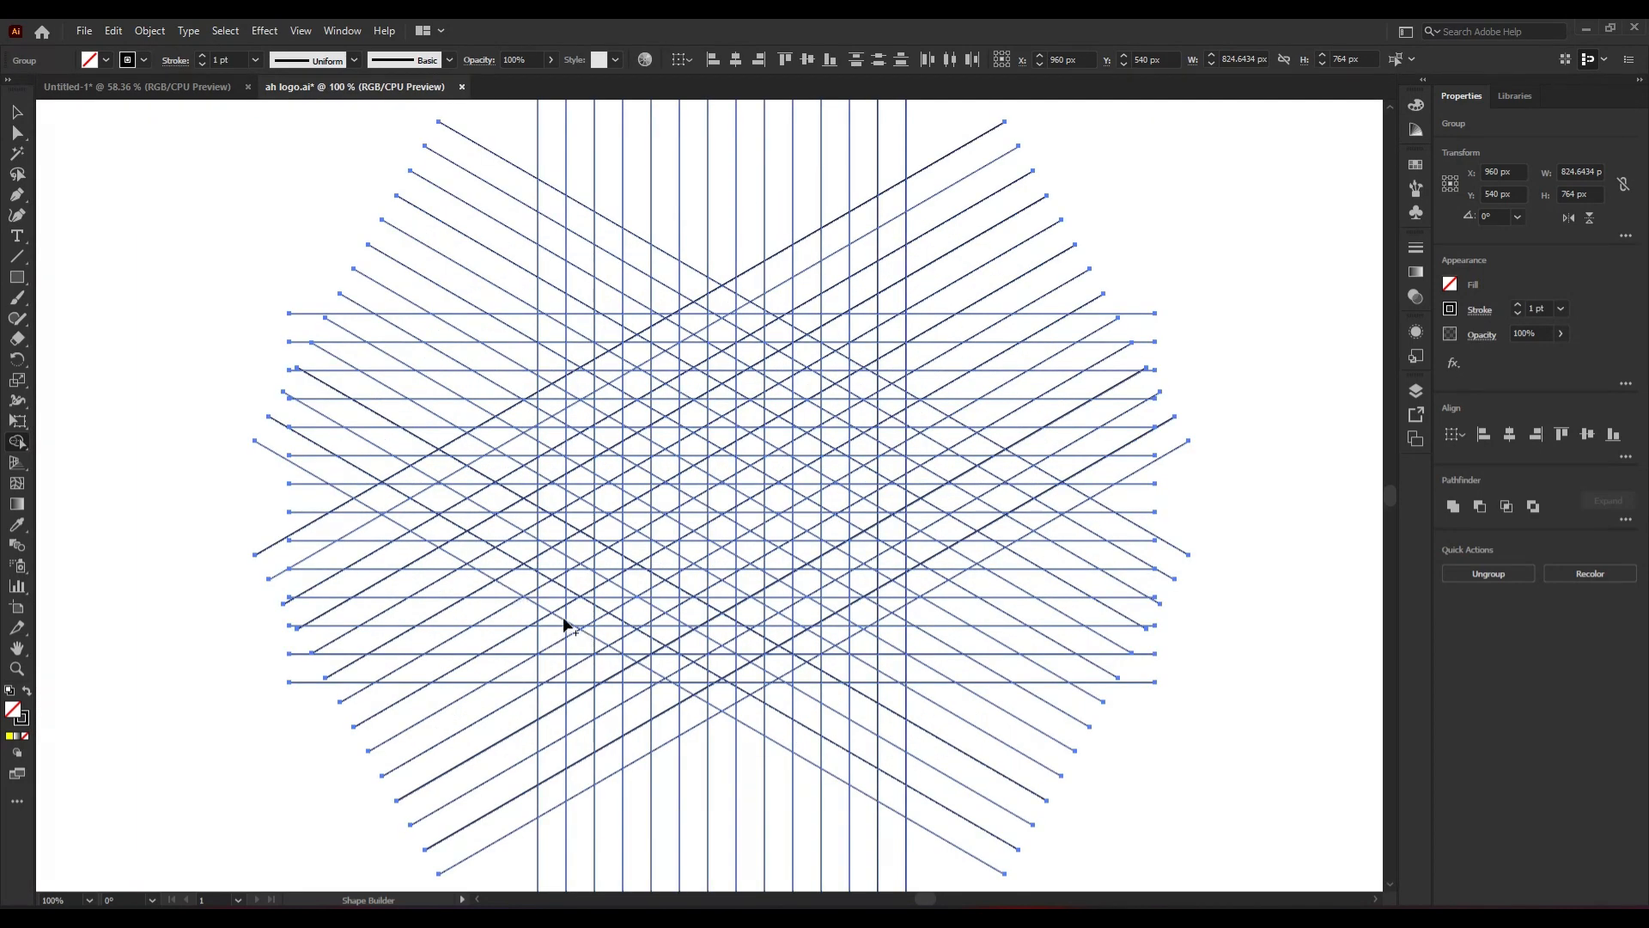
pyautogui.moveTo(556, 601)
pyautogui.mouseDown()
pyautogui.moveTo(554, 397)
pyautogui.moveTo(619, 348)
pyautogui.moveTo(615, 643)
pyautogui.mouseUp()
# - Set the fill colour to black and merge the leftover cells along the left bar and its slanted top into the shape
pyautogui.click(105, 62)
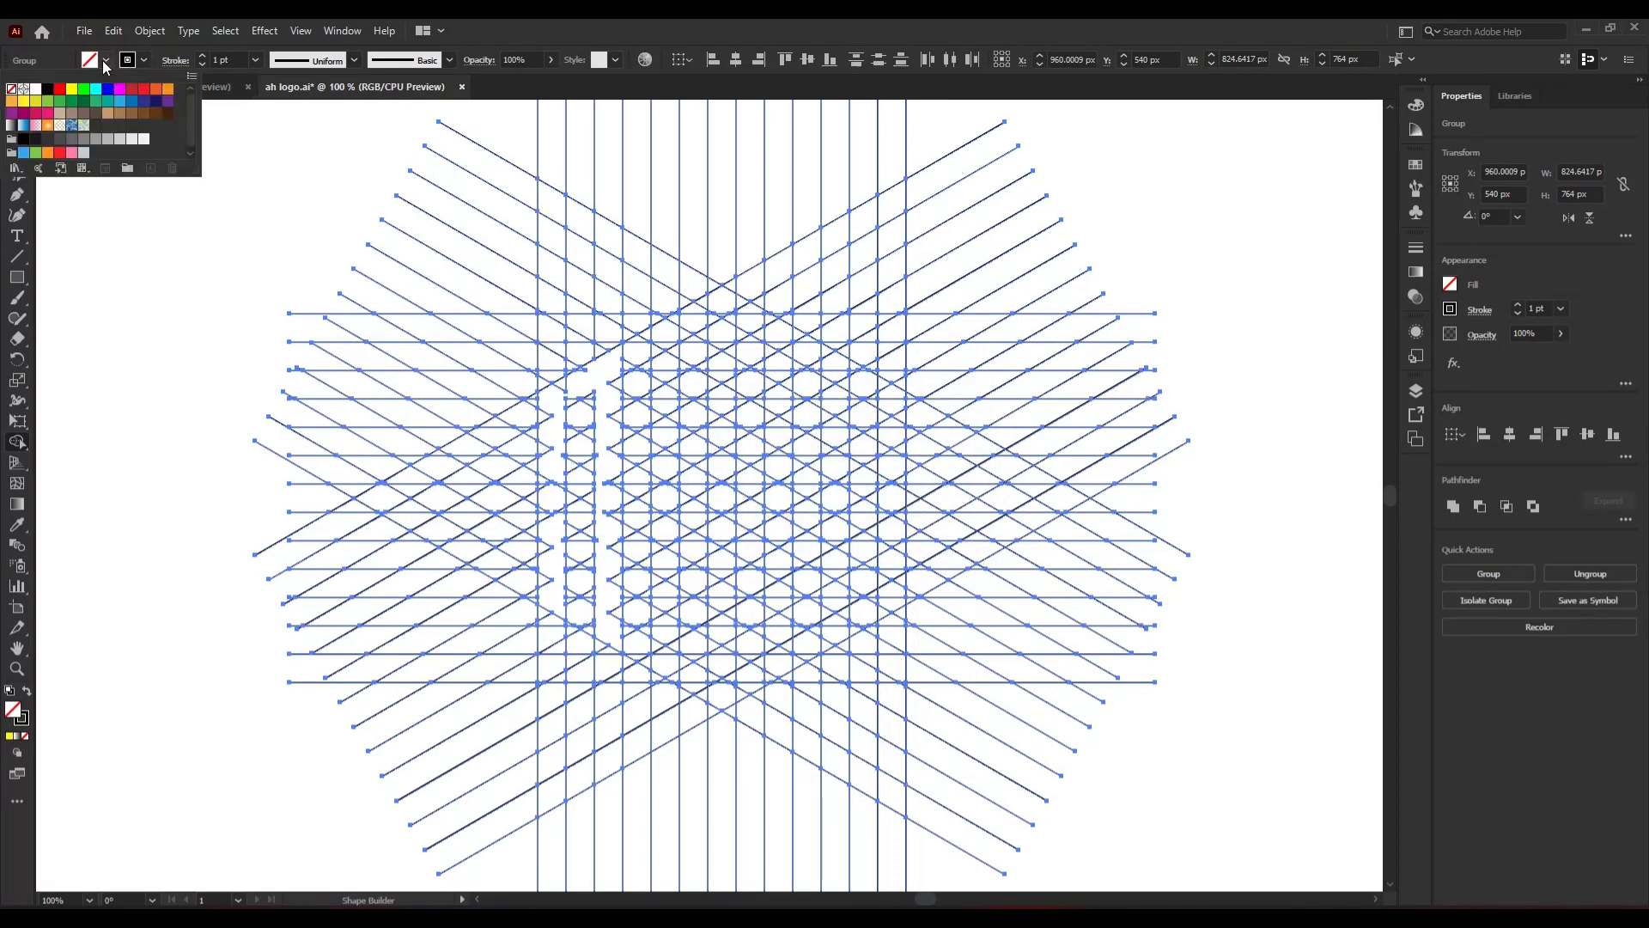
pyautogui.click(47, 90)
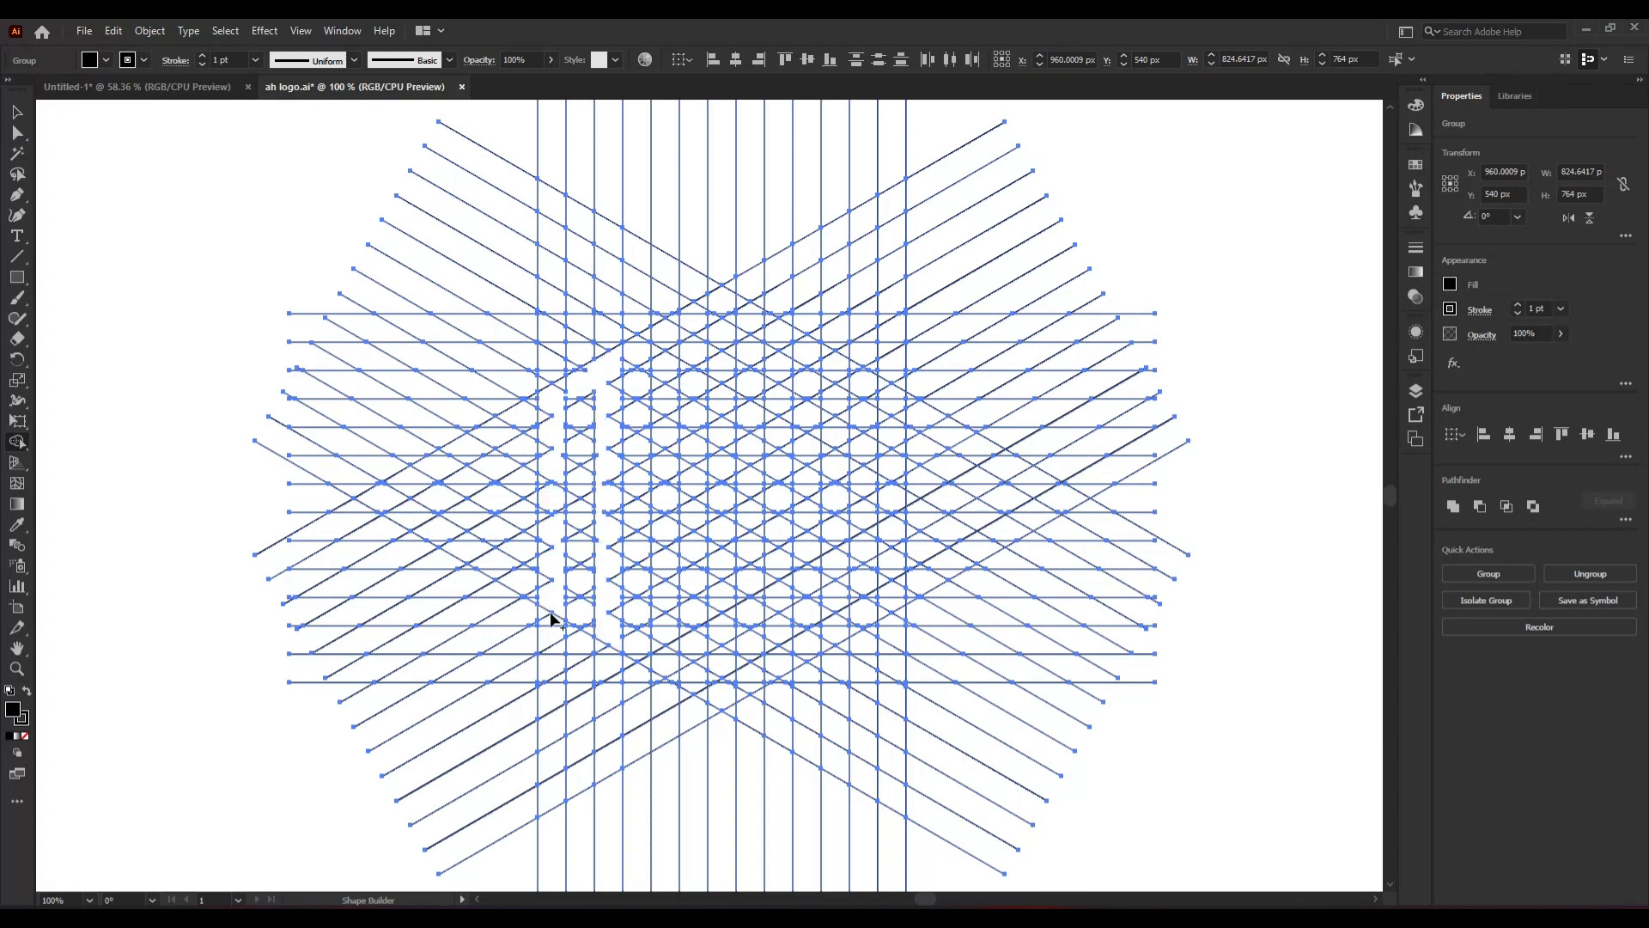
pyautogui.moveTo(551, 611); pyautogui.dragTo(544, 479)
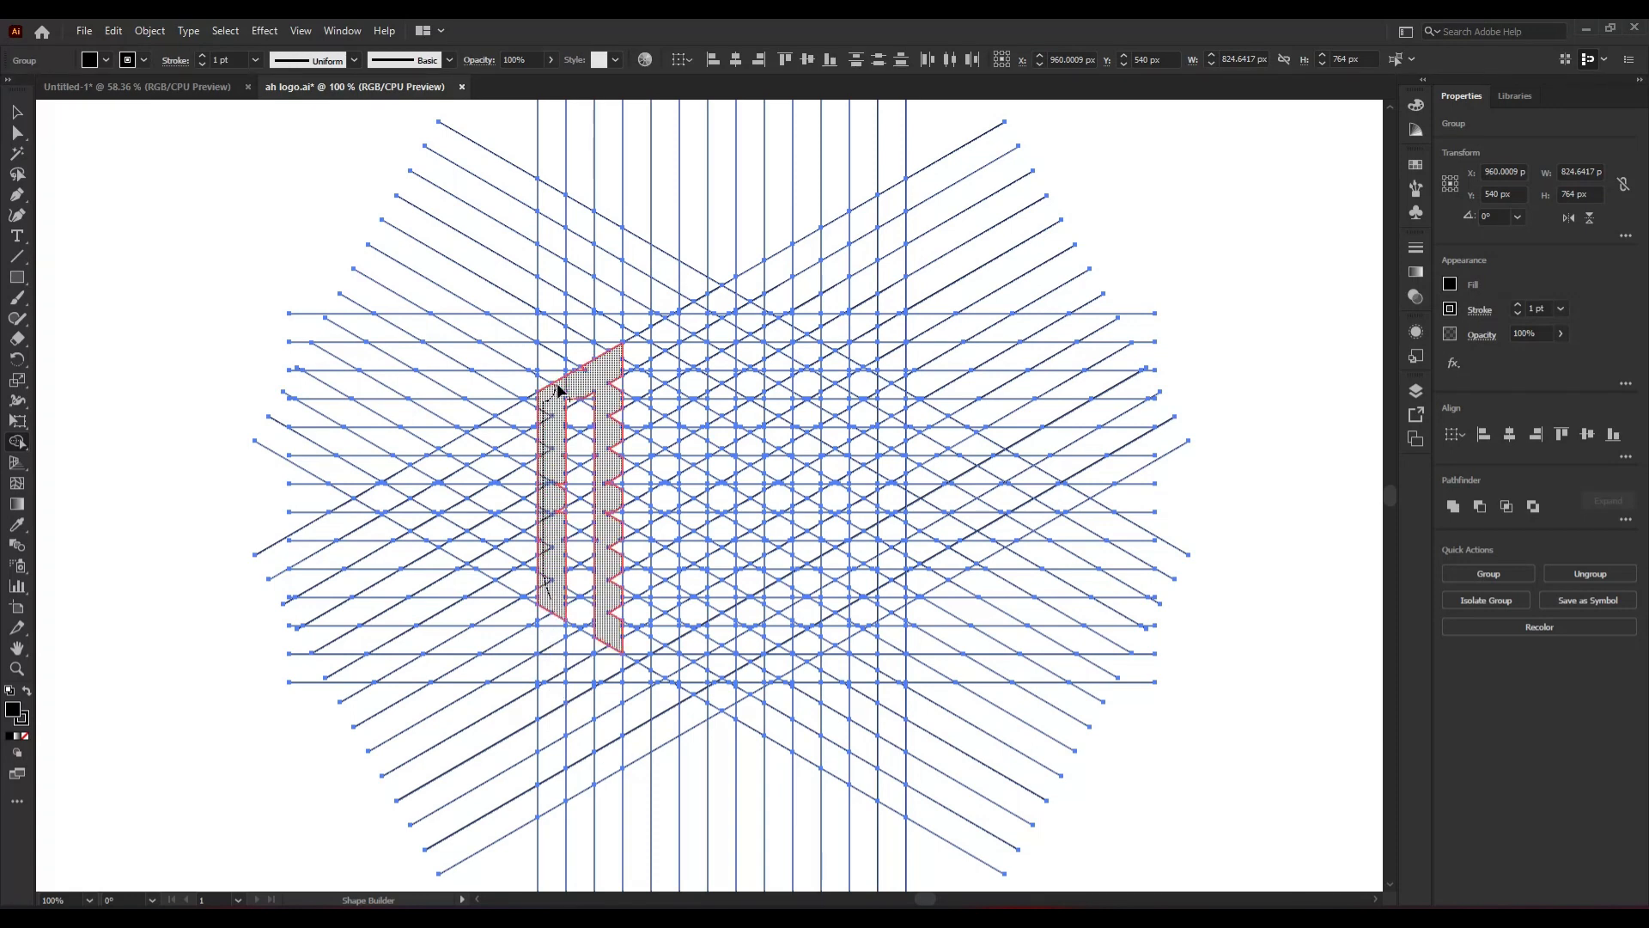
pyautogui.moveTo(558, 390)
pyautogui.mouseDown()
pyautogui.moveTo(556, 596)
pyautogui.moveTo(567, 580)
pyautogui.mouseUp()
# - Merge the remaining notches on the left bar's inner edge and the small gap under the slanted top into the black shape
pyautogui.scroll(2, 574, 505)
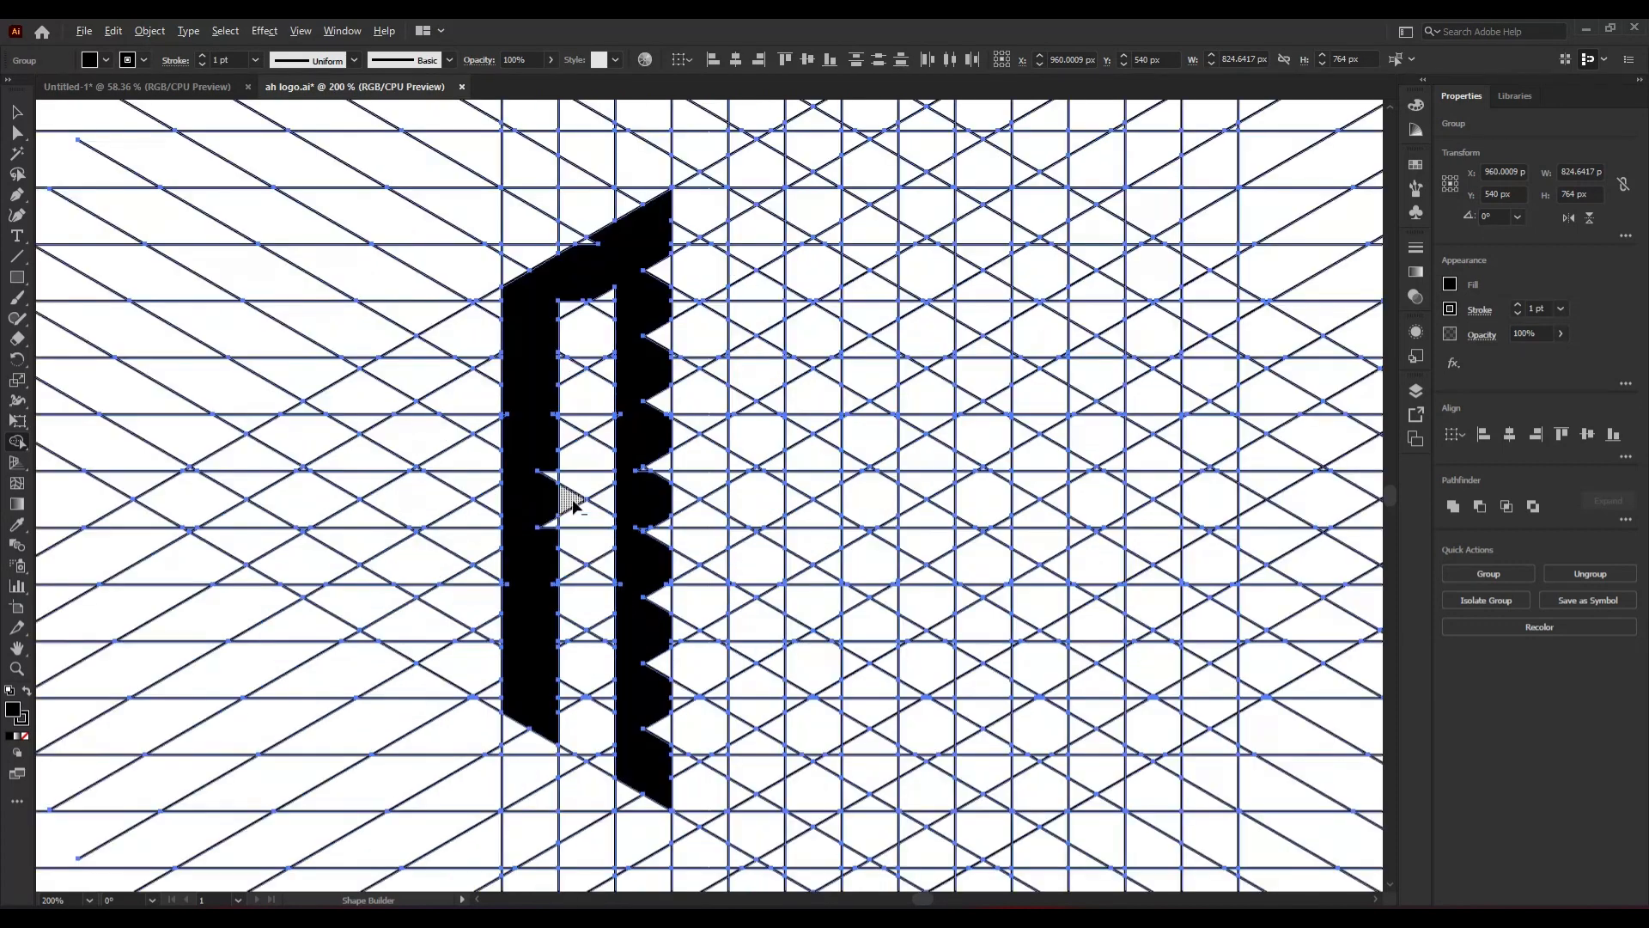
pyautogui.scroll(2, 544, 593)
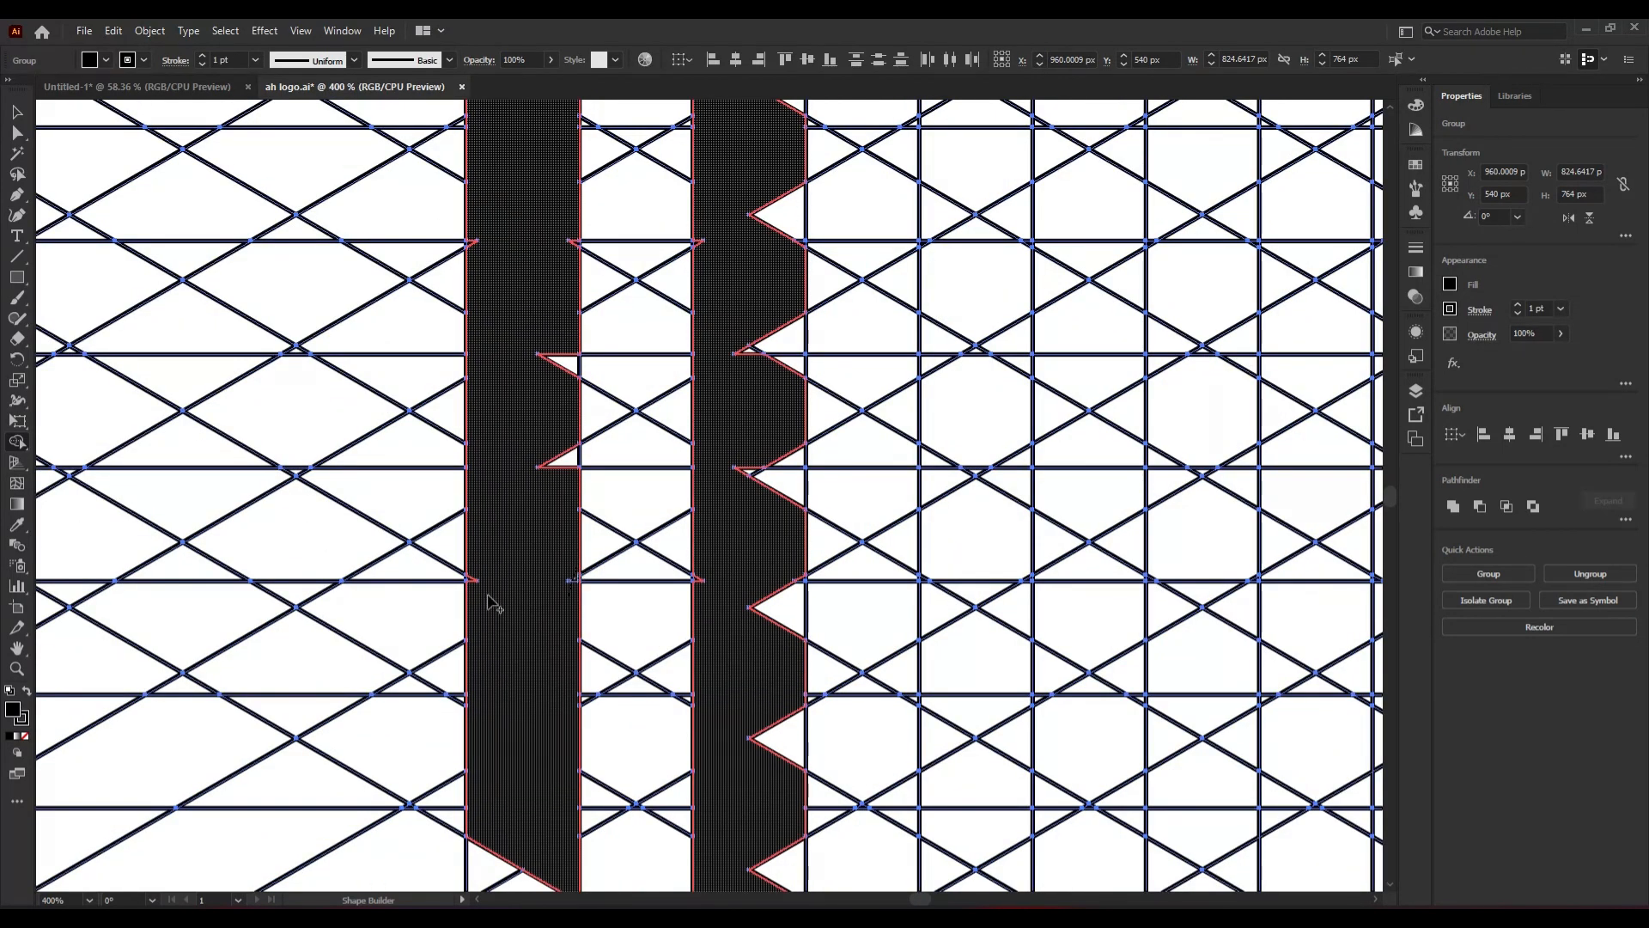
pyautogui.click(554, 369)
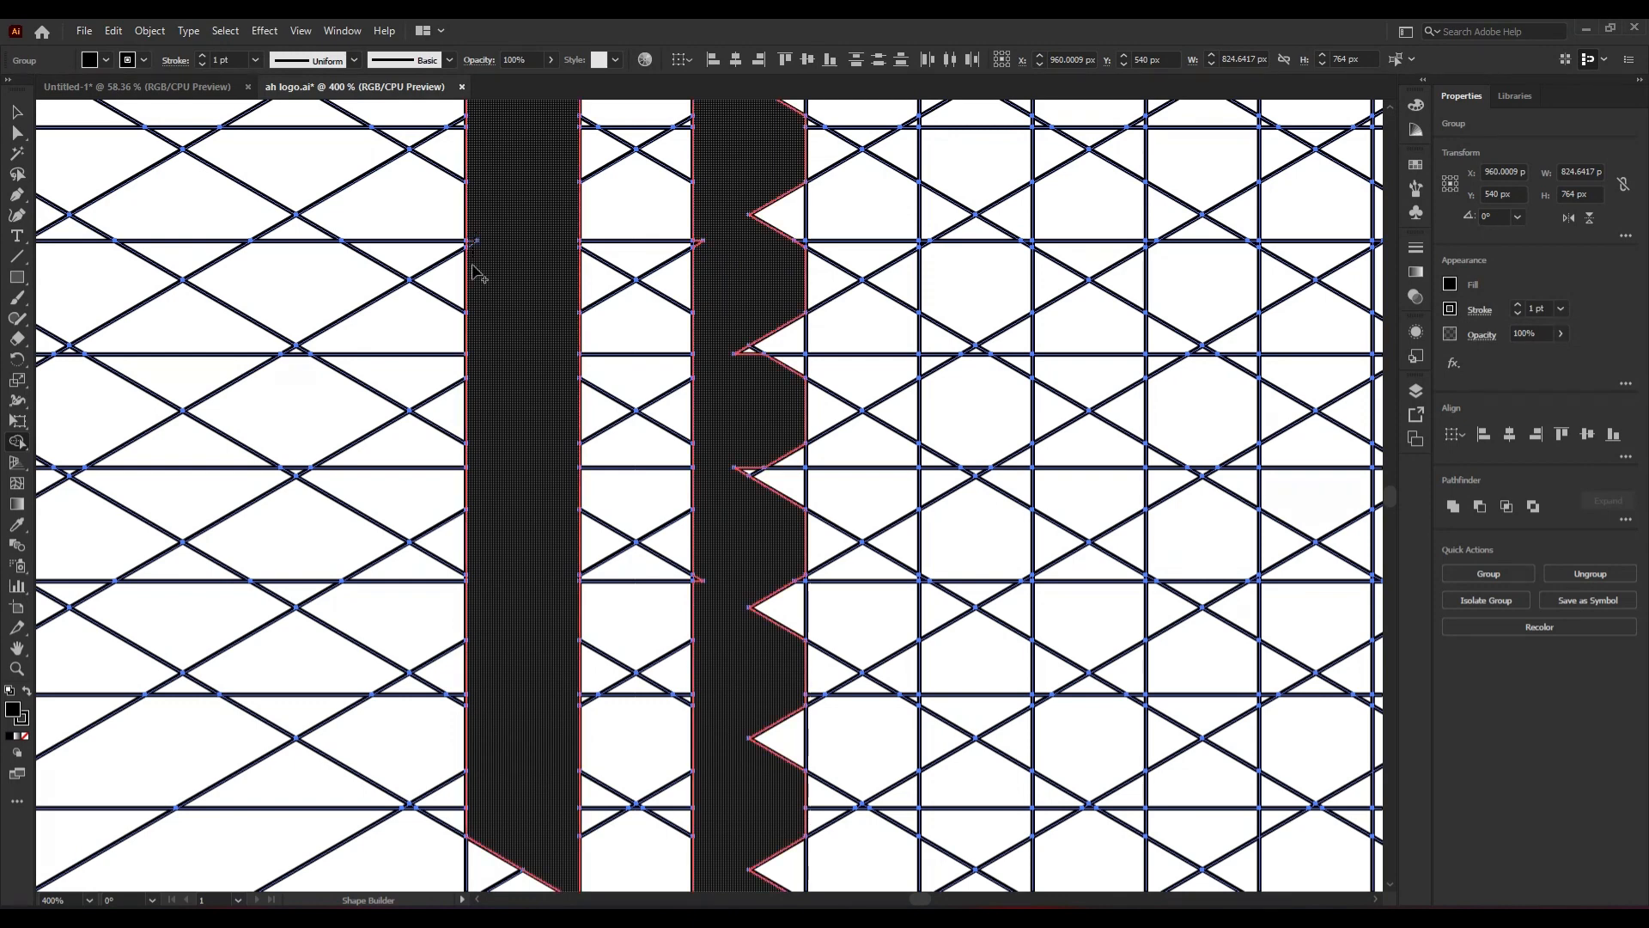
pyautogui.scroll(3, 624, 378)
pyautogui.scroll(3, 623, 398)
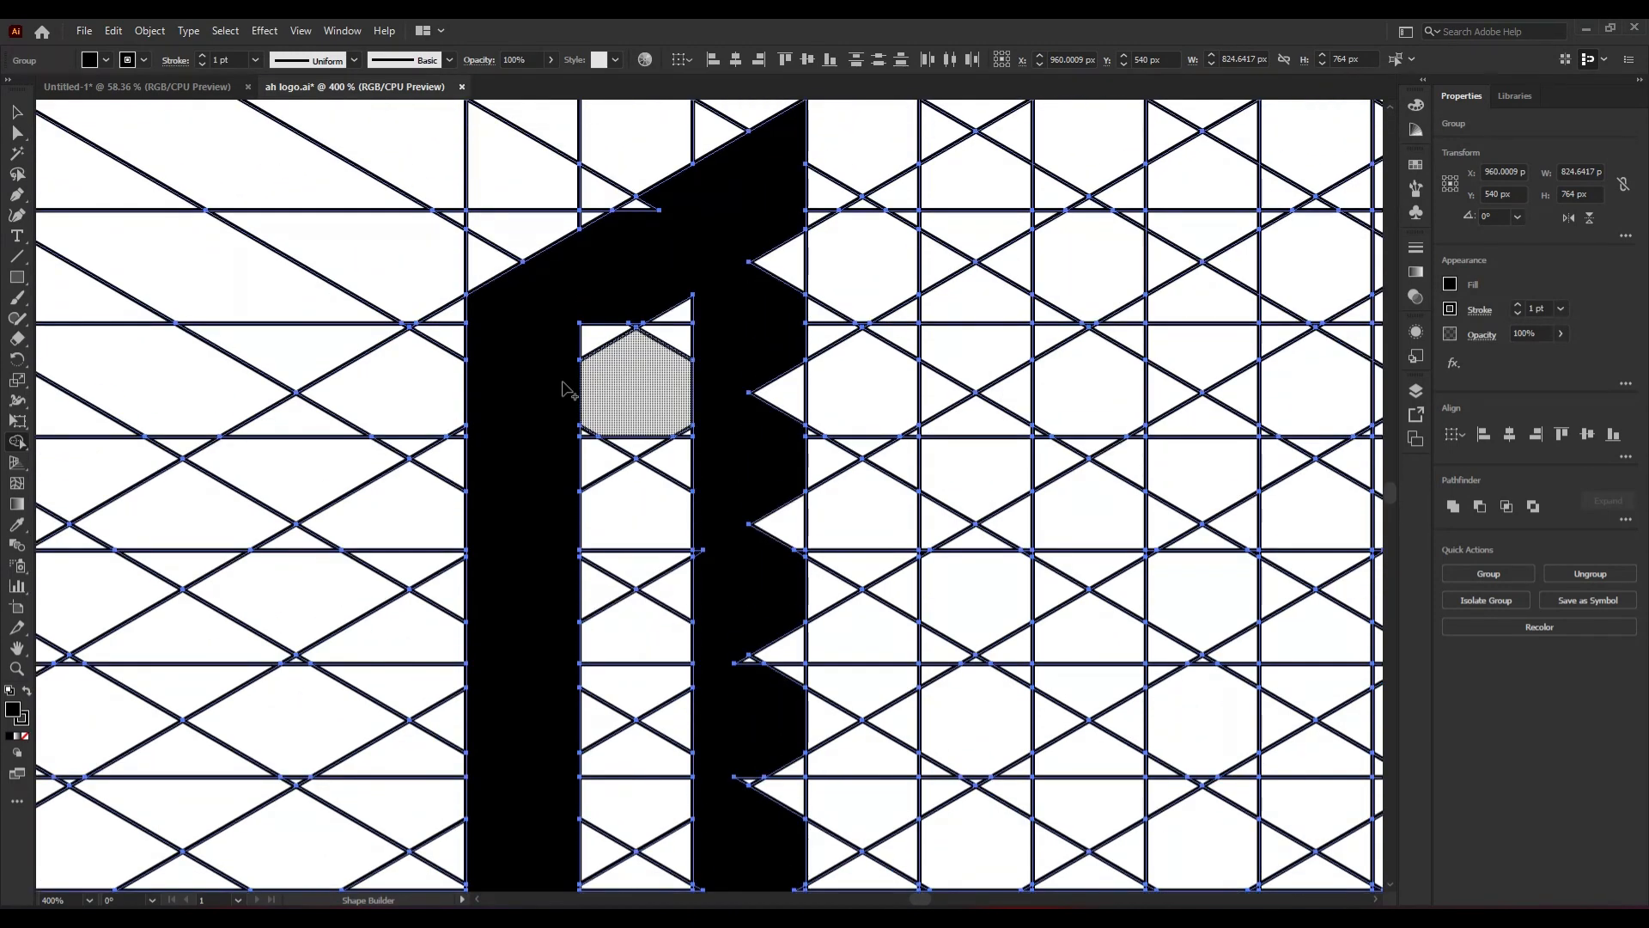
pyautogui.click(617, 335)
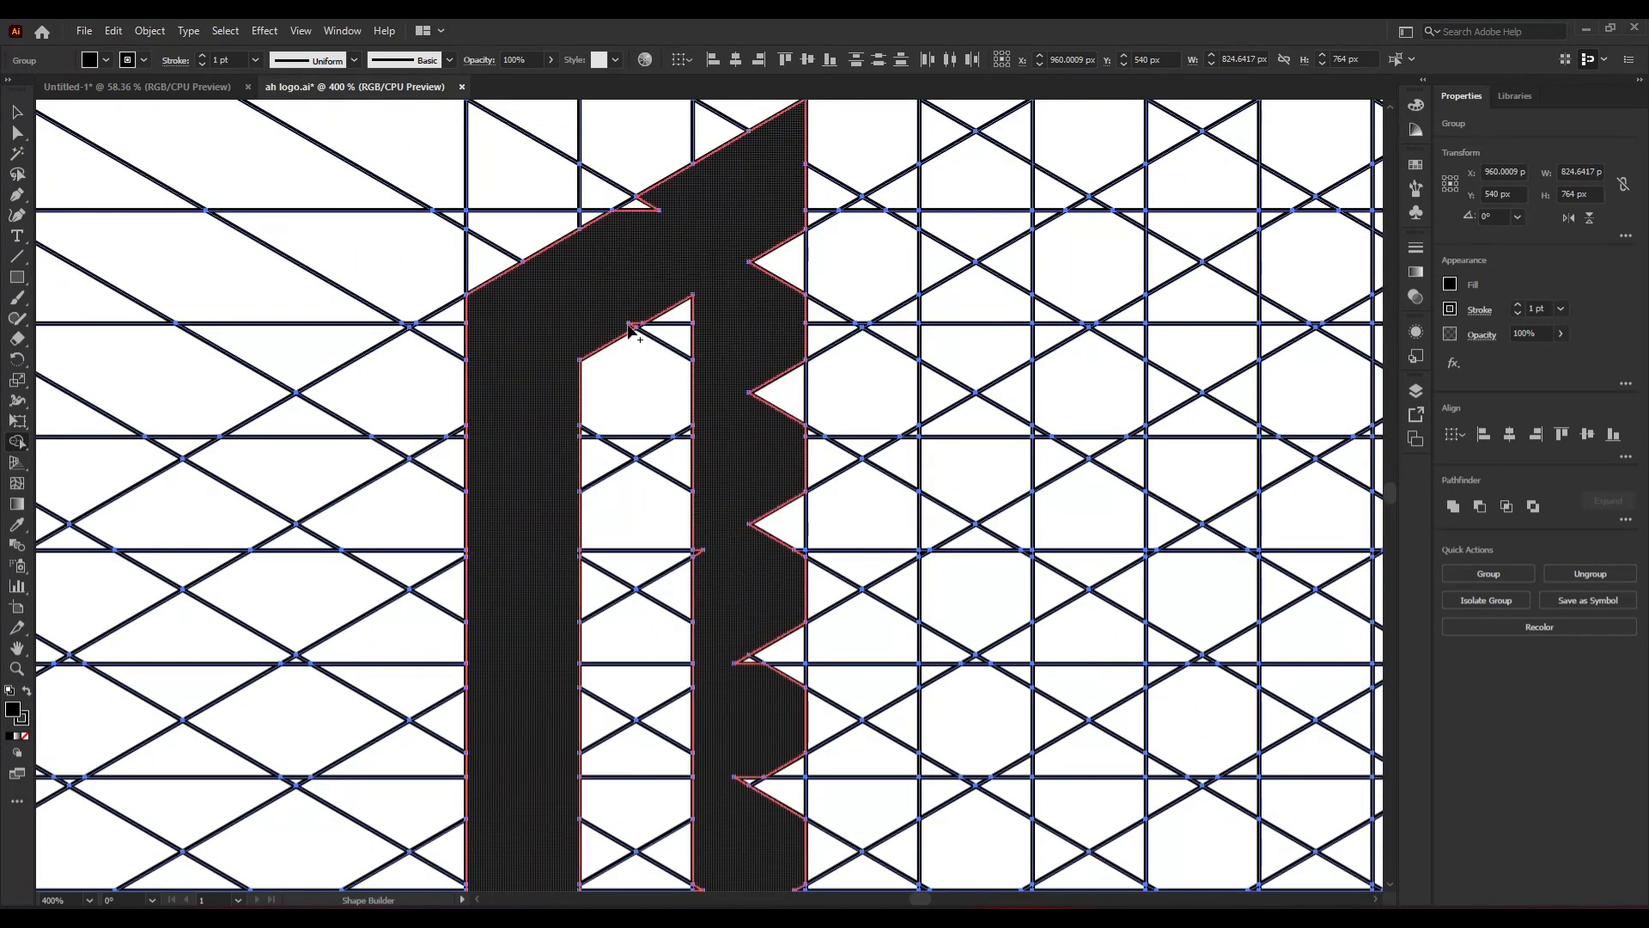
# - Merge the sliver in the slanted top and the triangular notches along the second bar so its right edge is straight
pyautogui.moveTo(644, 225)
pyautogui.mouseDown()
pyautogui.moveTo(753, 254)
pyautogui.moveTo(785, 320)
pyautogui.moveTo(794, 799)
pyautogui.moveTo(774, 809)
pyautogui.moveTo(739, 727)
pyautogui.moveTo(727, 594)
pyautogui.moveTo(785, 569)
pyautogui.moveTo(730, 603)
pyautogui.mouseUp()
pyautogui.scroll(-3, 726, 606)
pyautogui.scroll(-3, 726, 611)
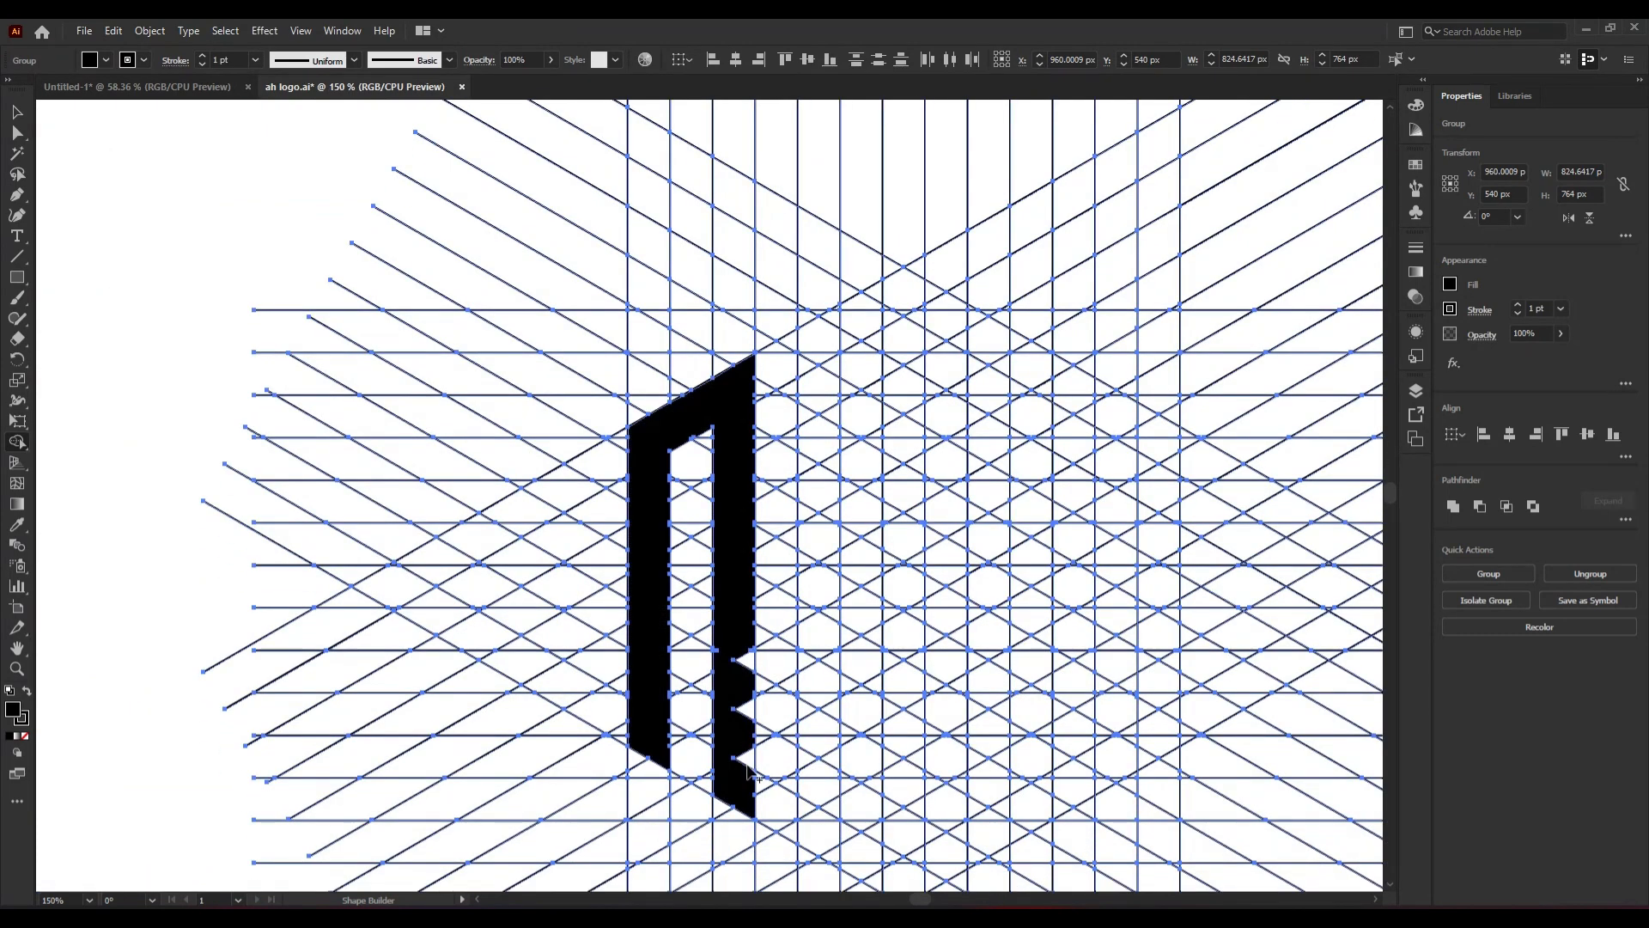
pyautogui.moveTo(747, 752)
pyautogui.mouseDown()
pyautogui.moveTo(747, 602)
pyautogui.moveTo(728, 675)
pyautogui.mouseUp()
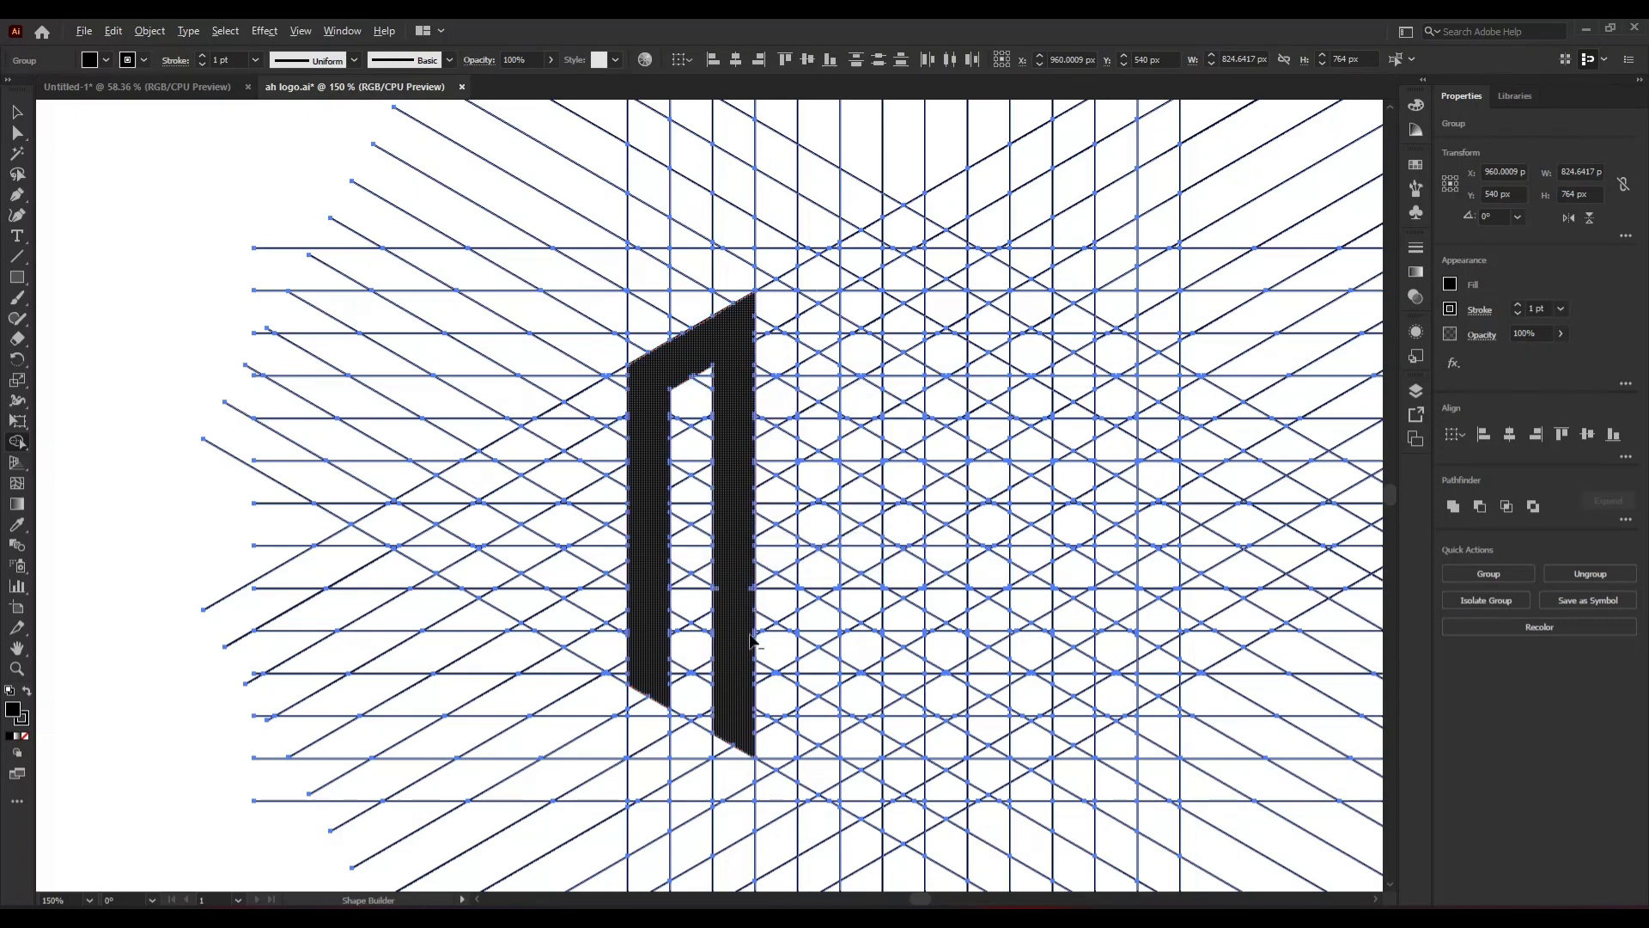
# - Merge the grid cells between the two bars at mid-height into a horizontal crossbar, forming a letter A
pyautogui.scroll(3, 752, 640)
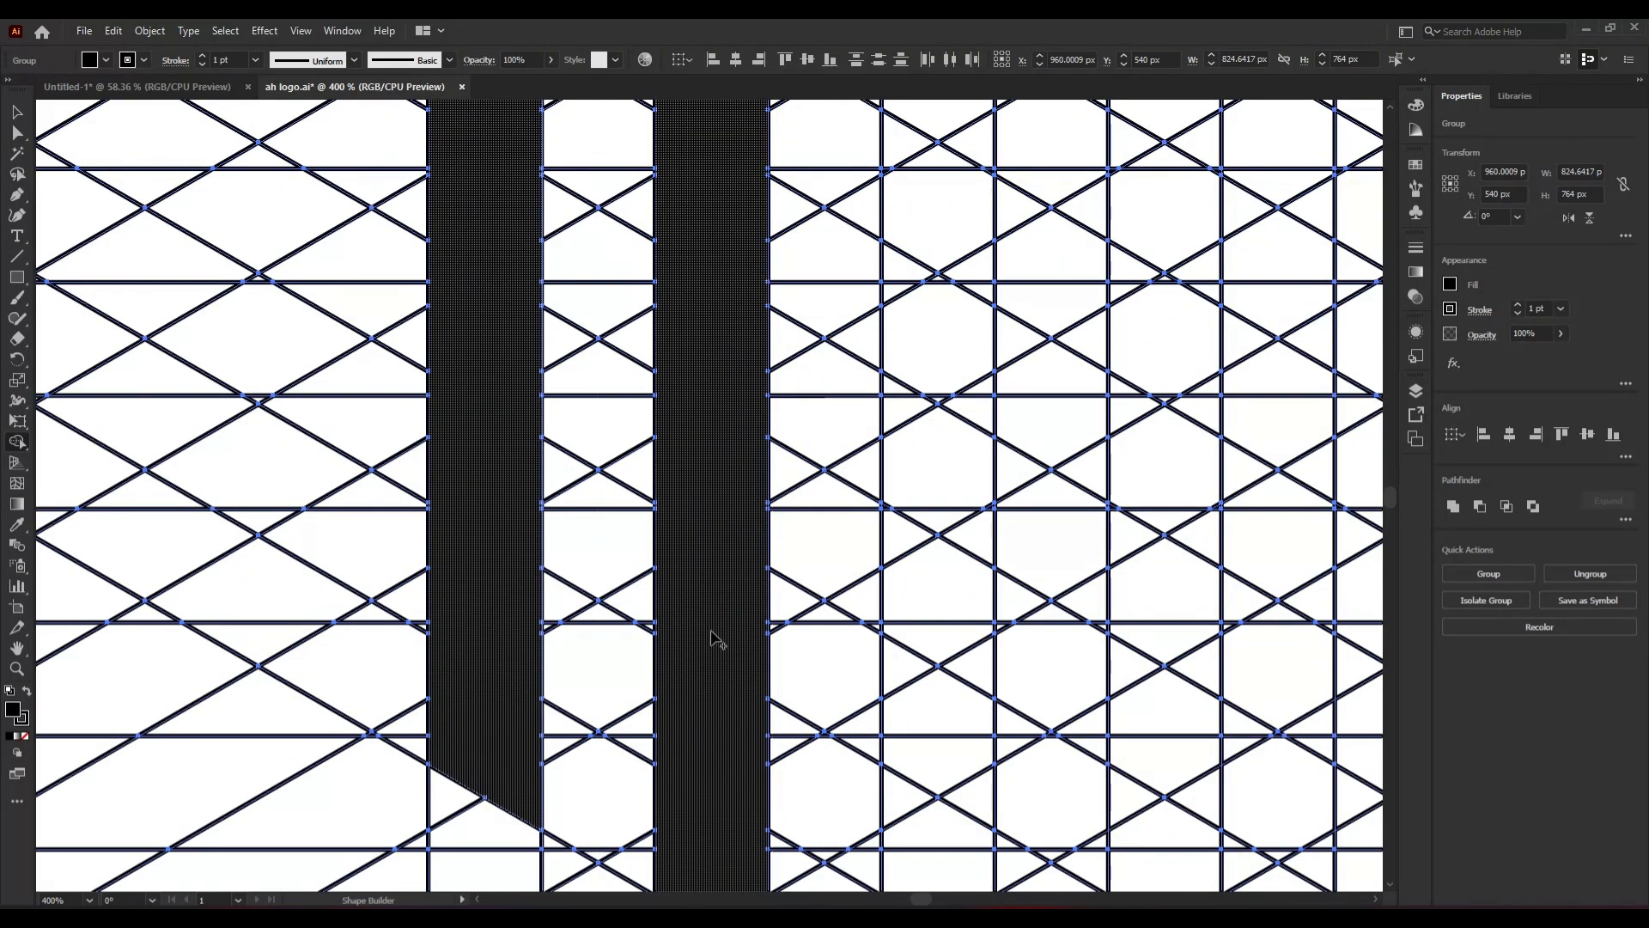
pyautogui.scroll(-3, 712, 643)
pyautogui.scroll(-3, 714, 635)
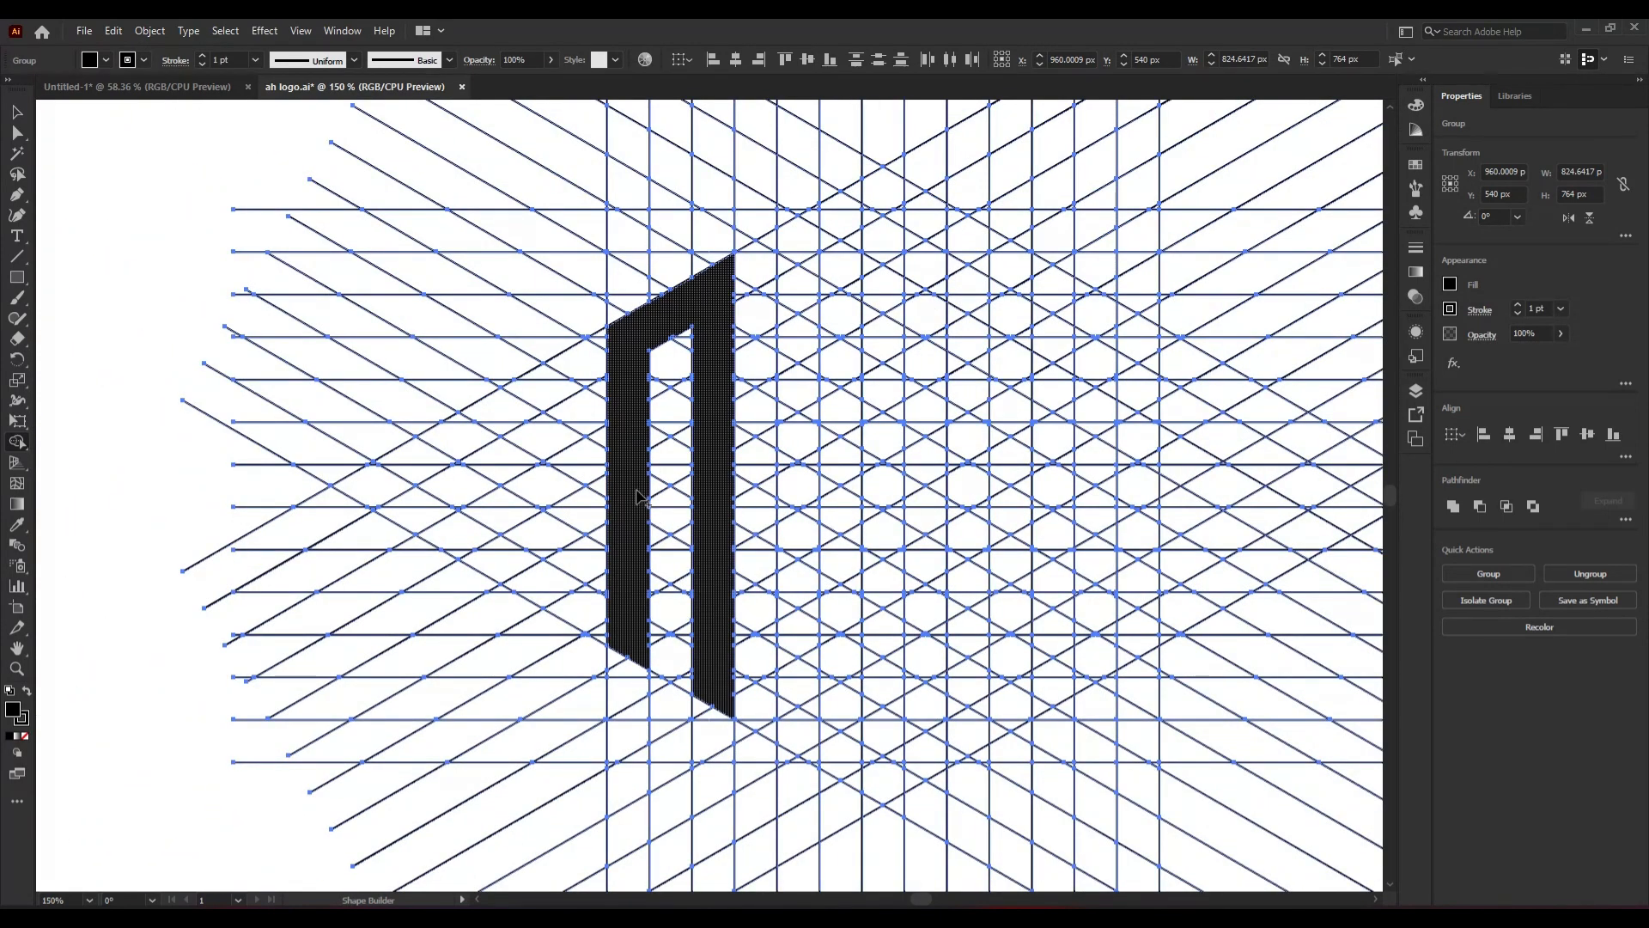
pyautogui.moveTo(640, 487); pyautogui.dragTo(687, 488)
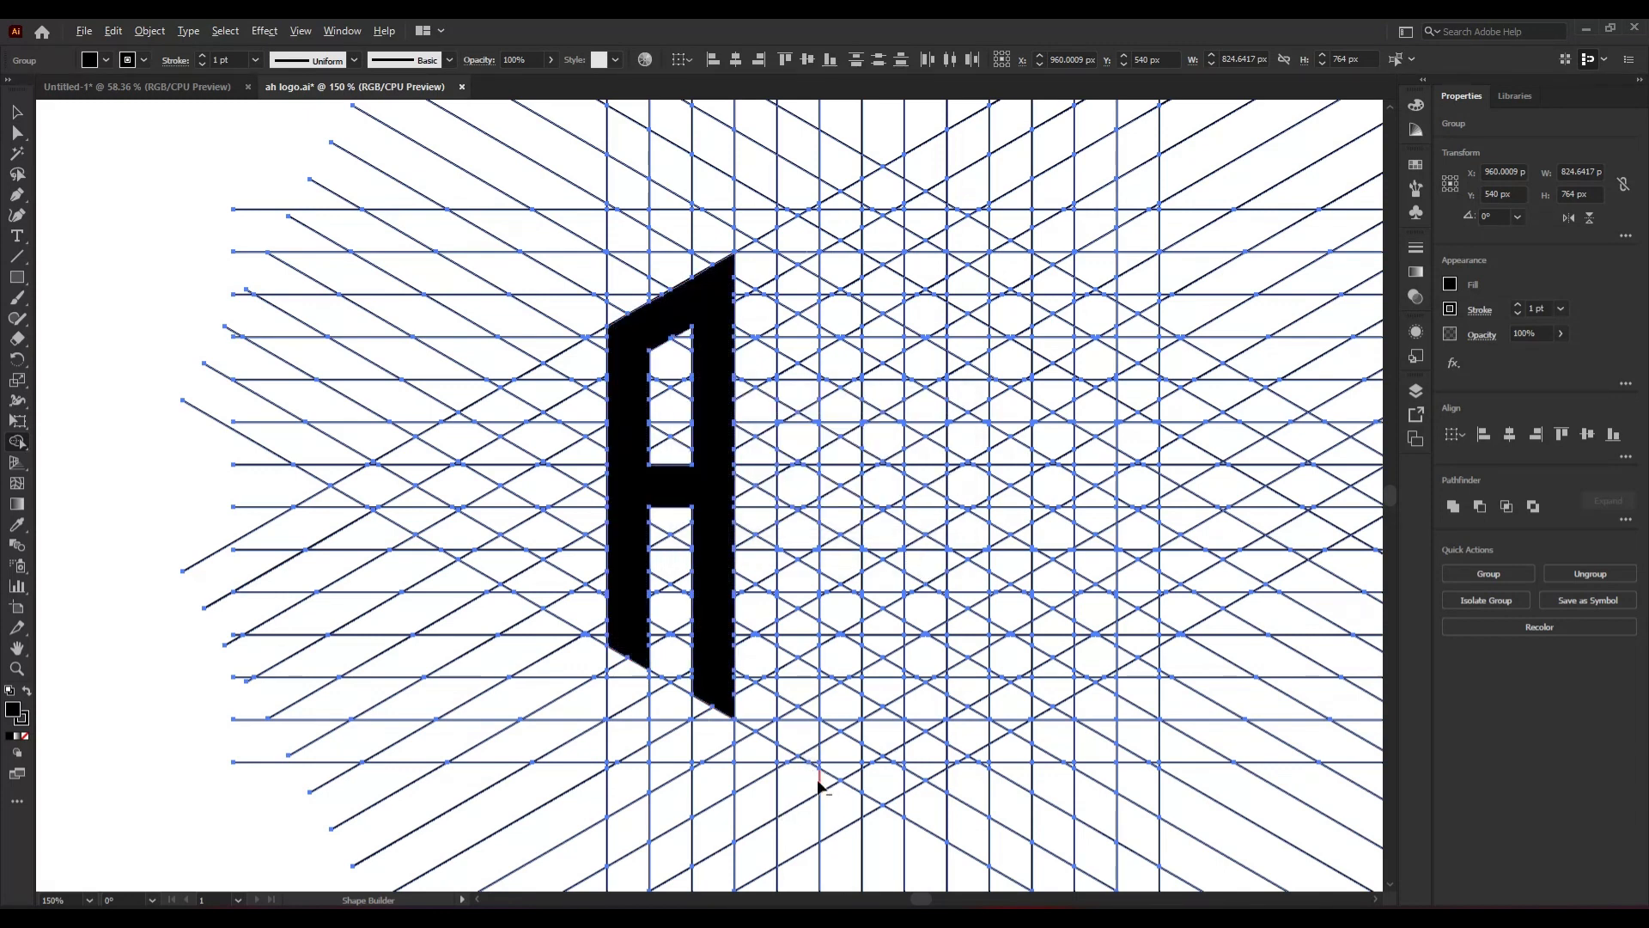
# - Merge grid cells beside the A into three tall vertical bars joined by a peaked roof, with the middle bar reaching lowest
pyautogui.moveTo(814, 760)
pyautogui.mouseDown()
pyautogui.moveTo(798, 692)
pyautogui.moveTo(805, 236)
pyautogui.moveTo(869, 190)
pyautogui.moveTo(888, 778)
pyautogui.mouseUp()
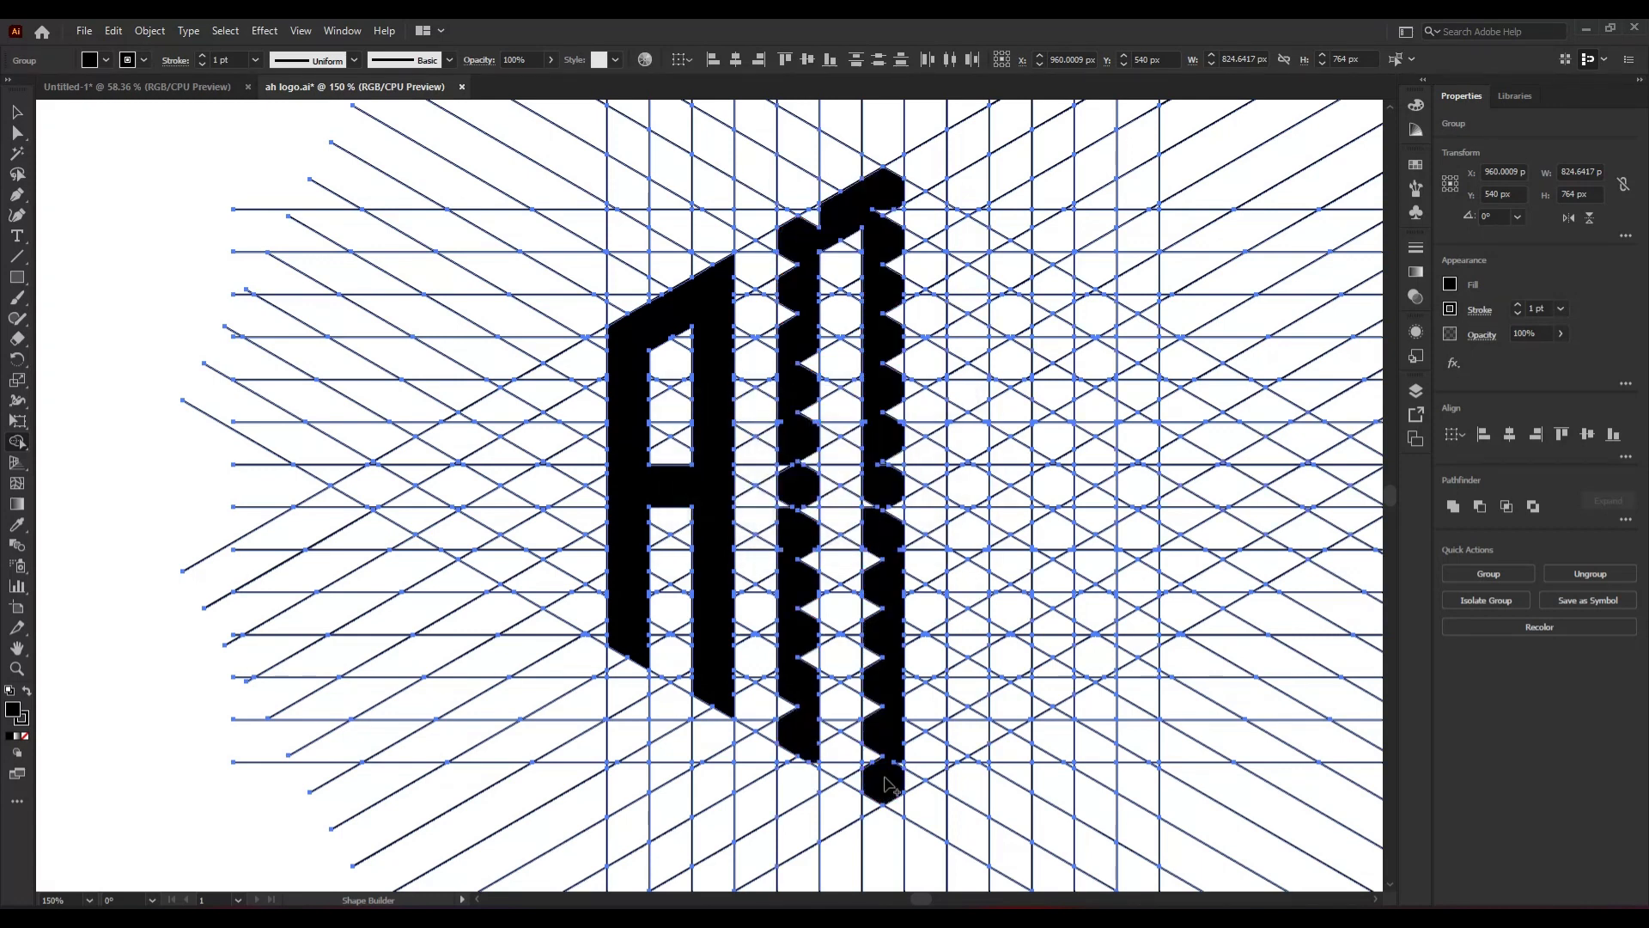
pyautogui.moveTo(904, 189)
pyautogui.mouseDown()
pyautogui.moveTo(960, 237)
pyautogui.moveTo(965, 279)
pyautogui.moveTo(975, 740)
pyautogui.mouseUp()
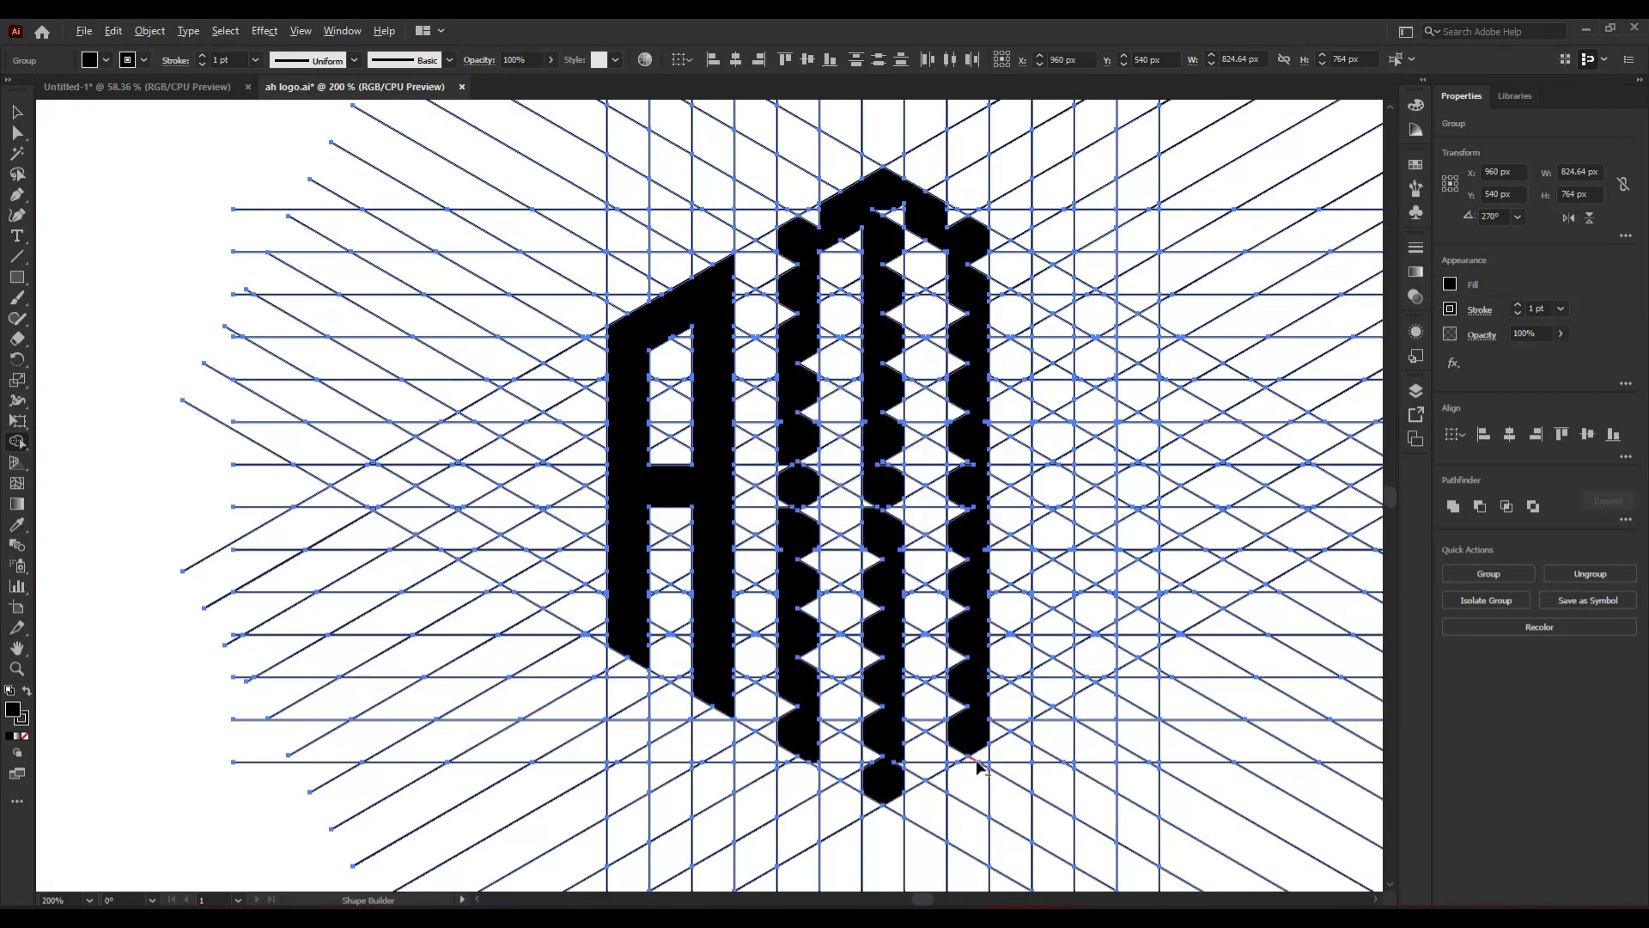
# - Merge the leftover notches along the inner edge of the peaked shape's right bar, from its bottom end up to the roof
pyautogui.scroll(2, 976, 760)
pyautogui.moveTo(936, 729); pyautogui.dragTo(937, 489)
pyautogui.moveTo(935, 432); pyautogui.dragTo(930, 342)
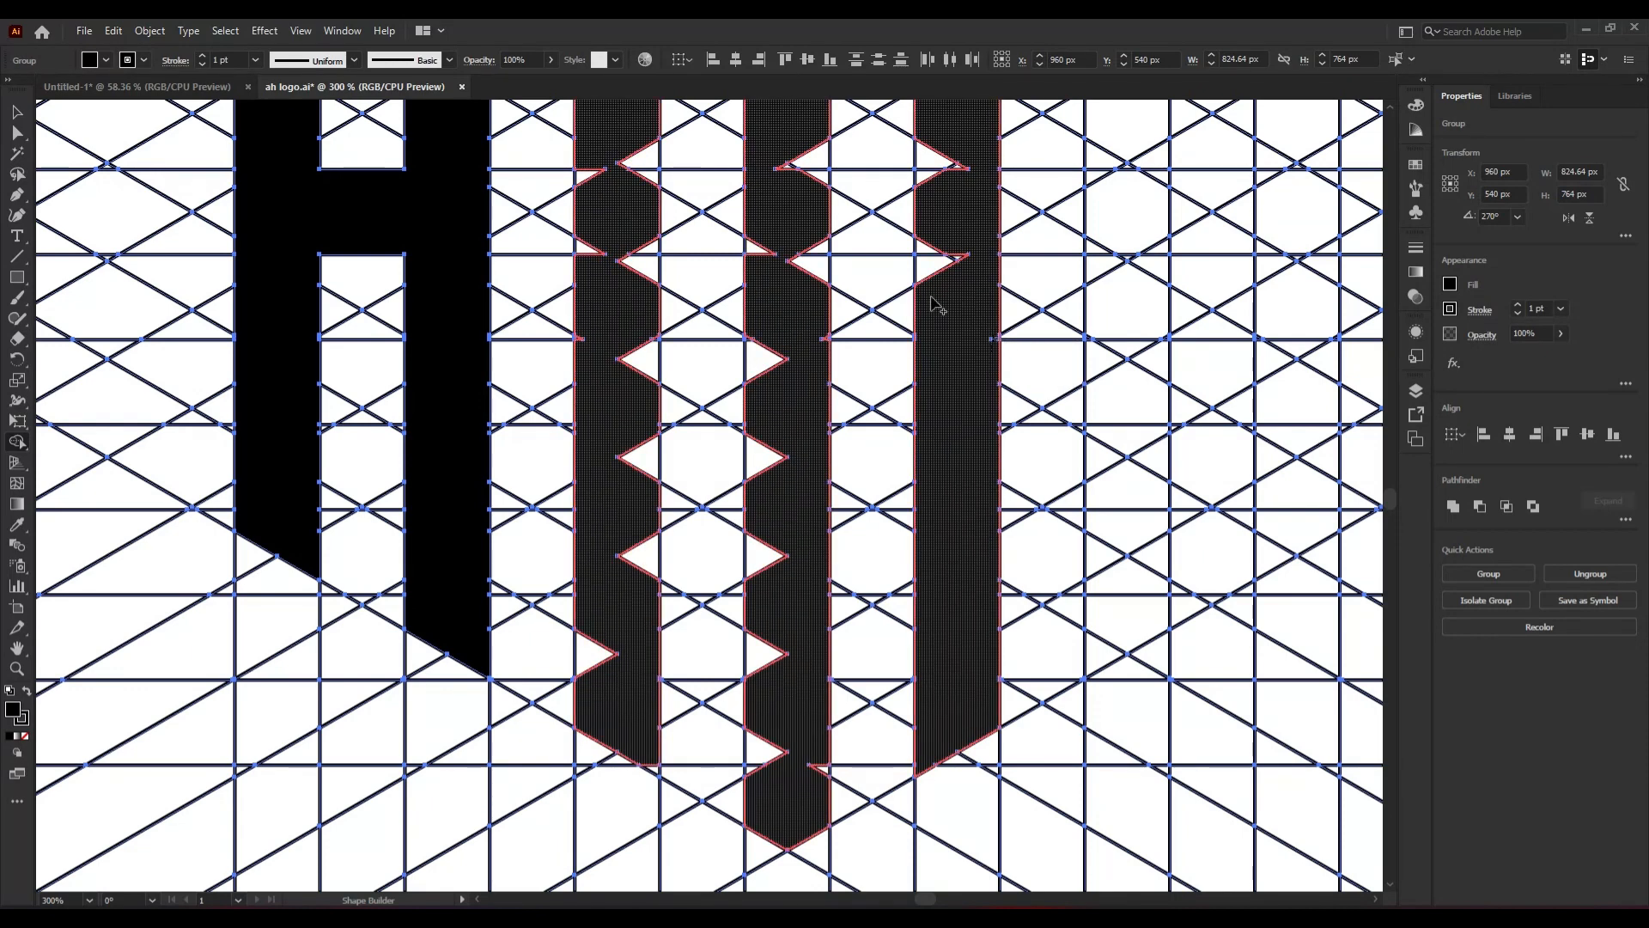
pyautogui.click(962, 280)
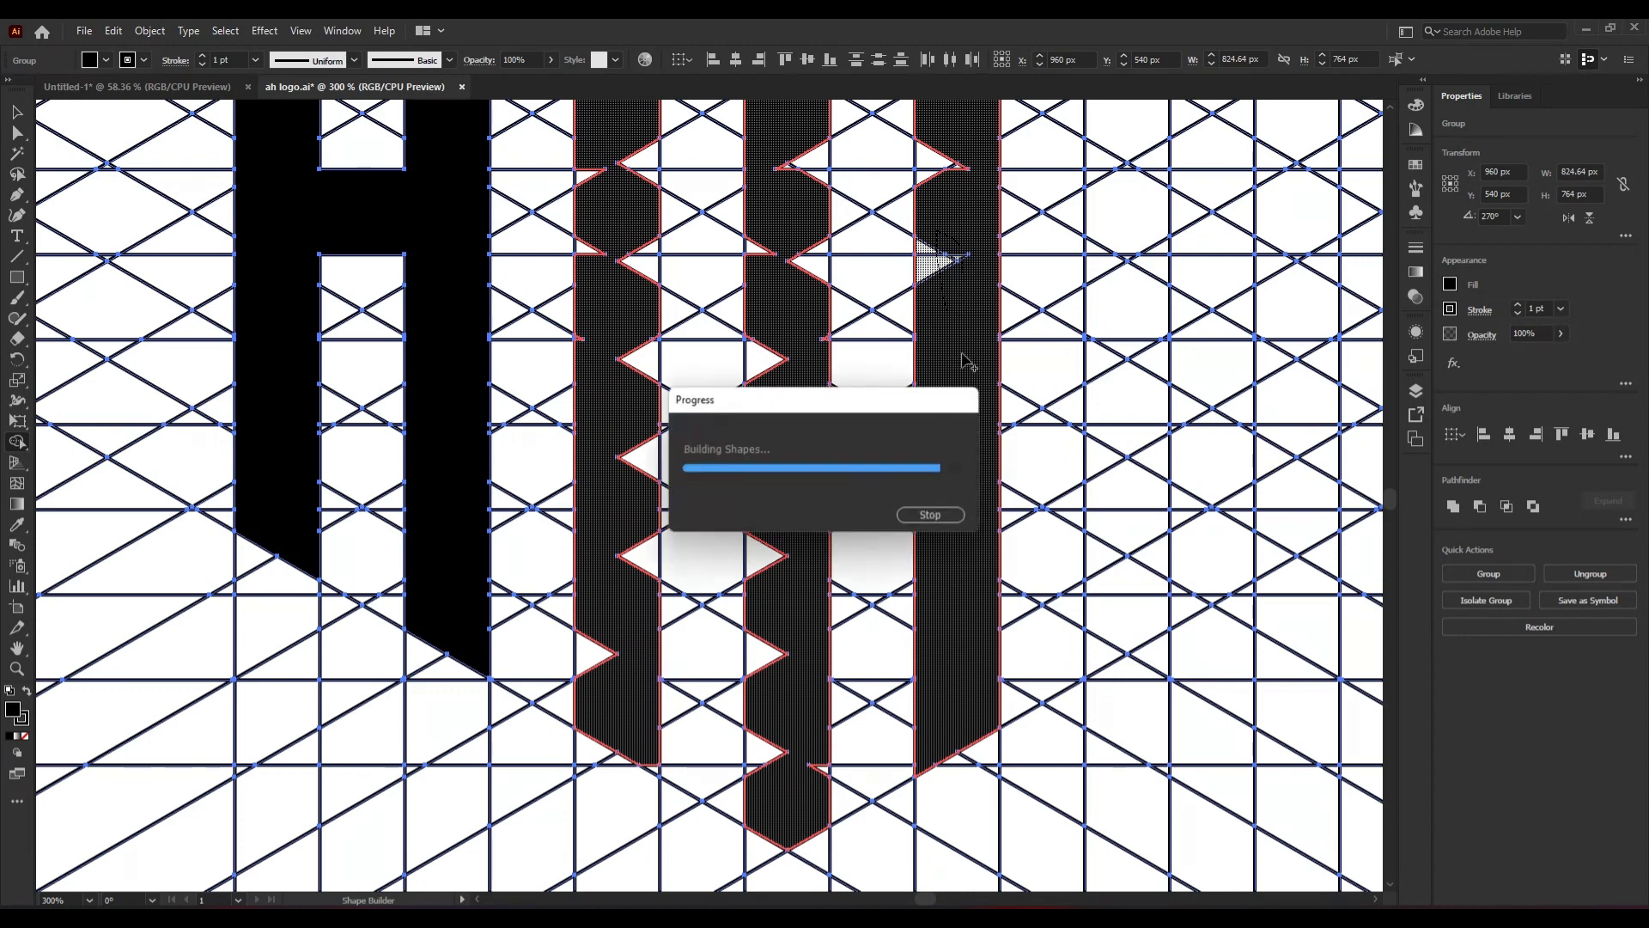
pyautogui.scroll(1, 945, 249)
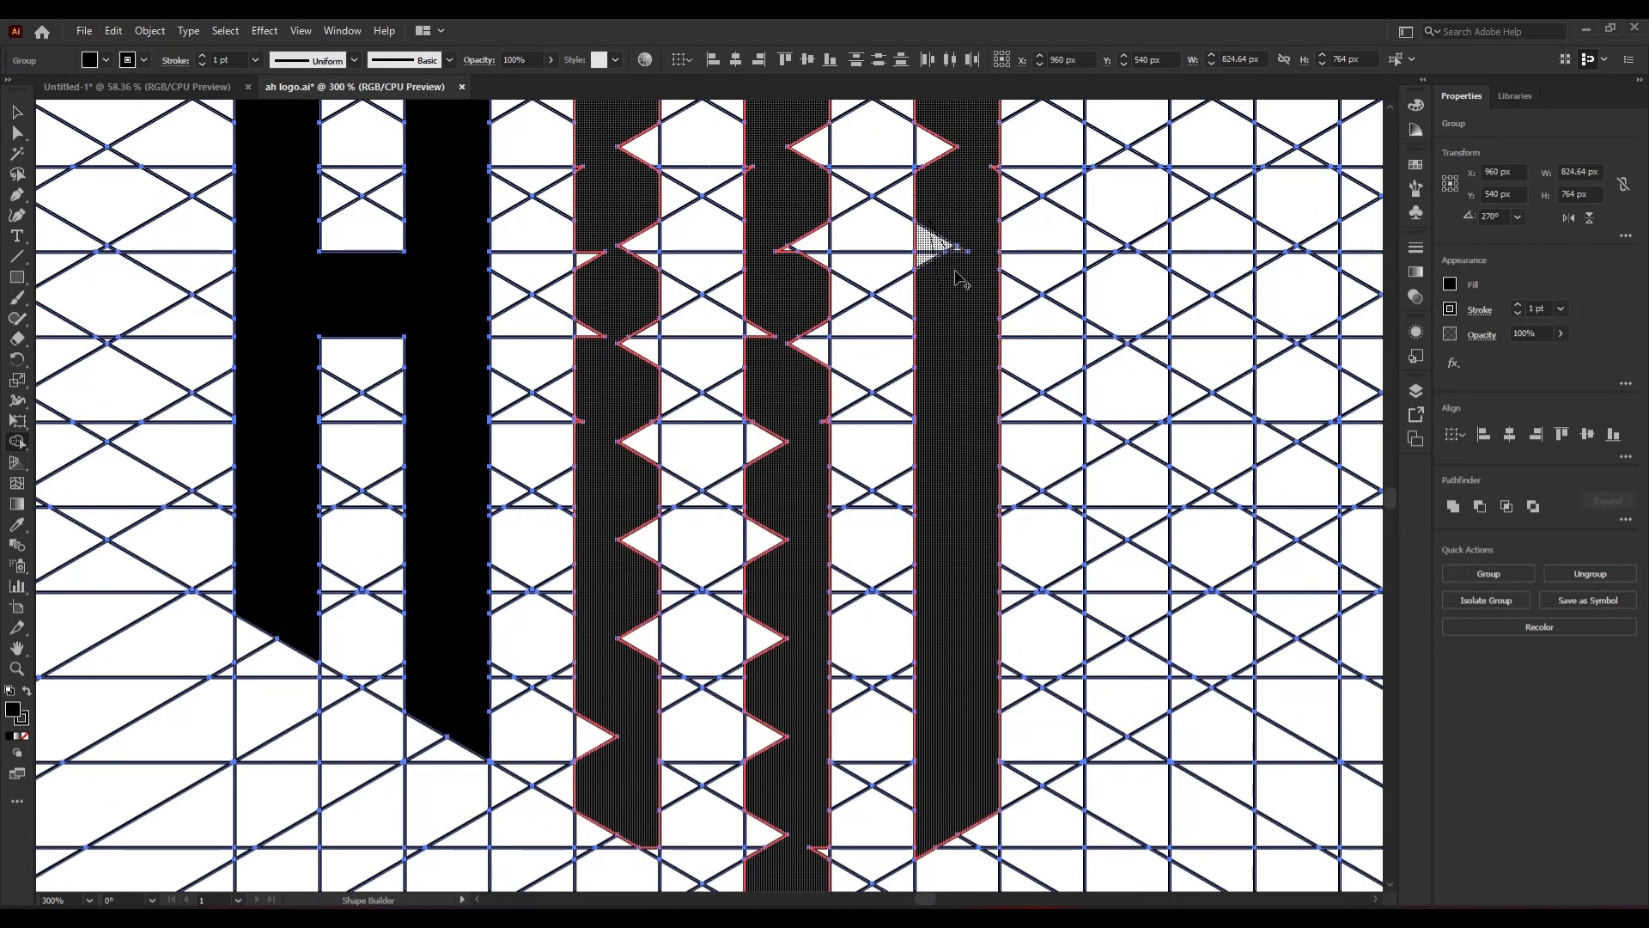
pyautogui.click(950, 254)
pyautogui.scroll(1, 945, 494)
pyautogui.scroll(2, 945, 494)
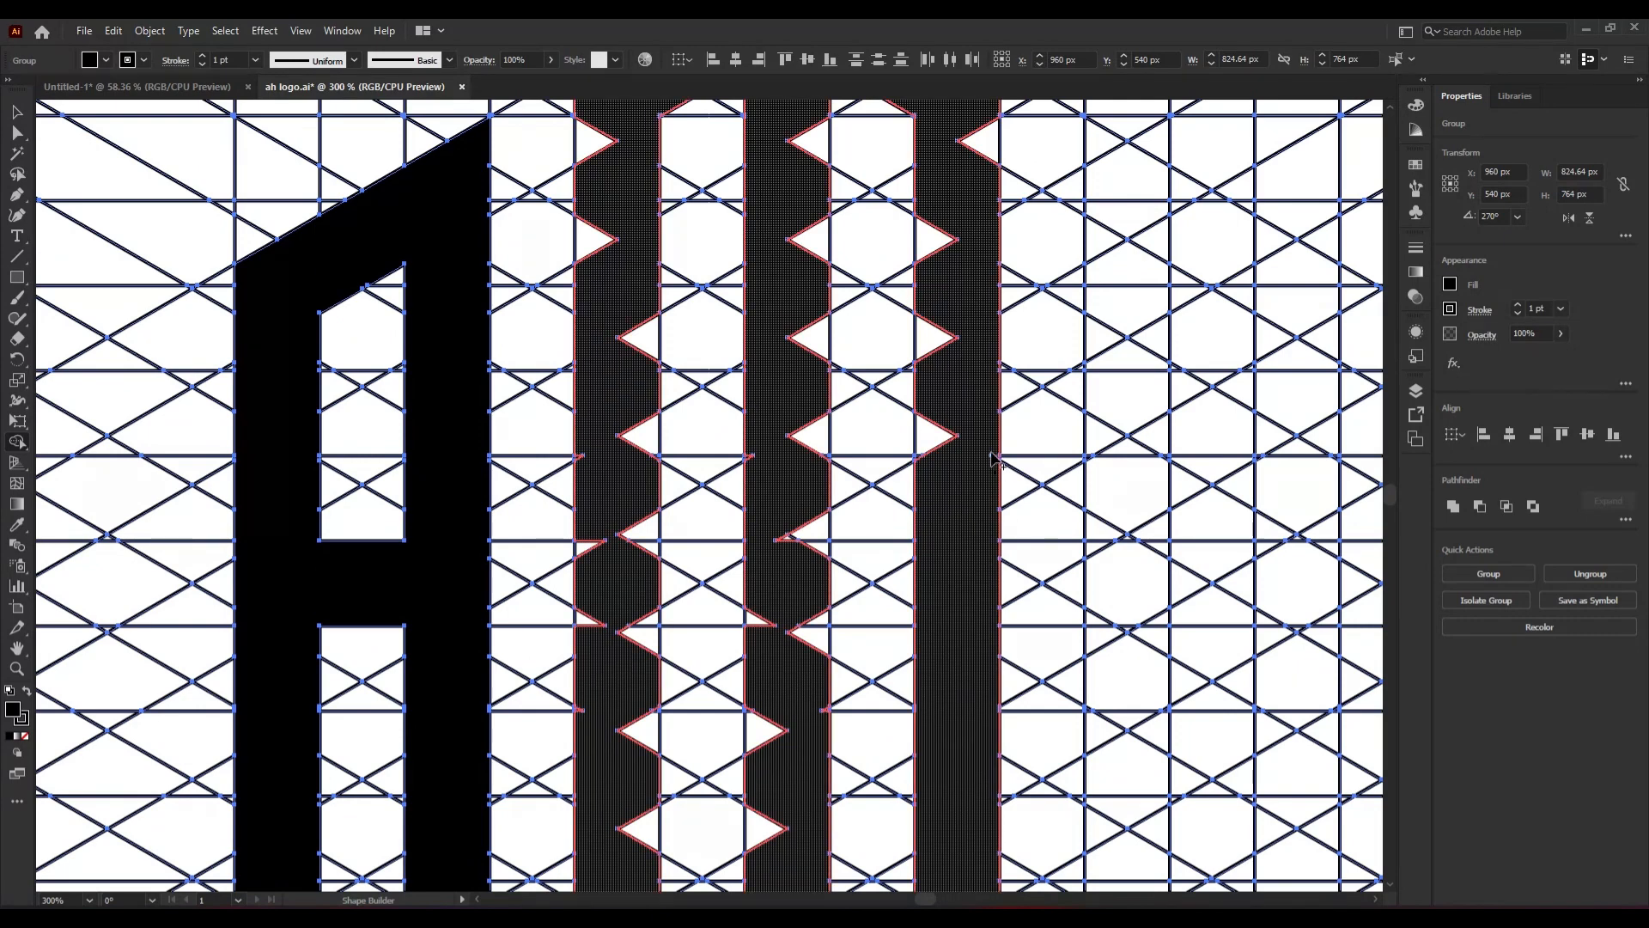
pyautogui.moveTo(939, 357); pyautogui.dragTo(940, 481)
pyautogui.scroll(2, 967, 470)
pyautogui.moveTo(923, 563)
pyautogui.mouseDown()
pyautogui.moveTo(932, 276)
pyautogui.moveTo(945, 378)
pyautogui.moveTo(978, 298)
pyautogui.moveTo(912, 222)
pyautogui.moveTo(925, 210)
pyautogui.mouseUp()
# - Merge the gaps beneath the peak and at the left shoulder to complete the peaked roof
pyautogui.scroll(2, 949, 376)
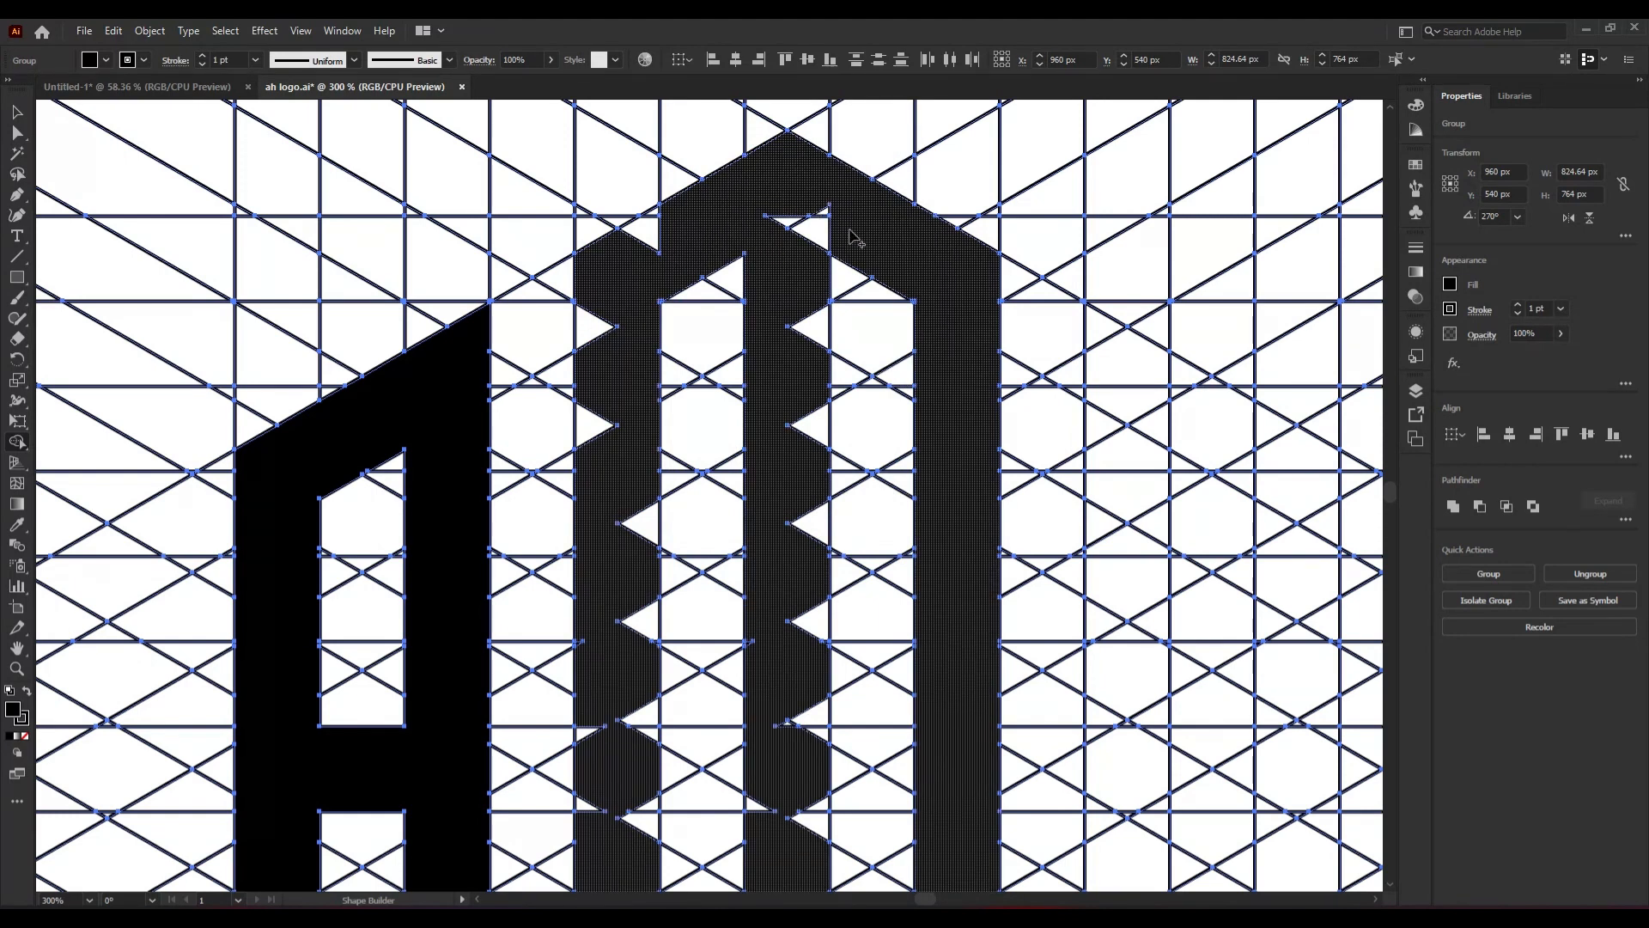
pyautogui.moveTo(849, 250)
pyautogui.mouseDown()
pyautogui.moveTo(807, 206)
pyautogui.moveTo(943, 250)
pyautogui.mouseUp()
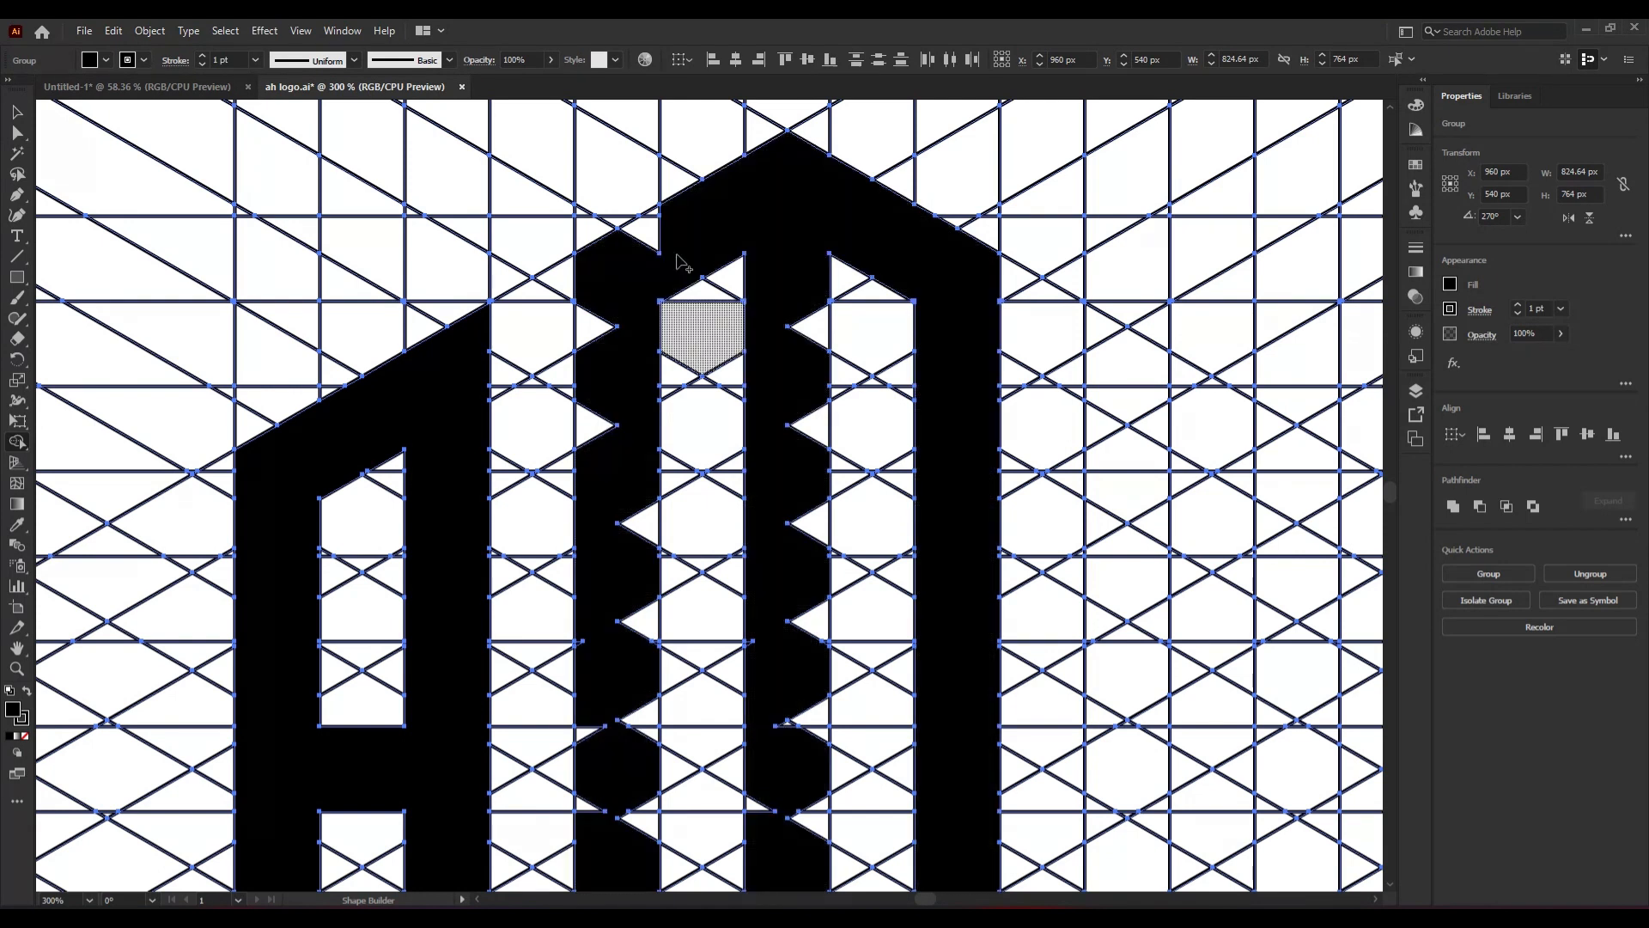
pyautogui.moveTo(683, 262)
pyautogui.mouseDown()
pyautogui.moveTo(653, 256)
pyautogui.moveTo(657, 228)
pyautogui.mouseUp()
# - Merge the triangular notches along the upper halves of the peaked shape's left and middle bars
pyautogui.moveTo(597, 331); pyautogui.dragTo(625, 653)
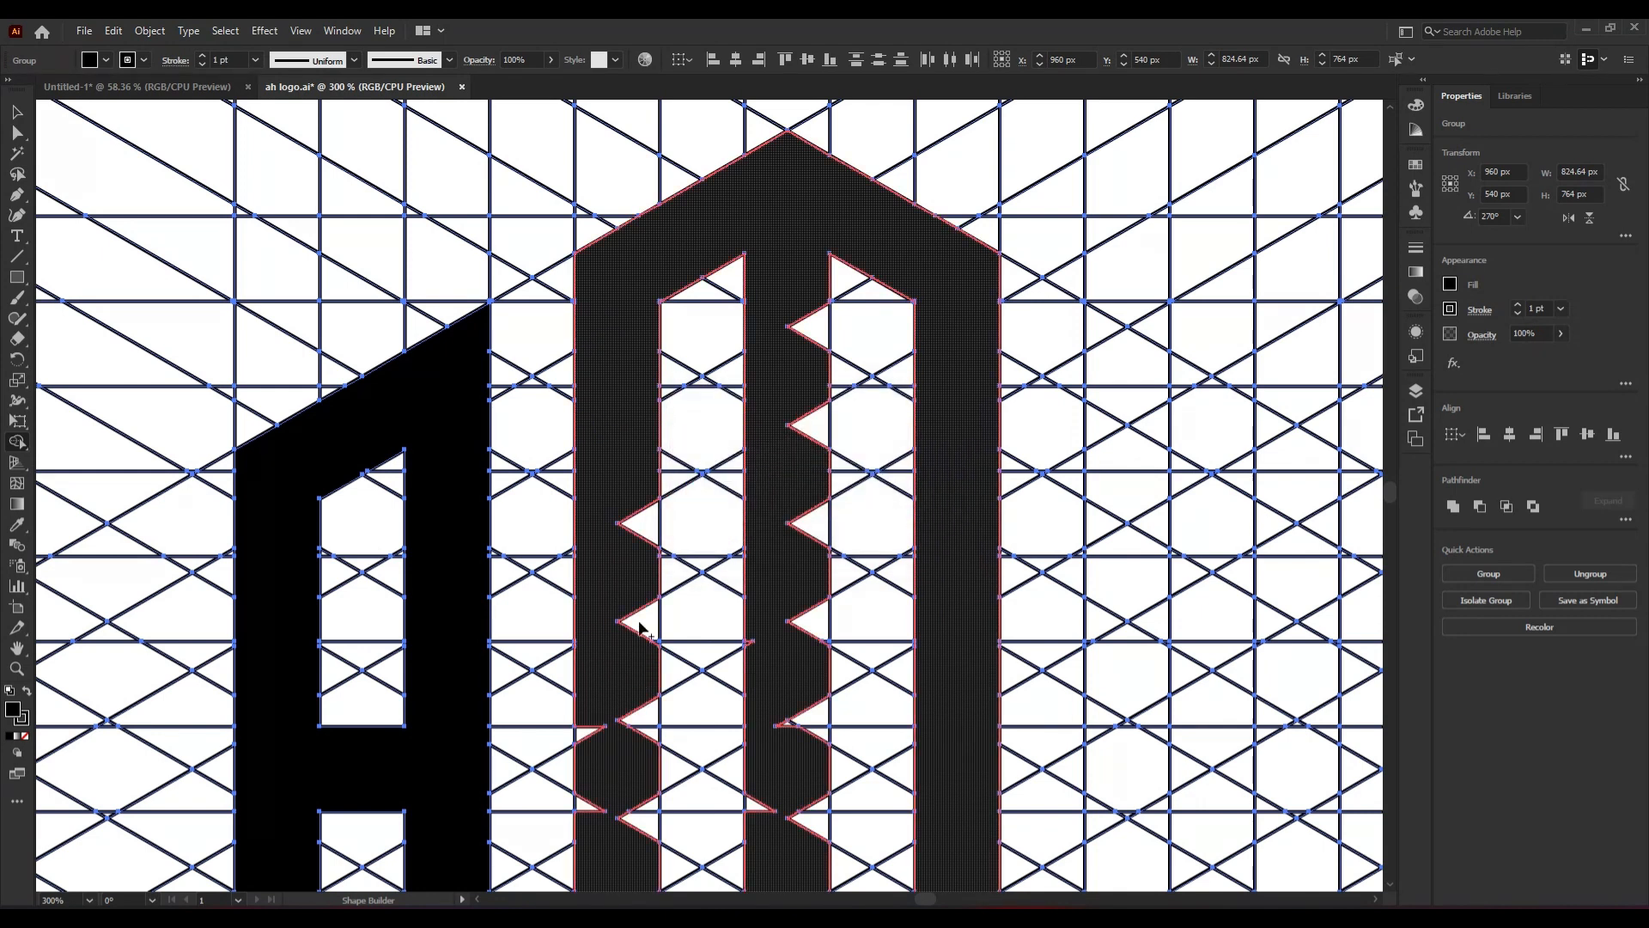
pyautogui.moveTo(640, 620); pyautogui.dragTo(646, 501)
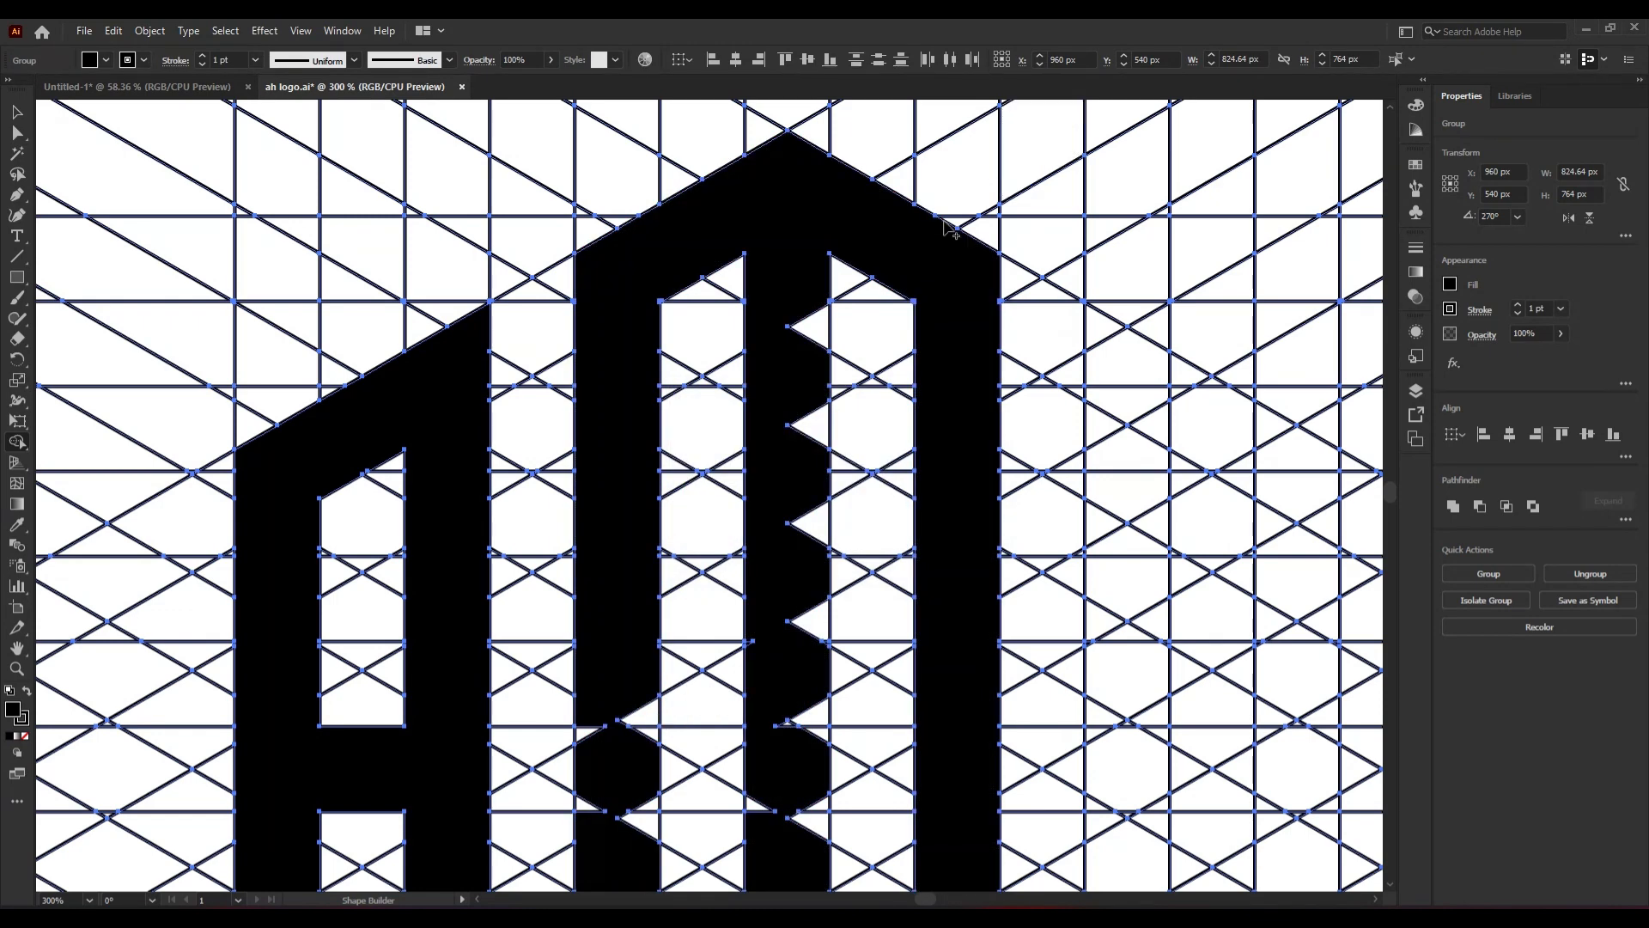
pyautogui.moveTo(813, 289)
pyautogui.mouseDown()
pyautogui.moveTo(807, 787)
pyautogui.moveTo(822, 767)
pyautogui.moveTo(756, 828)
pyautogui.moveTo(769, 701)
pyautogui.moveTo(786, 737)
pyautogui.moveTo(751, 635)
pyautogui.moveTo(820, 640)
pyautogui.mouseUp()
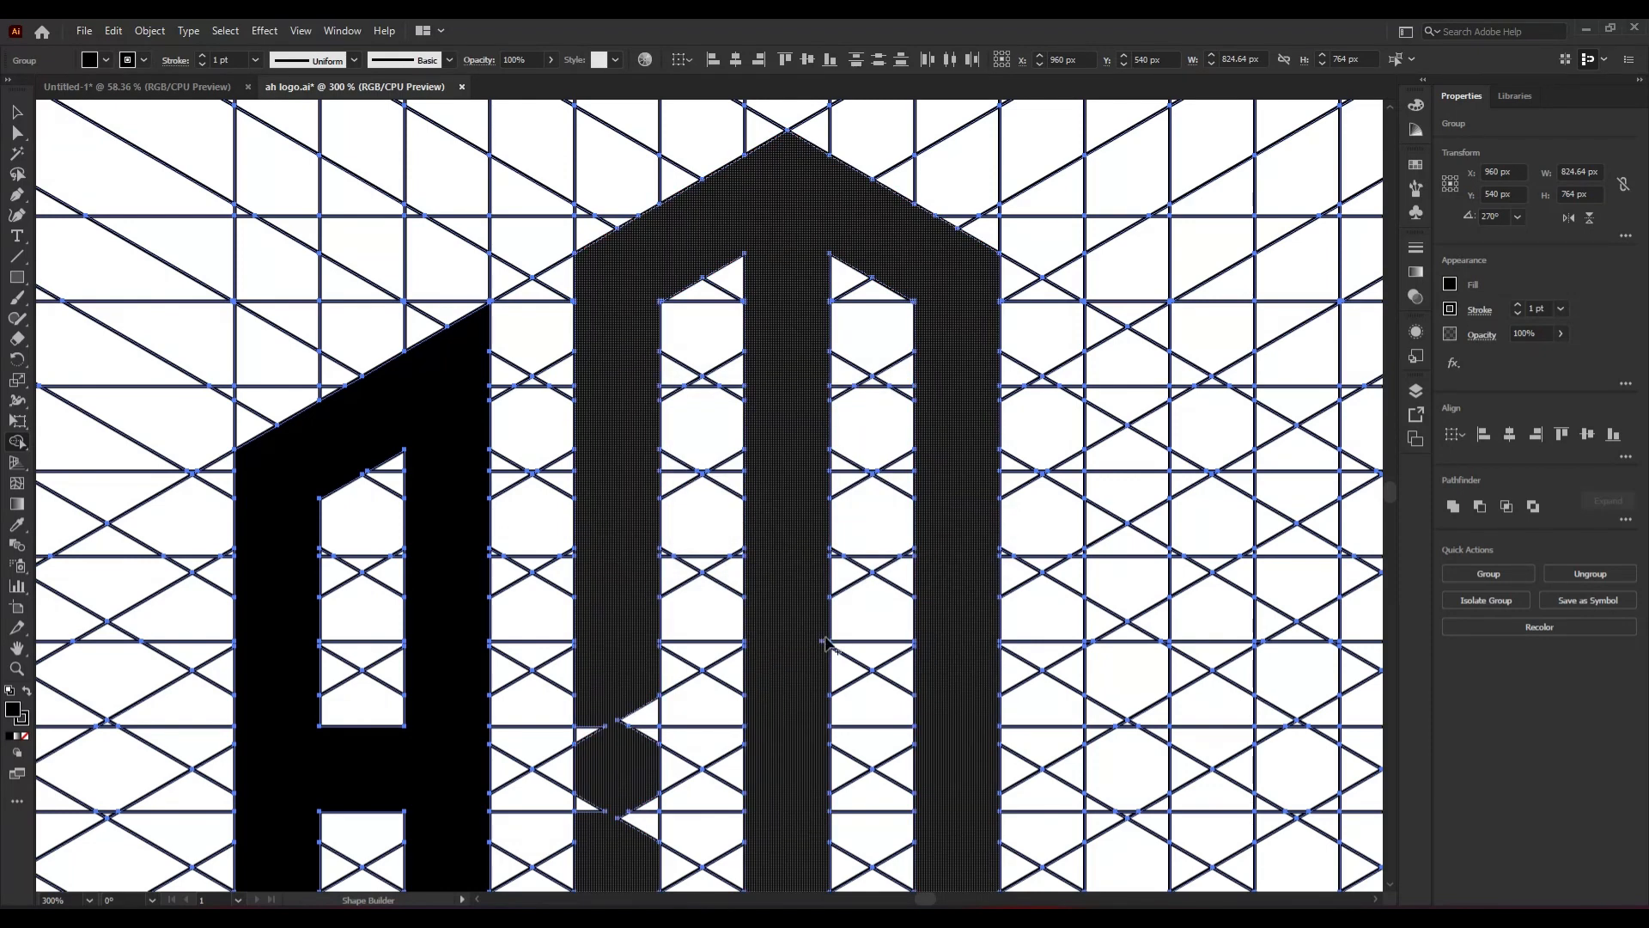
# - Merge the mid-height gaps and the notches below them on the left bar of the peaked shape
pyautogui.scroll(-5, 838, 713)
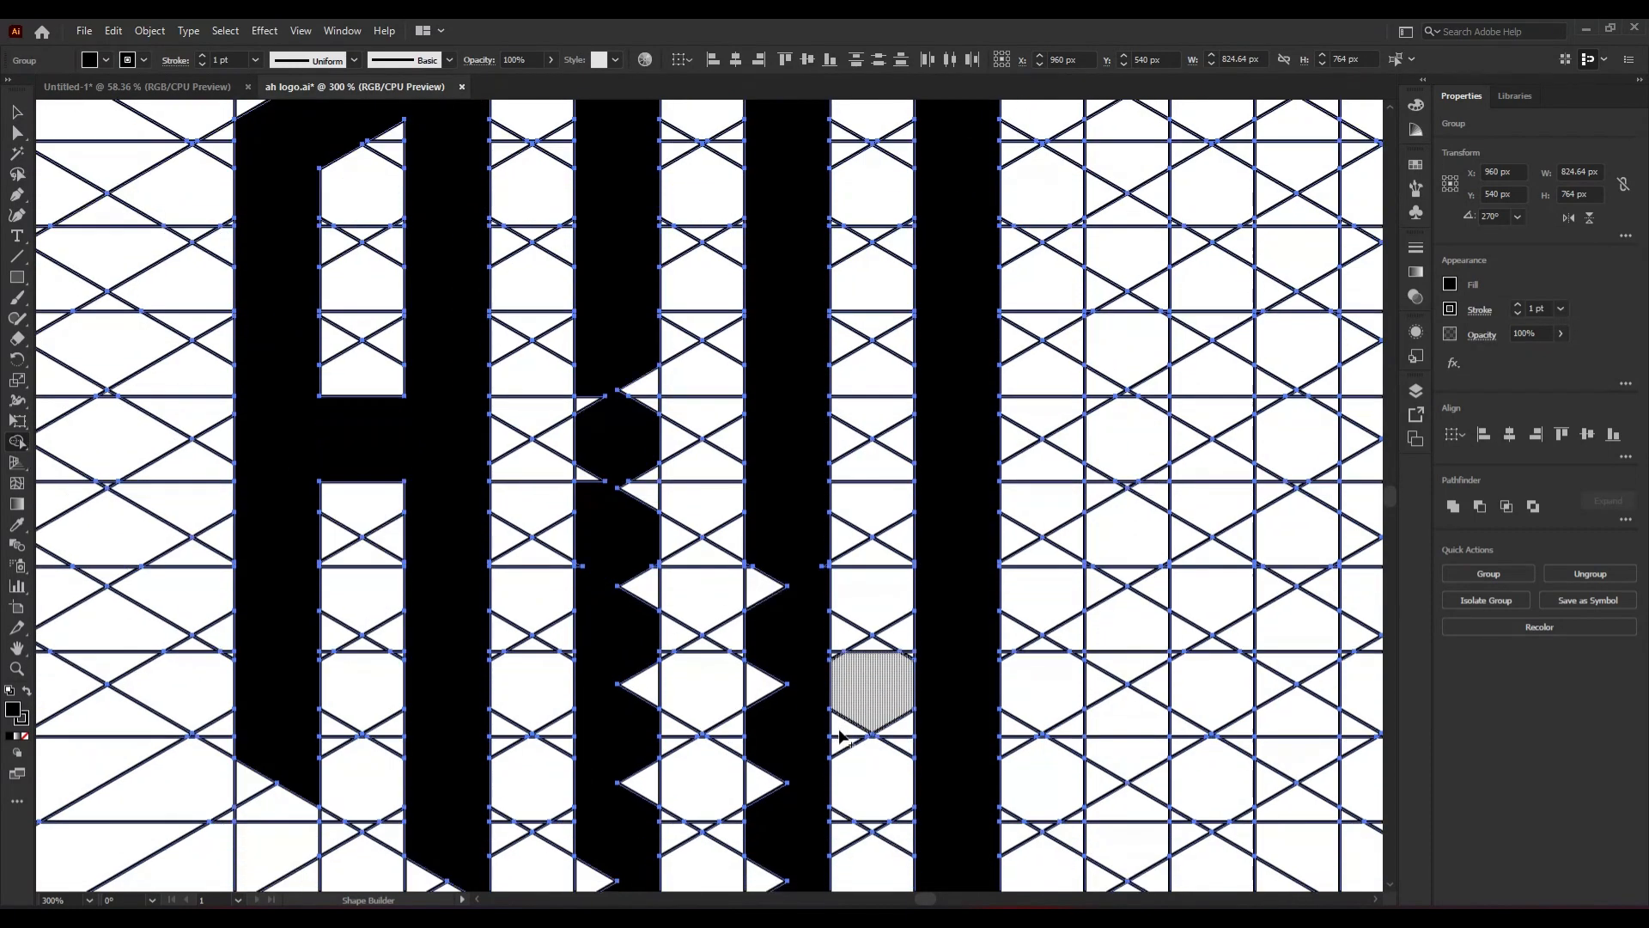
pyautogui.scroll(-2, 840, 737)
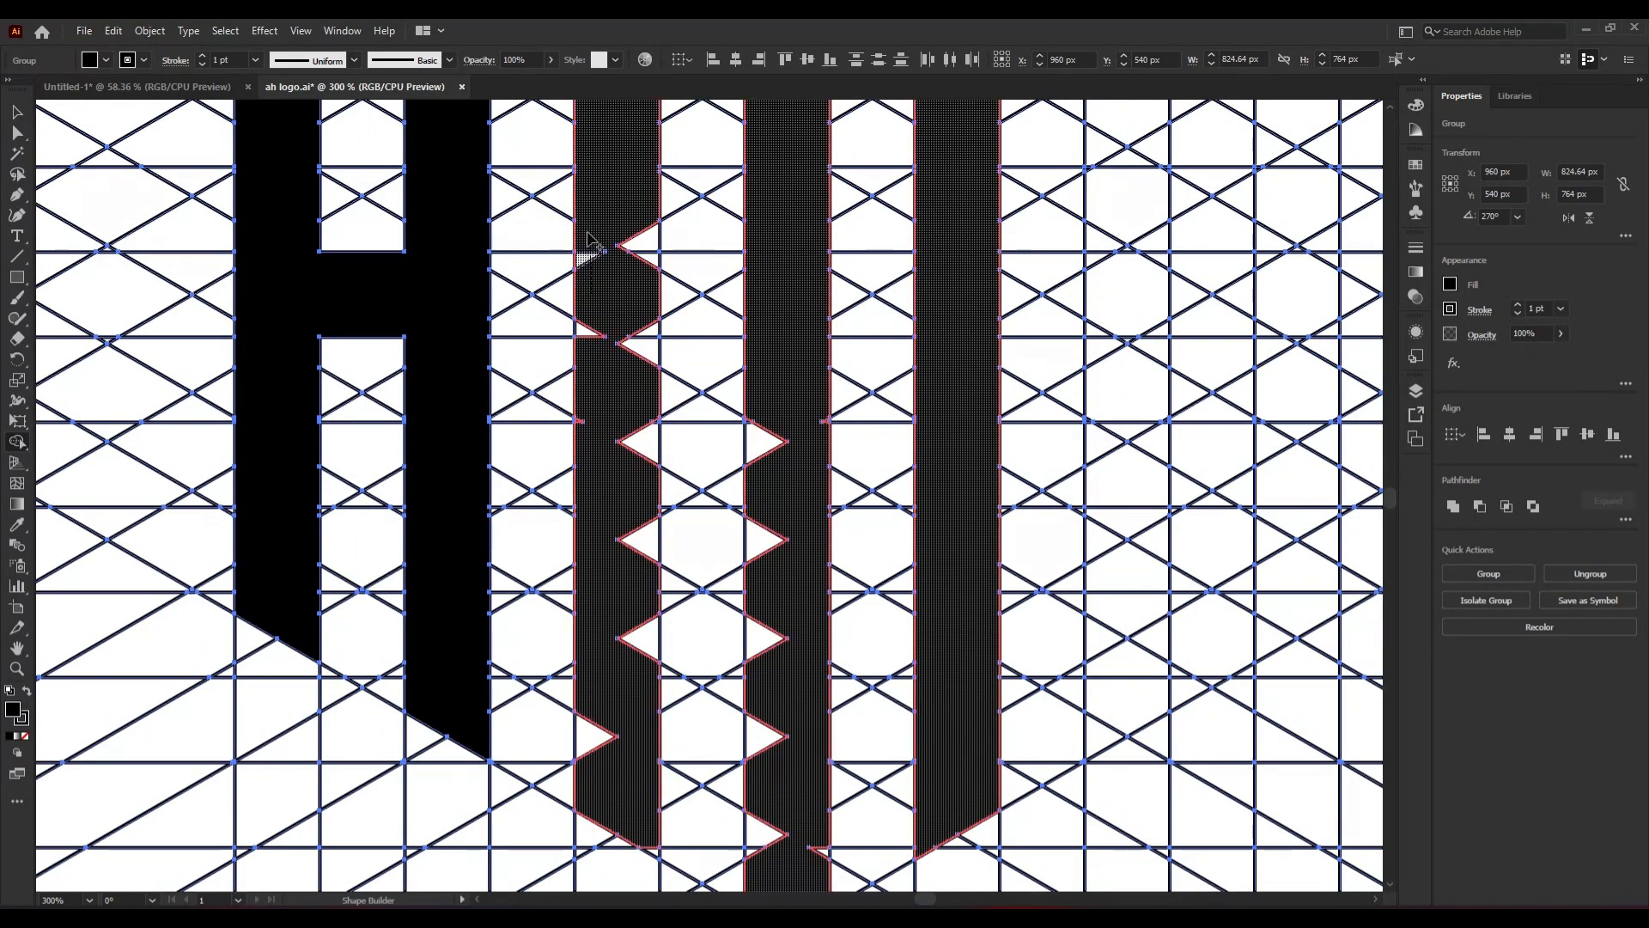
pyautogui.moveTo(589, 234)
pyautogui.mouseDown()
pyautogui.moveTo(645, 261)
pyautogui.moveTo(626, 360)
pyautogui.mouseUp()
pyautogui.moveTo(597, 361); pyautogui.dragTo(587, 331)
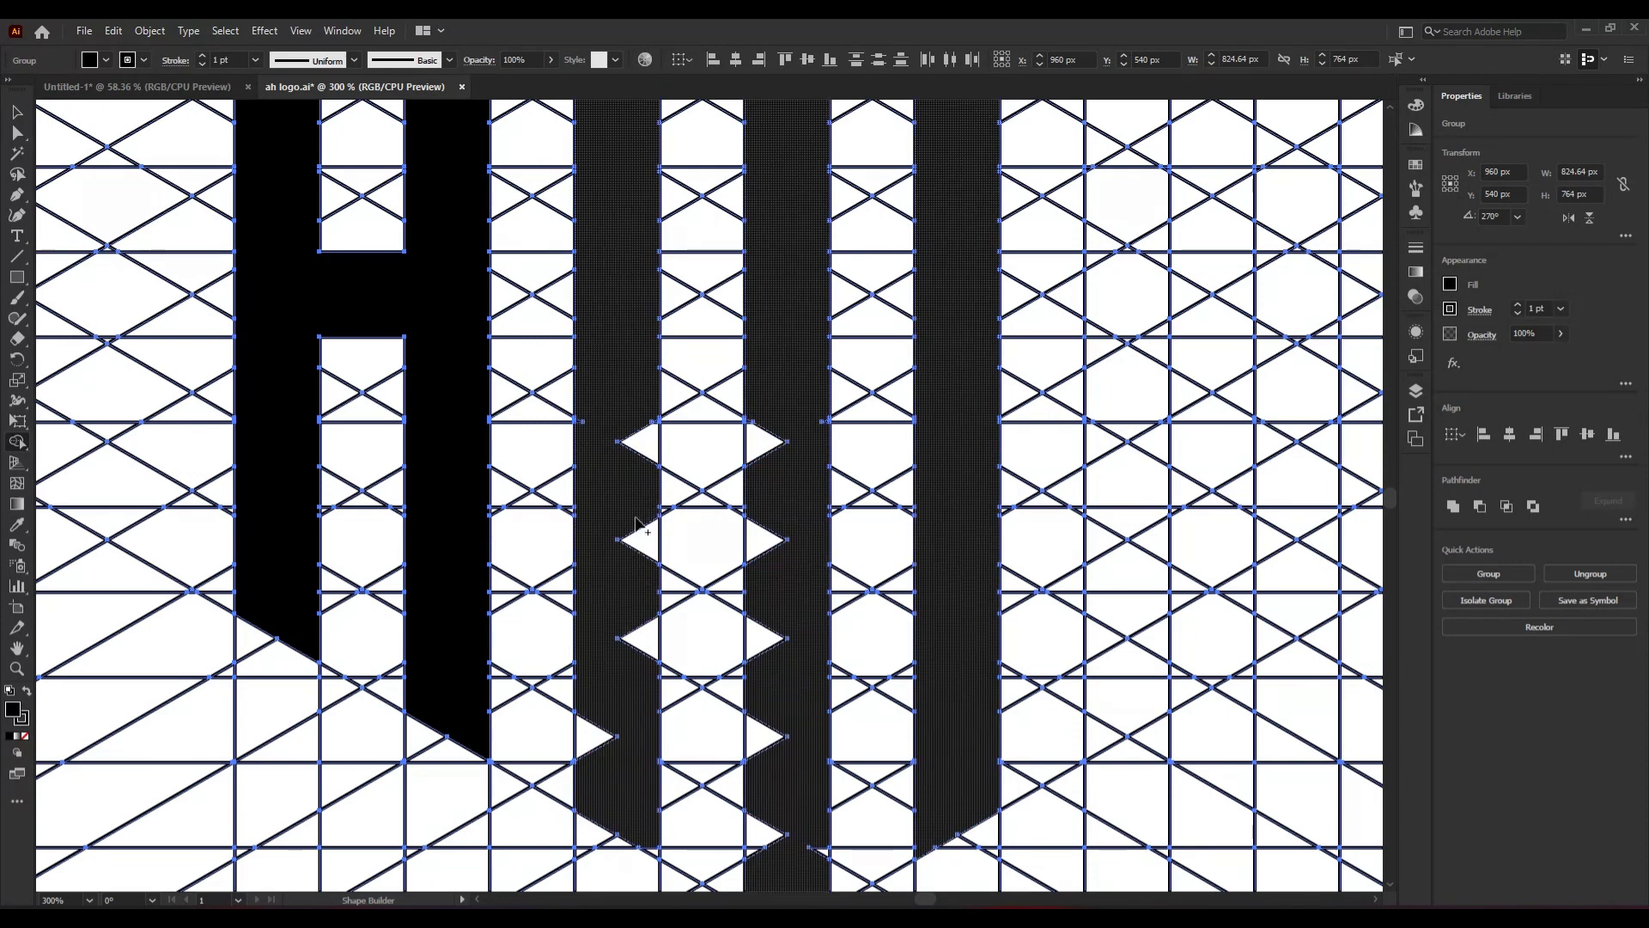
pyautogui.scroll(4, 589, 434)
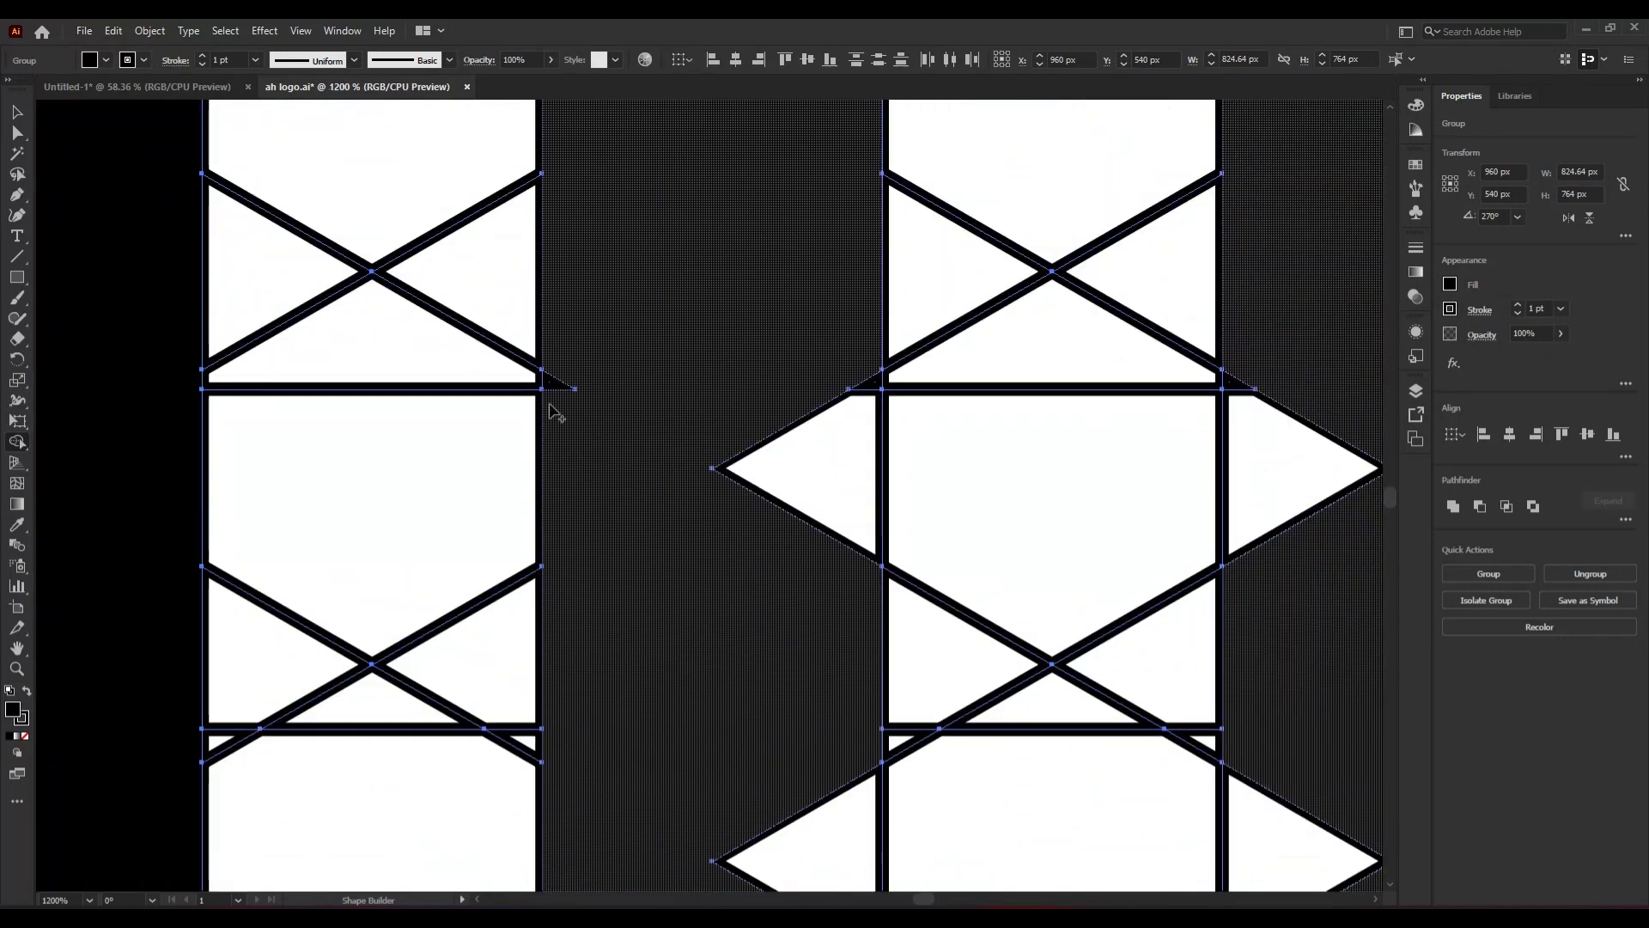
pyautogui.moveTo(859, 400); pyautogui.dragTo(839, 865)
# - Merge the triangular notches on the left edge of the middle bar just below mid-height
pyautogui.scroll(-2, 1134, 653)
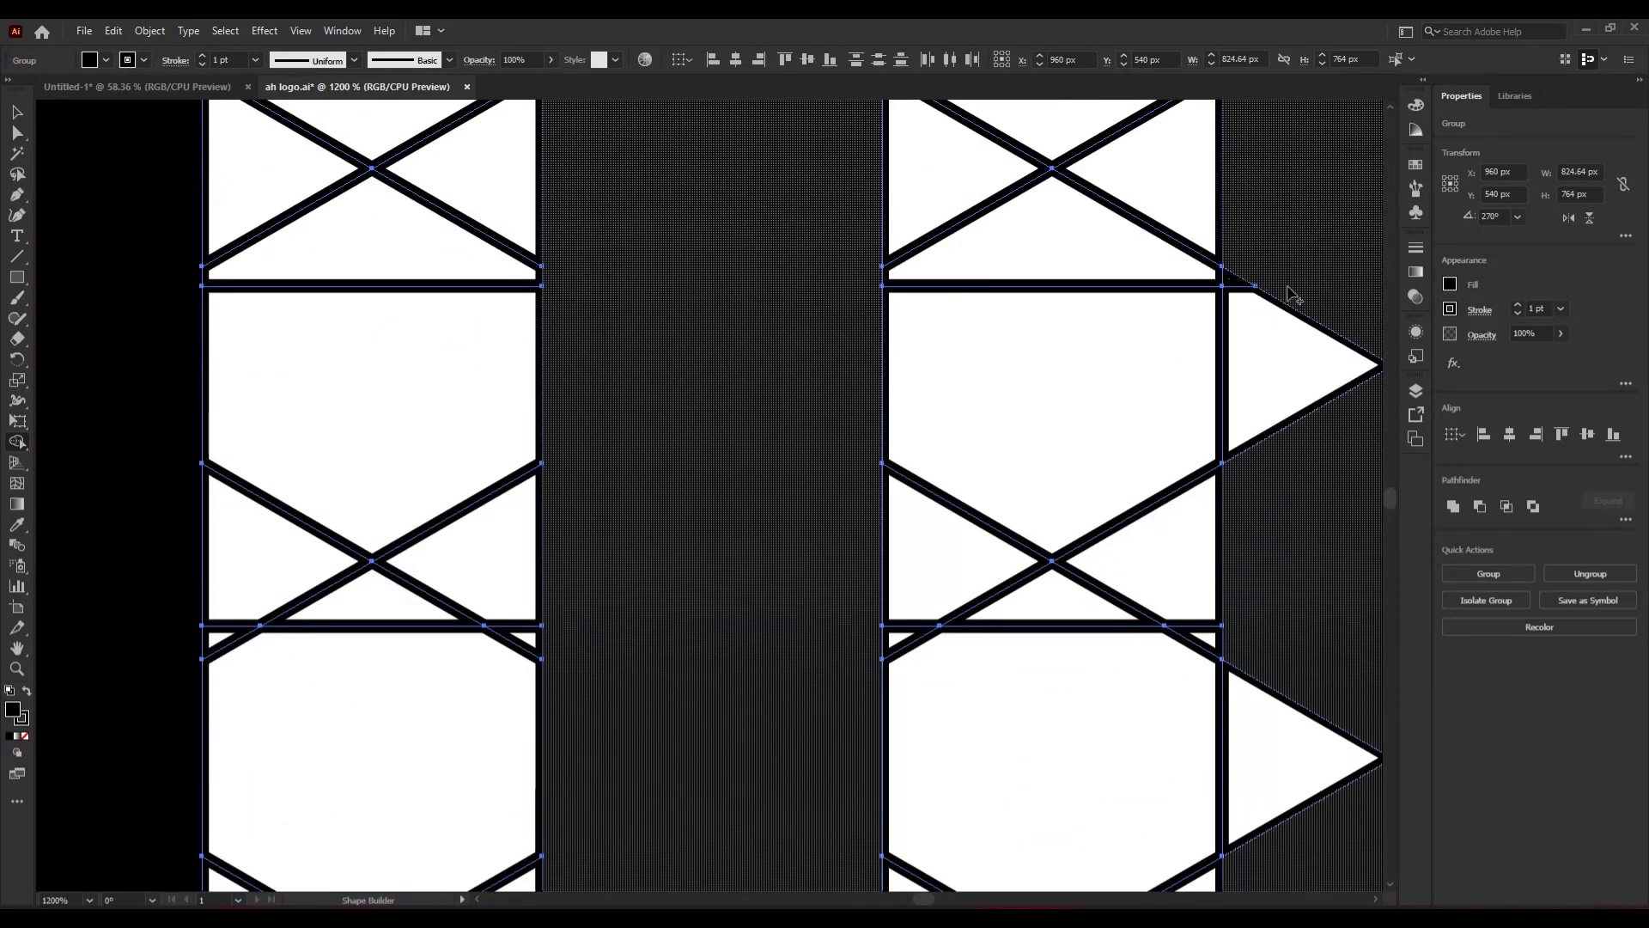
pyautogui.moveTo(1235, 299); pyautogui.dragTo(1258, 505)
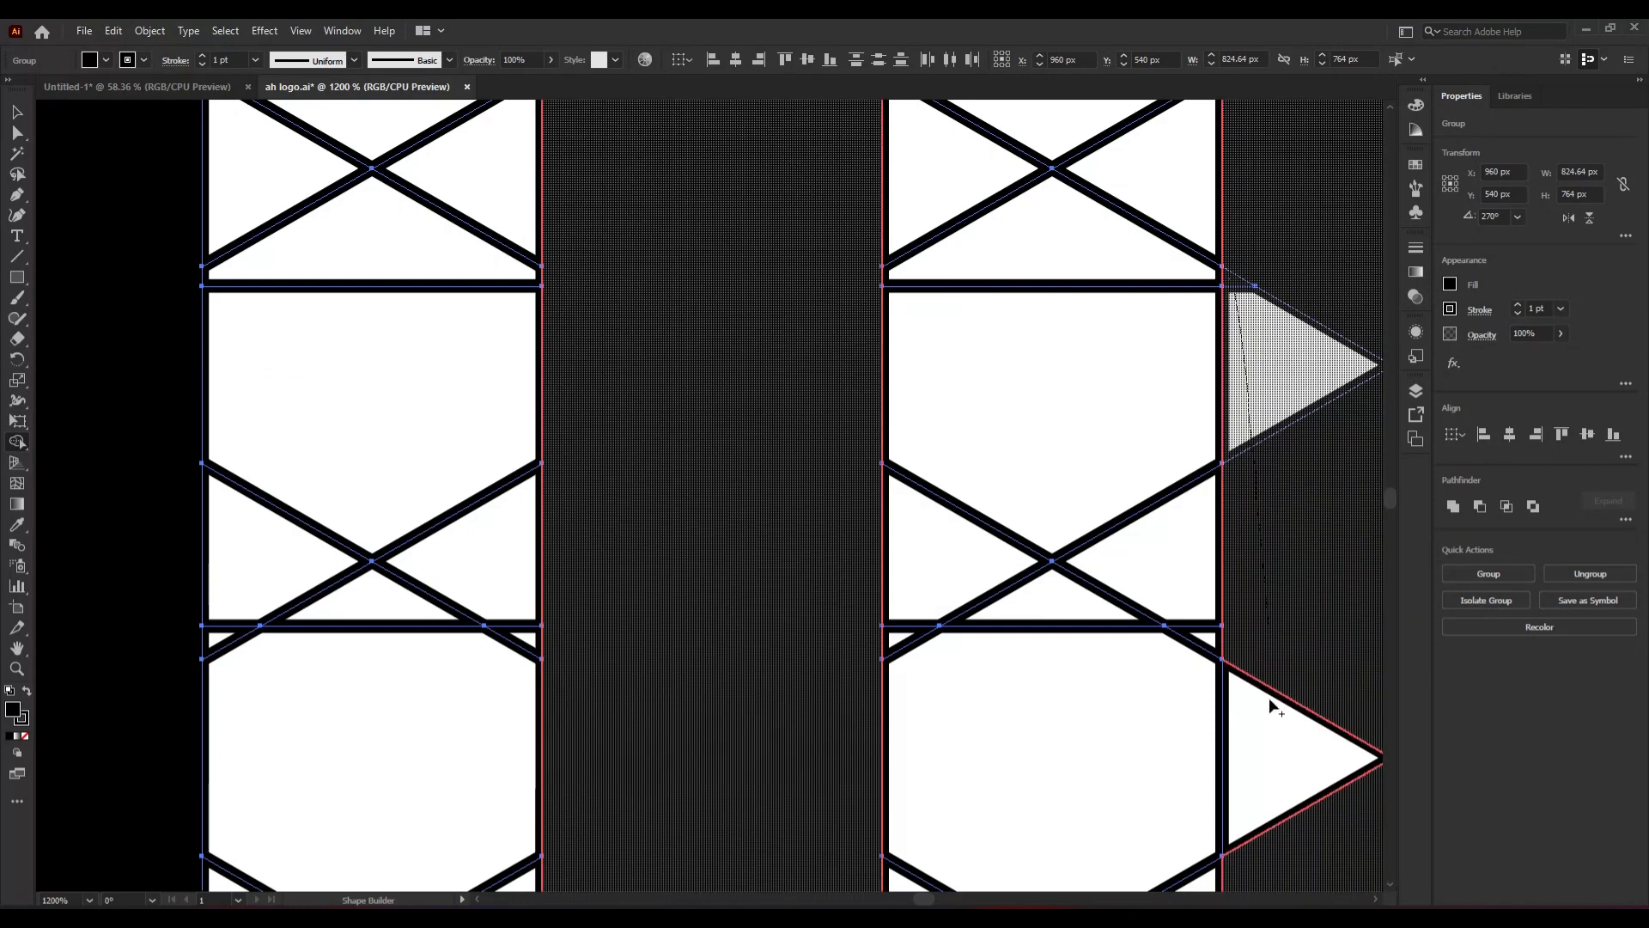
pyautogui.moveTo(1269, 698); pyautogui.dragTo(1260, 780)
# - Merge the remaining notches near the lower ends of the peaked shape's left and middle bars
pyautogui.scroll(-3, 1068, 715)
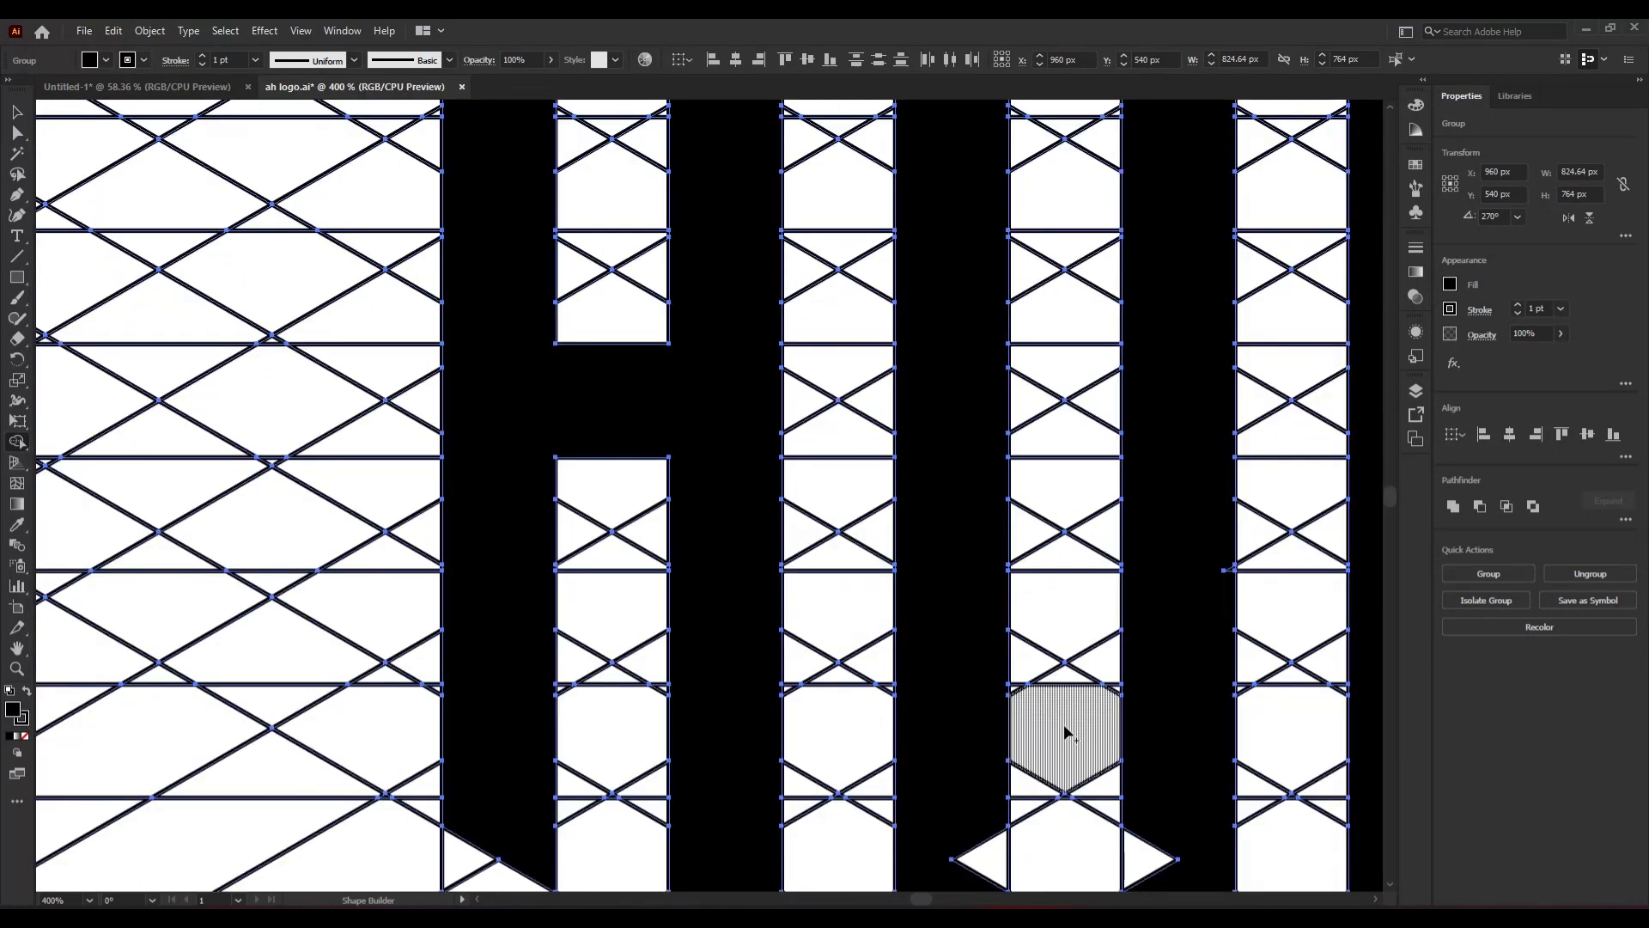
pyautogui.scroll(-5, 1065, 724)
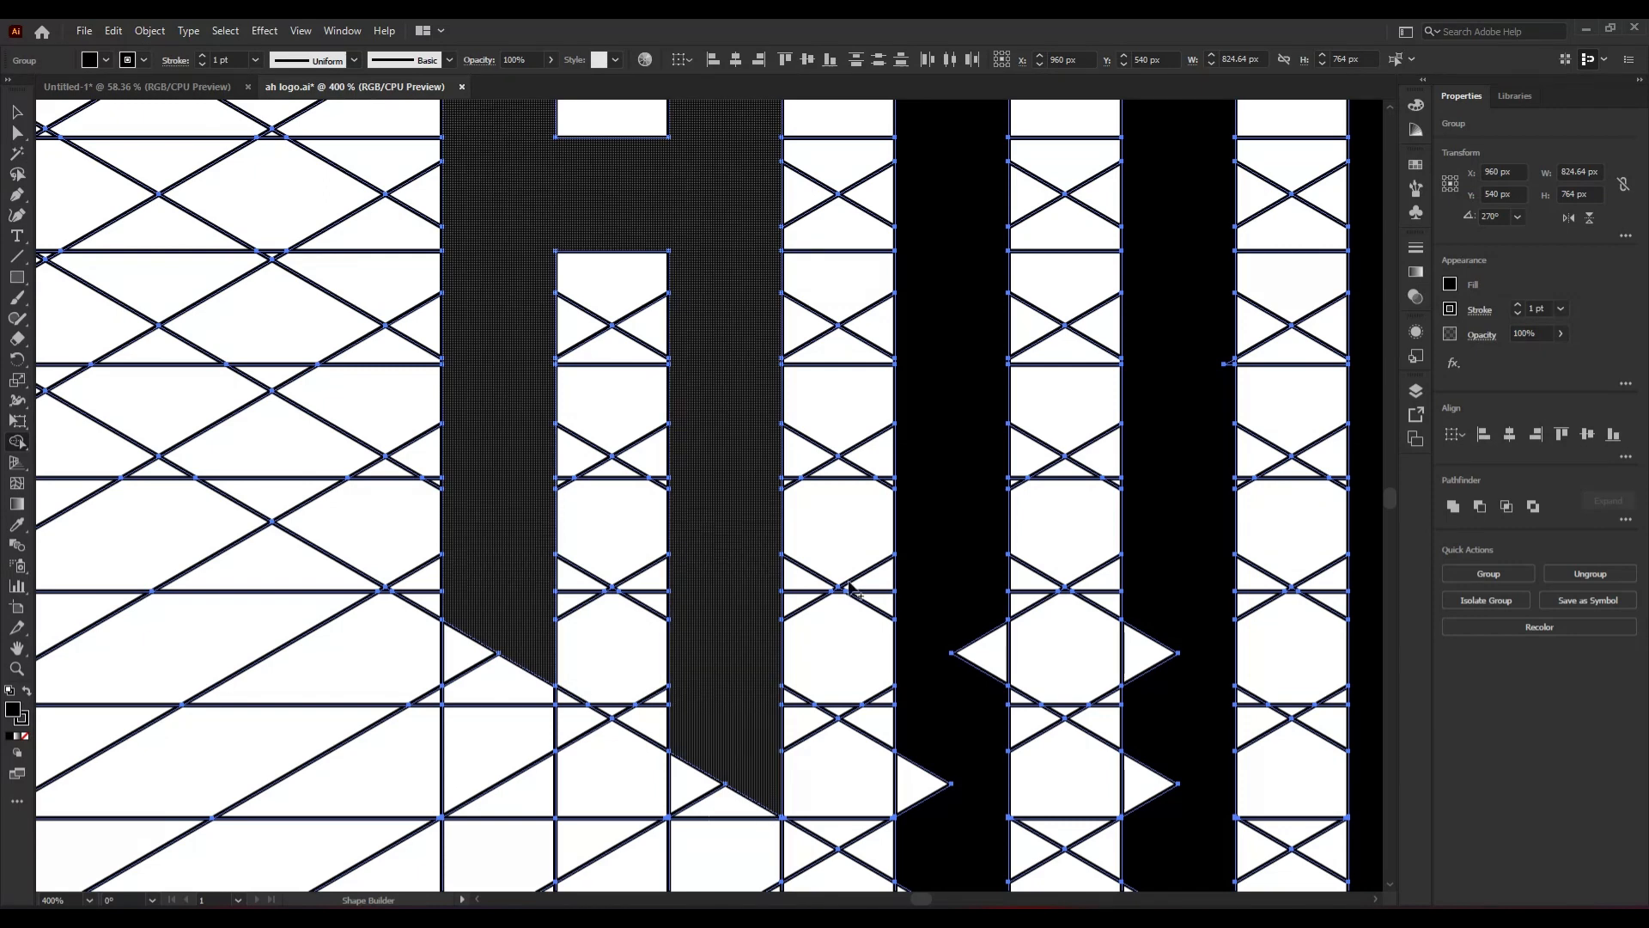
pyautogui.keyDown('alt'); pyautogui.click(980, 653); pyautogui.keyUp('alt')
pyautogui.moveTo(949, 831); pyautogui.dragTo(920, 760)
pyautogui.moveTo(1139, 633); pyautogui.dragTo(1148, 830)
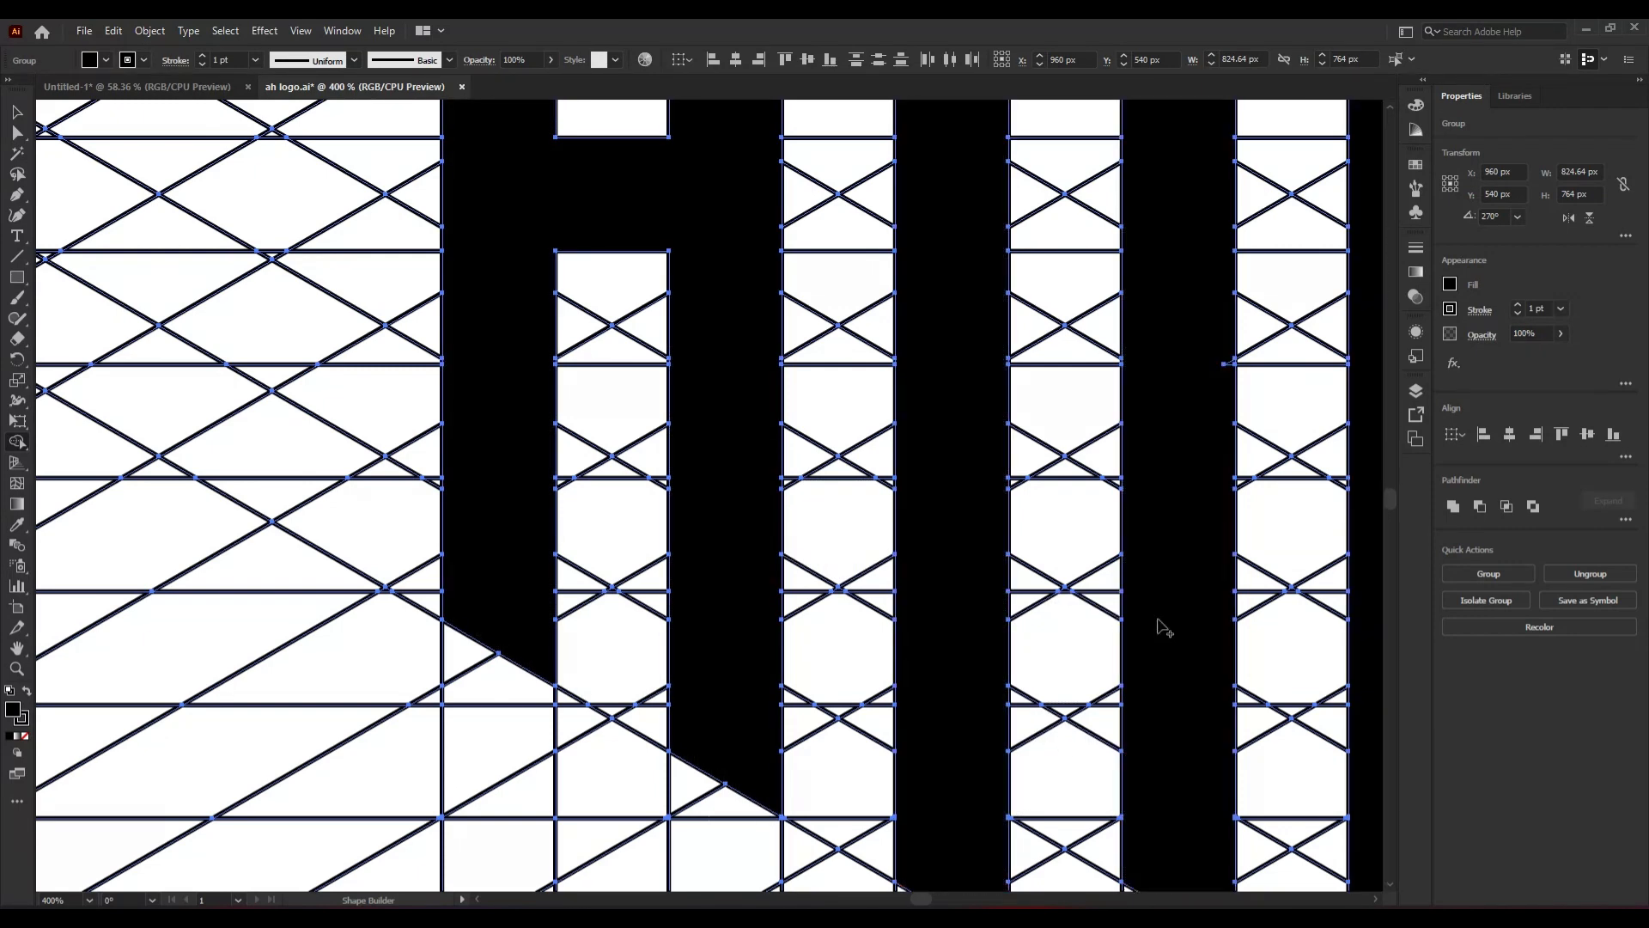
# - Merge the leftover gaps around the middle bar's lower end so it finishes in a clean point
pyautogui.scroll(1, 1159, 627)
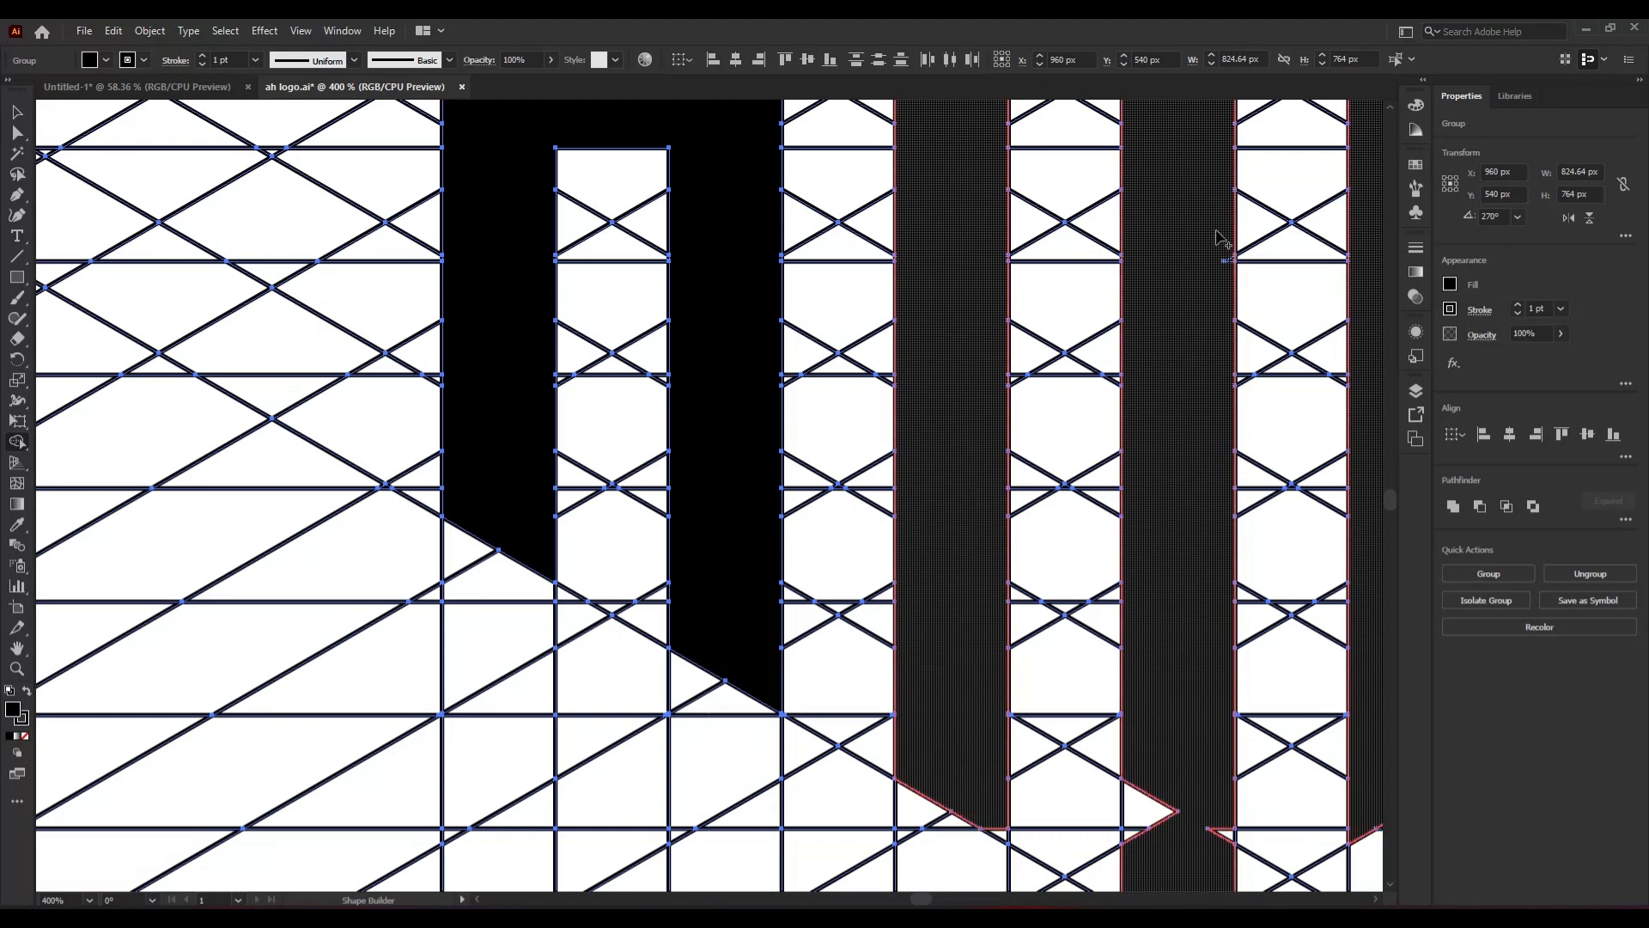
pyautogui.scroll(-4, 1197, 578)
pyautogui.moveTo(1147, 607)
pyautogui.mouseDown()
pyautogui.moveTo(1149, 645)
pyautogui.moveTo(1215, 670)
pyautogui.mouseUp()
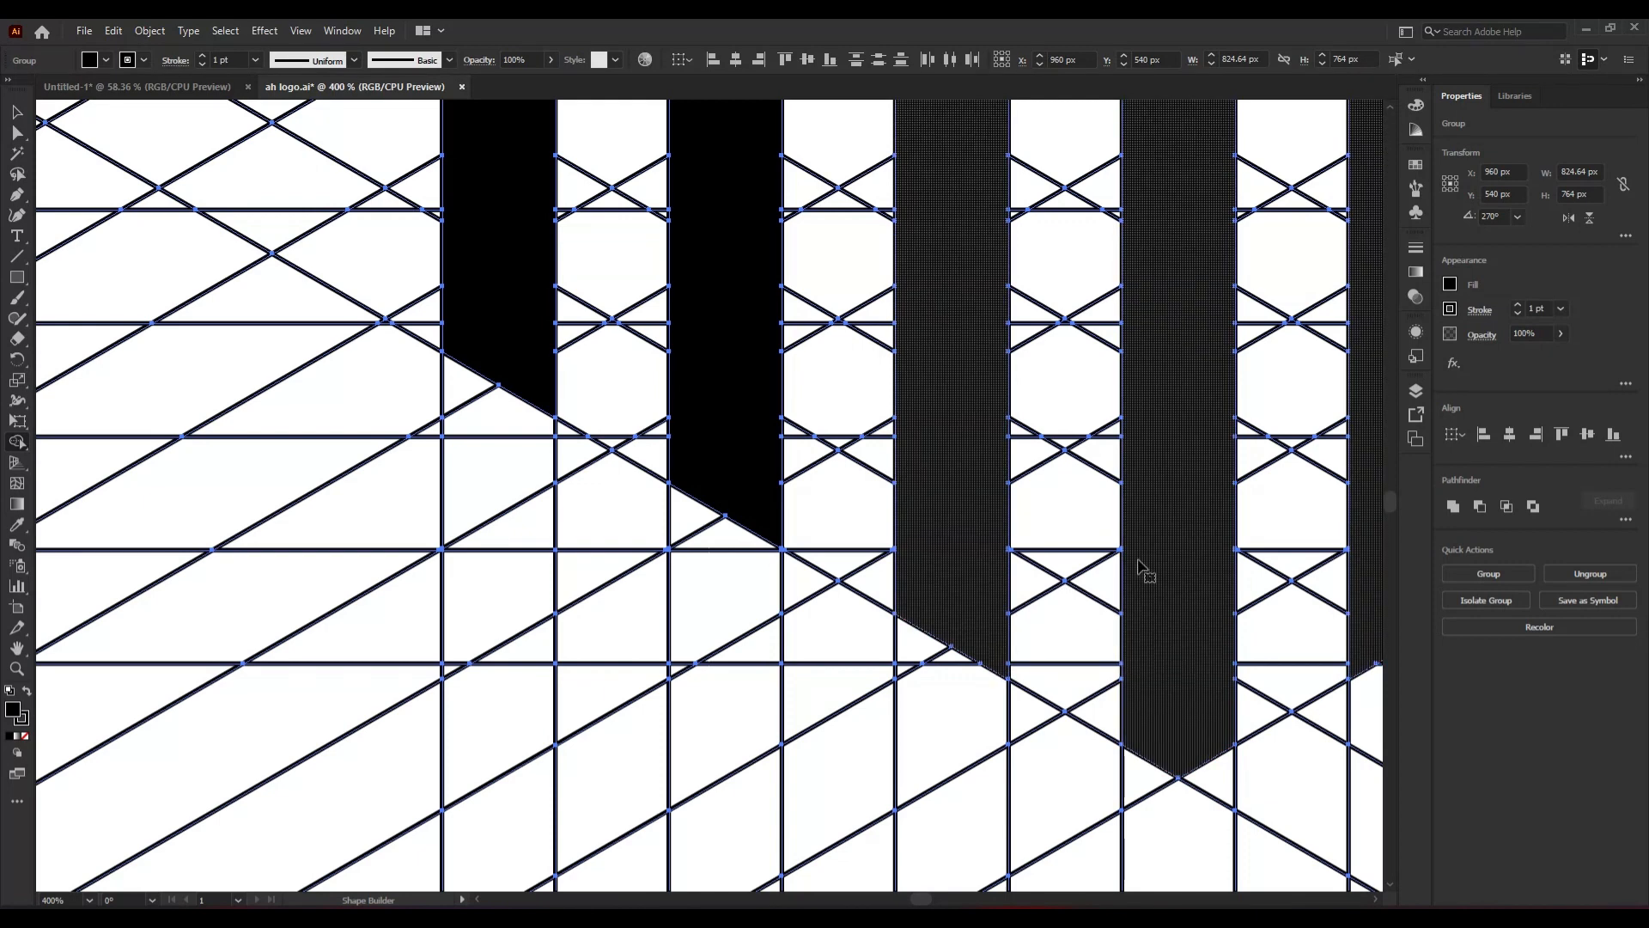
# - Merge two columns of cells right of the peaked shape into the H's vertical bars and fill the notches on the outer bar
pyautogui.hscroll(5, 1141, 567)
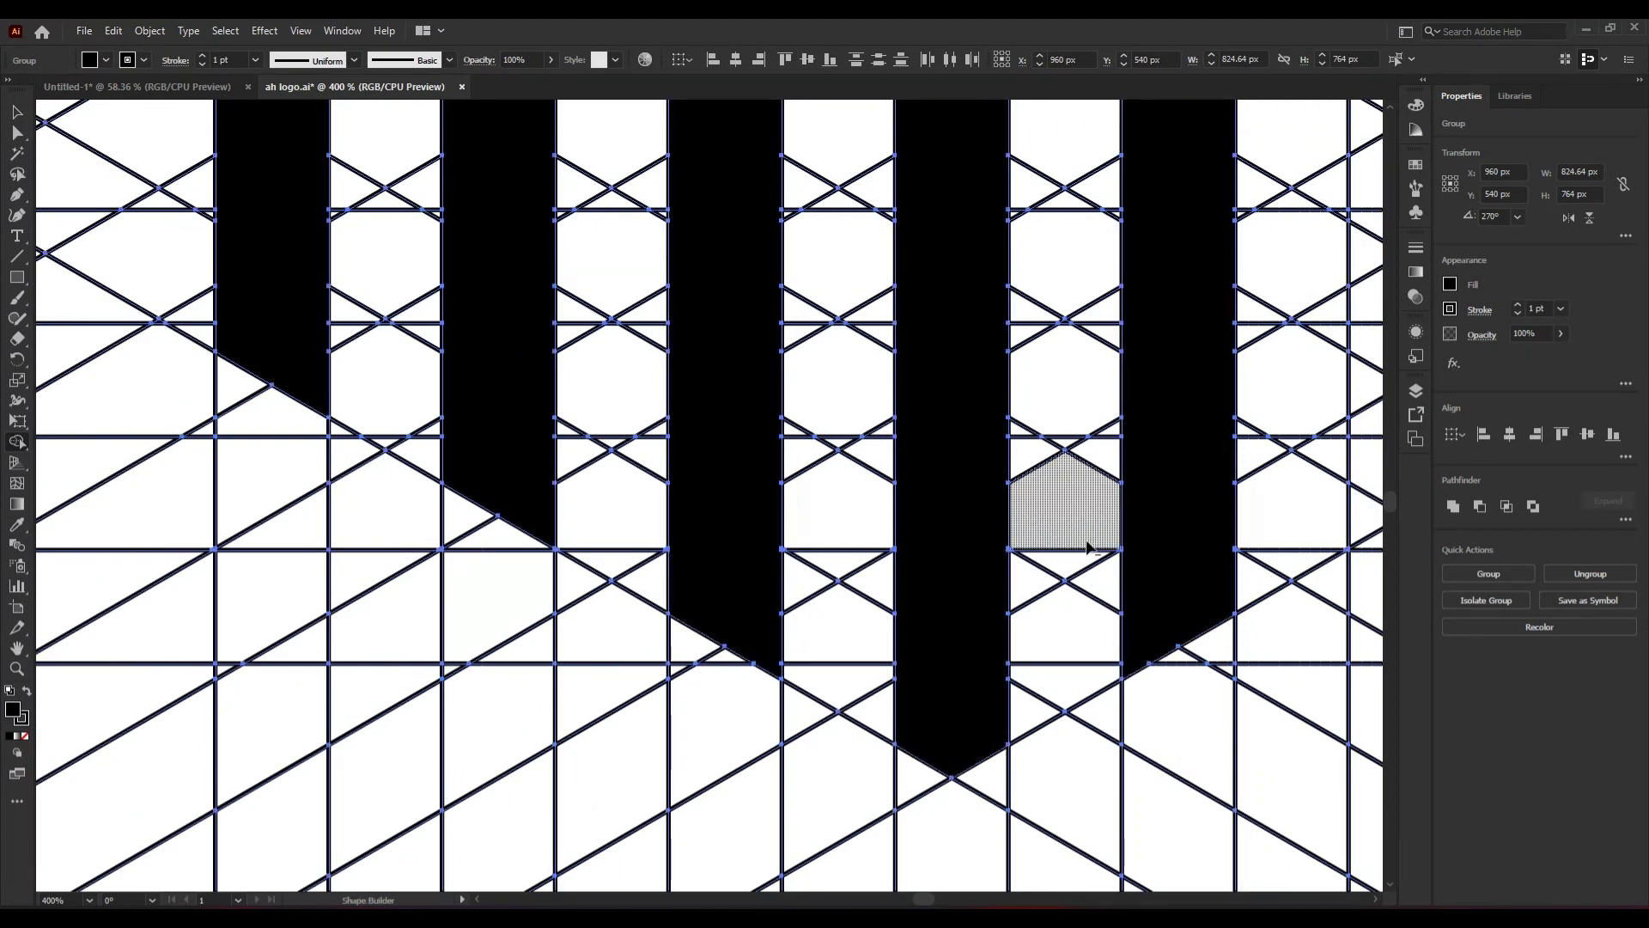
pyautogui.scroll(-2, 1087, 546)
pyautogui.scroll(2, 1089, 549)
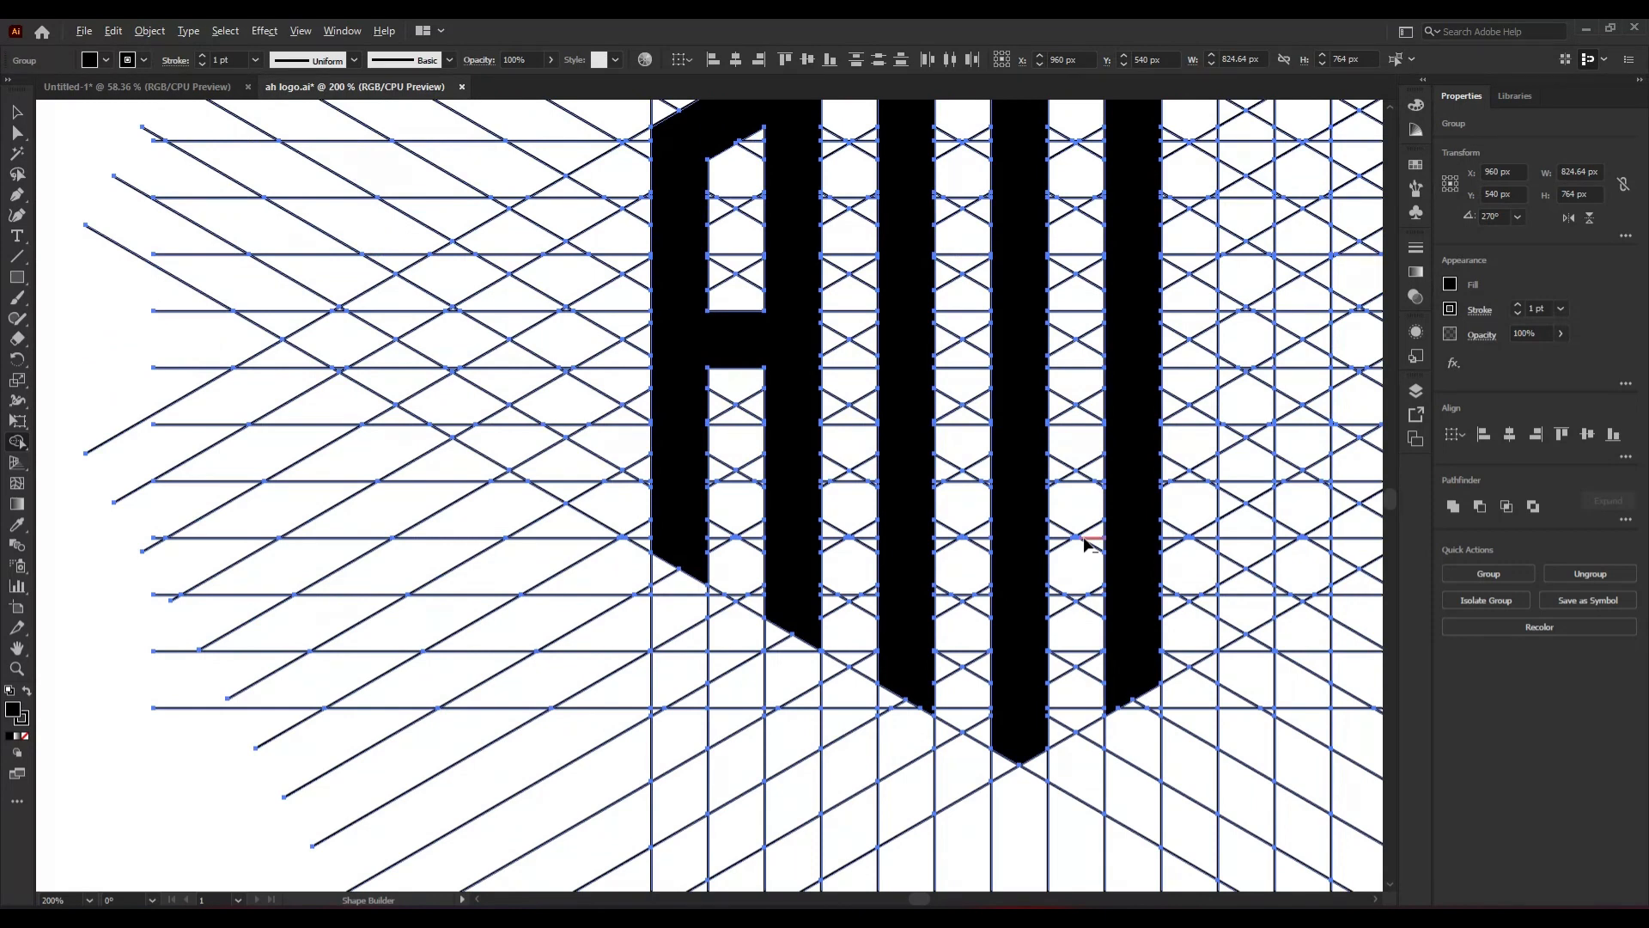
pyautogui.scroll(-1, 1084, 545)
pyautogui.hscroll(5, 1085, 544)
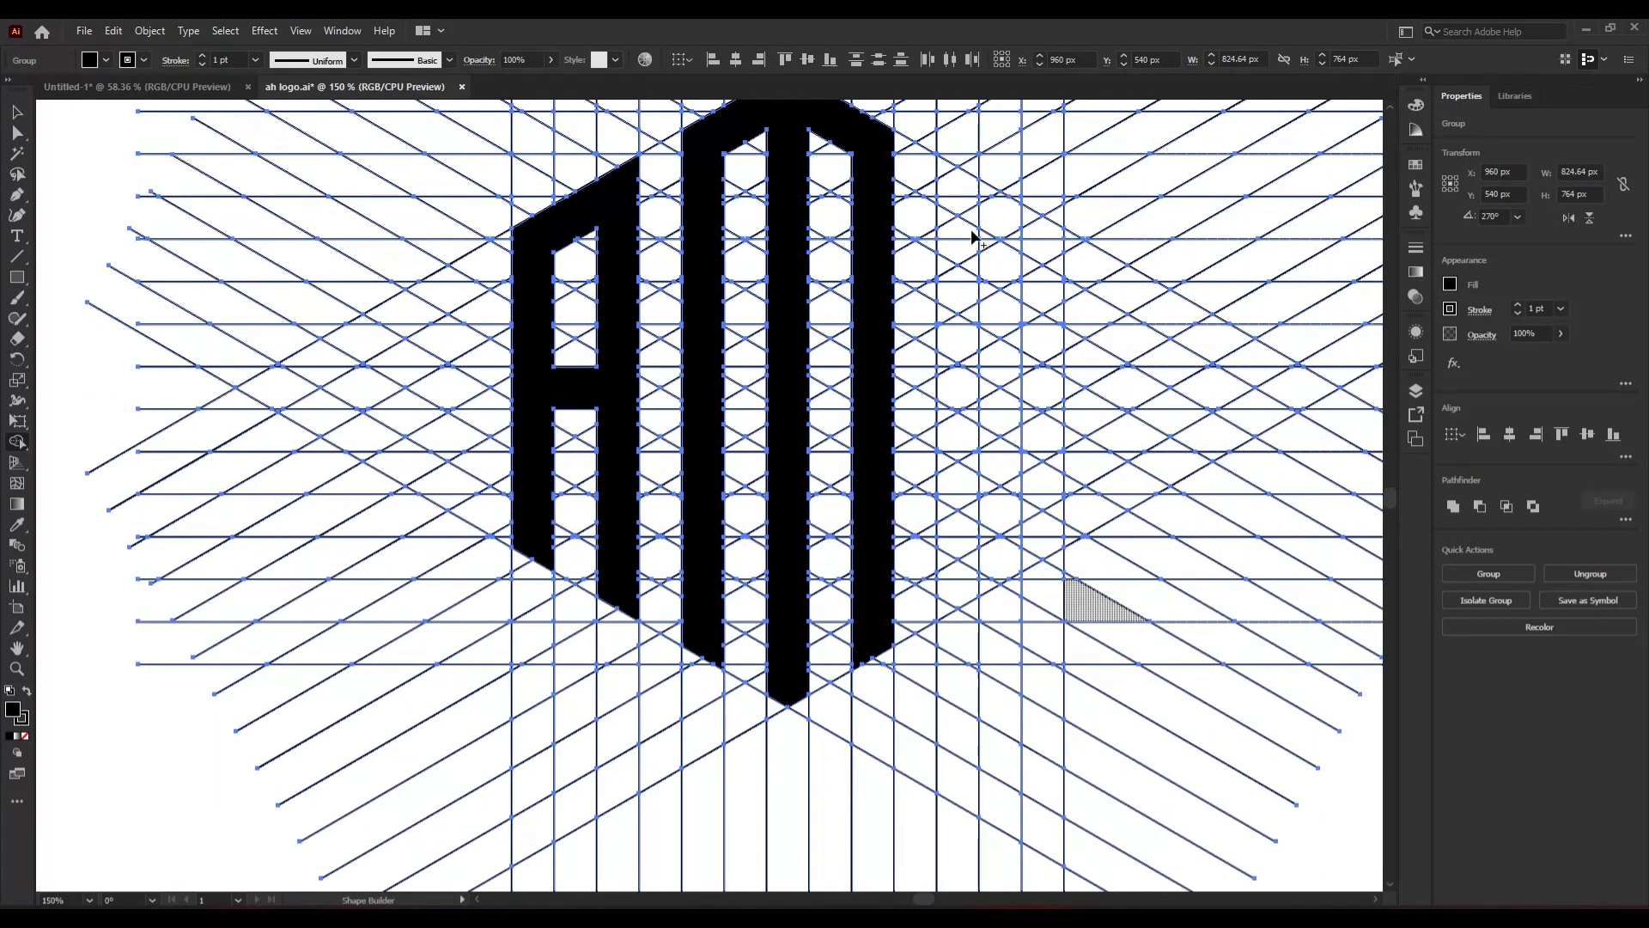
pyautogui.moveTo(941, 170)
pyautogui.mouseDown()
pyautogui.moveTo(960, 592)
pyautogui.moveTo(943, 606)
pyautogui.mouseUp()
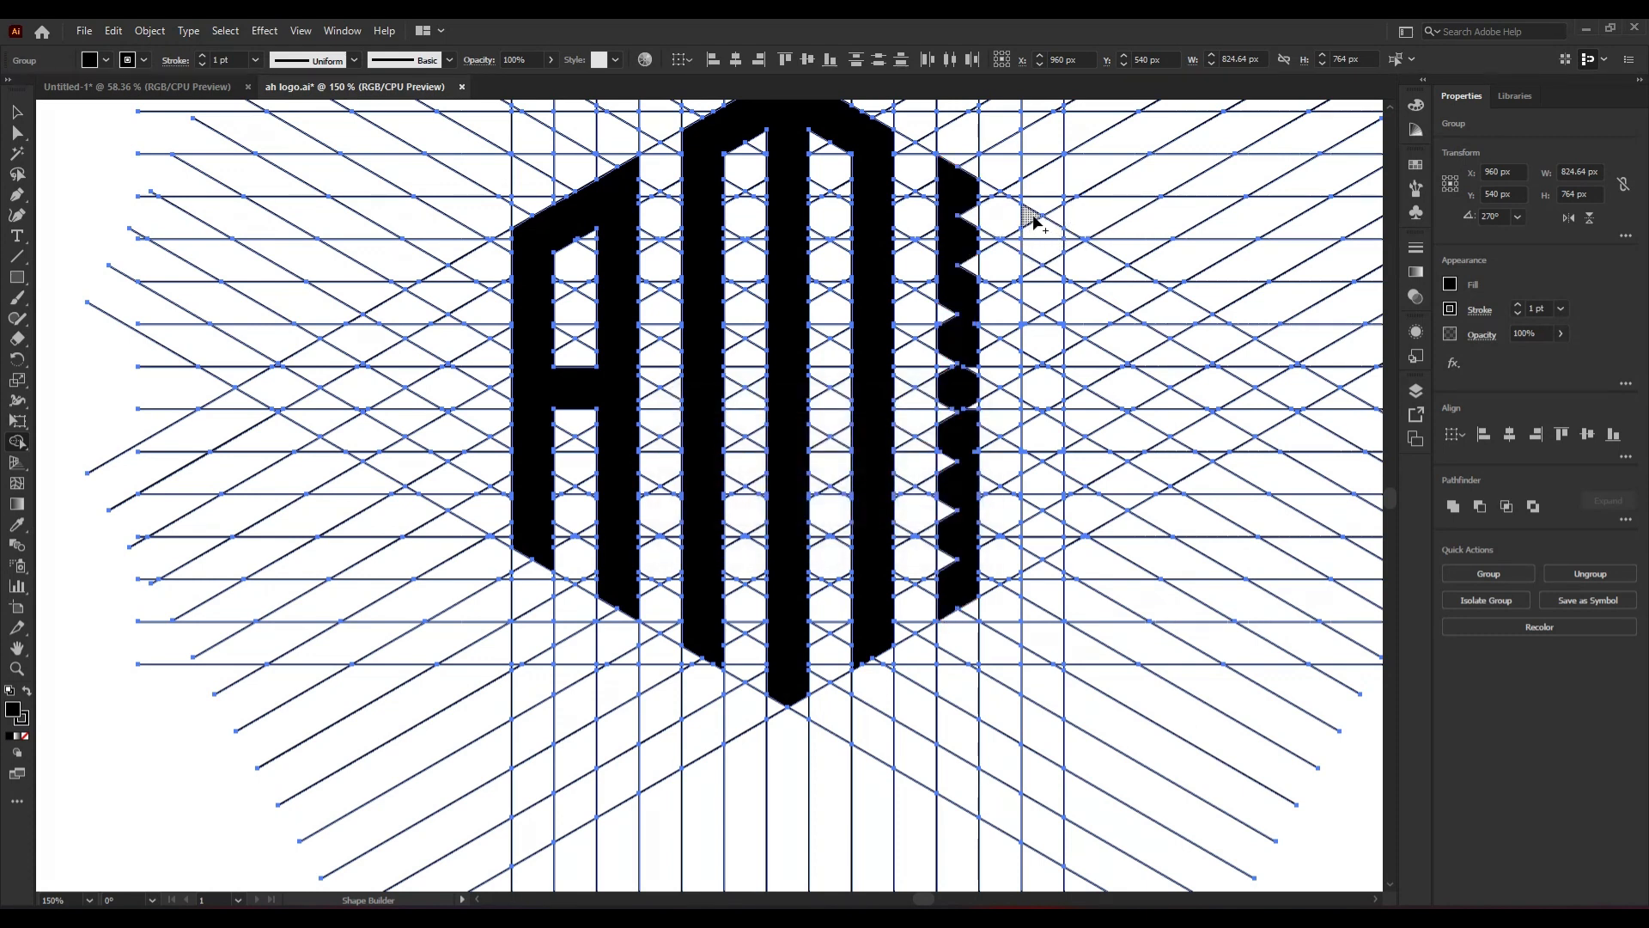
pyautogui.moveTo(1032, 216); pyautogui.dragTo(1033, 559)
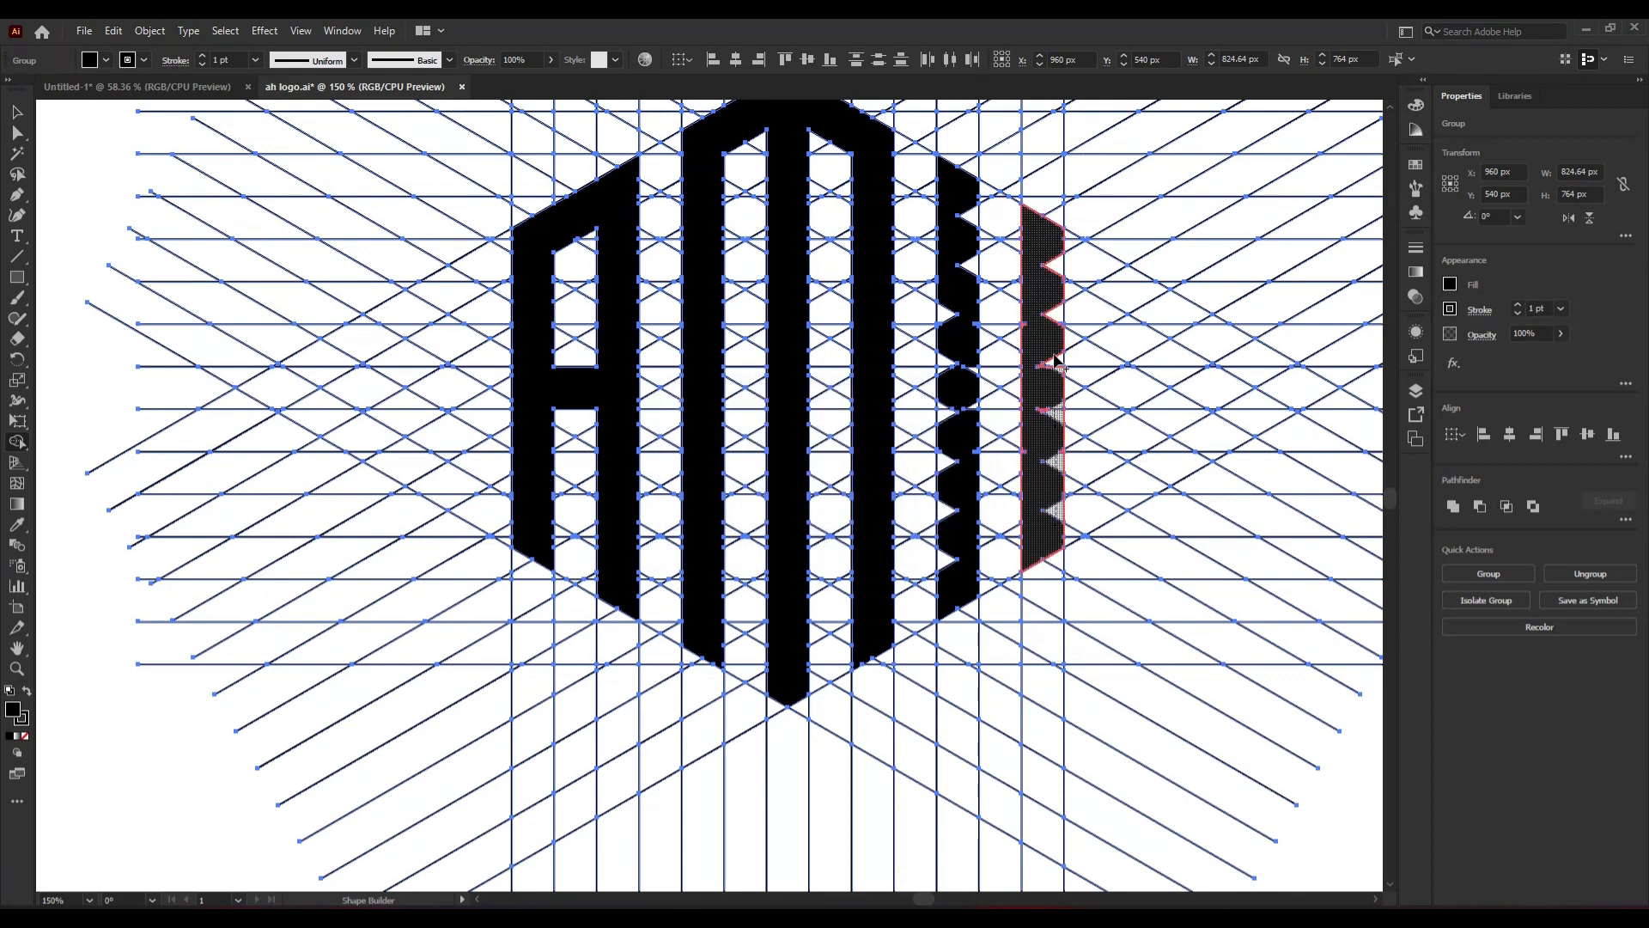
pyautogui.click(1053, 267)
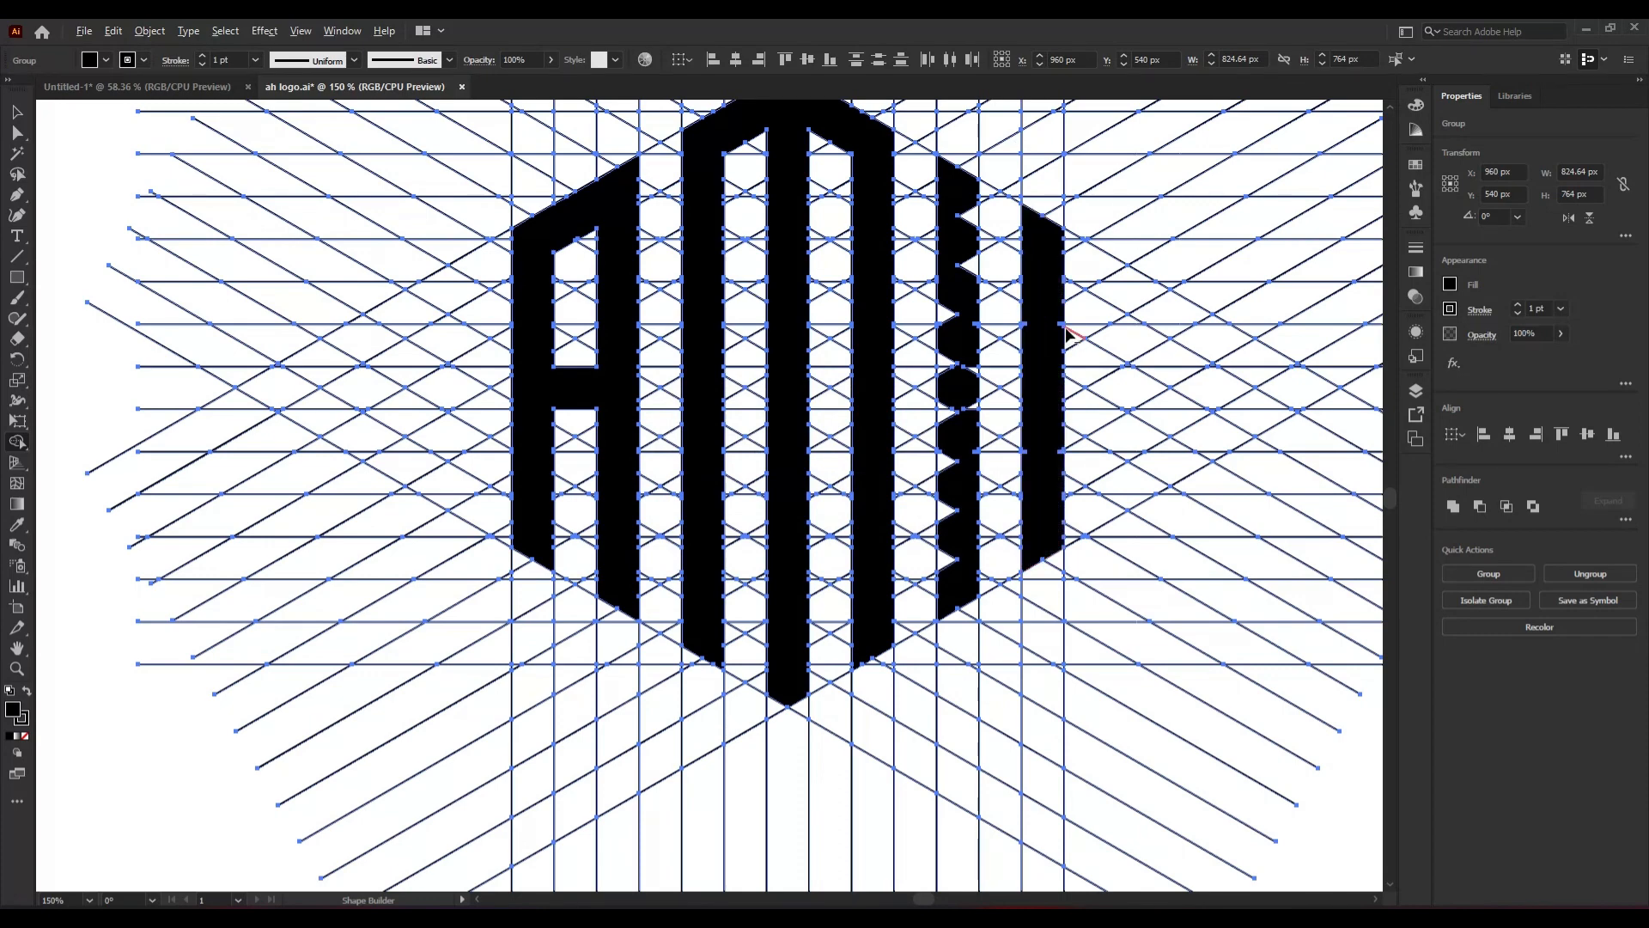
# - Merge the triangular notches along the middle and lower part of the H's inner bar to straighten its edges
pyautogui.scroll(3, 1065, 335)
pyautogui.scroll(3, 1061, 481)
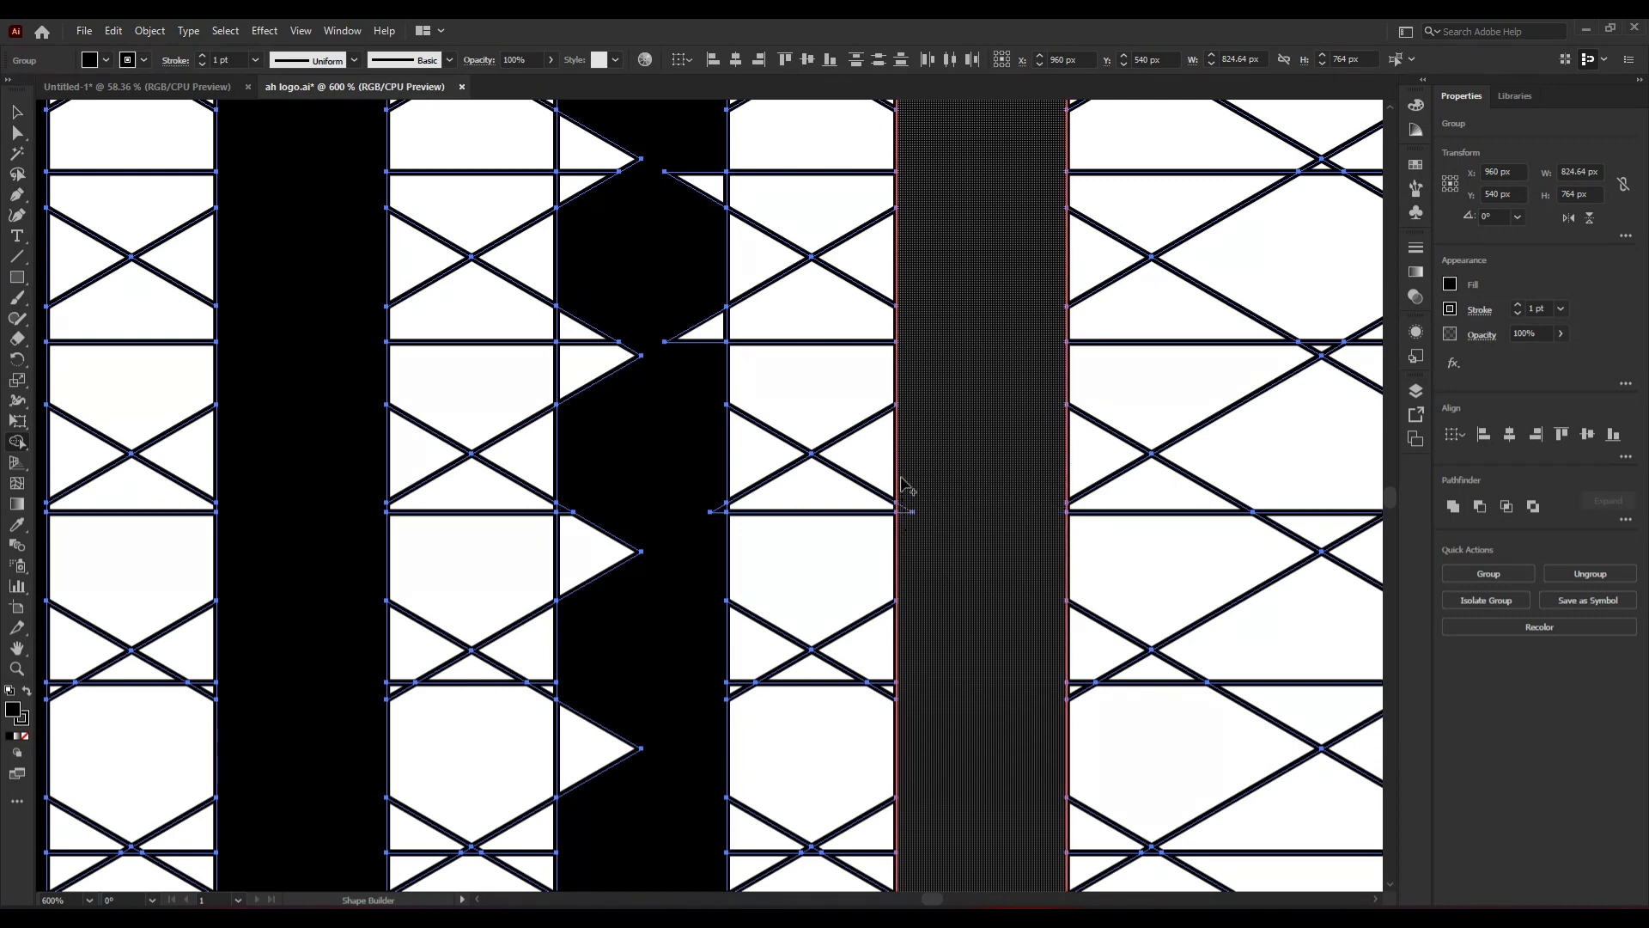
pyautogui.moveTo(681, 295)
pyautogui.mouseDown()
pyautogui.moveTo(711, 562)
pyautogui.moveTo(718, 485)
pyautogui.mouseUp()
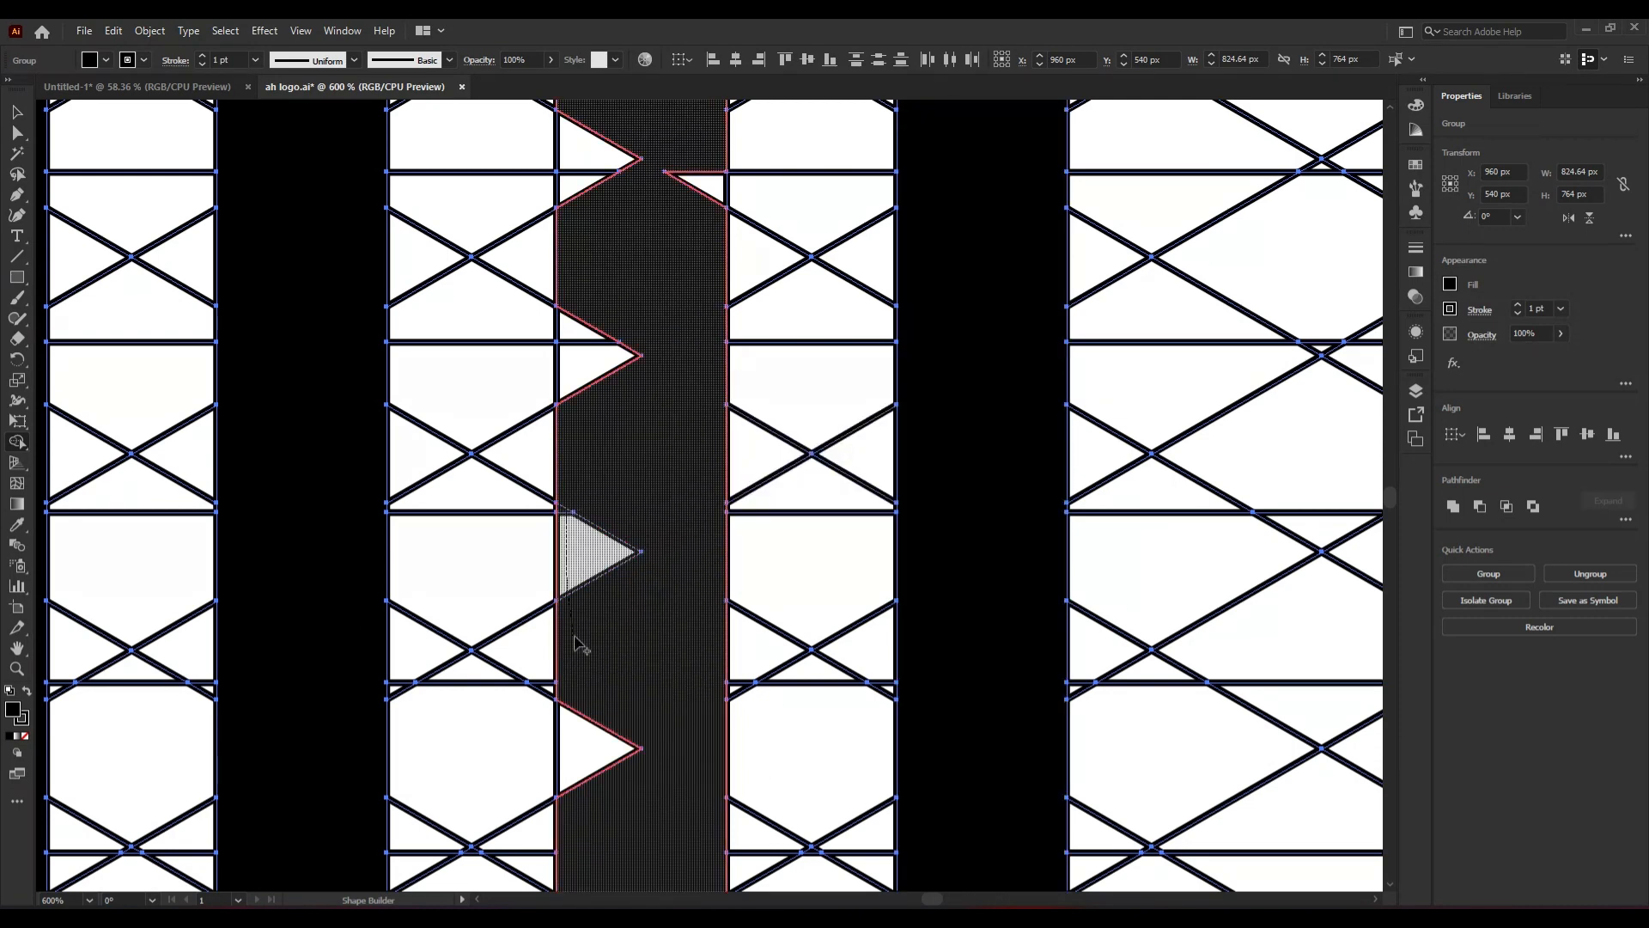
pyautogui.moveTo(575, 637); pyautogui.dragTo(575, 645)
pyautogui.moveTo(573, 475); pyautogui.dragTo(570, 261)
pyautogui.moveTo(577, 236)
pyautogui.mouseDown()
pyautogui.moveTo(582, 140)
pyautogui.moveTo(629, 141)
pyautogui.moveTo(692, 220)
pyautogui.moveTo(696, 193)
pyautogui.mouseUp()
pyautogui.scroll(-2, 714, 729)
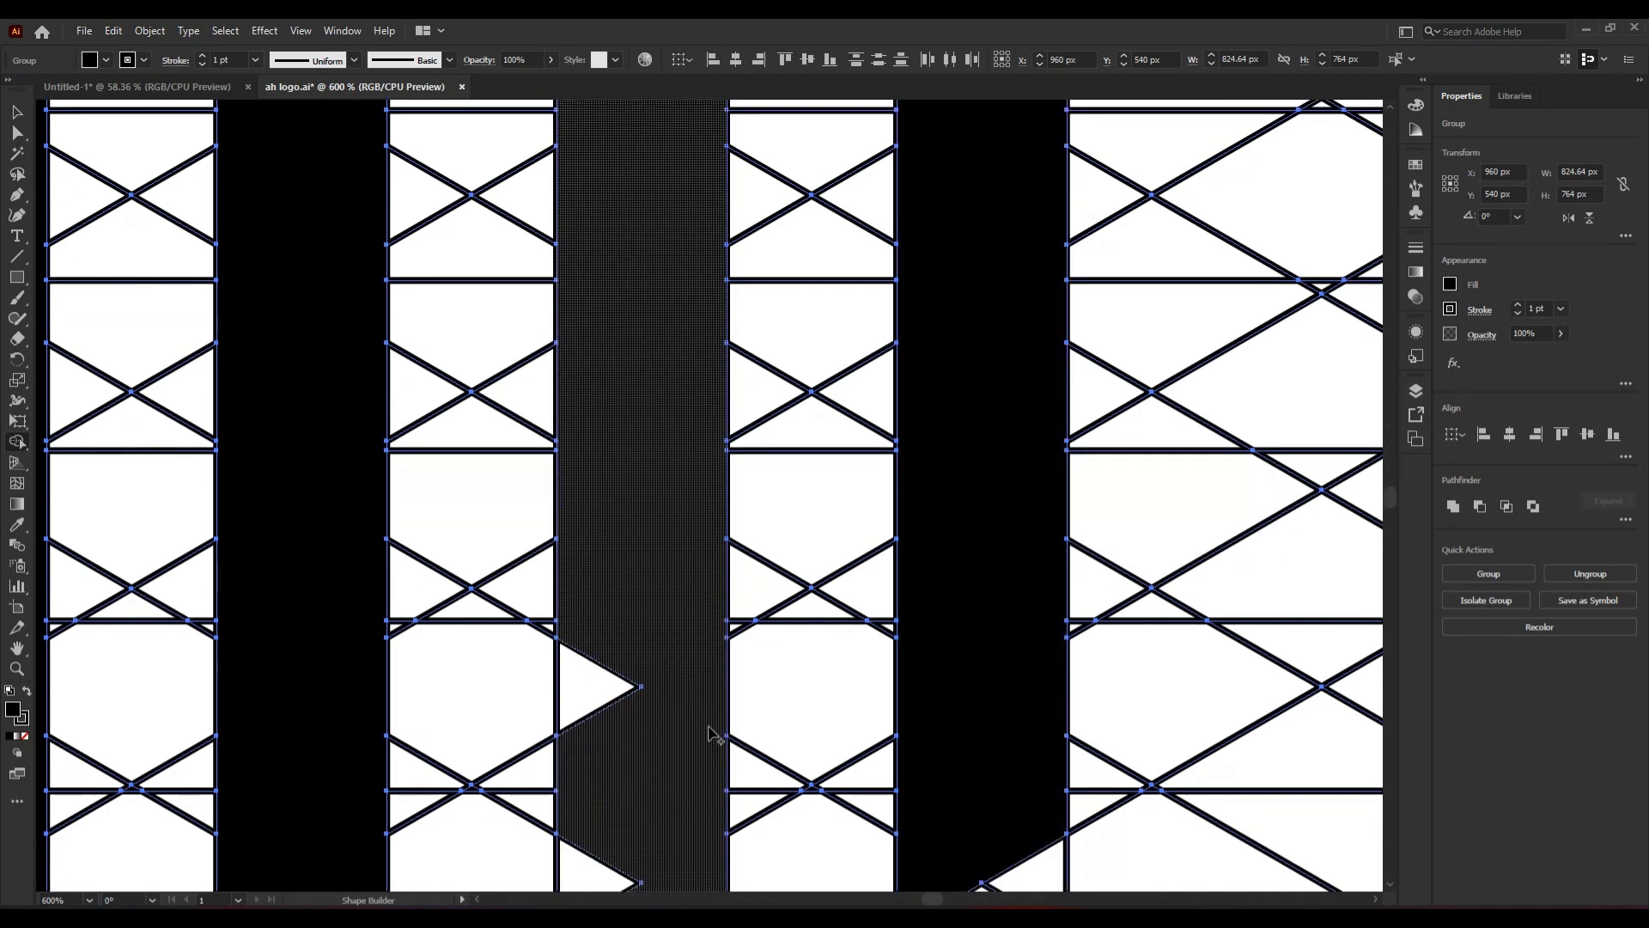
pyautogui.scroll(-2, 937, 665)
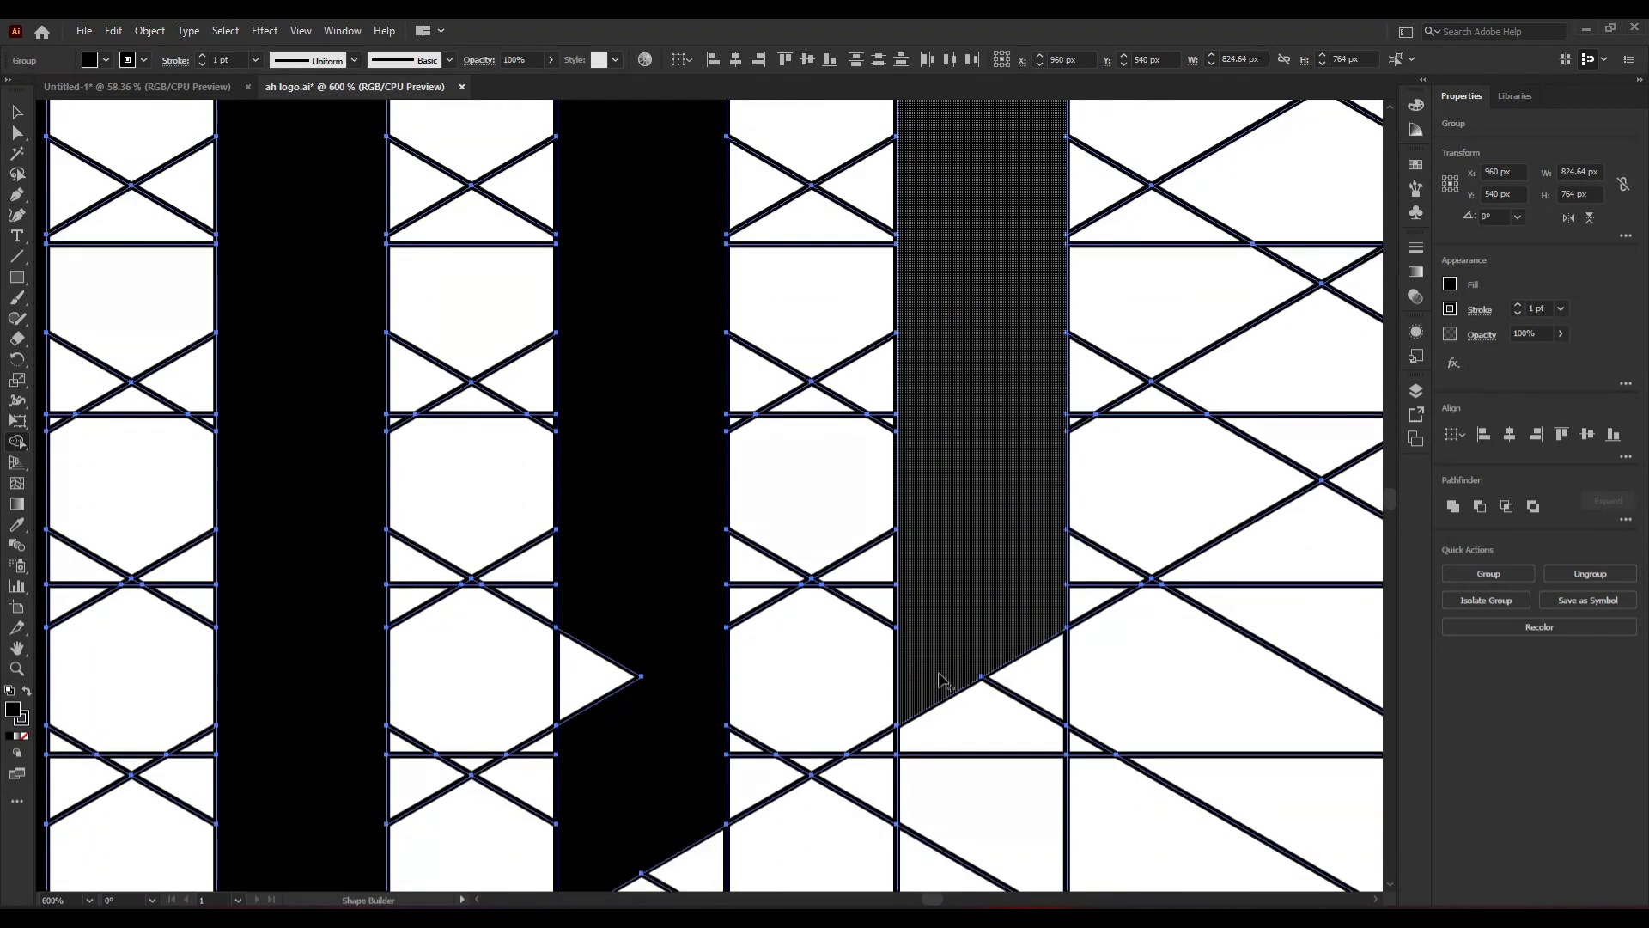
pyautogui.moveTo(630, 685); pyautogui.dragTo(619, 581)
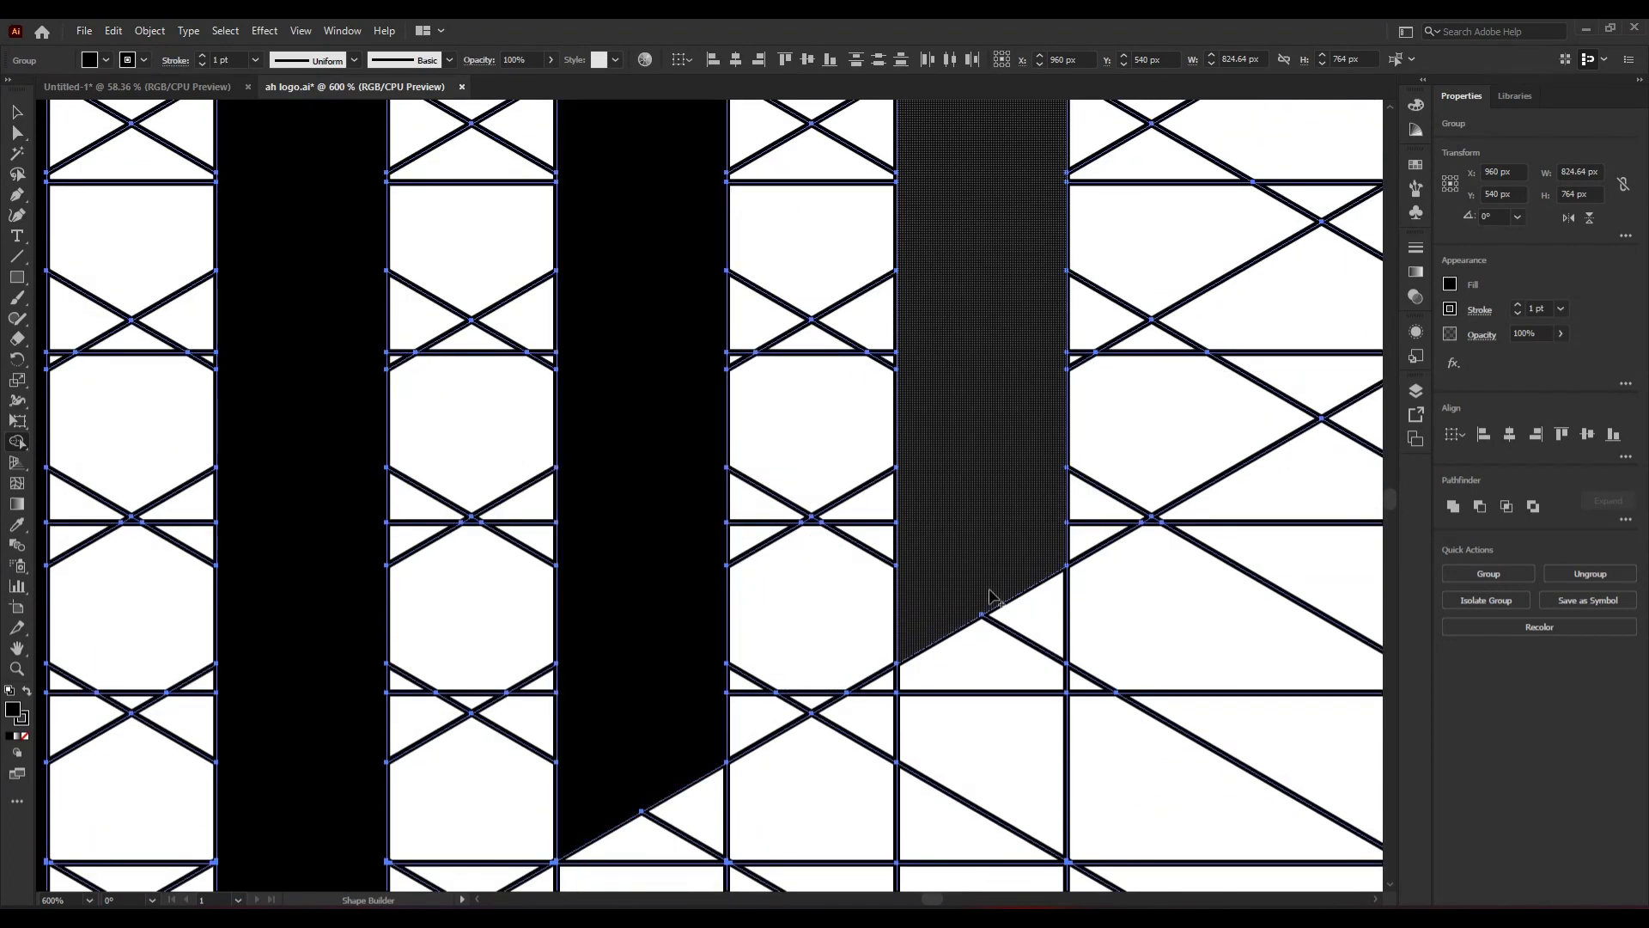
# - Merge the remaining notches on both edges of the upper half of the H's inner bar
pyautogui.scroll(3, 992, 602)
pyautogui.moveTo(890, 419); pyautogui.dragTo(894, 875)
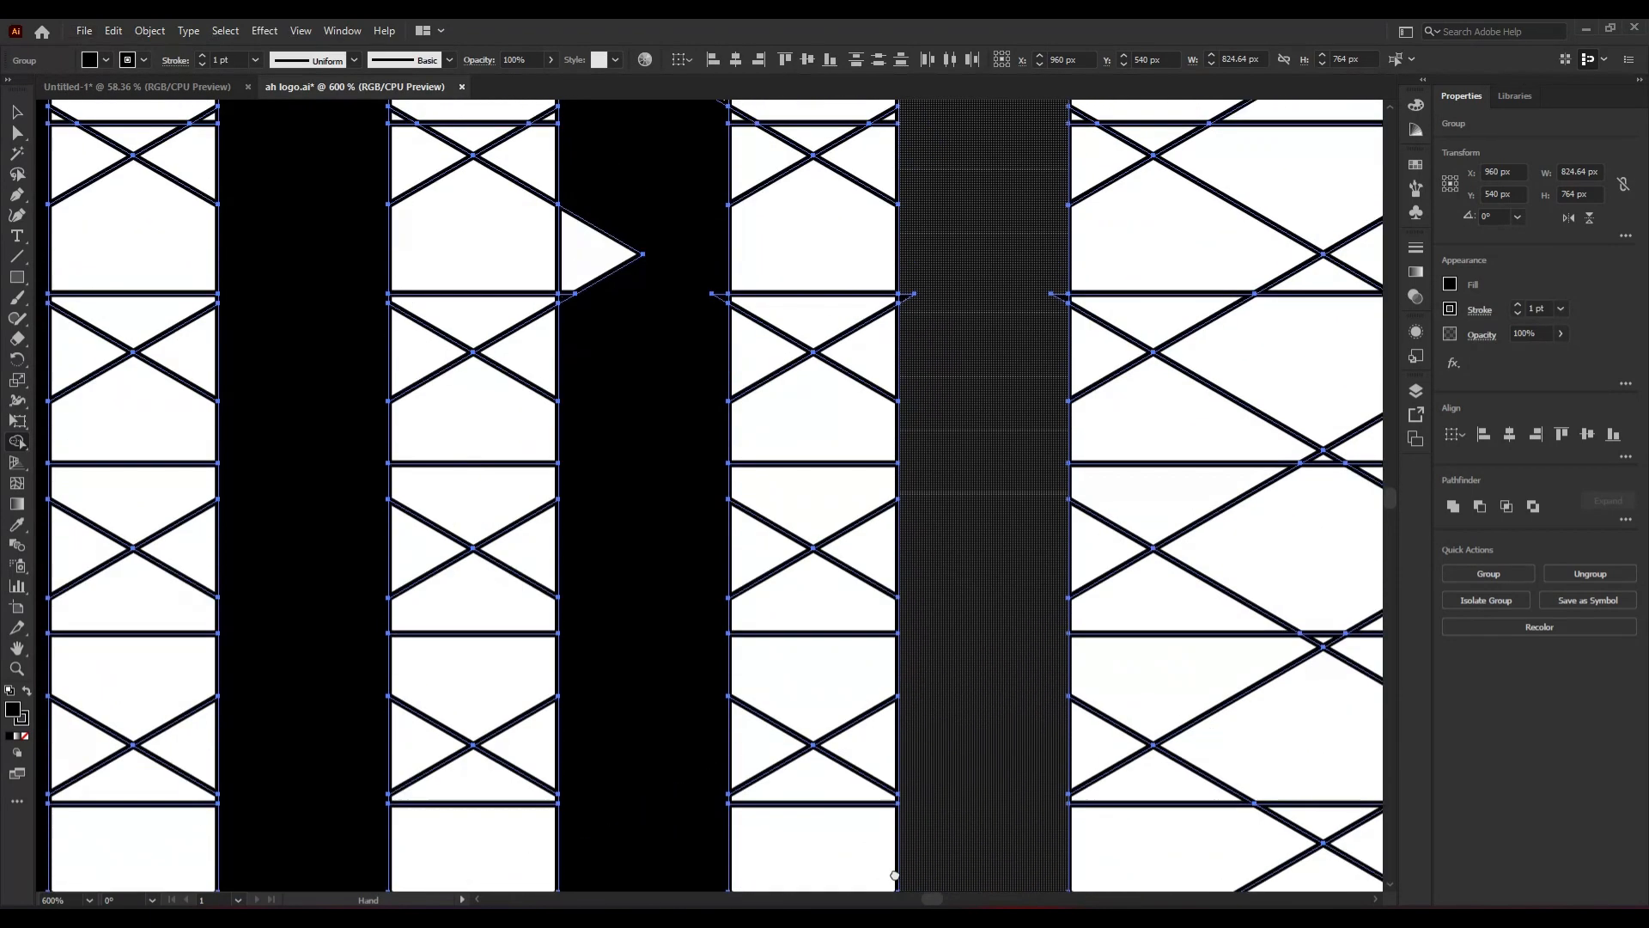
pyautogui.moveTo(841, 385); pyautogui.dragTo(864, 672)
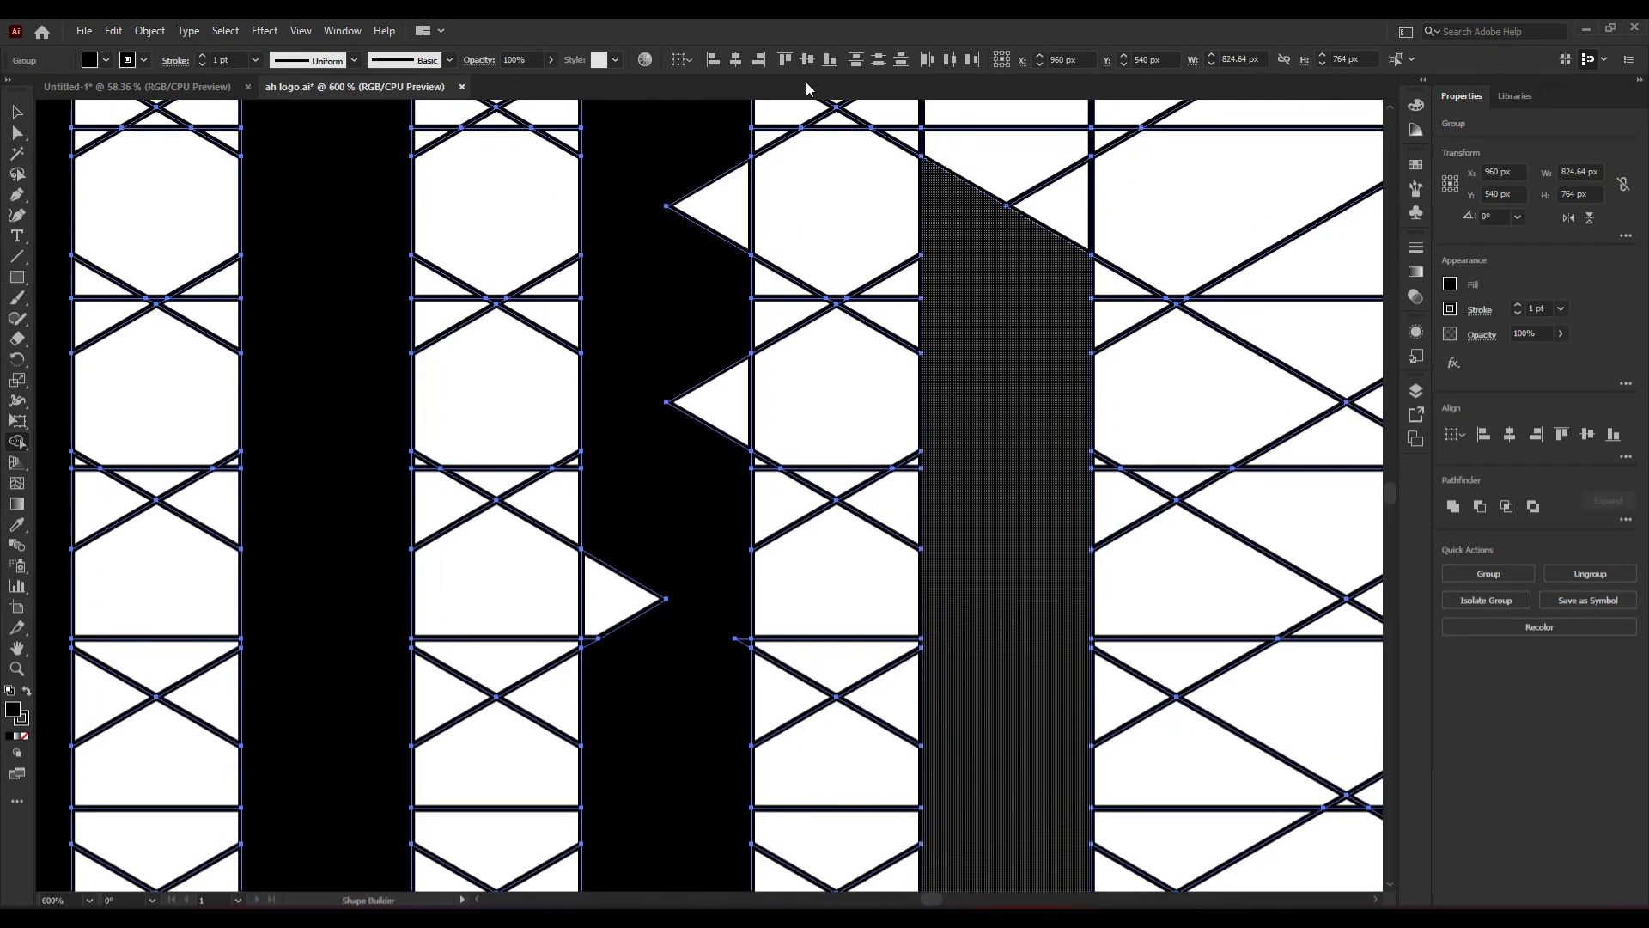
pyautogui.moveTo(596, 665); pyautogui.dragTo(631, 500)
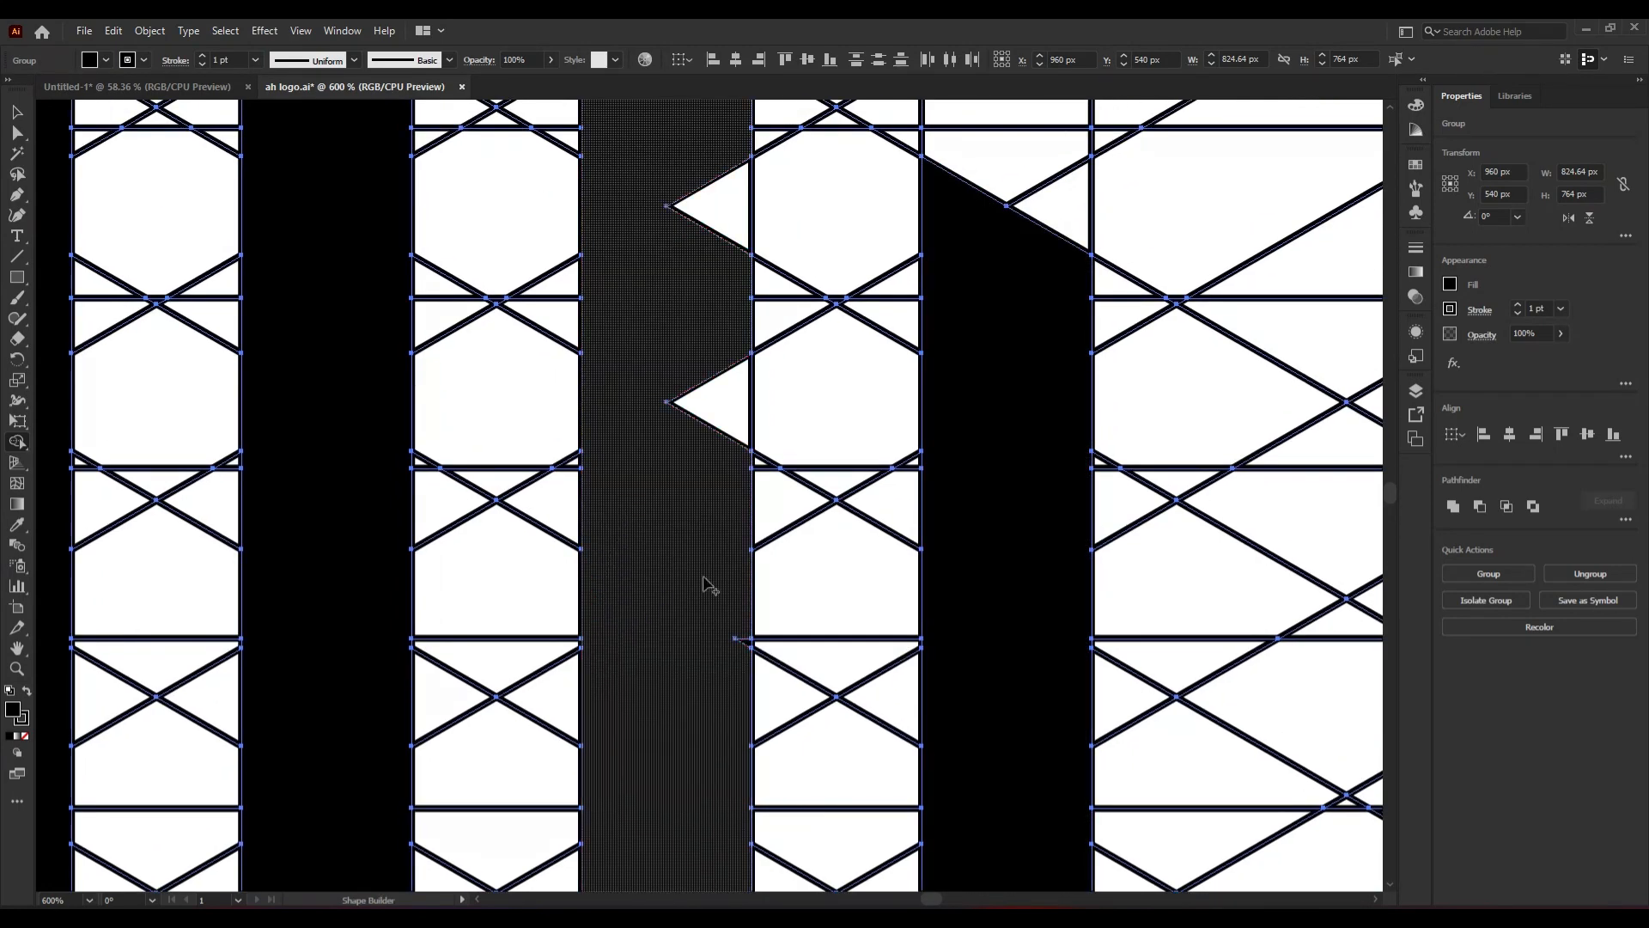
pyautogui.moveTo(740, 650); pyautogui.dragTo(733, 626)
pyautogui.moveTo(730, 498); pyautogui.dragTo(720, 270)
pyautogui.moveTo(719, 263)
pyautogui.mouseDown()
pyautogui.moveTo(708, 161)
pyautogui.moveTo(698, 230)
pyautogui.moveTo(718, 383)
pyautogui.mouseUp()
# - Merge the mid-height cells between the H's two bars into its crossbar, then deselect the artwork
pyautogui.scroll(-3, 719, 387)
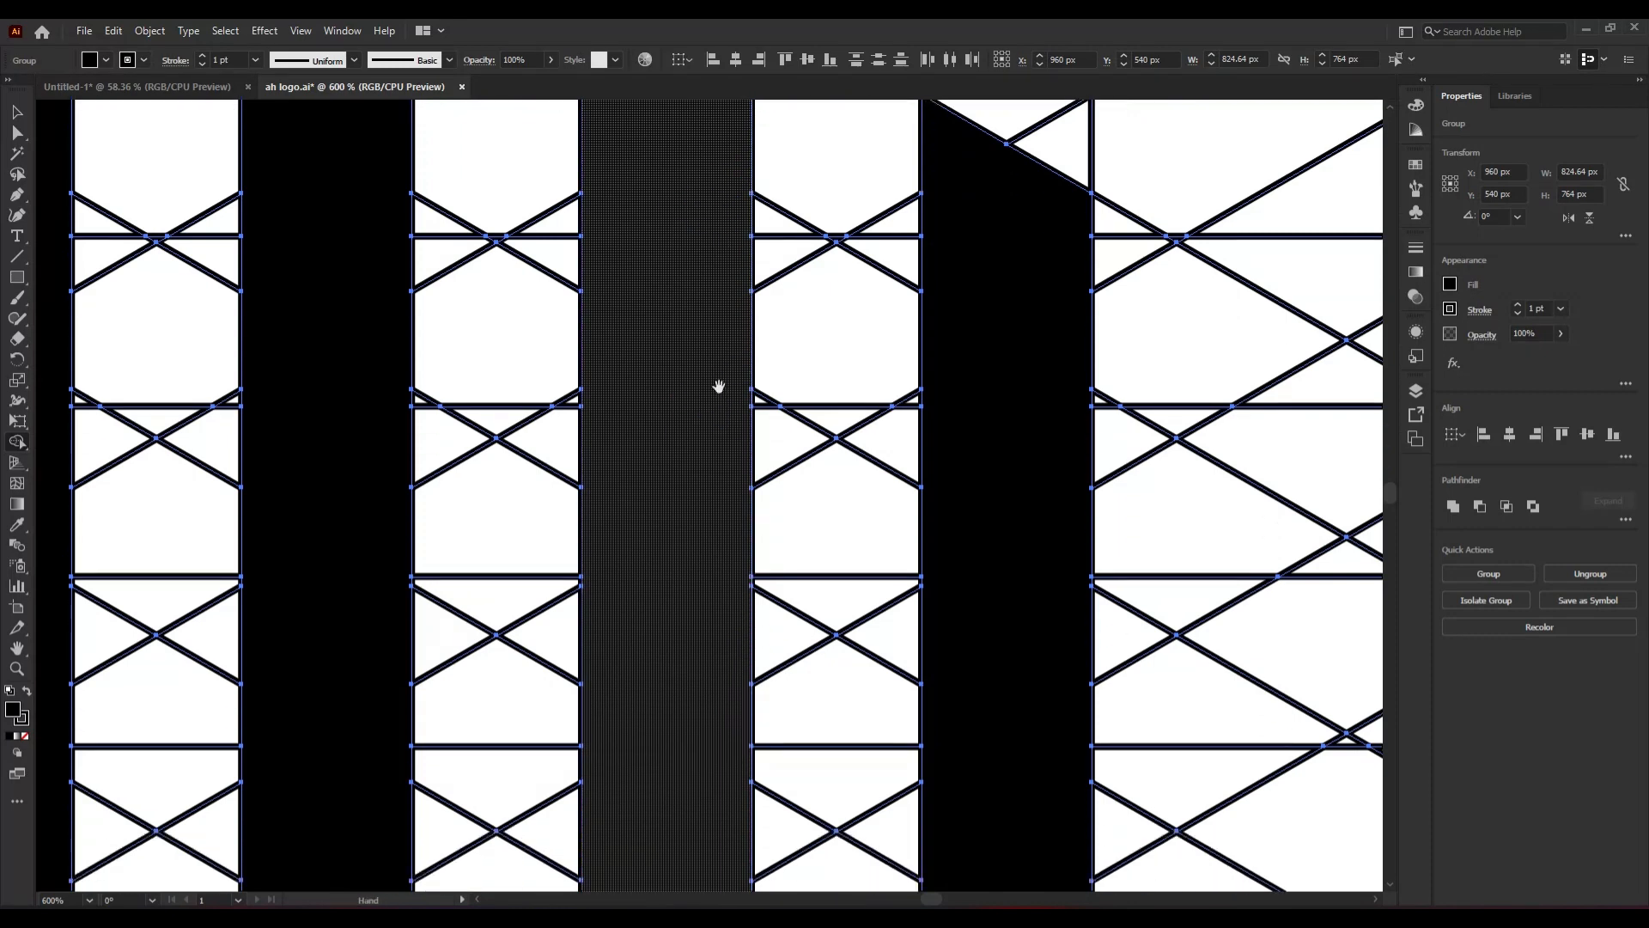
pyautogui.scroll(-3, 740, 490)
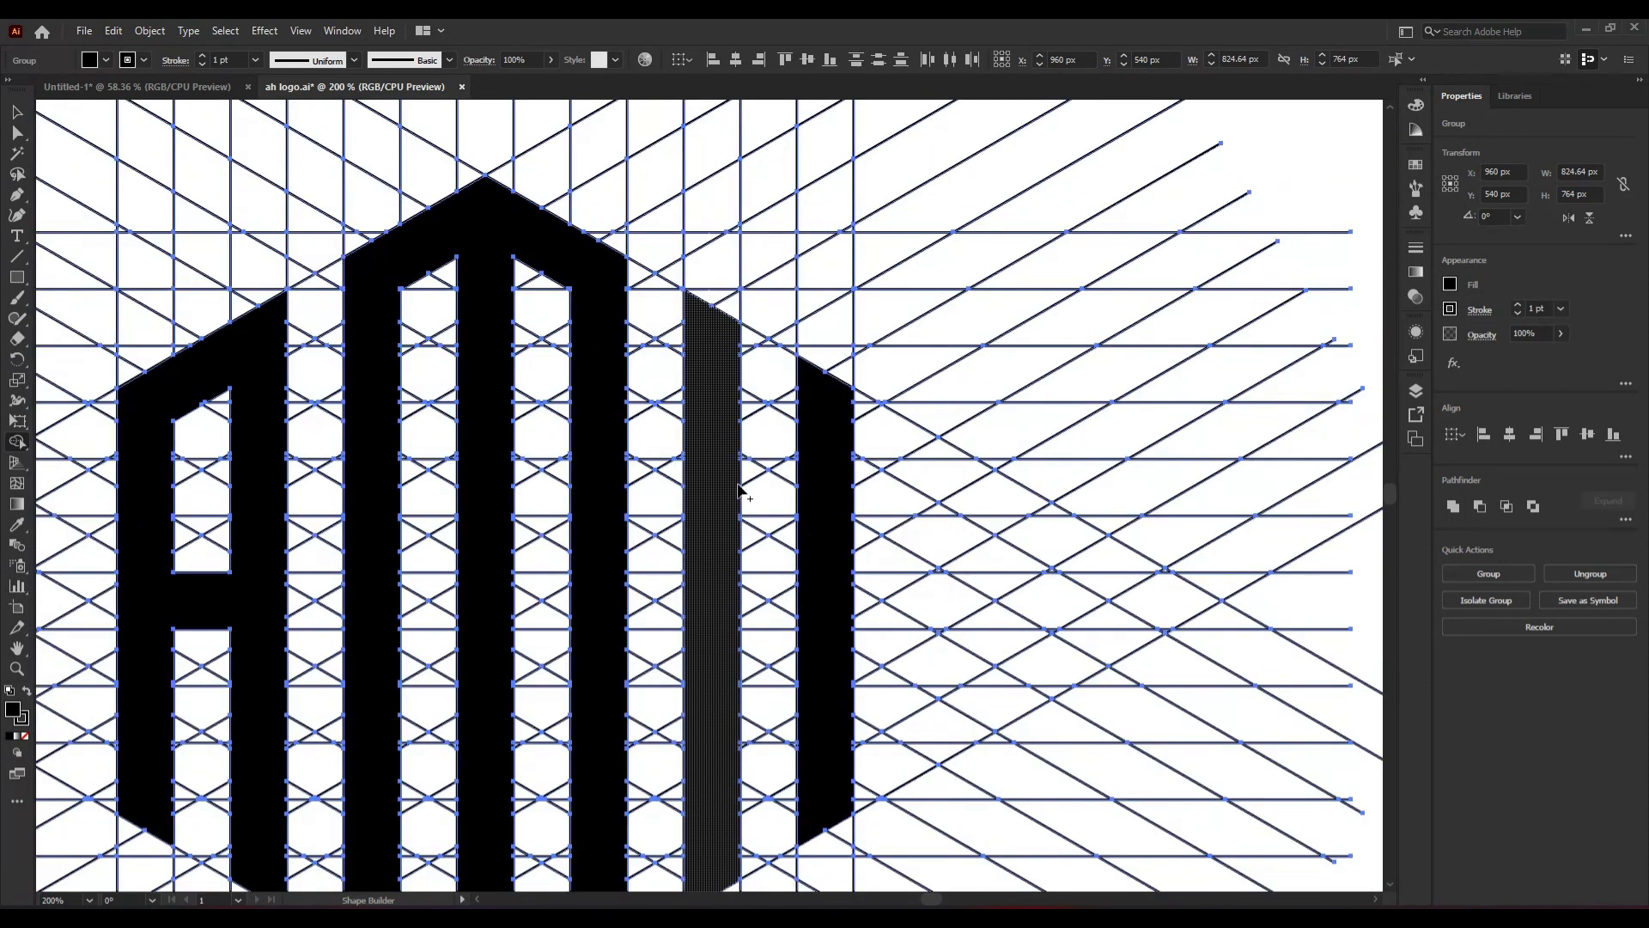
pyautogui.scroll(-3, 912, 644)
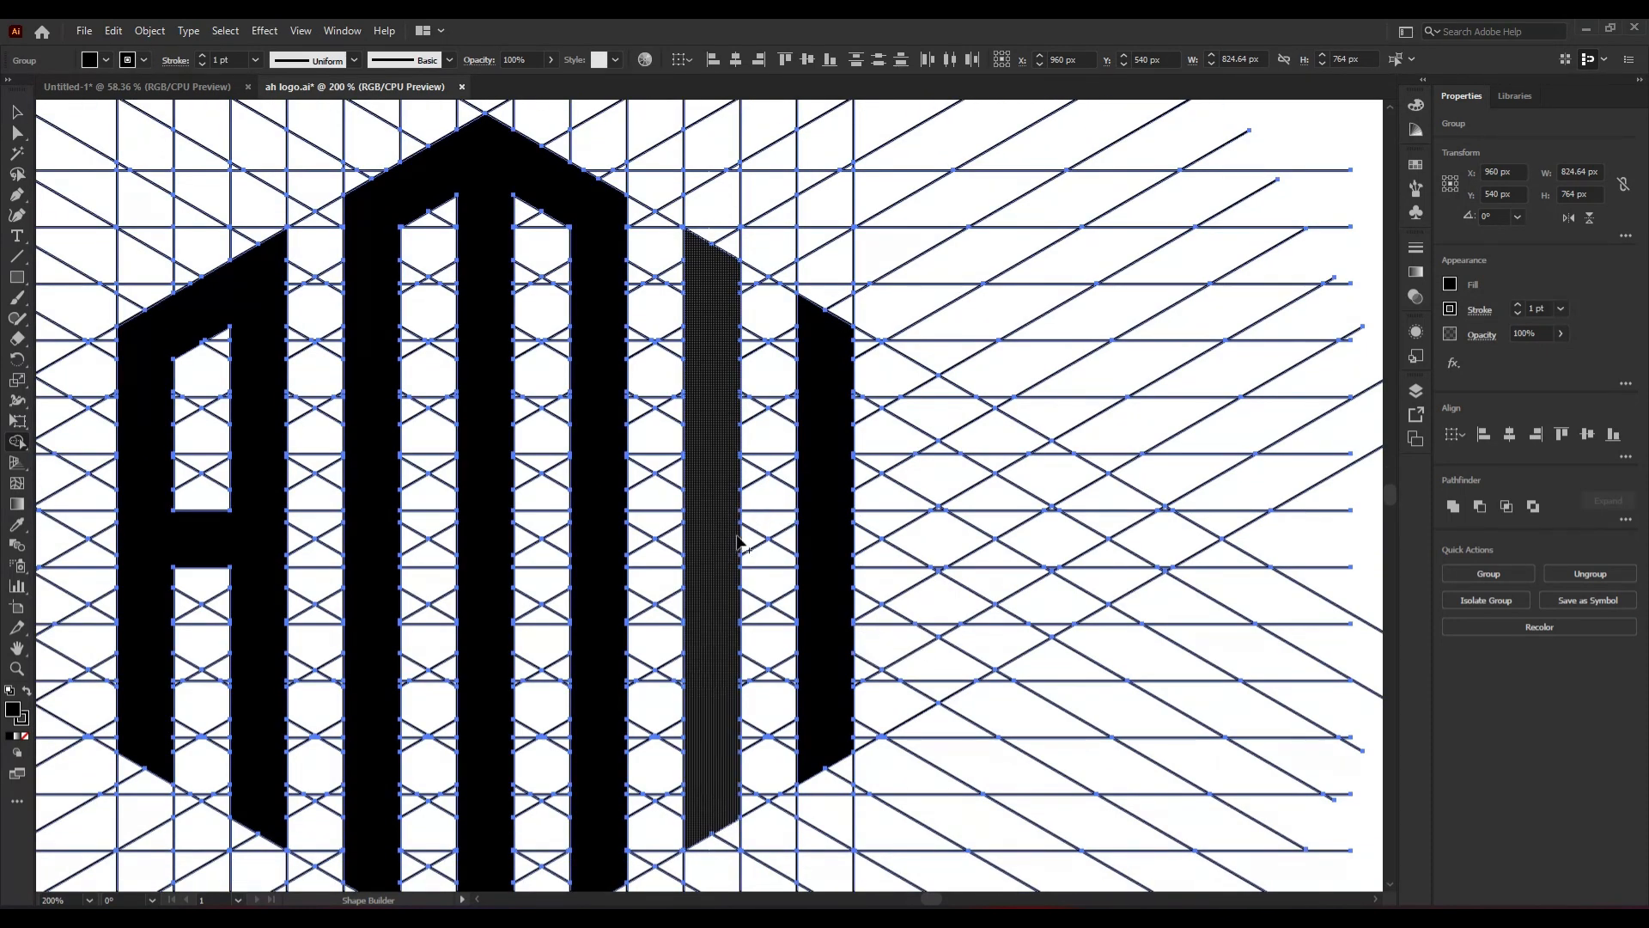
pyautogui.moveTo(737, 536)
pyautogui.mouseDown()
pyautogui.moveTo(811, 536)
pyautogui.moveTo(800, 556)
pyautogui.moveTo(769, 550)
pyautogui.mouseUp()
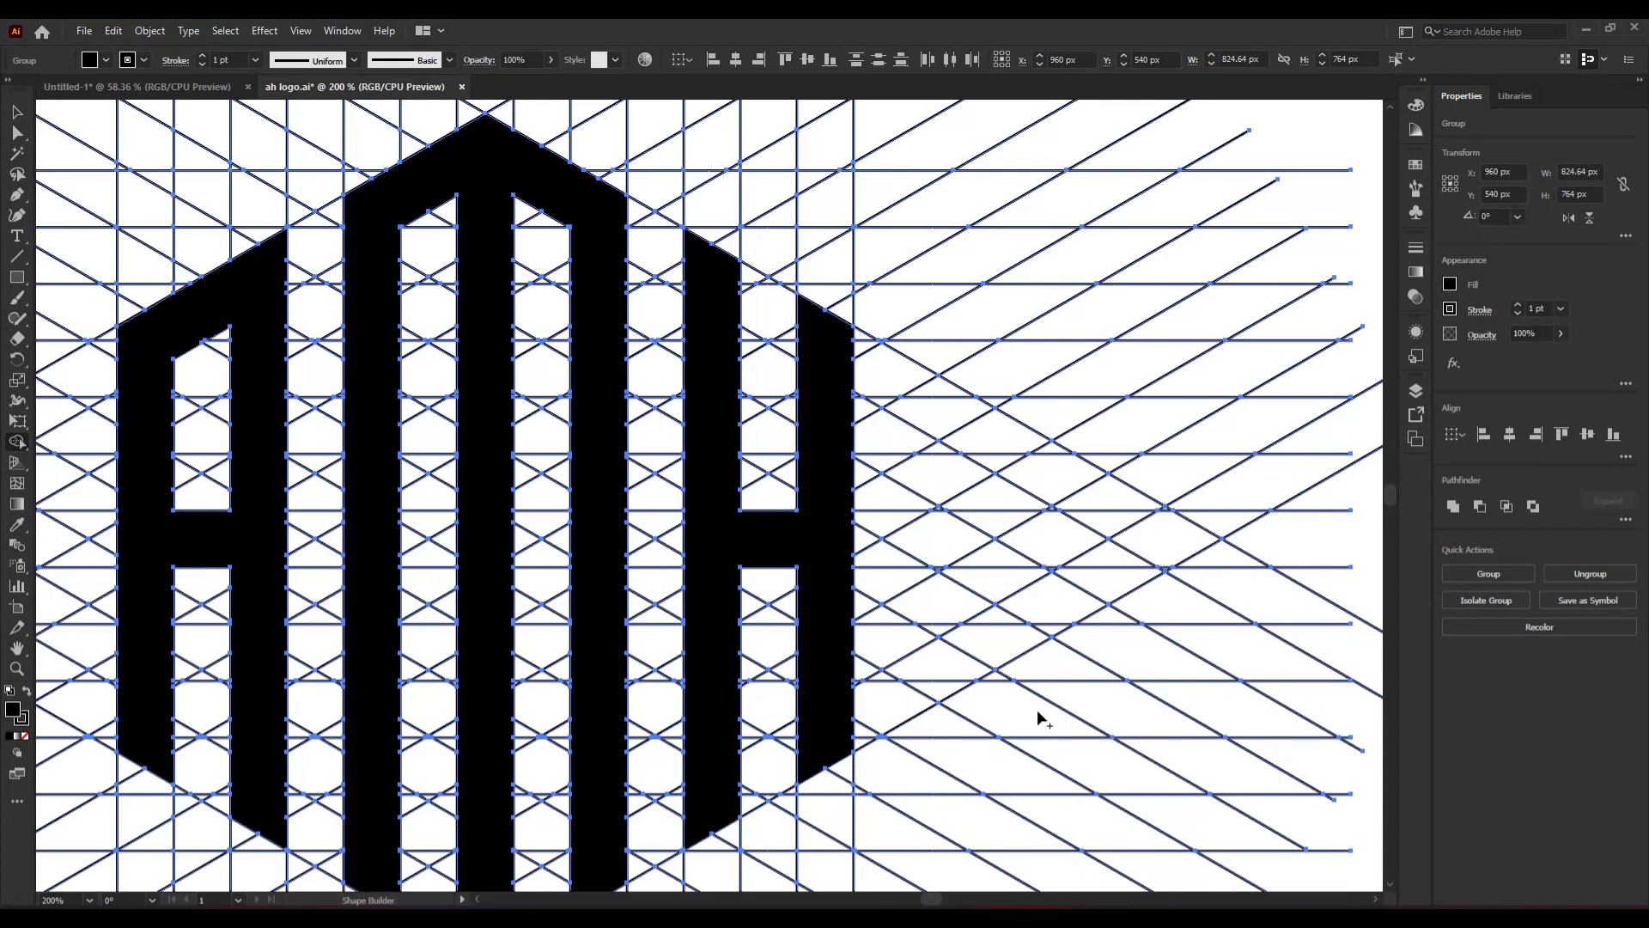
pyautogui.hotkey('ctrl', '0')
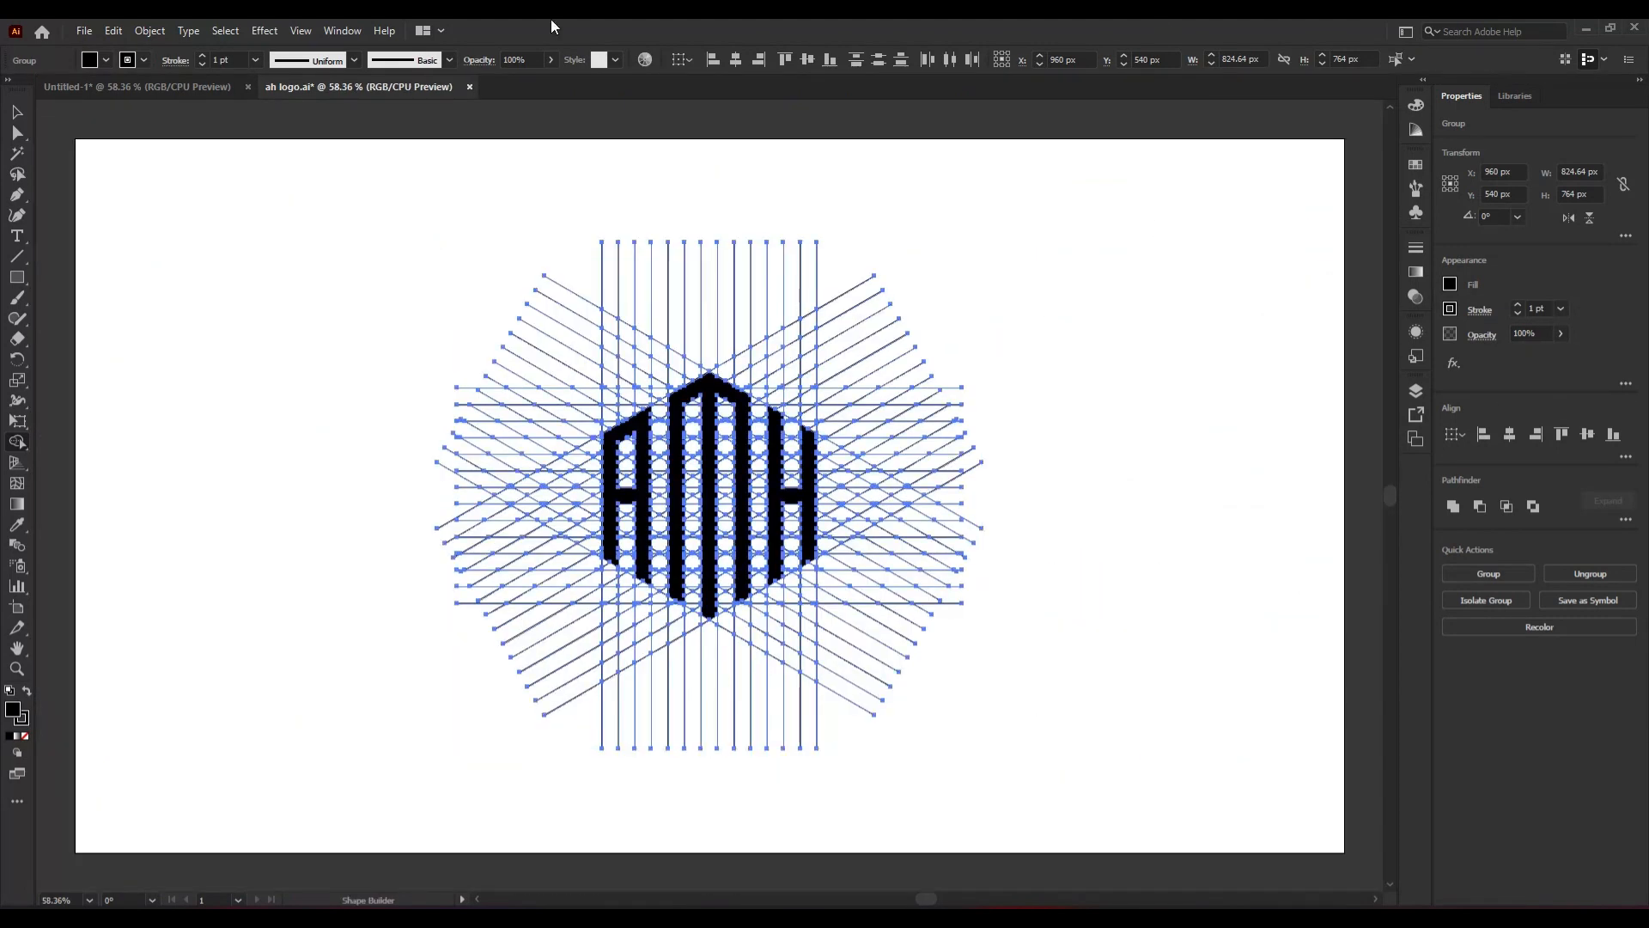
pyautogui.click(18, 111)
pyautogui.click(206, 406)
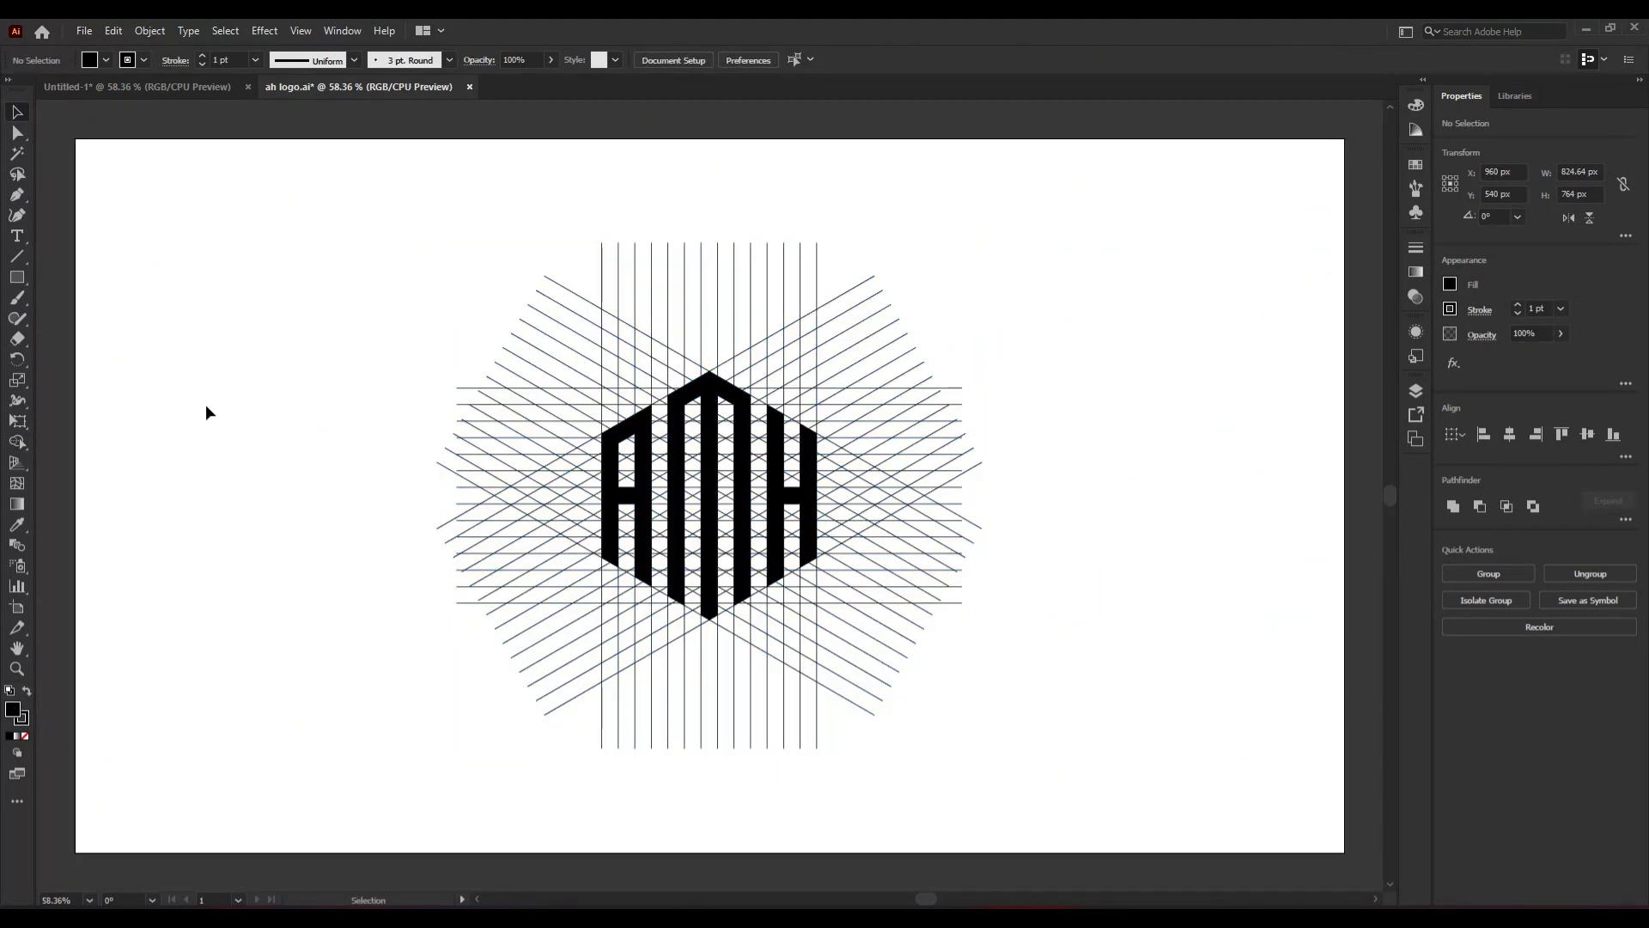
# - Ungroup the horizontal line group and the slanted line group so the letter shapes can be selected separately
pyautogui.rightClick(648, 534)
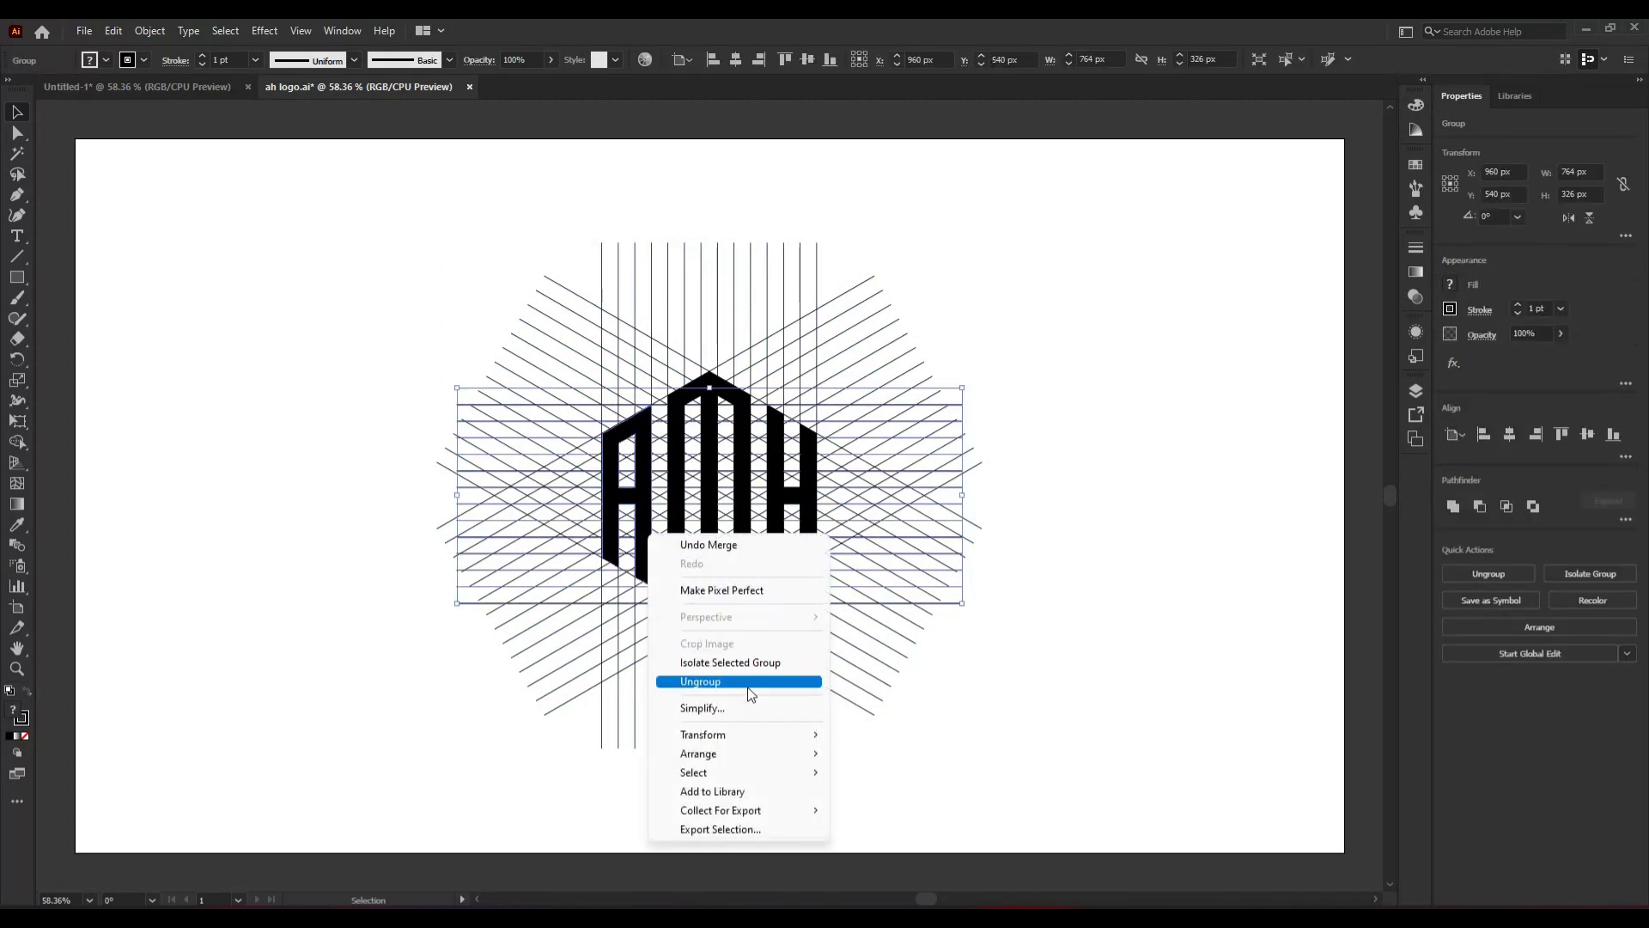
pyautogui.click(748, 686)
pyautogui.click(397, 670)
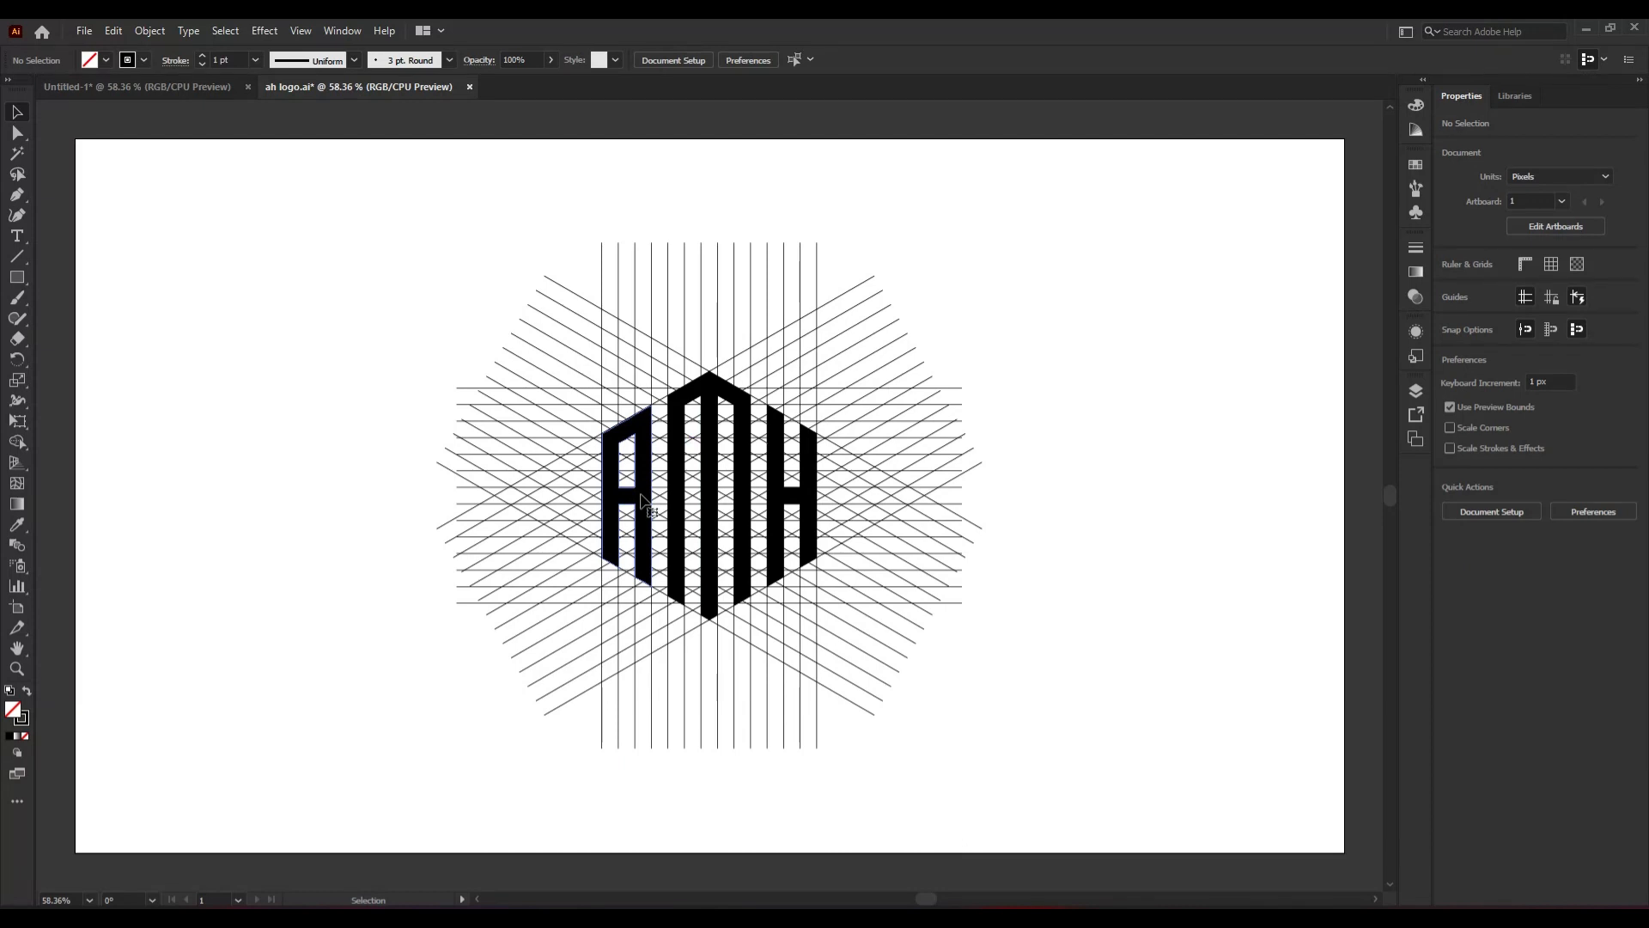
pyautogui.click(641, 496)
pyautogui.click(1060, 569)
pyautogui.click(748, 511)
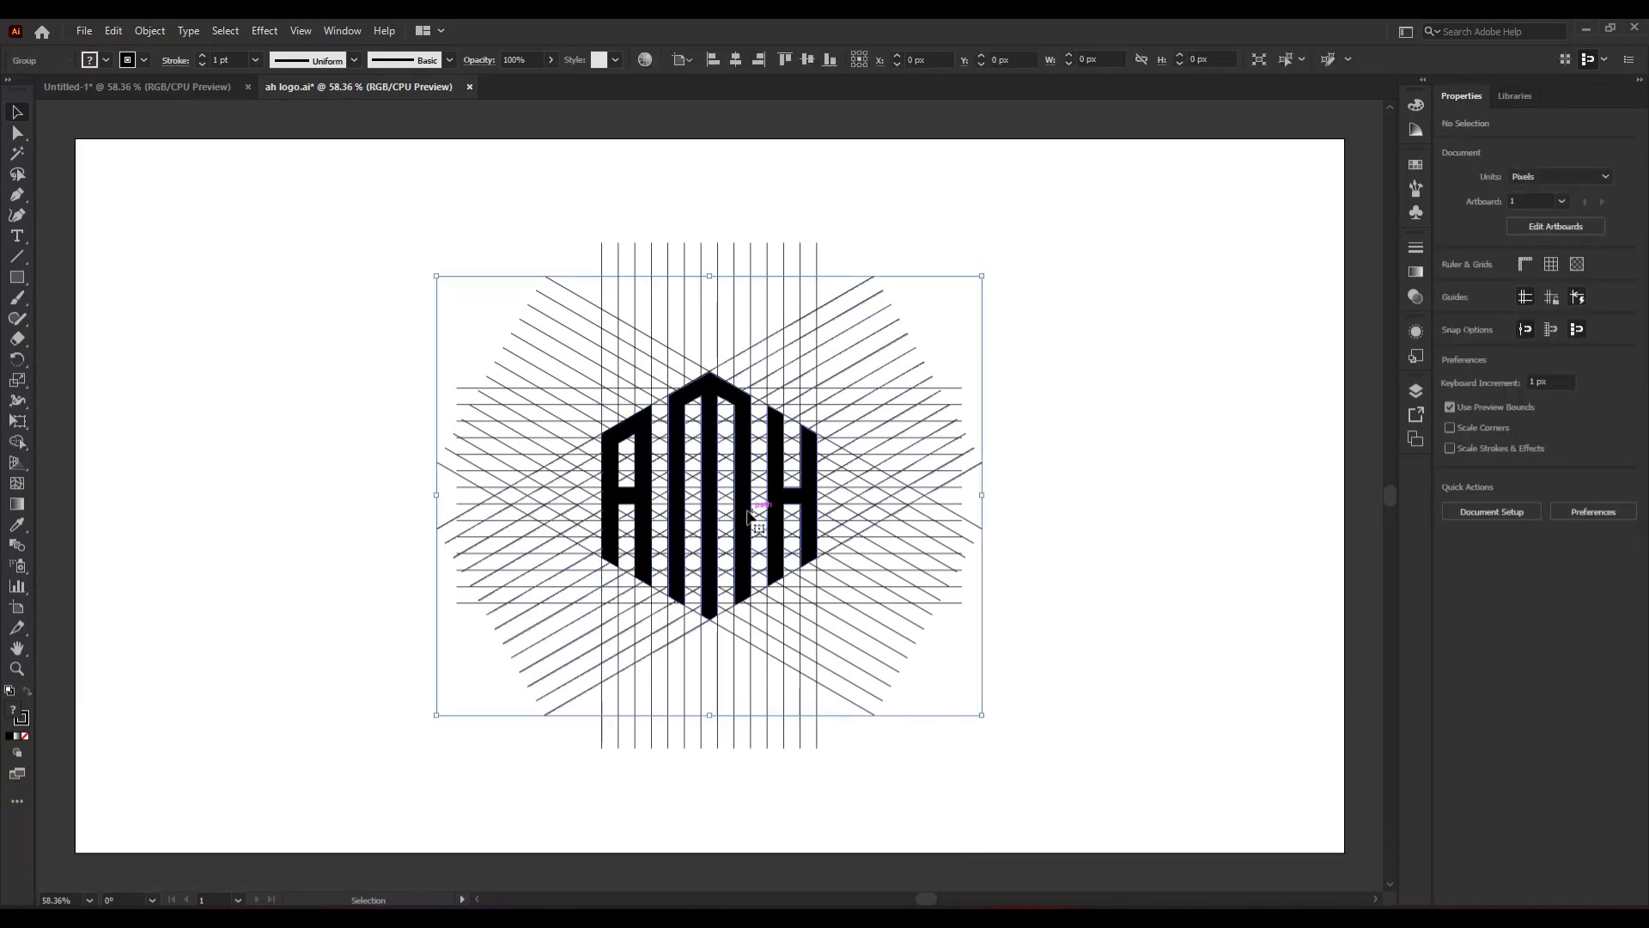
pyautogui.rightClick(748, 513)
pyautogui.click(840, 660)
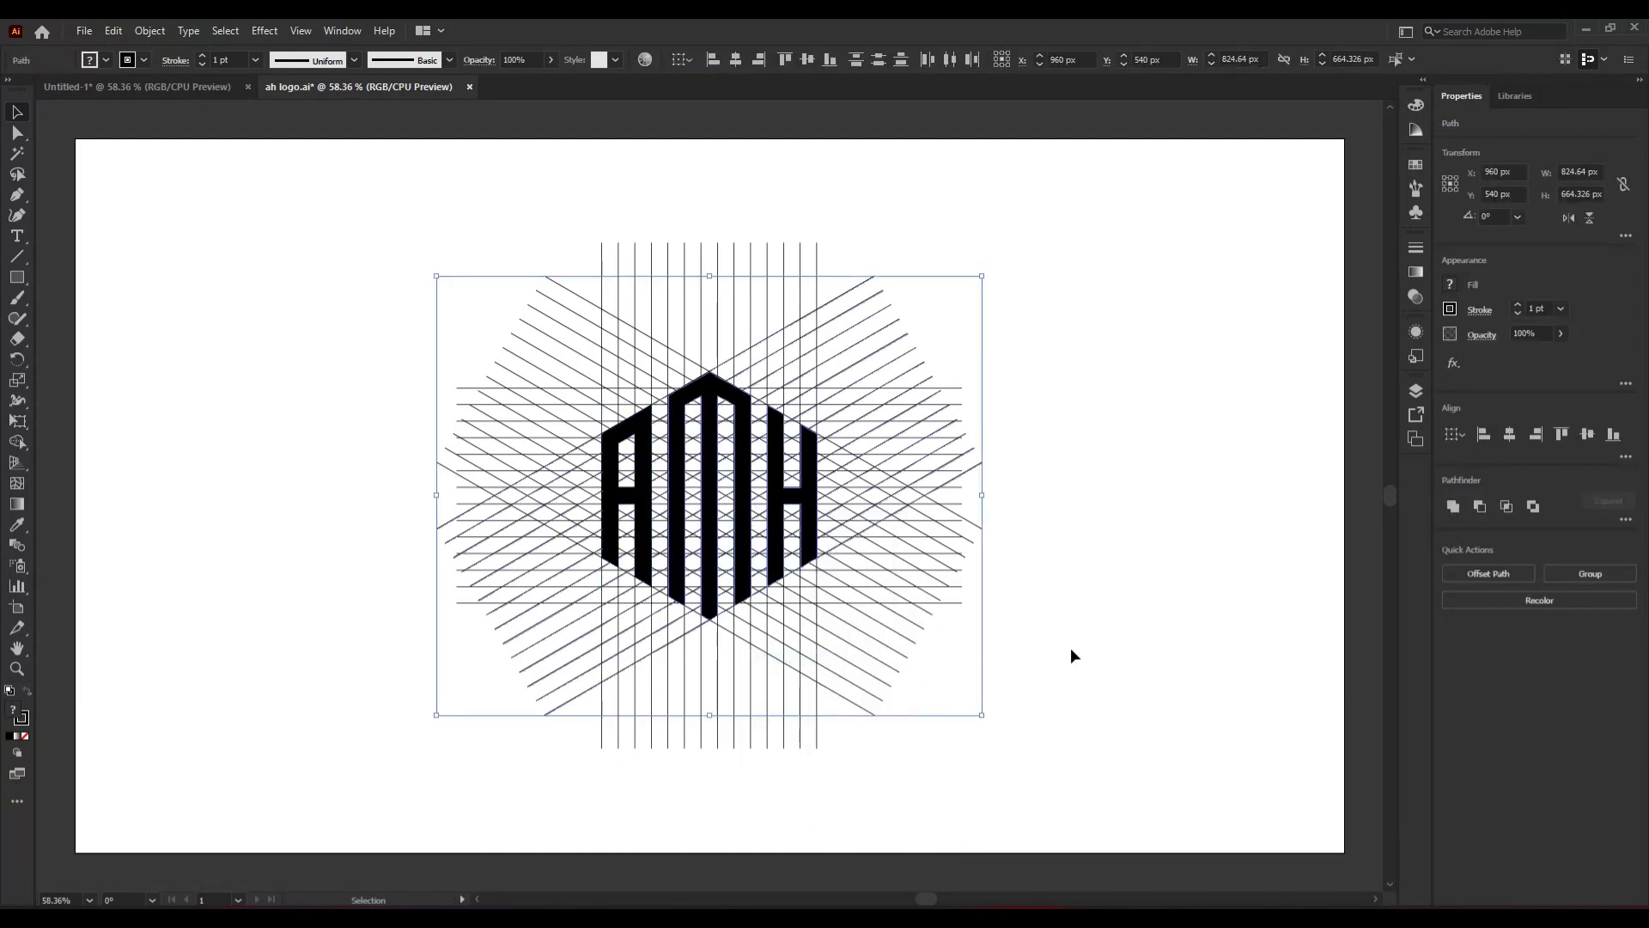
pyautogui.click(1072, 655)
# - Select the H, M and A shapes together and cut them from the grid
pyautogui.click(790, 503)
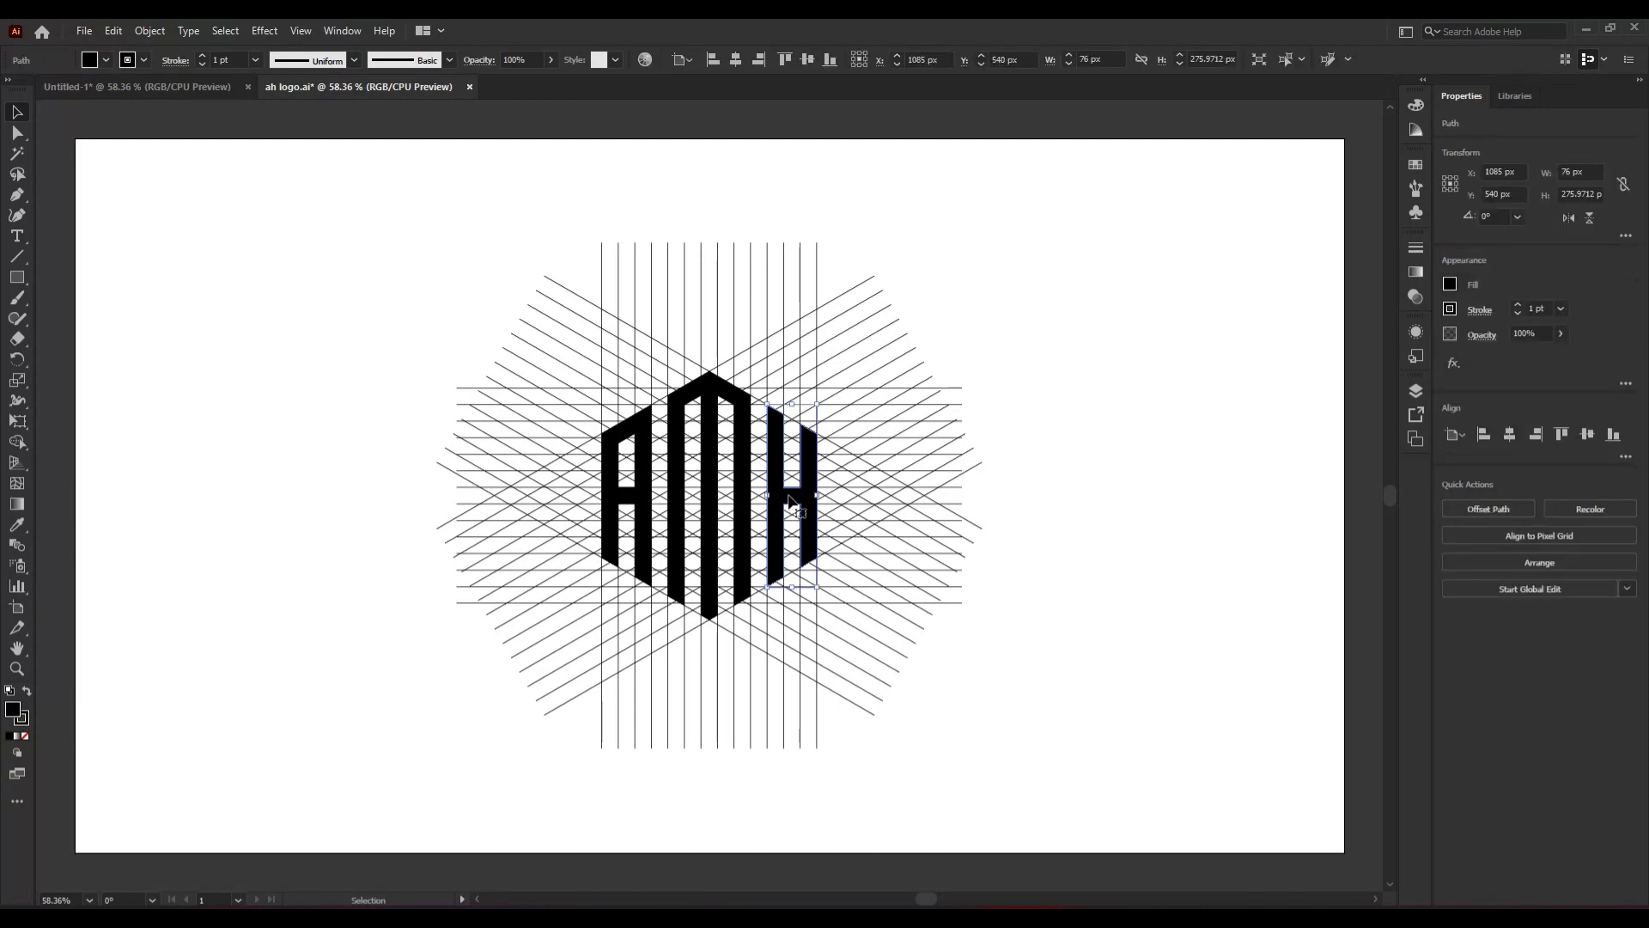
pyautogui.keyDown('shift'); pyautogui.click(721, 507); pyautogui.keyUp('shift')
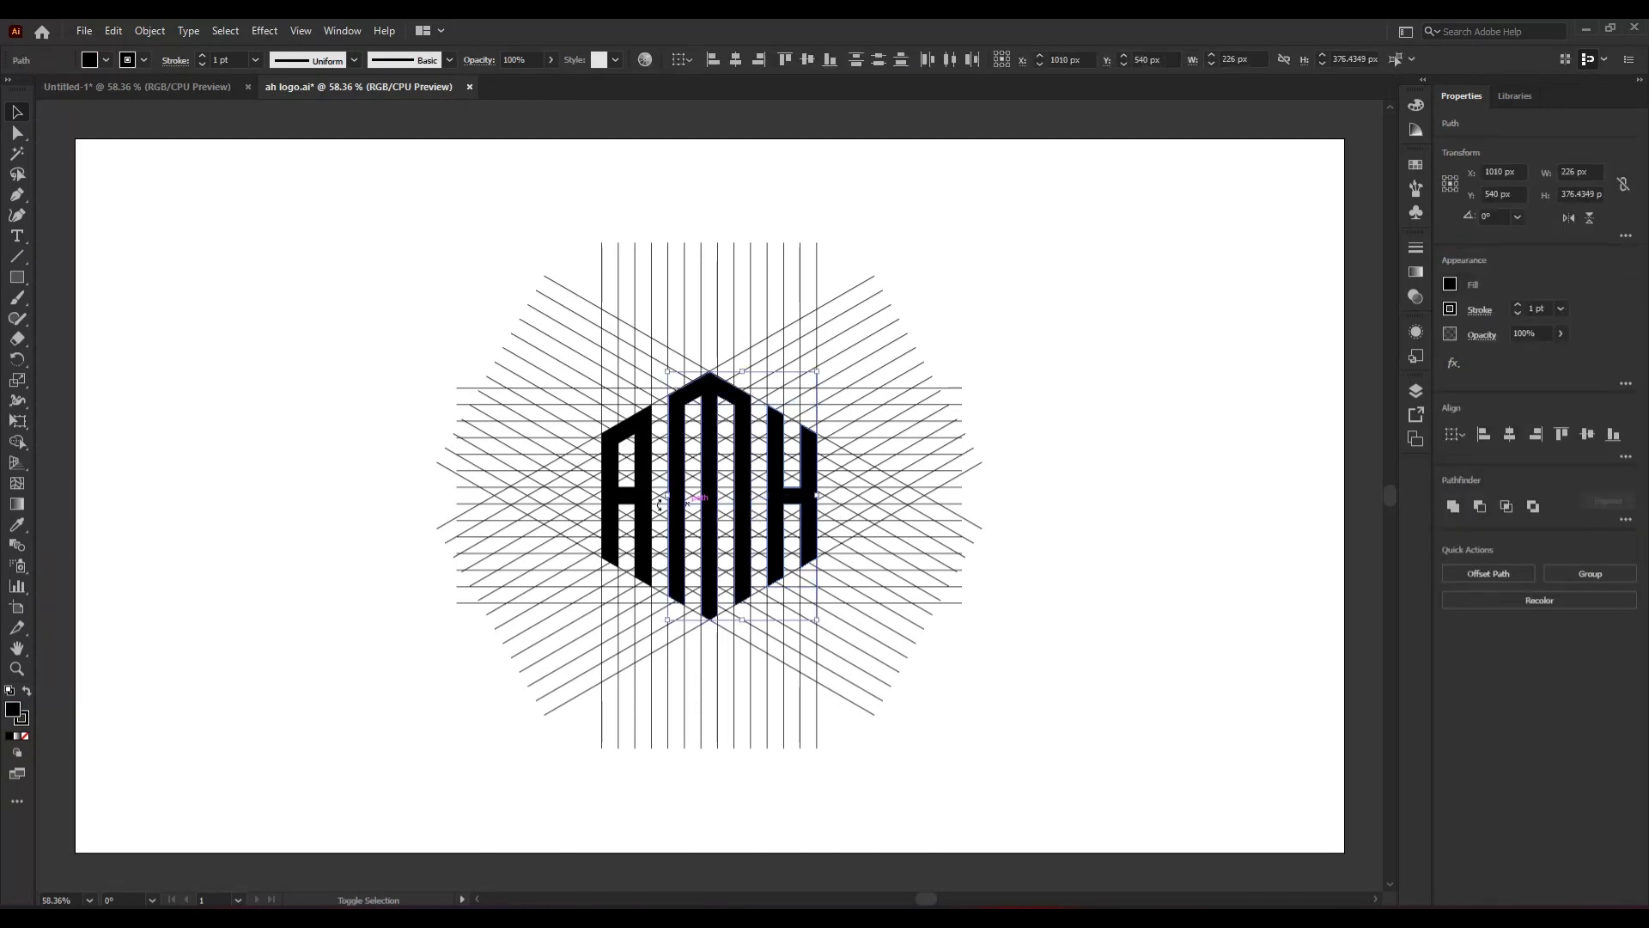
pyautogui.keyDown('shift'); pyautogui.click(646, 507); pyautogui.keyUp('shift')
pyautogui.hotkey('ctrl', 'x')
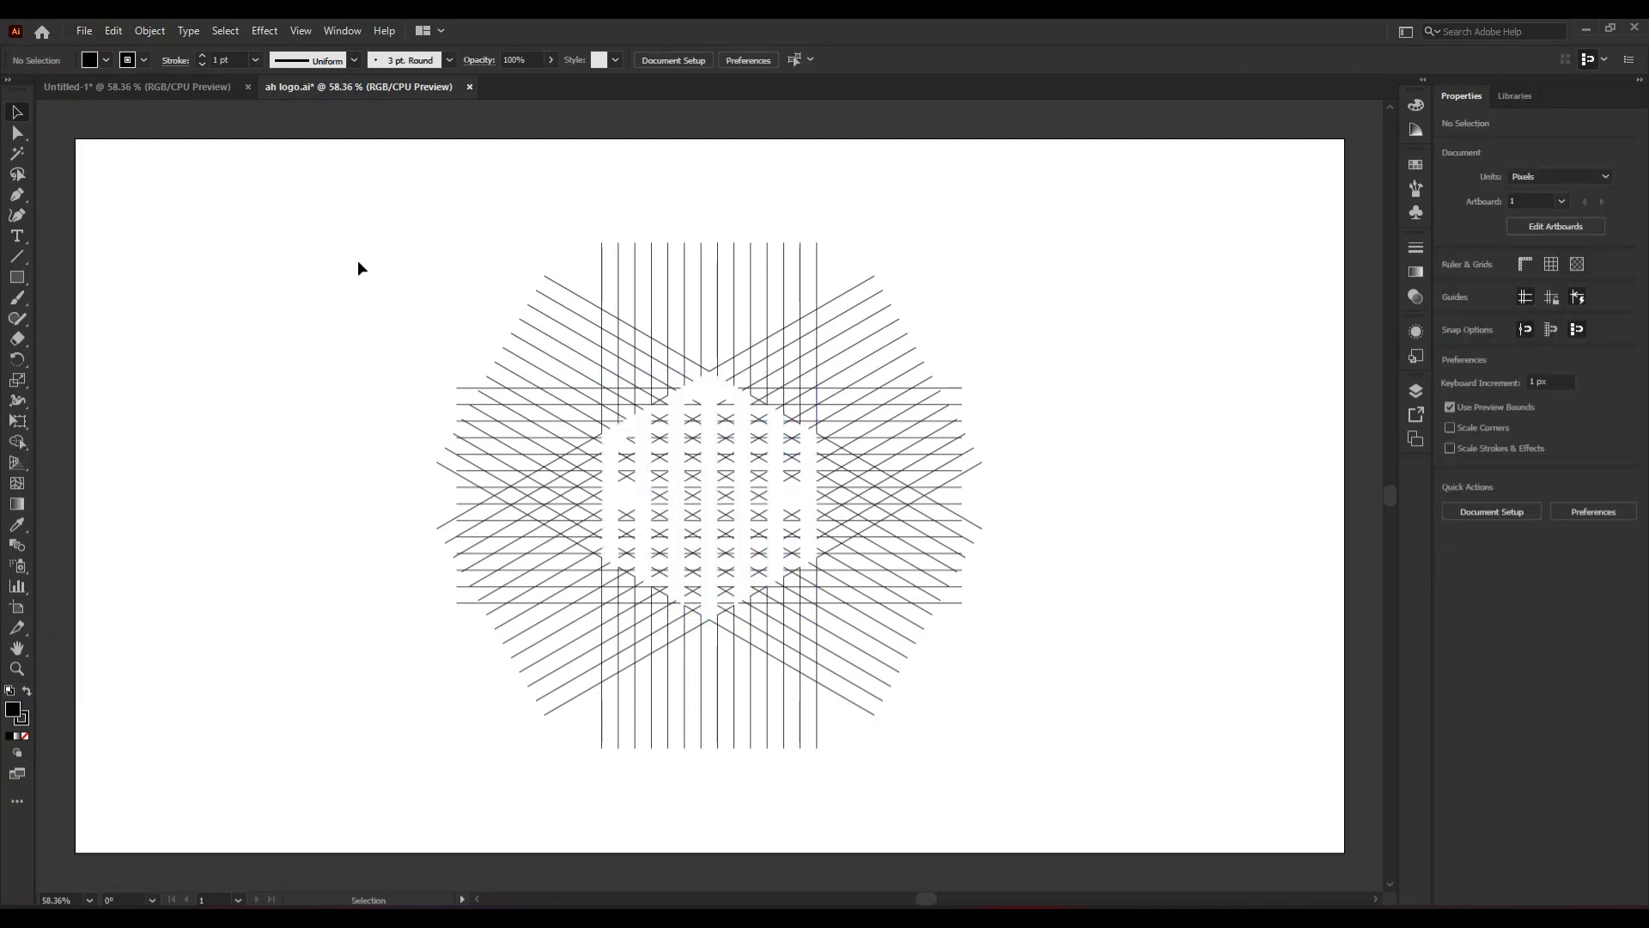
# - Delete all the remaining grid lines and paste the three letter shapes back onto the artboard
pyautogui.moveTo(360, 261); pyautogui.dragTo(1002, 723)
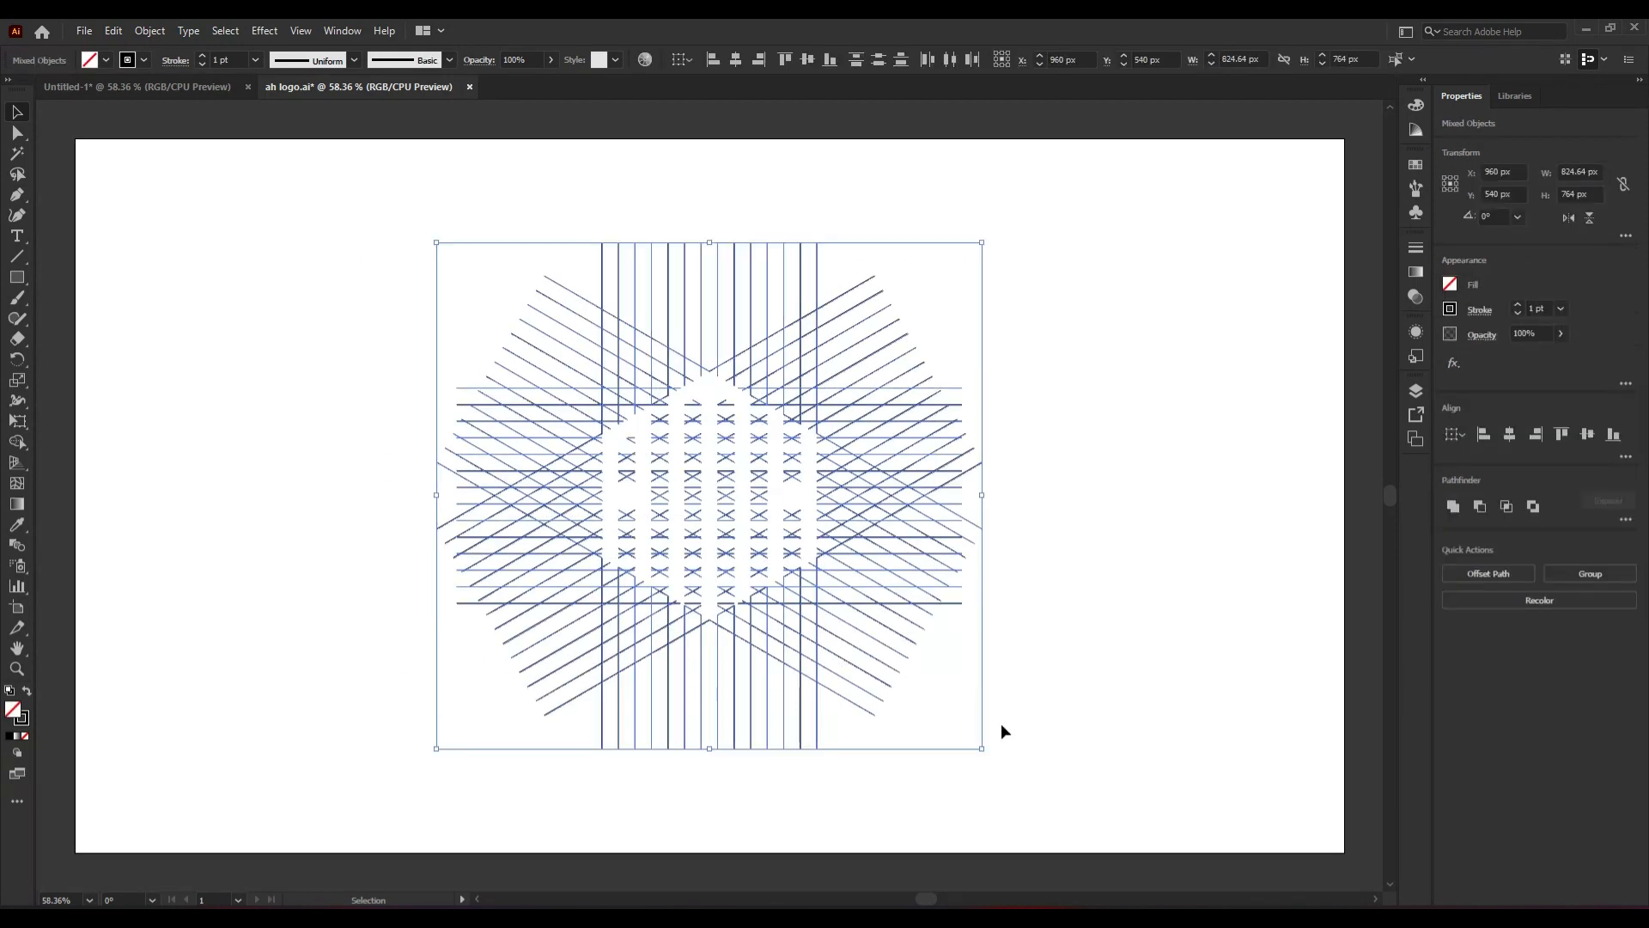
pyautogui.press('Delete')
pyautogui.hotkey('ctrl', 'v')
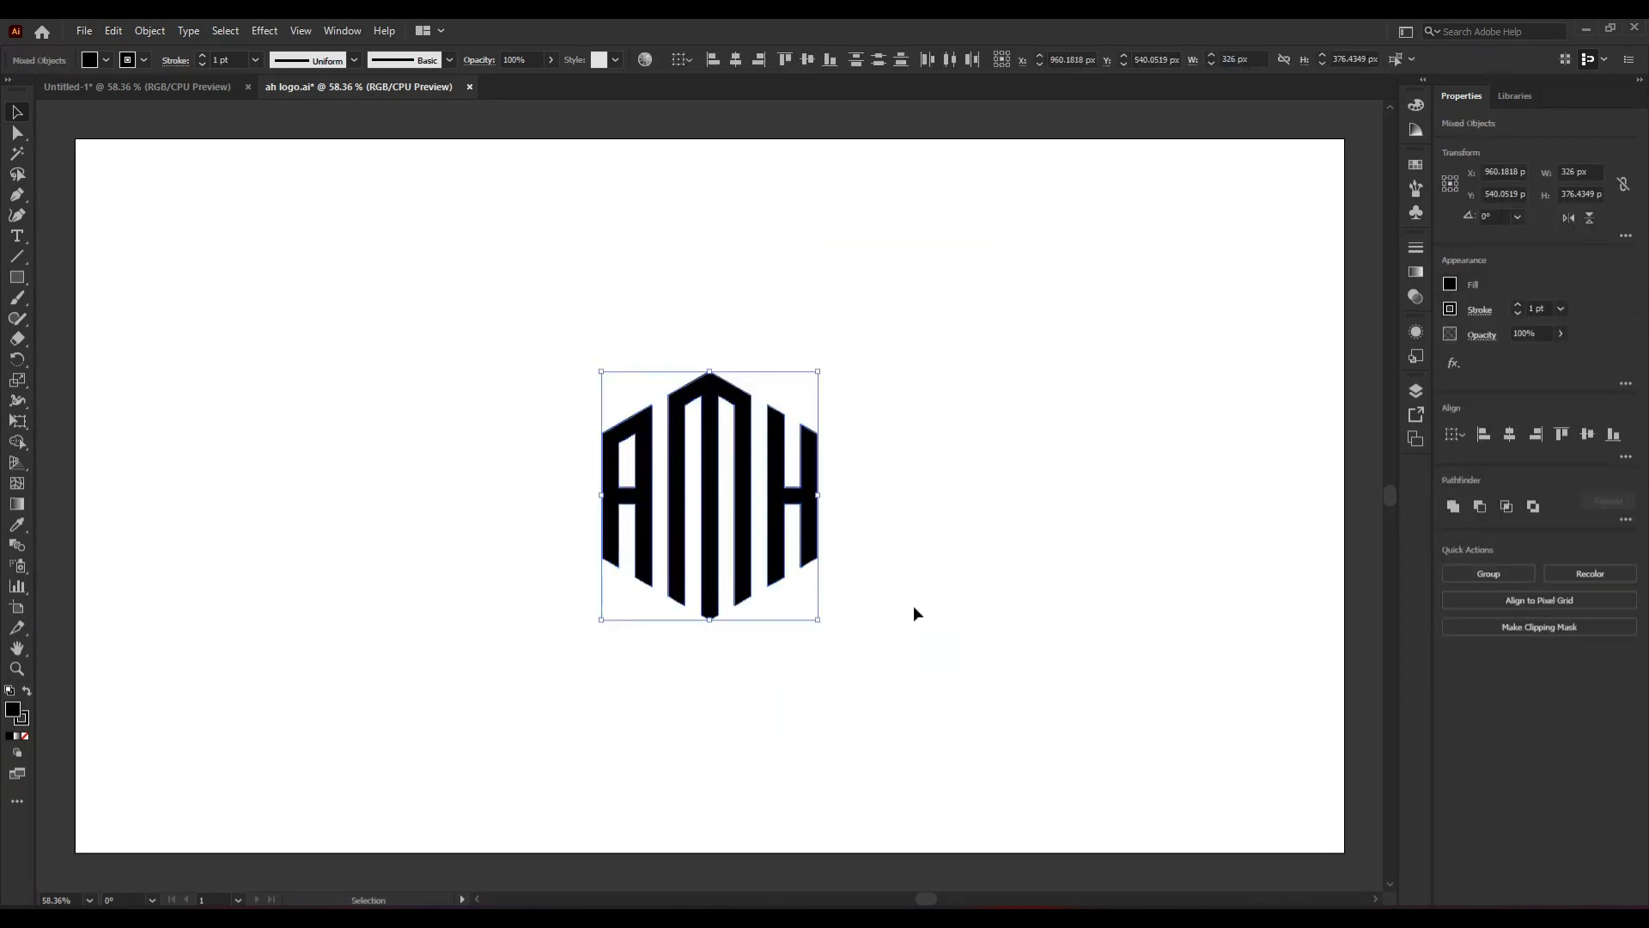
# - Group the three letter shapes and move the logo into the artboard's upper-left corner
pyautogui.click(912, 609)
pyautogui.moveTo(539, 350); pyautogui.dragTo(928, 689)
pyautogui.moveTo(746, 509); pyautogui.dragTo(346, 331)
pyautogui.rightClick(346, 326)
pyautogui.click(424, 462)
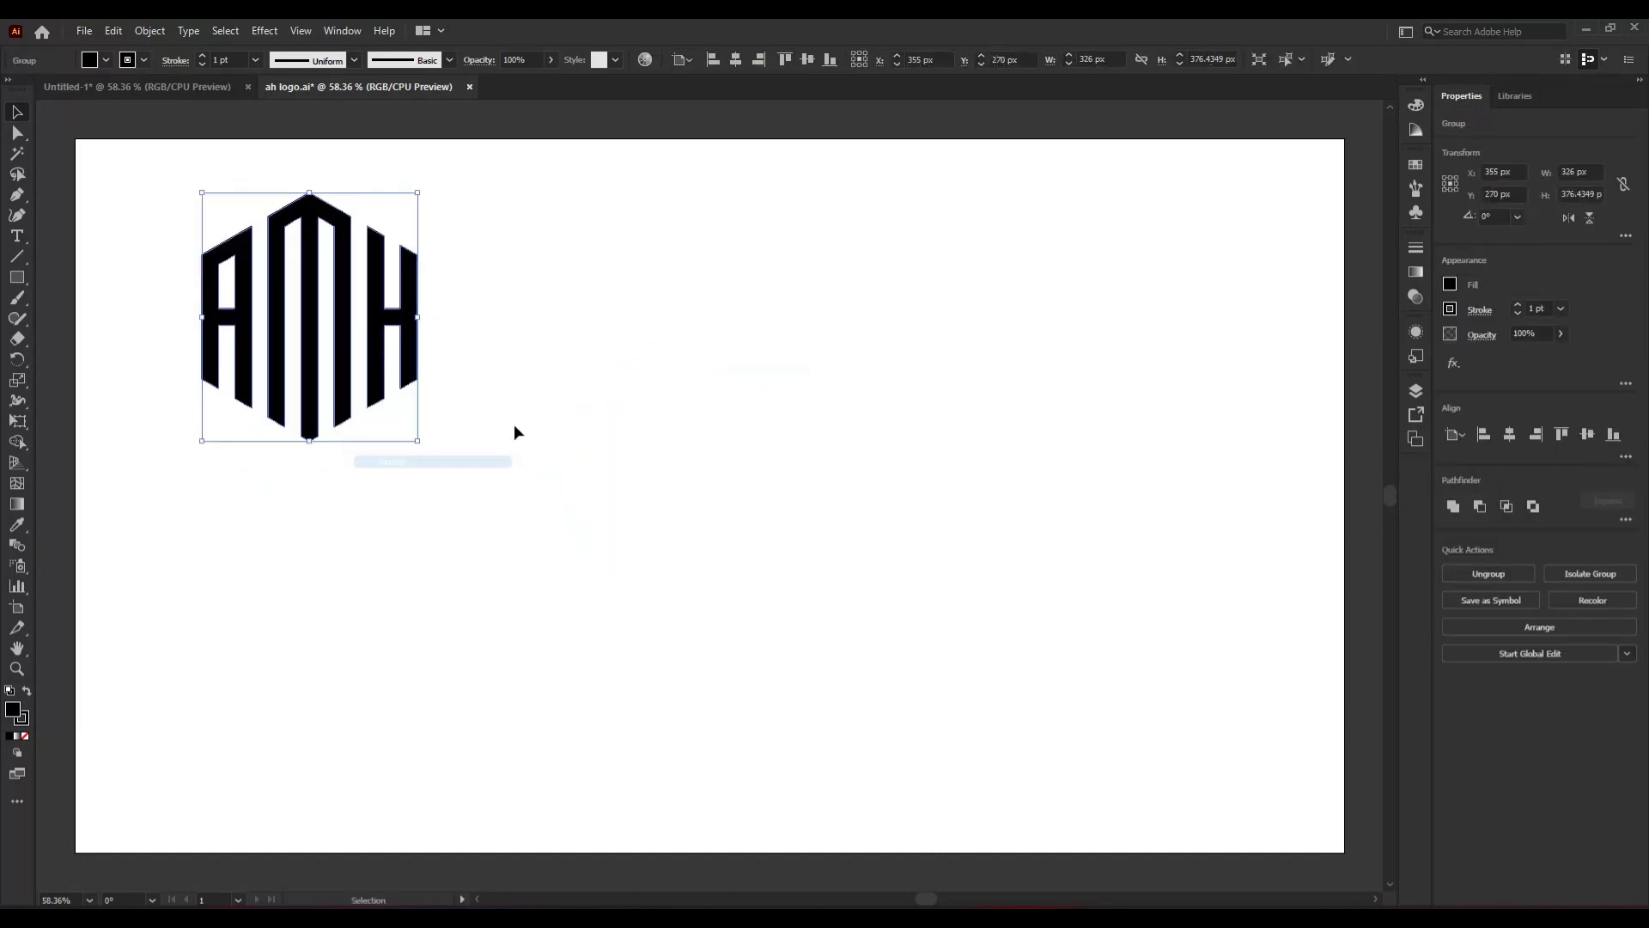
pyautogui.click(514, 424)
pyautogui.moveTo(350, 359); pyautogui.dragTo(300, 330)
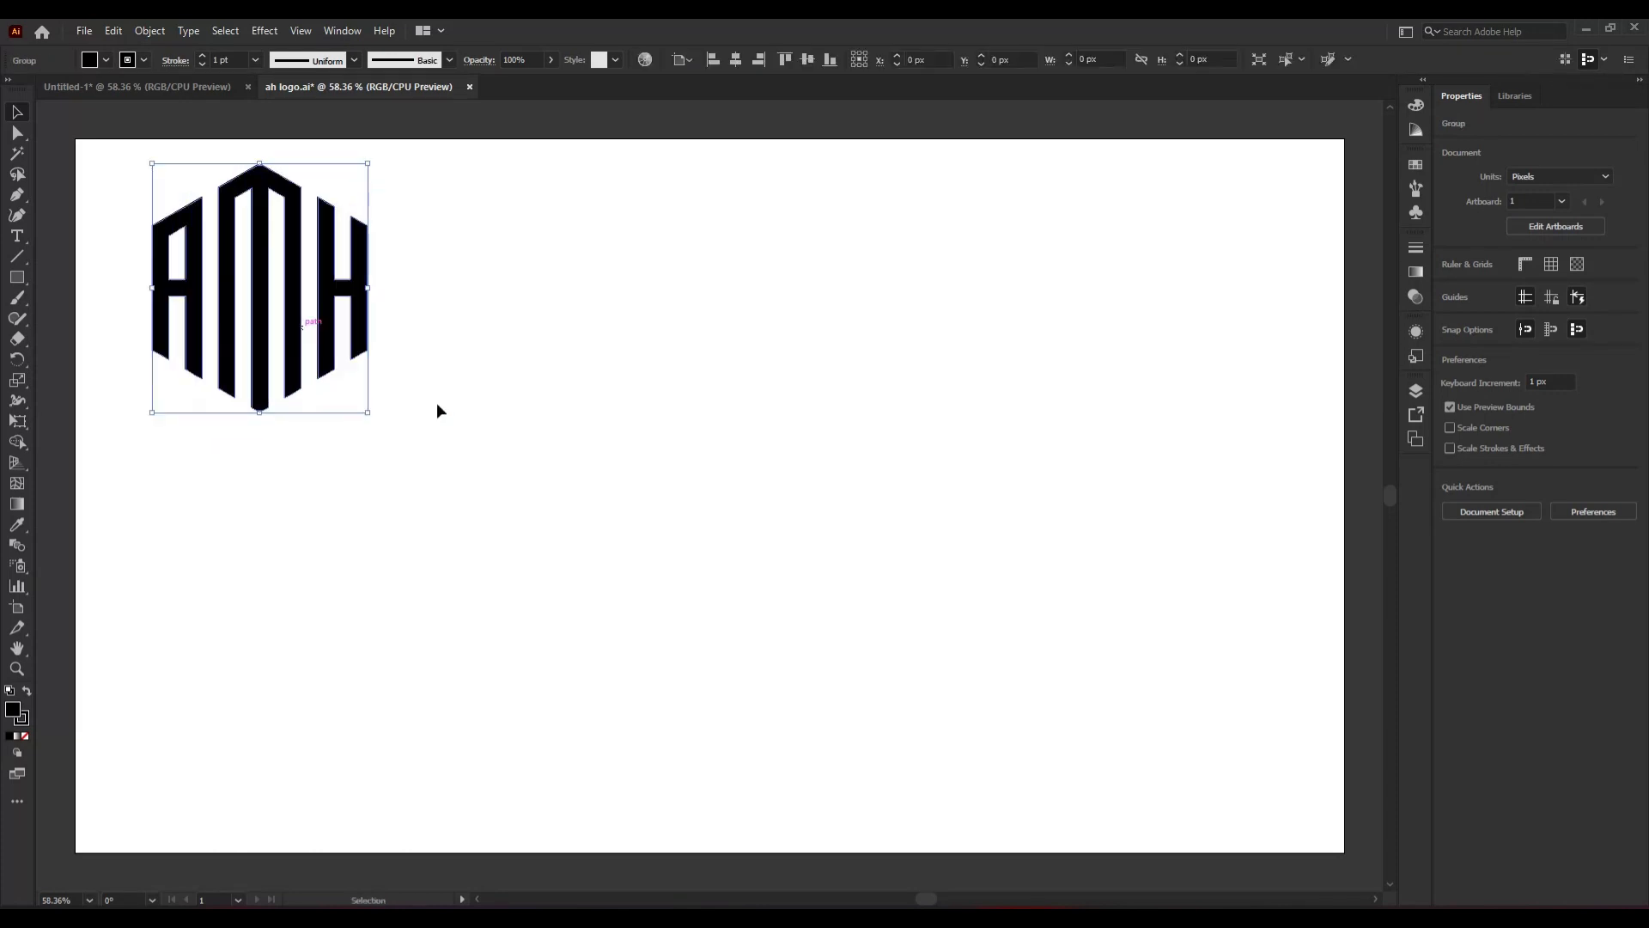
pyautogui.click(437, 407)
# - Draw a vertical line about 723 px long left of the artboard's centre and place a copy about 30 px to its right
pyautogui.click(19, 254)
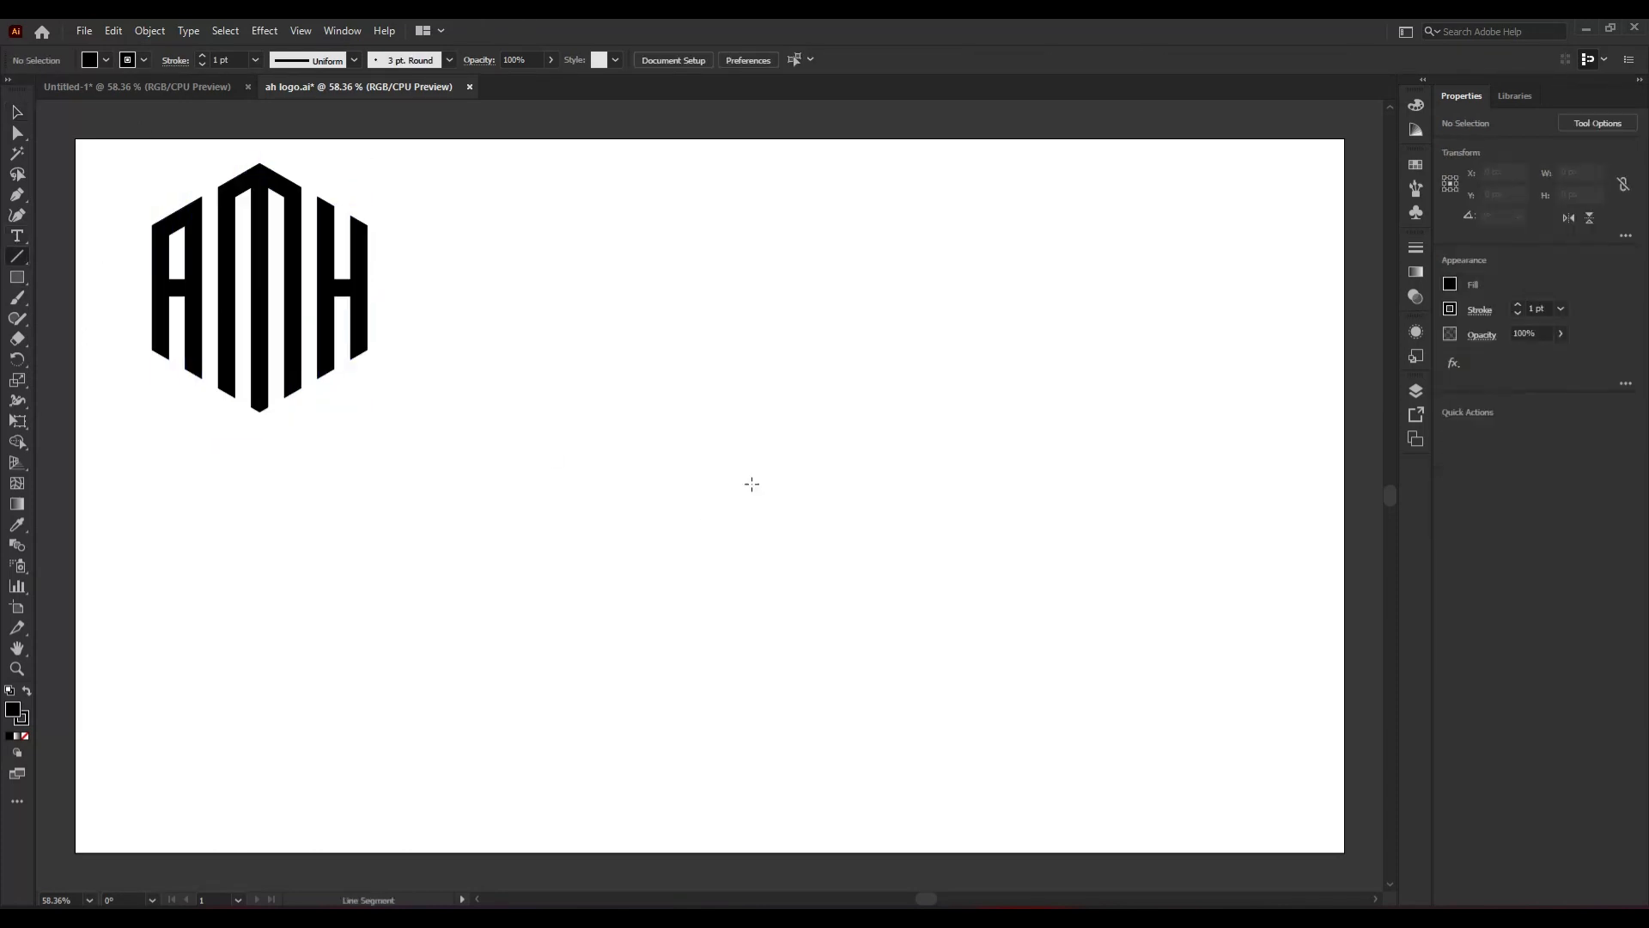
pyautogui.moveTo(176, 252); pyautogui.dragTo(631, 731)
pyautogui.click(15, 112)
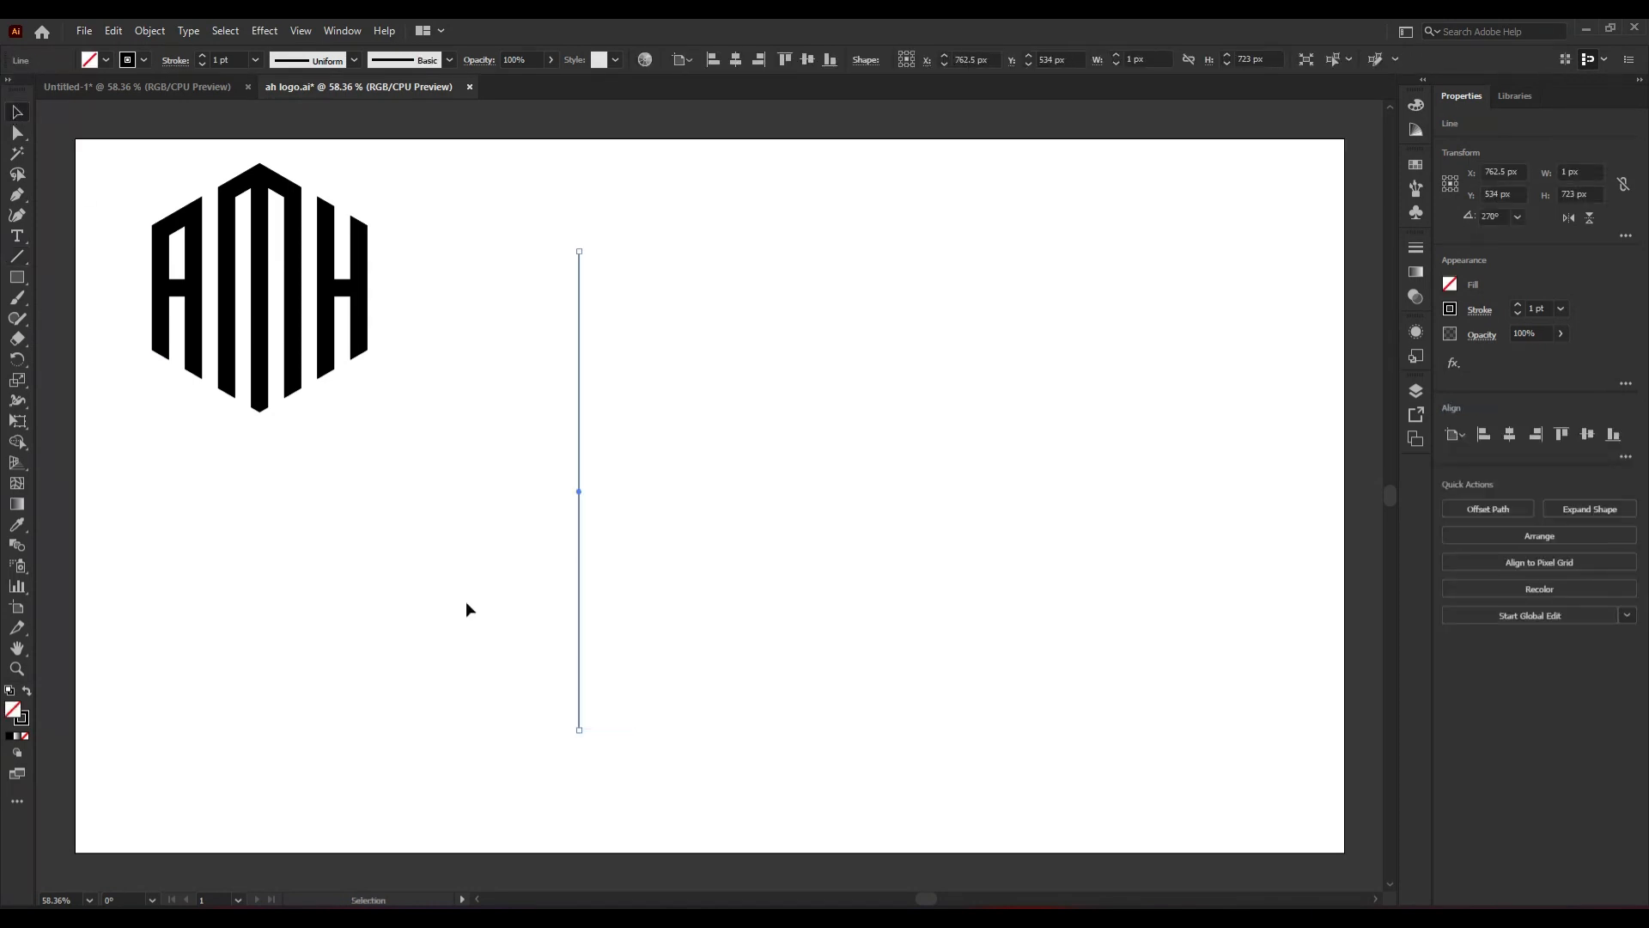
pyautogui.click(466, 604)
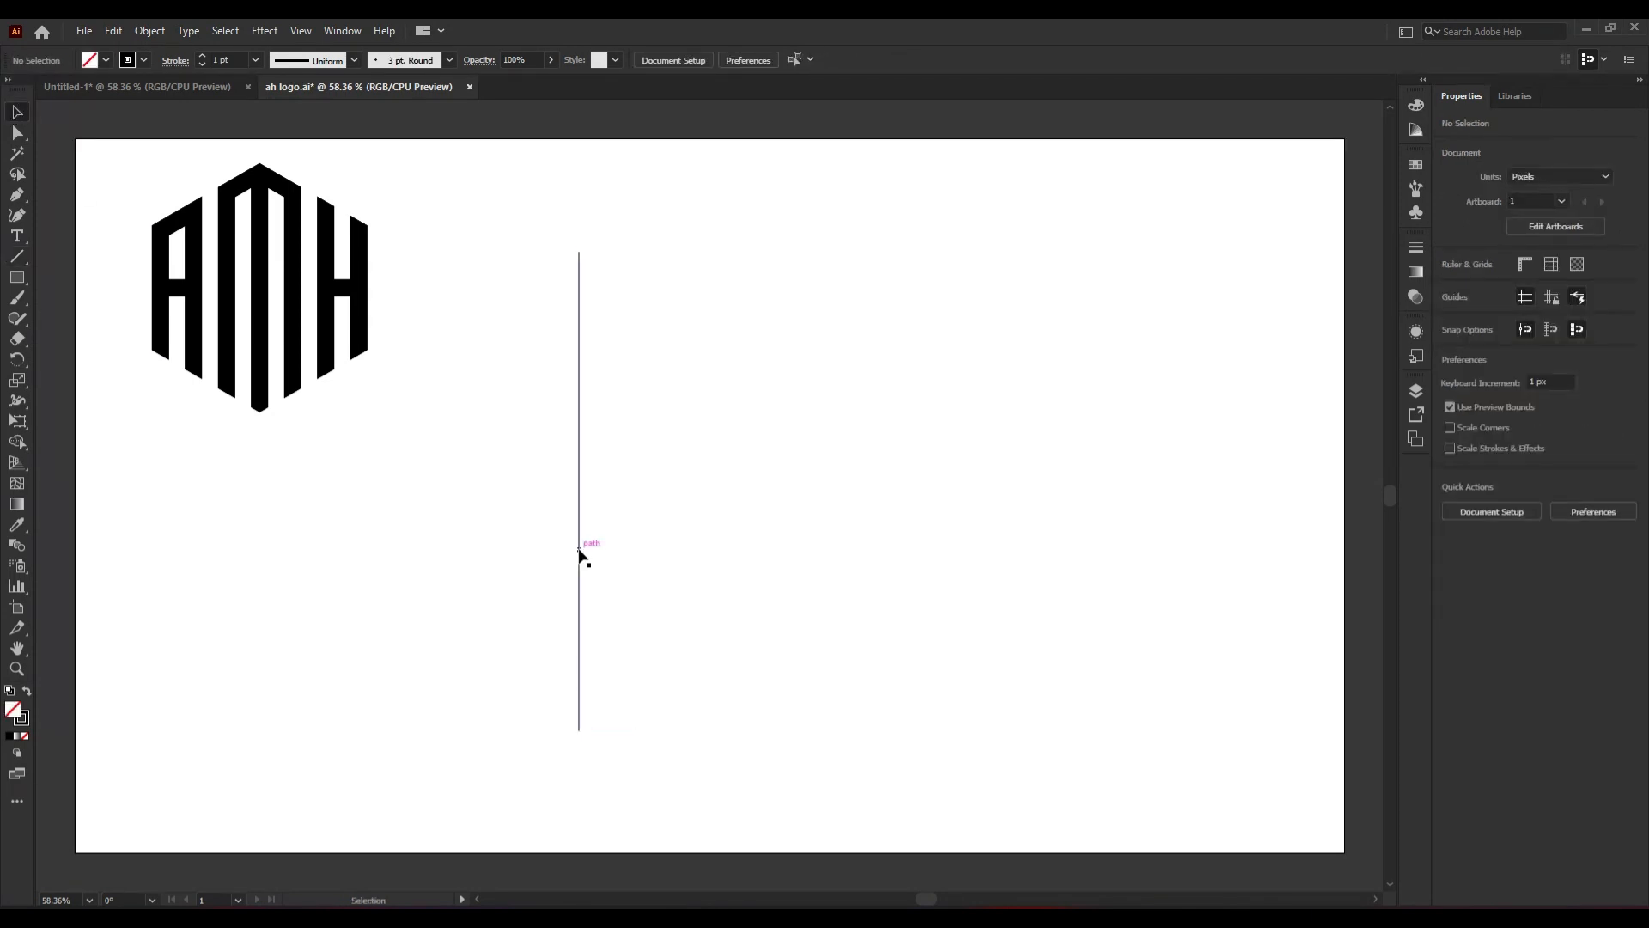
pyautogui.moveTo(580, 557); pyautogui.dragTo(601, 559)
pyautogui.moveTo(690, 596); pyautogui.dragTo(691, 597)
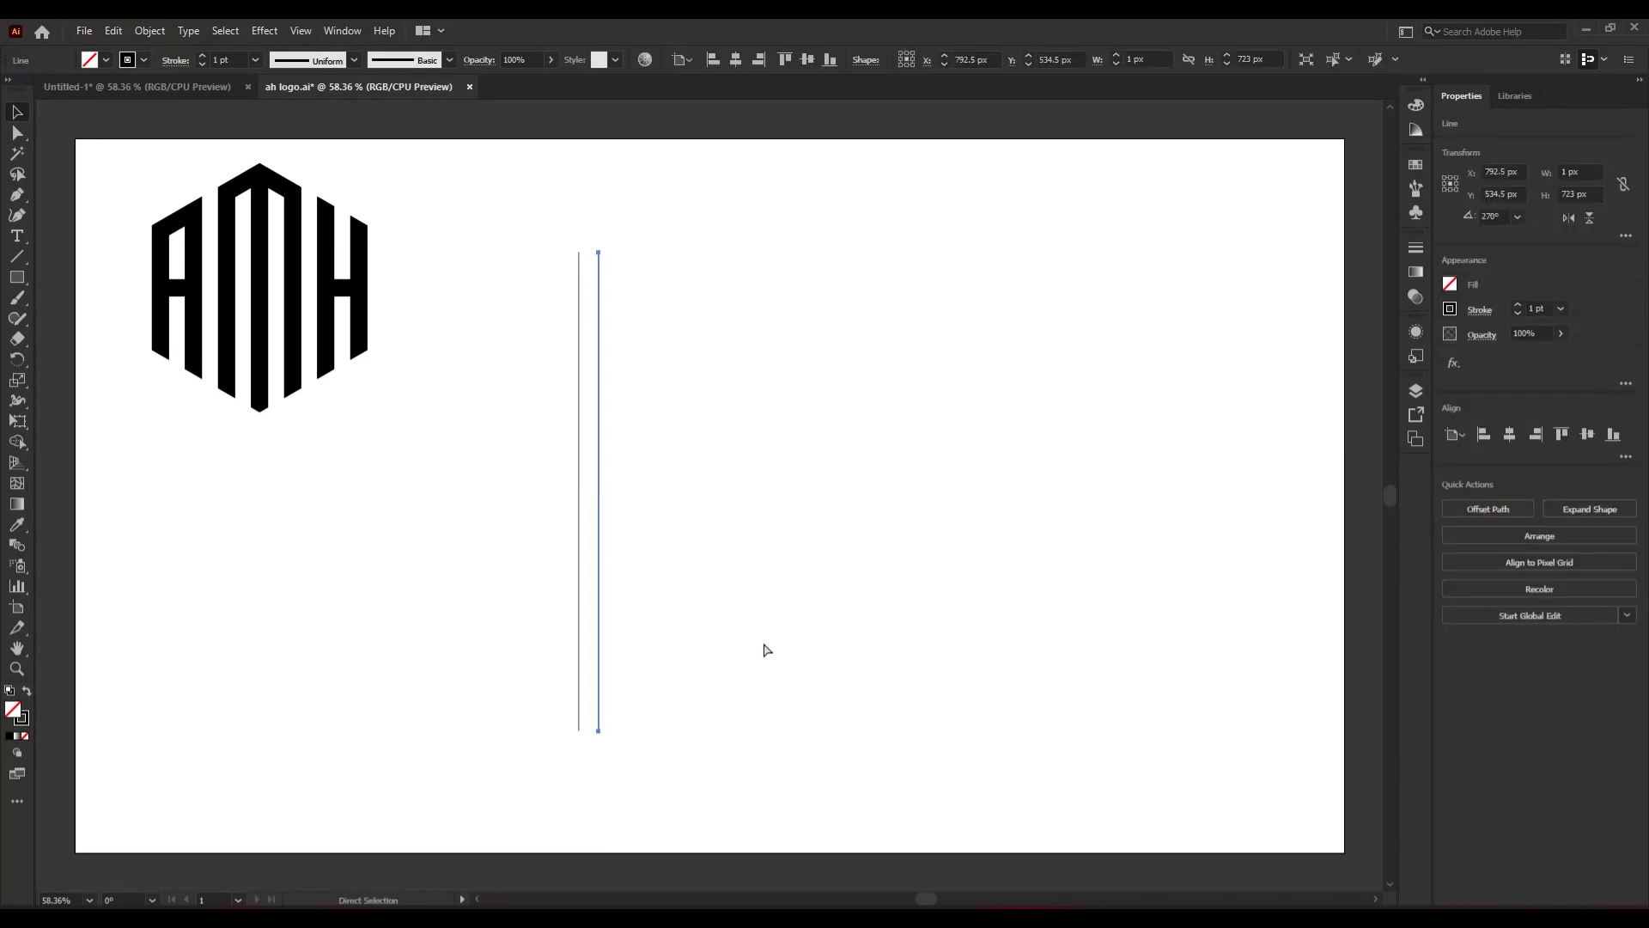
# - Repeat the line duplication at the same spacing until there is a row of 14 vertical lines
pyautogui.hotkey('ctrl', 'd')
pyautogui.hotkey('ctrl', 'd')
pyautogui.hotkey('ctrl', 'd')
pyautogui.hotkey('ctrl', 'd')
pyautogui.hotkey('ctrl', 'd')
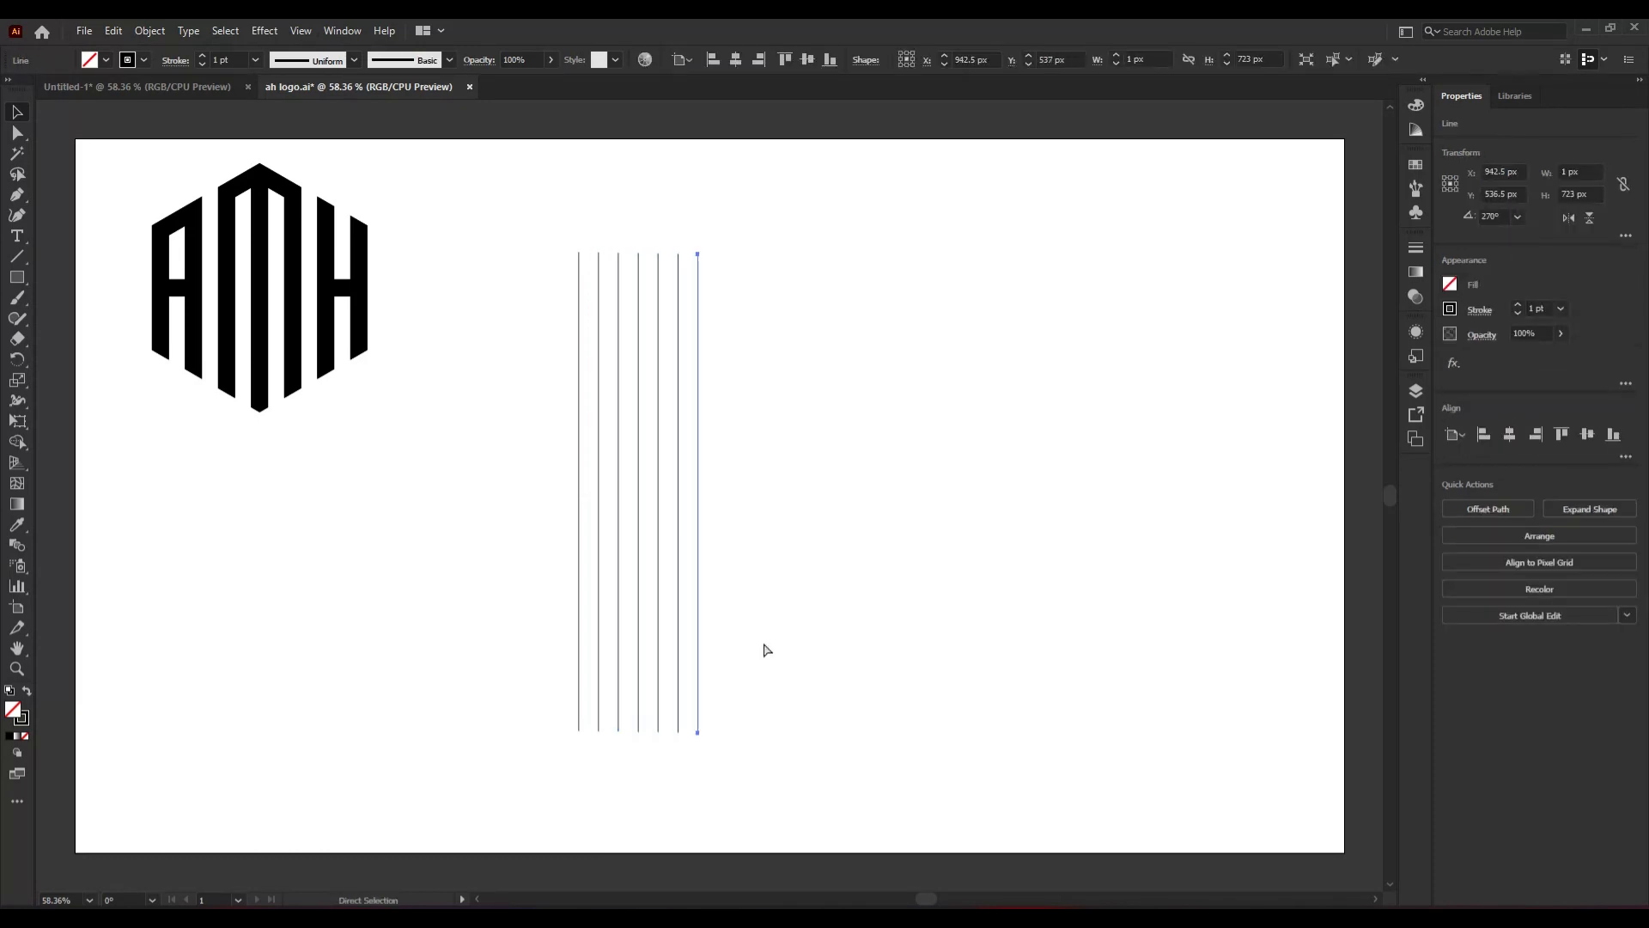
pyautogui.hotkey('ctrl', 'd')
pyautogui.hotkey('ctrl', 'd')
pyautogui.hotkey('ctrl', 'd')
pyautogui.hotkey('ctrl', 'd')
pyautogui.hotkey('ctrl', 'd')
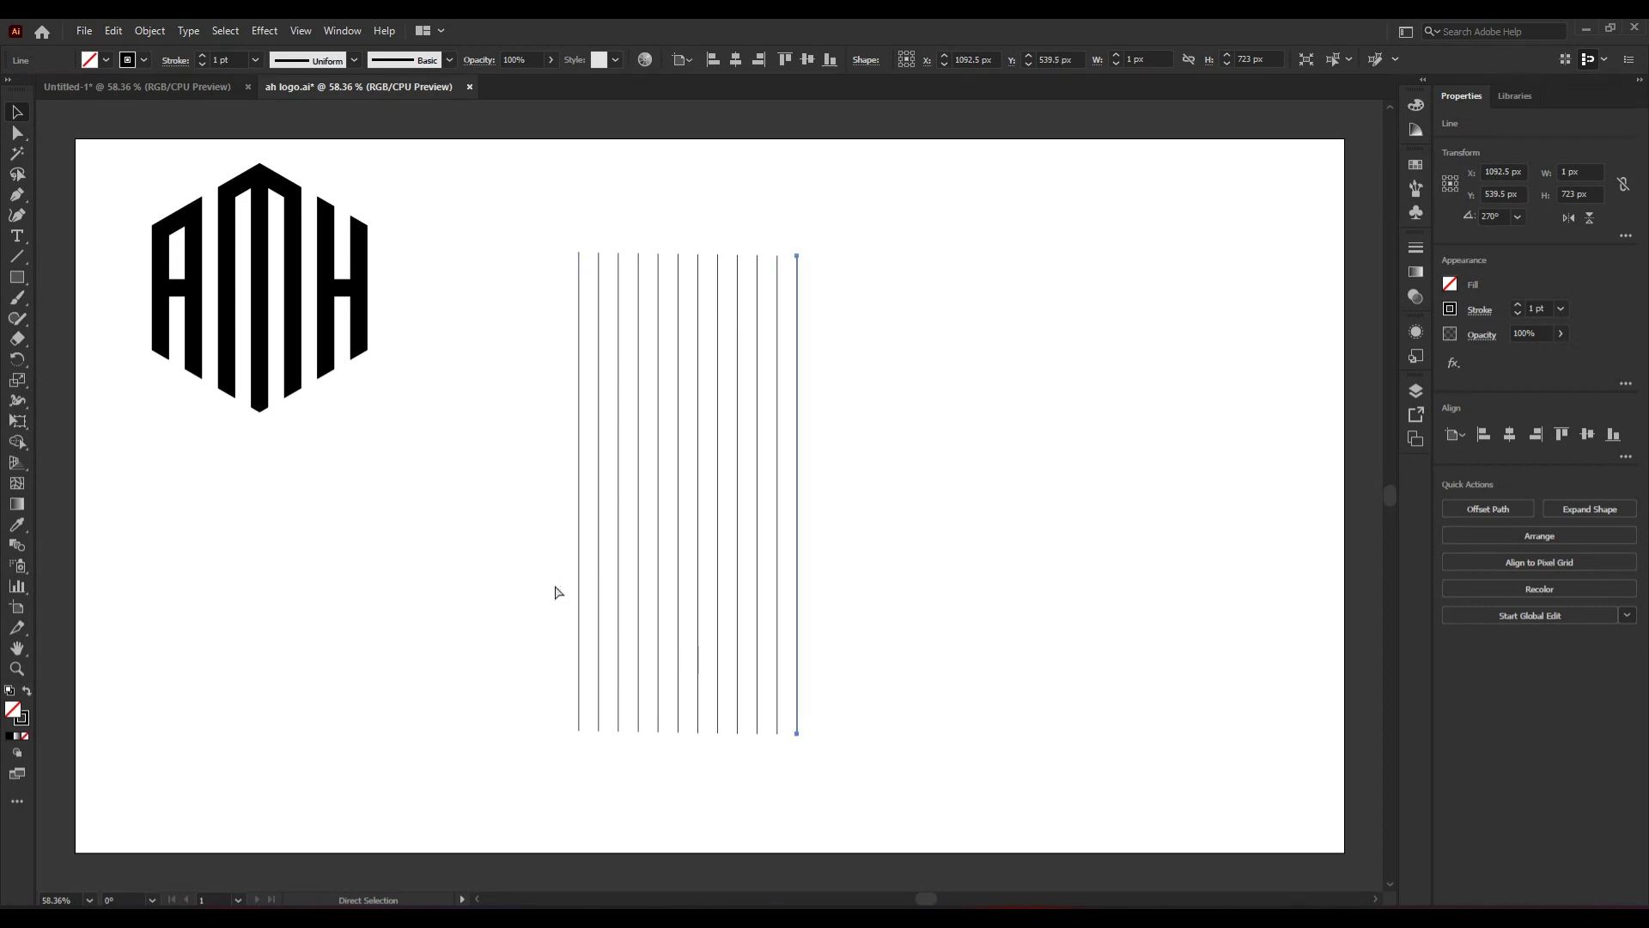
pyautogui.hotkey('ctrl', 'd')
pyautogui.hotkey('ctrl', 'd')
# - Select all the vertical lines, align their top edges and group them
pyautogui.moveTo(494, 434); pyautogui.dragTo(951, 617)
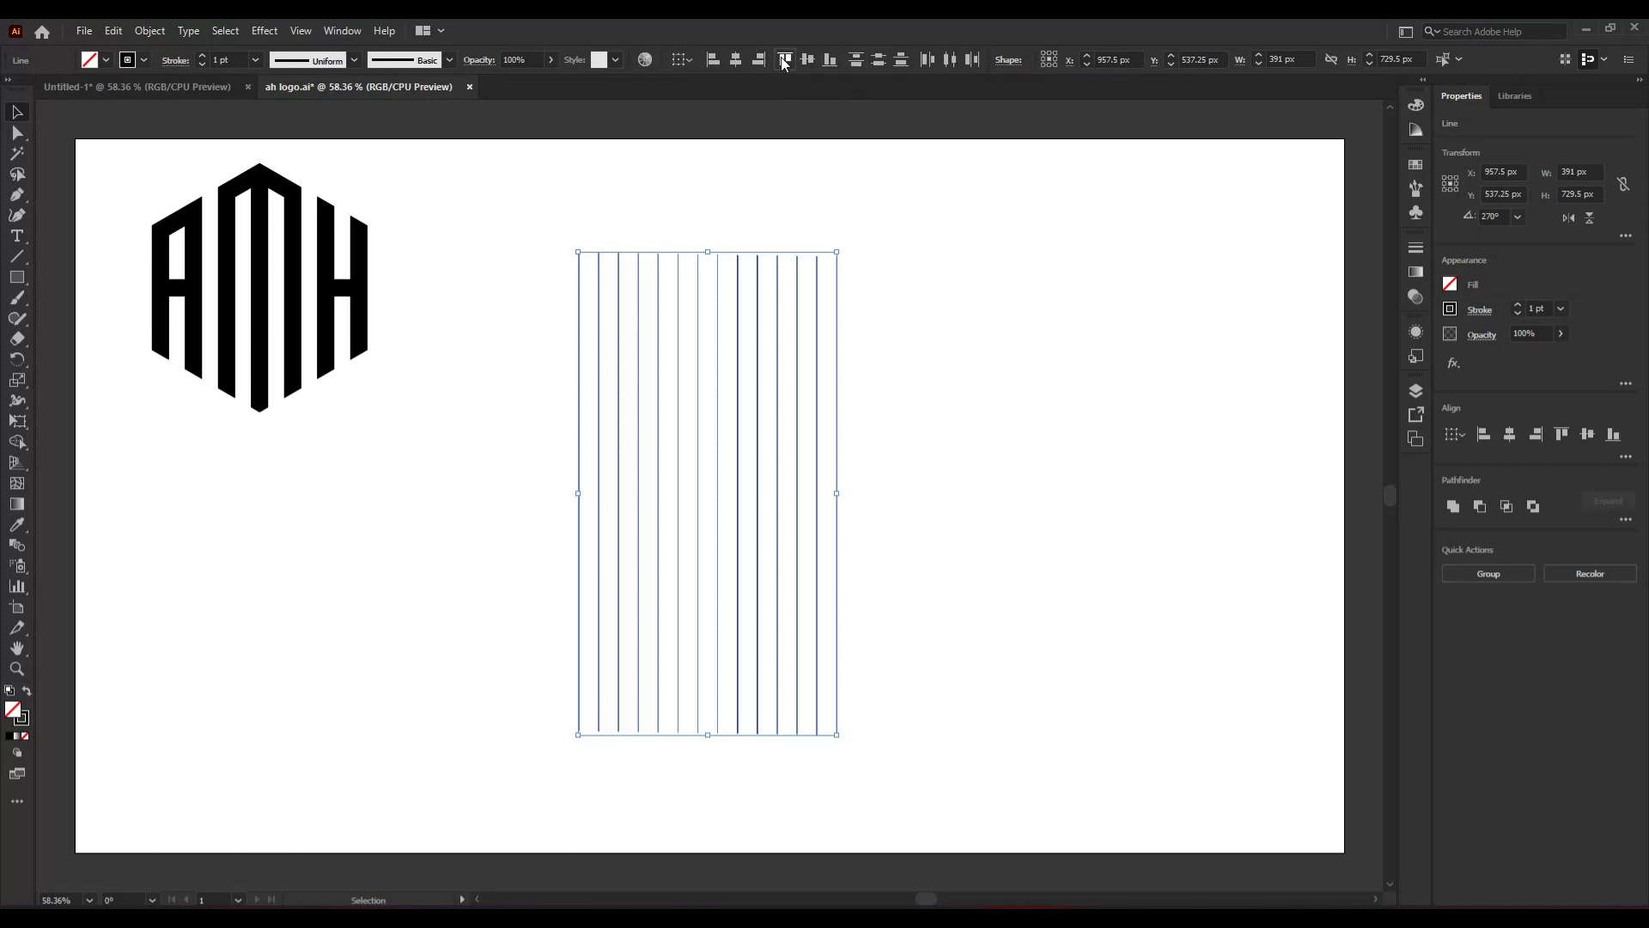
pyautogui.click(784, 60)
pyautogui.rightClick(706, 470)
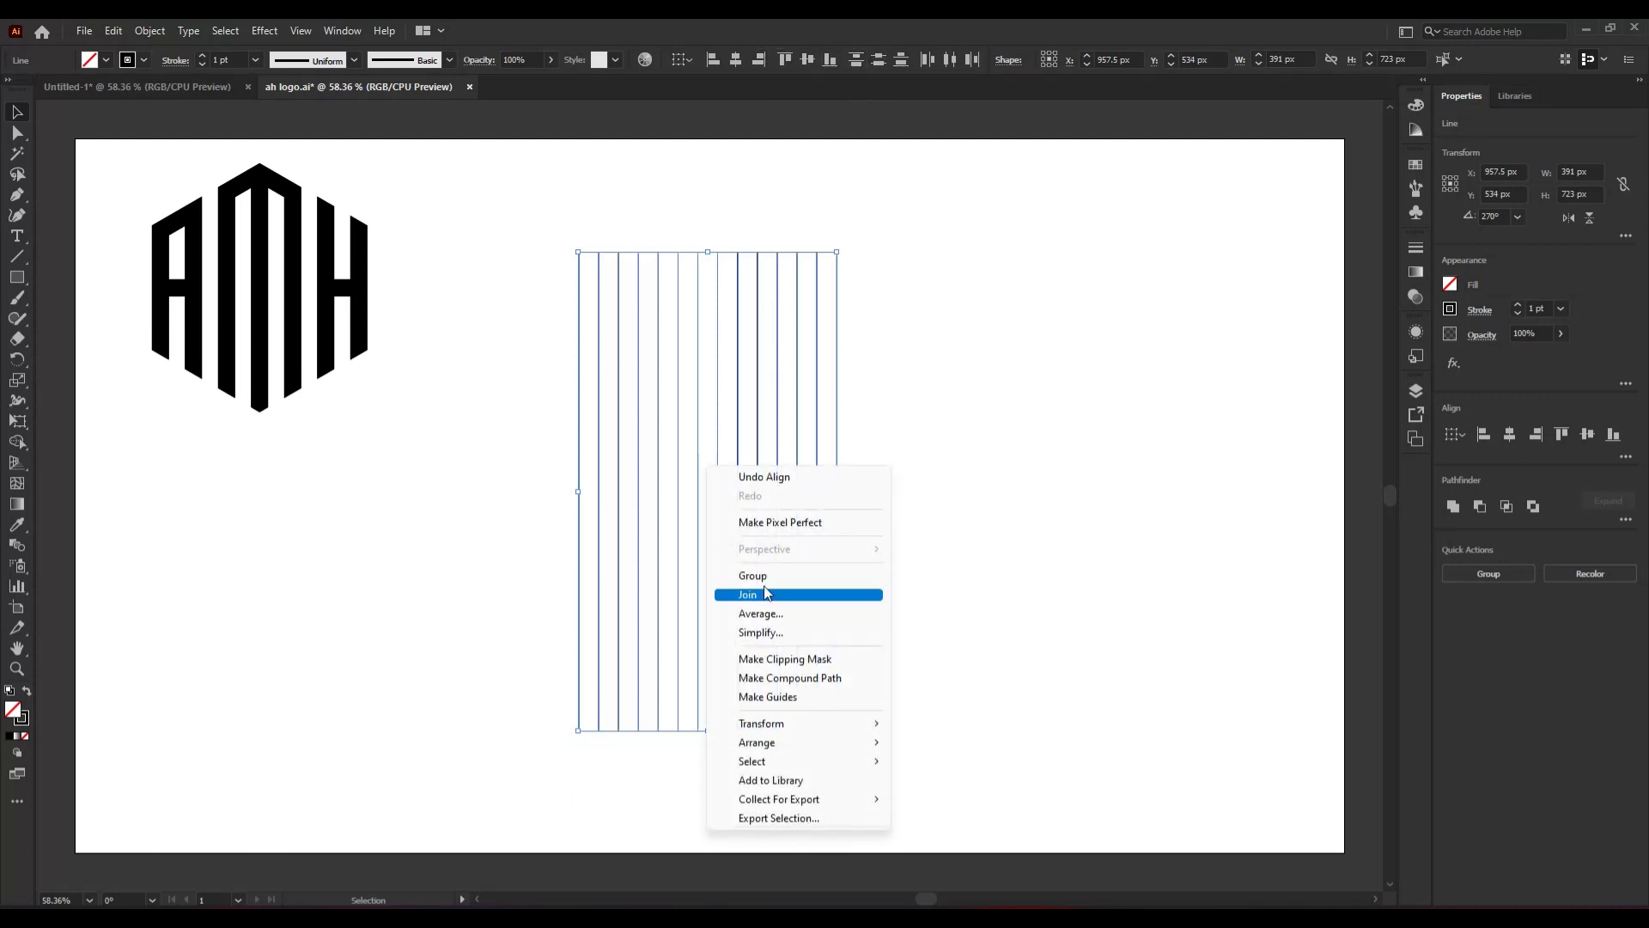
pyautogui.click(741, 574)
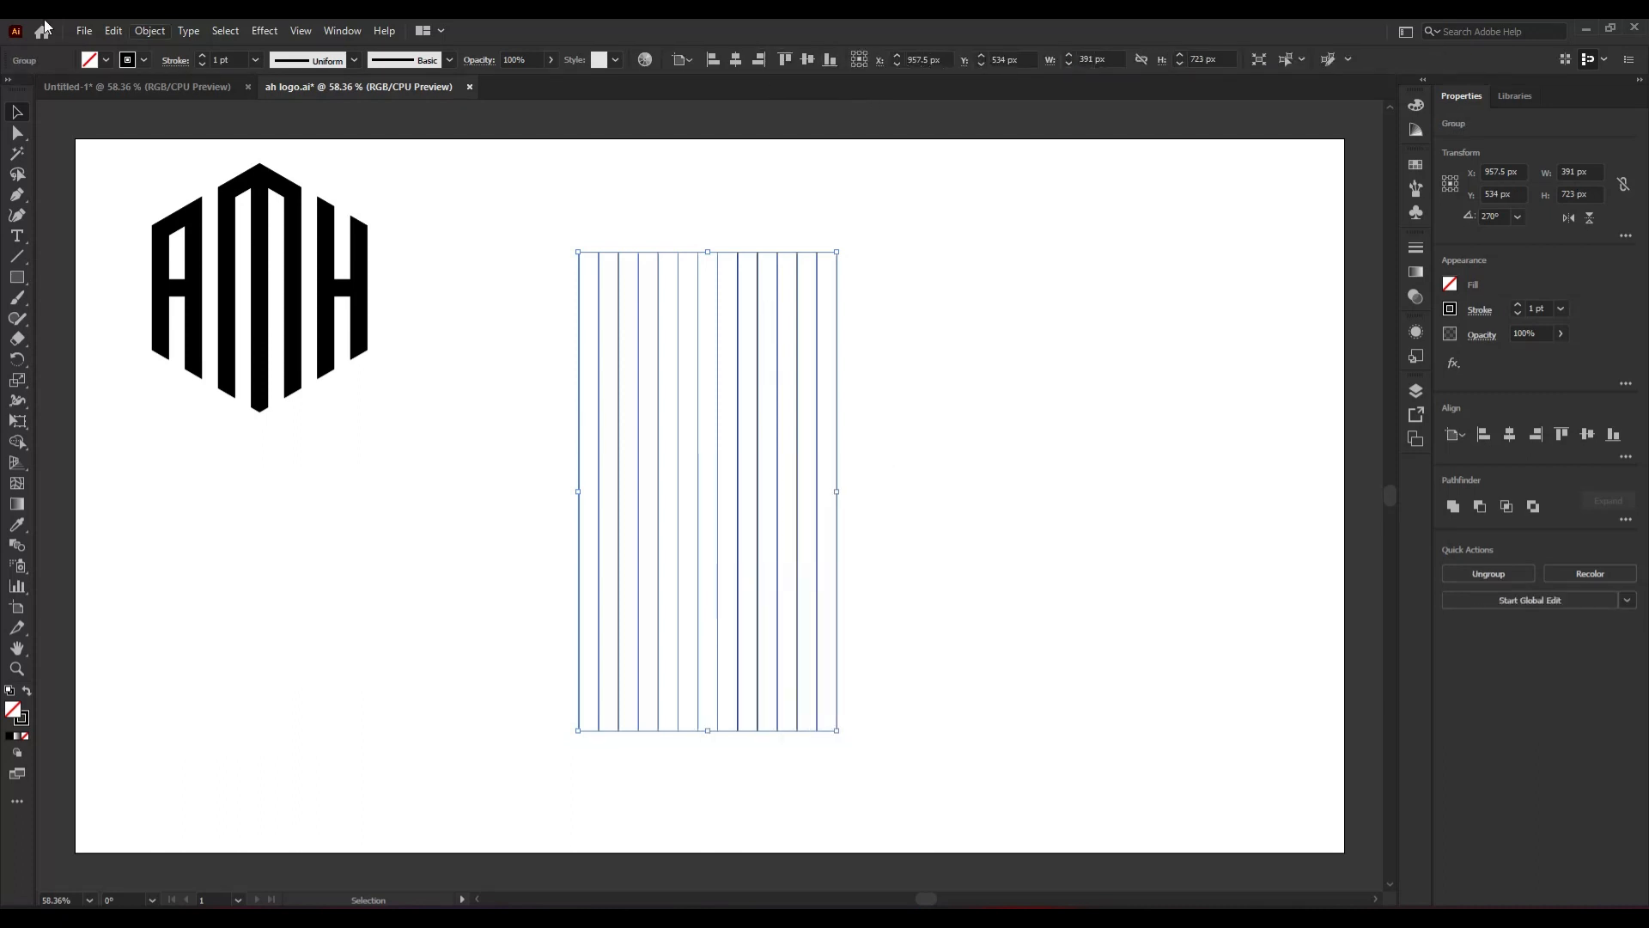
# - Paste a copy of the line group in place and rotate it 90° to form a crossed grid
pyautogui.click(115, 32)
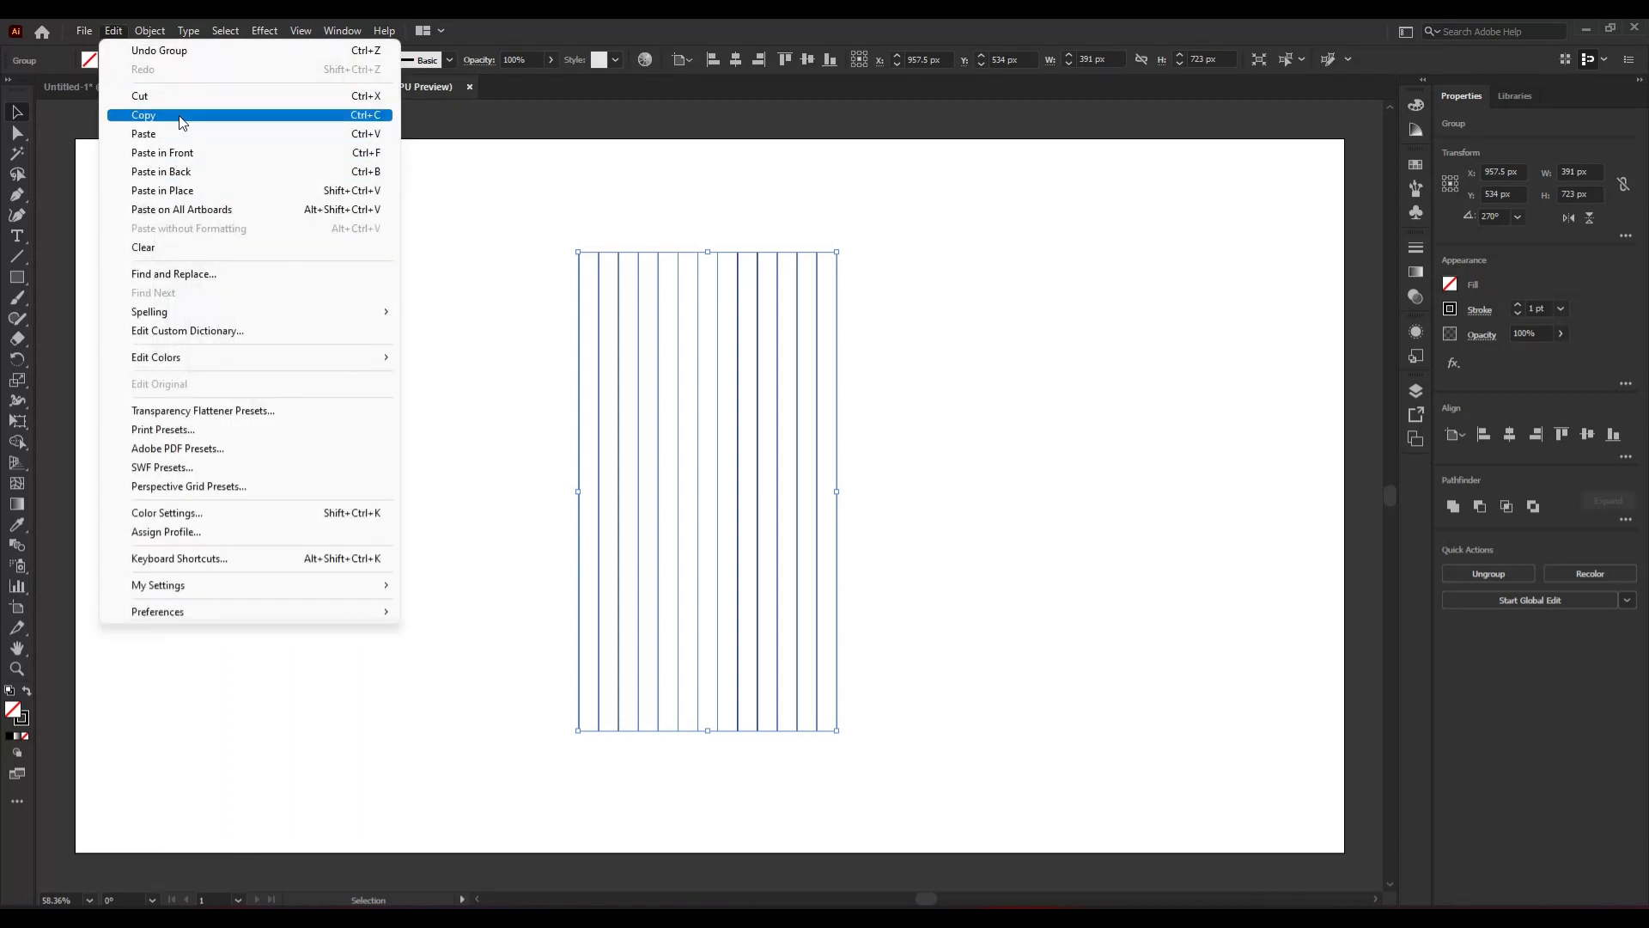
pyautogui.click(138, 114)
pyautogui.click(114, 31)
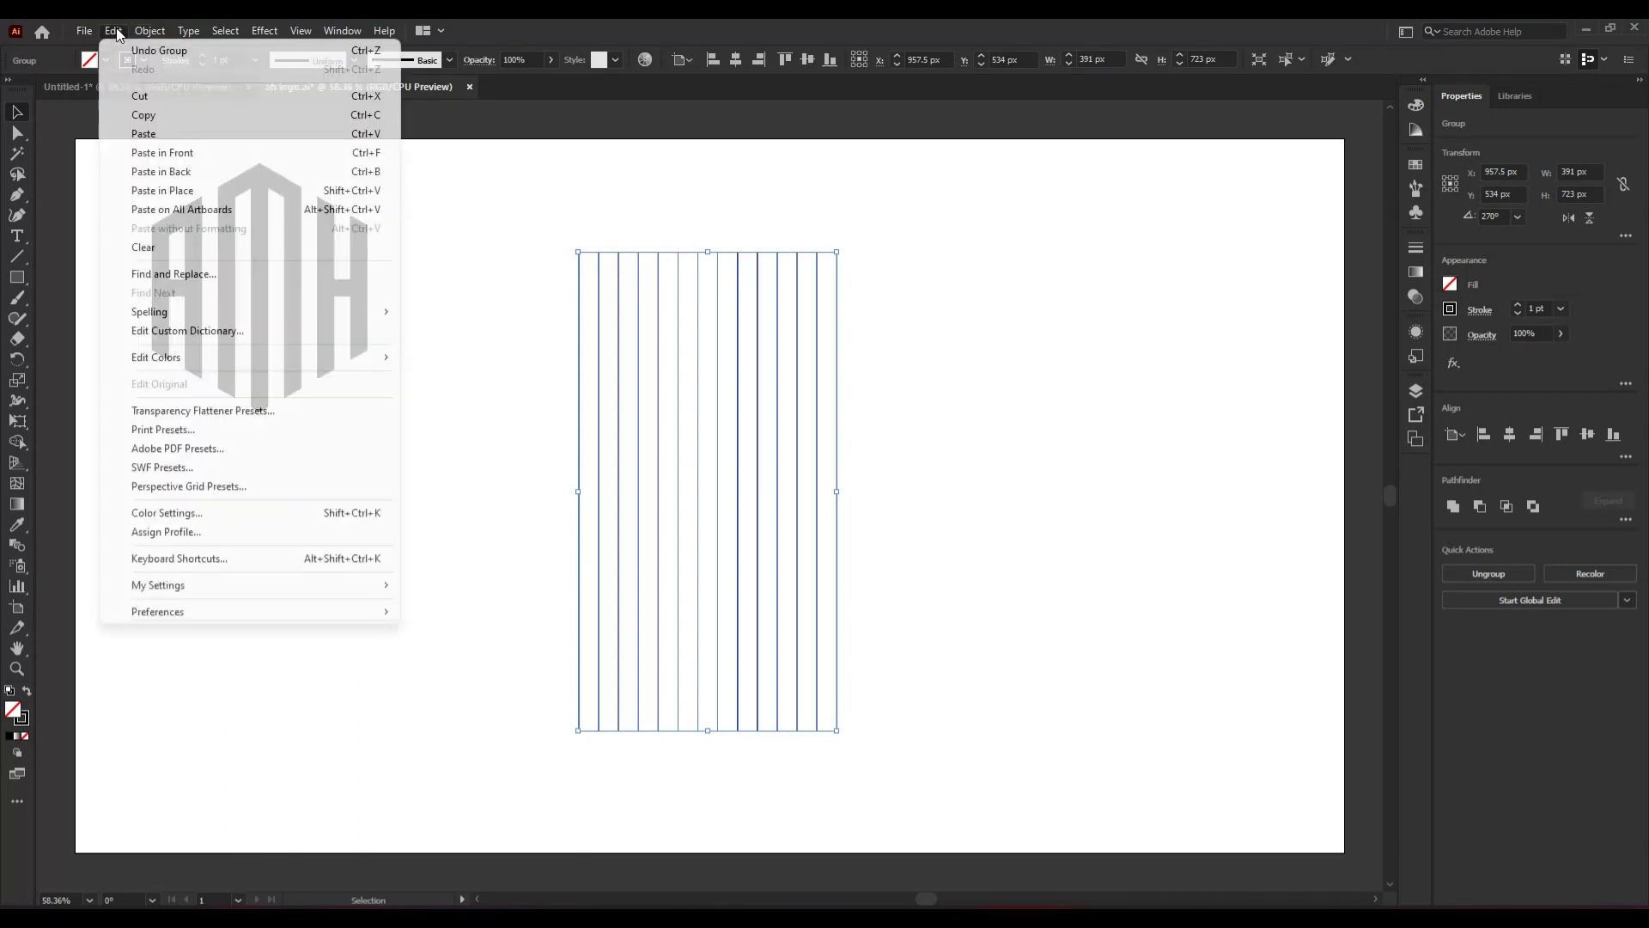
pyautogui.click(206, 189)
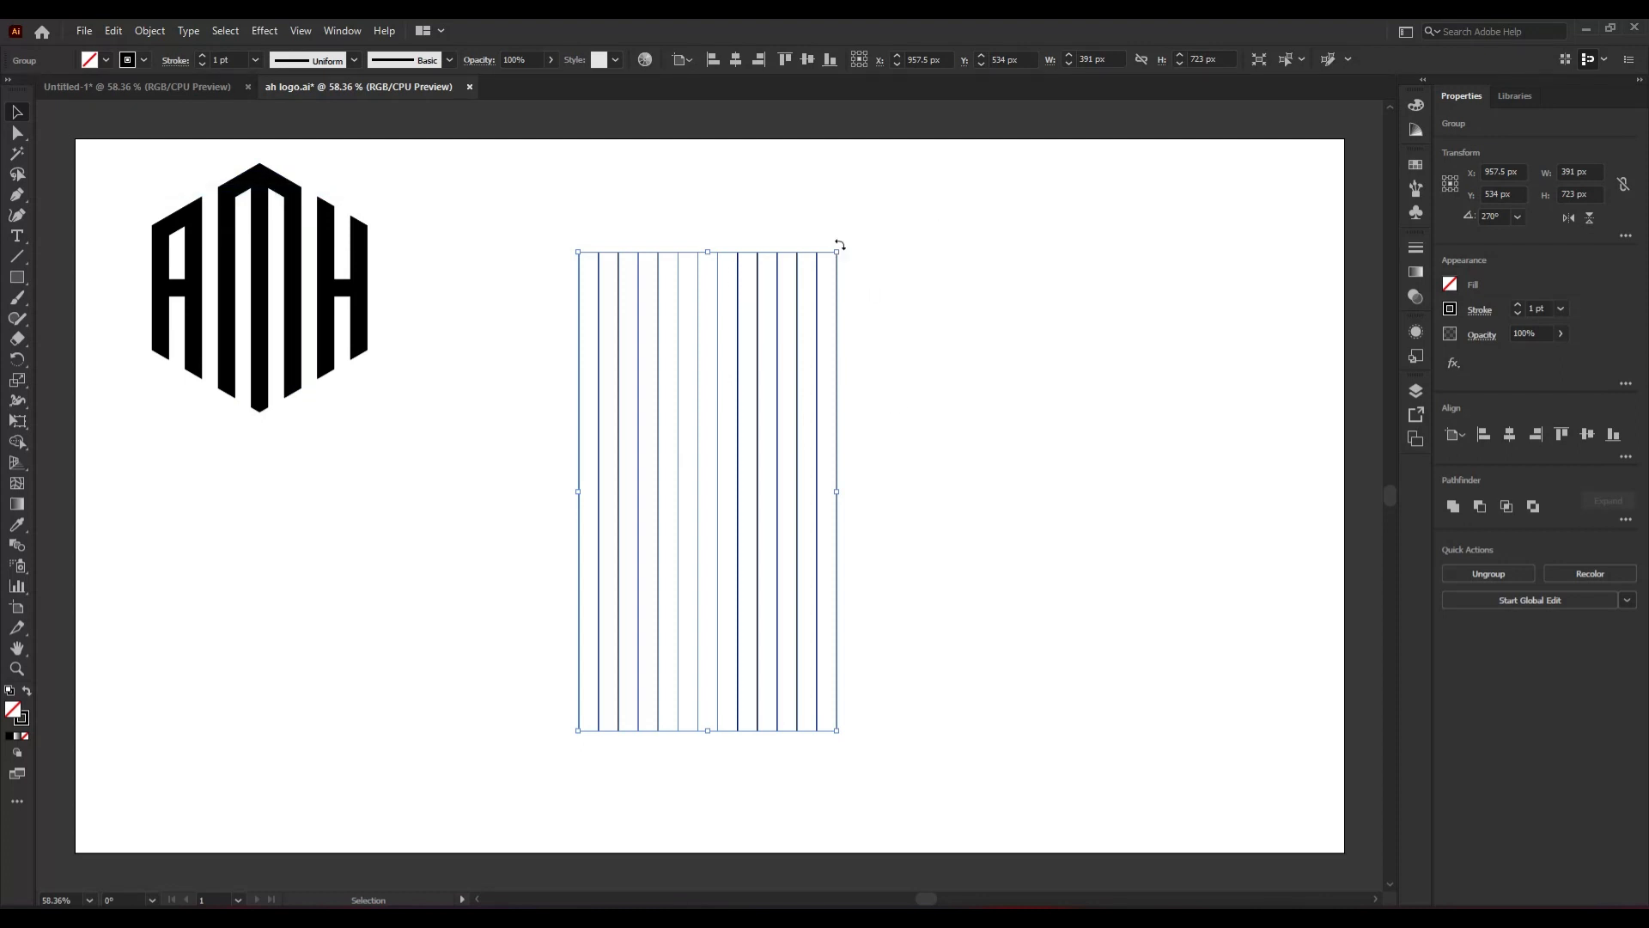
pyautogui.moveTo(862, 271); pyautogui.dragTo(1022, 698)
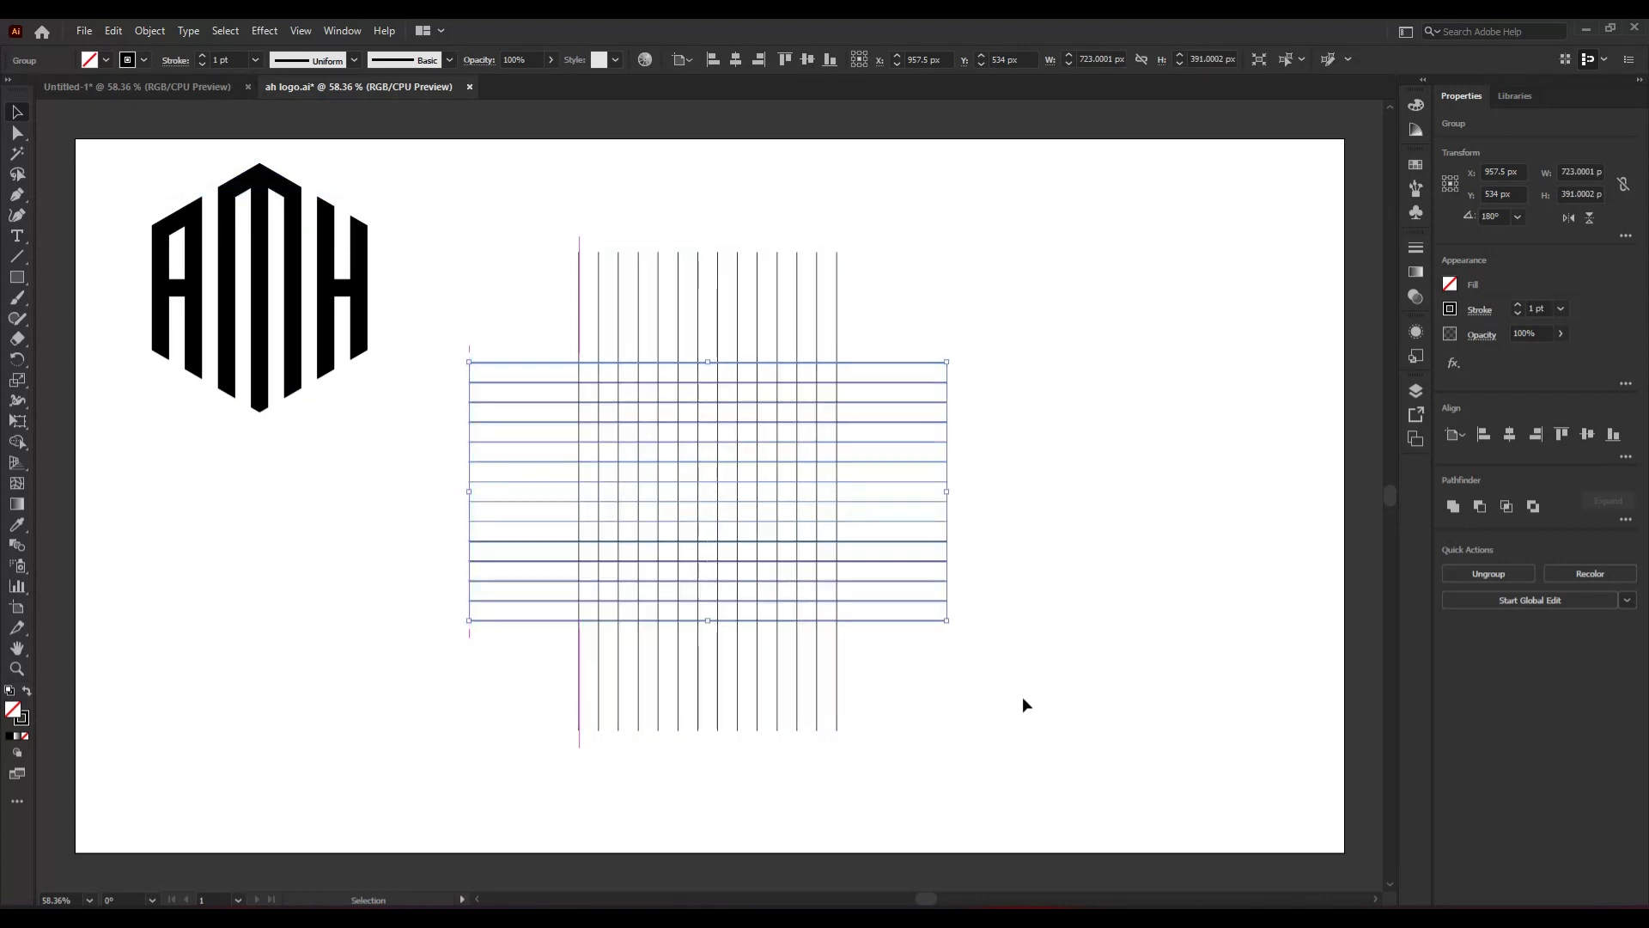
pyautogui.click(1022, 702)
# - Draw a circle about 390 px across with the Ellipse tool, fitted to the square where the line groups cross
pyautogui.click(18, 279)
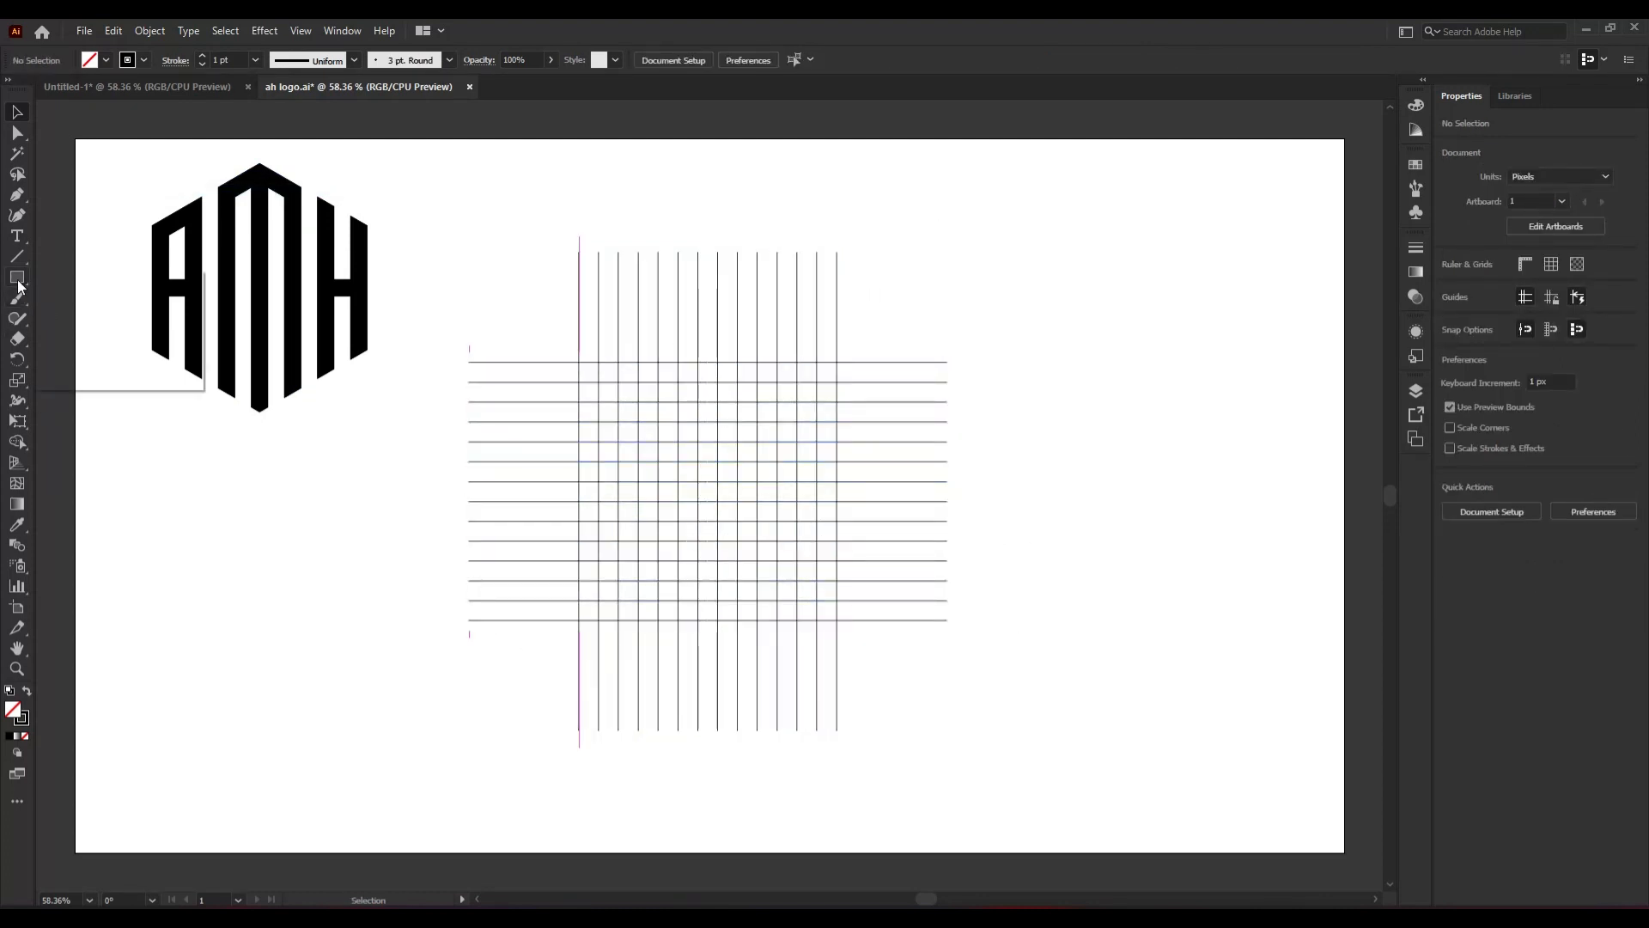
pyautogui.click(107, 320)
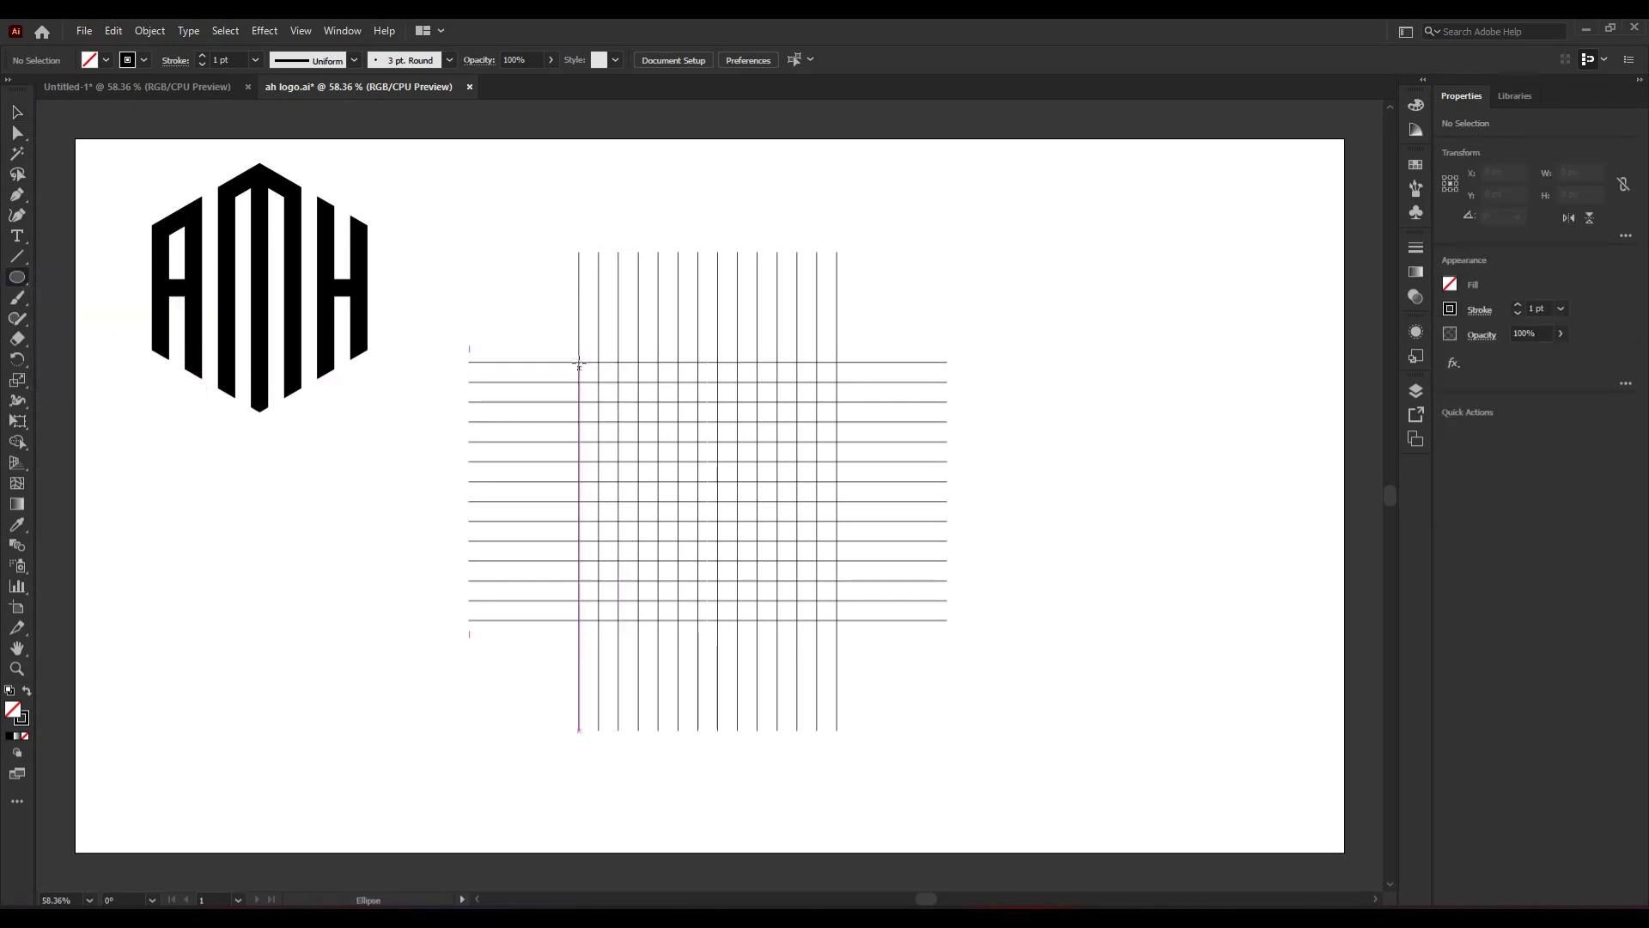
pyautogui.moveTo(644, 445); pyautogui.dragTo(834, 620)
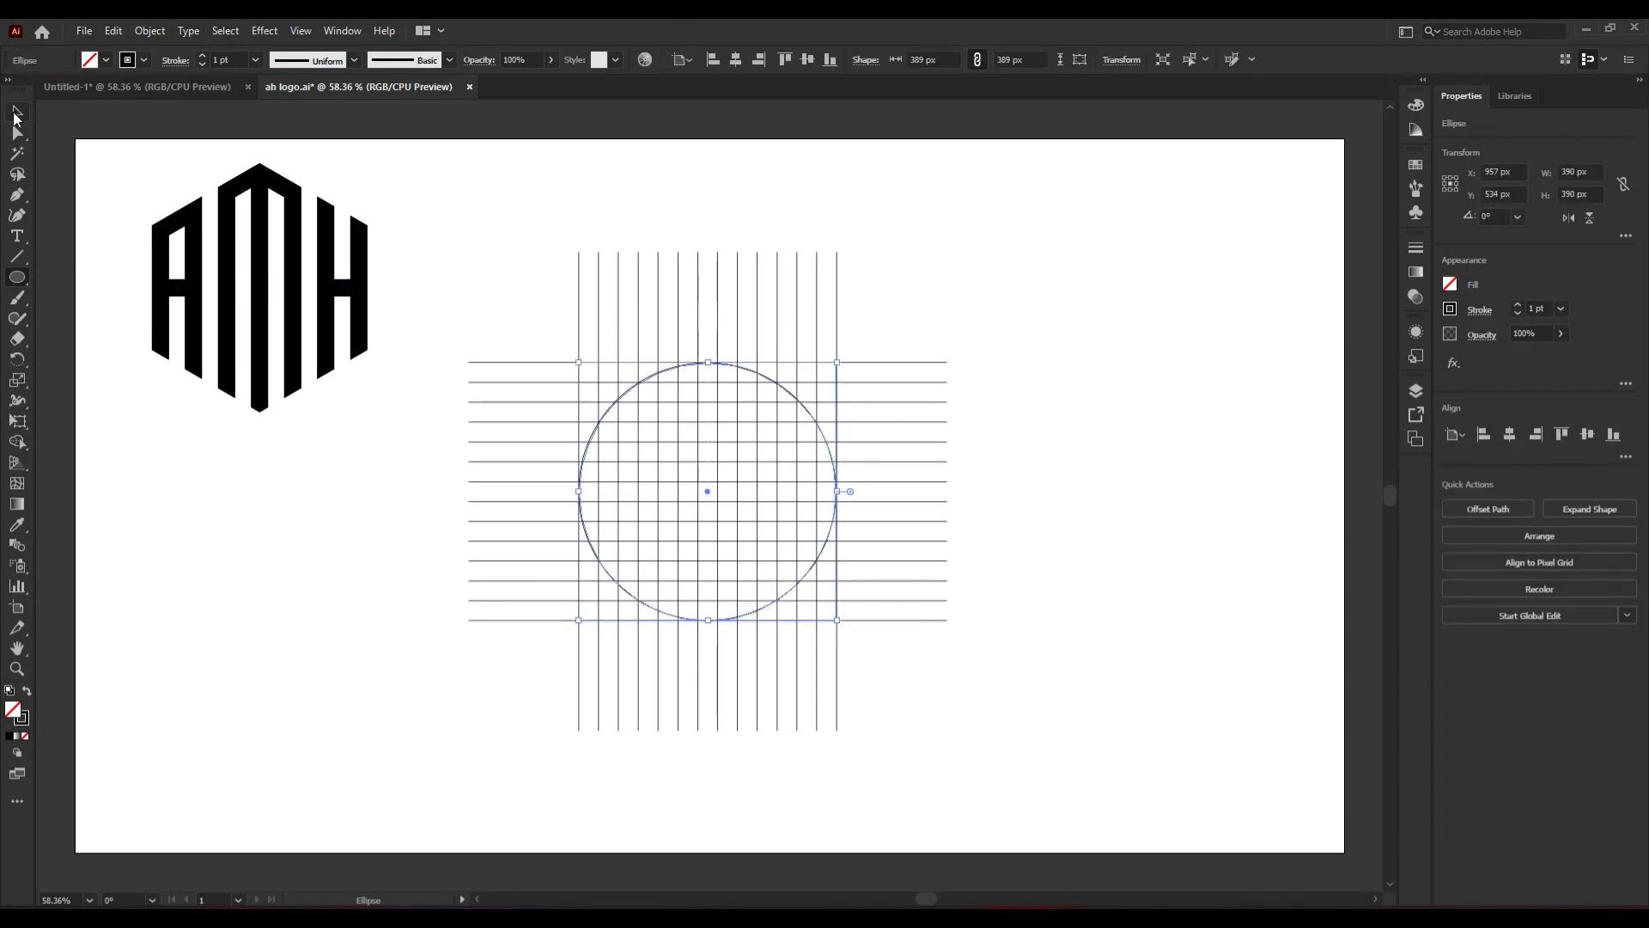
pyautogui.click(14, 114)
pyautogui.click(365, 687)
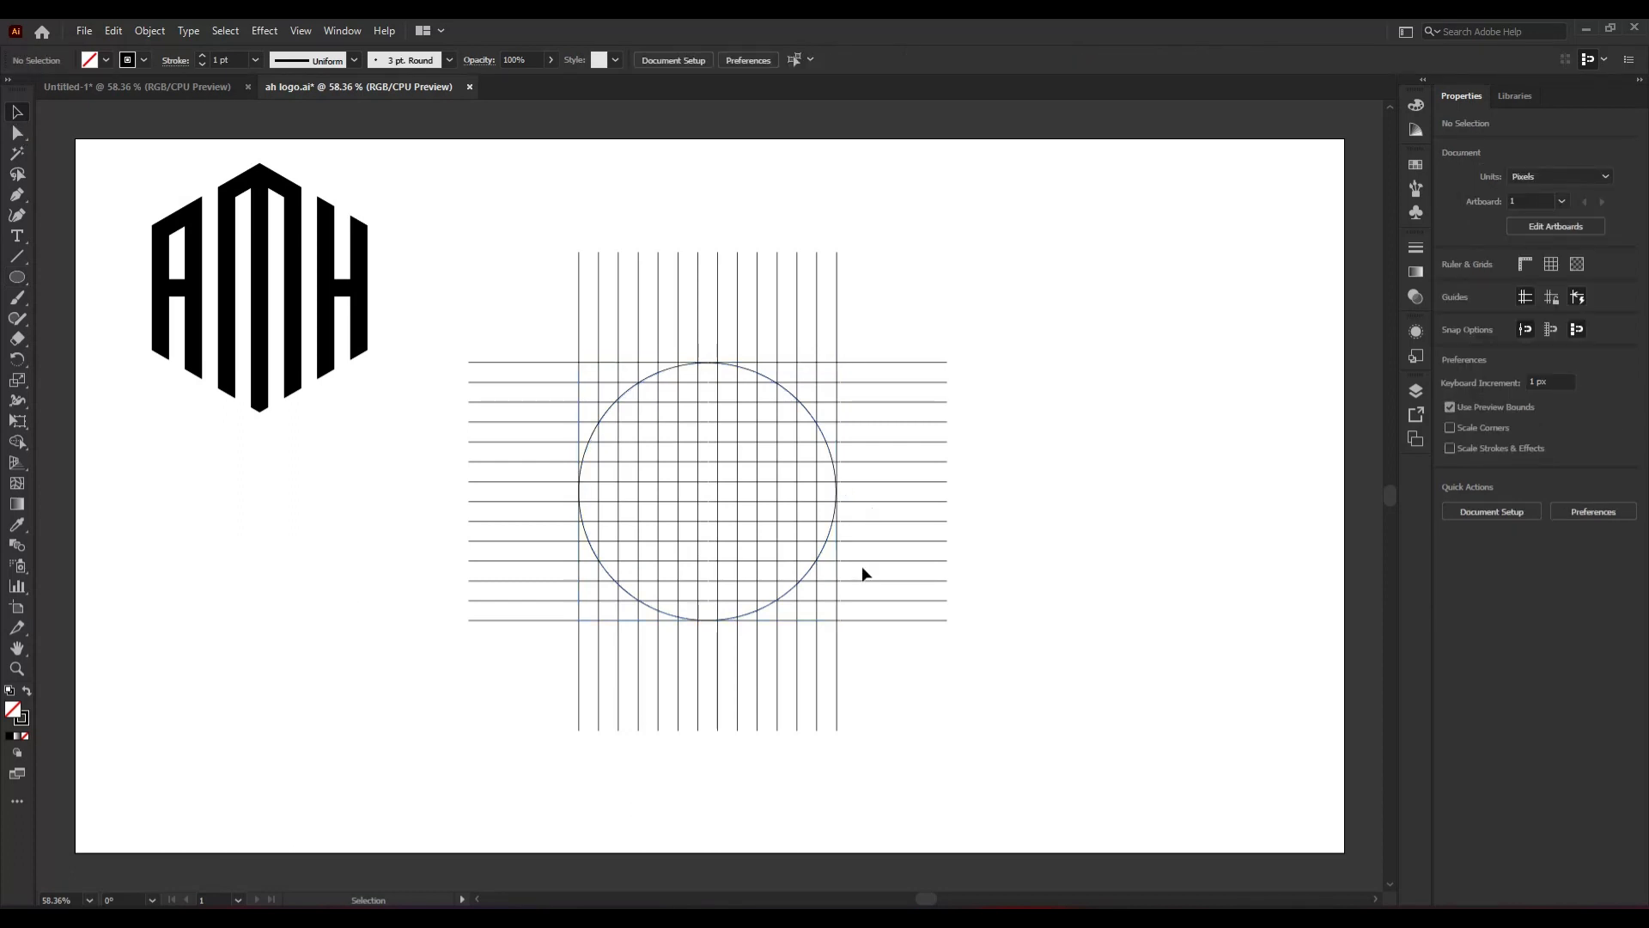
# - Paste a copy of the circle in place and scale it about its centre to 329 px, one grid cell inside the original
pyautogui.click(790, 595)
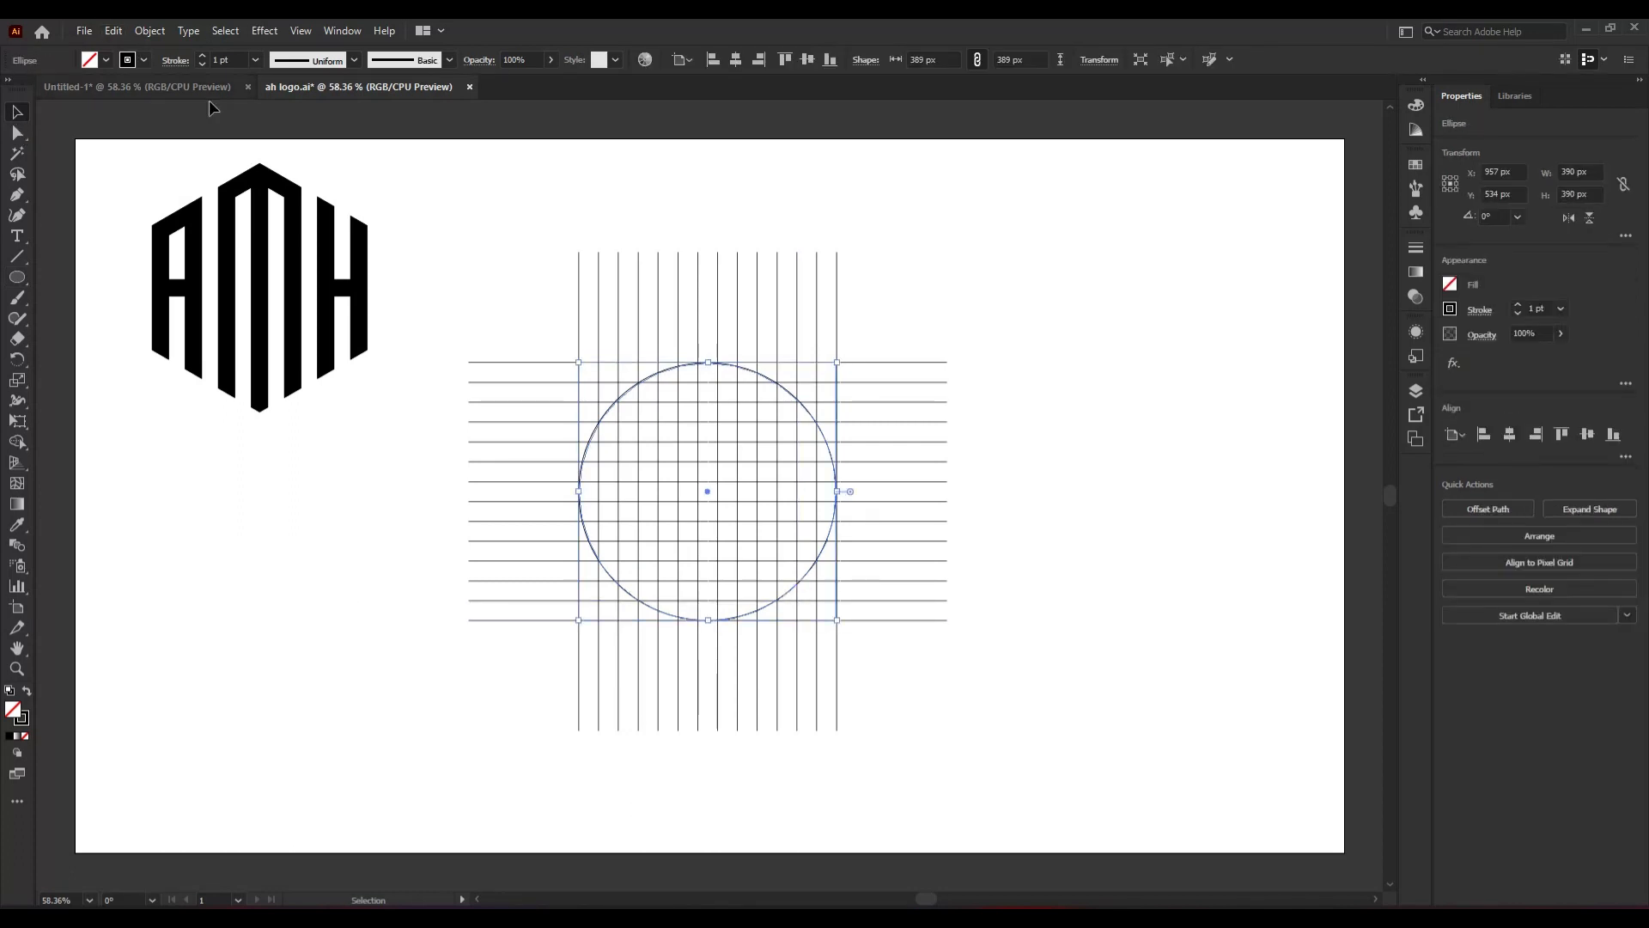
pyautogui.click(116, 31)
pyautogui.click(143, 115)
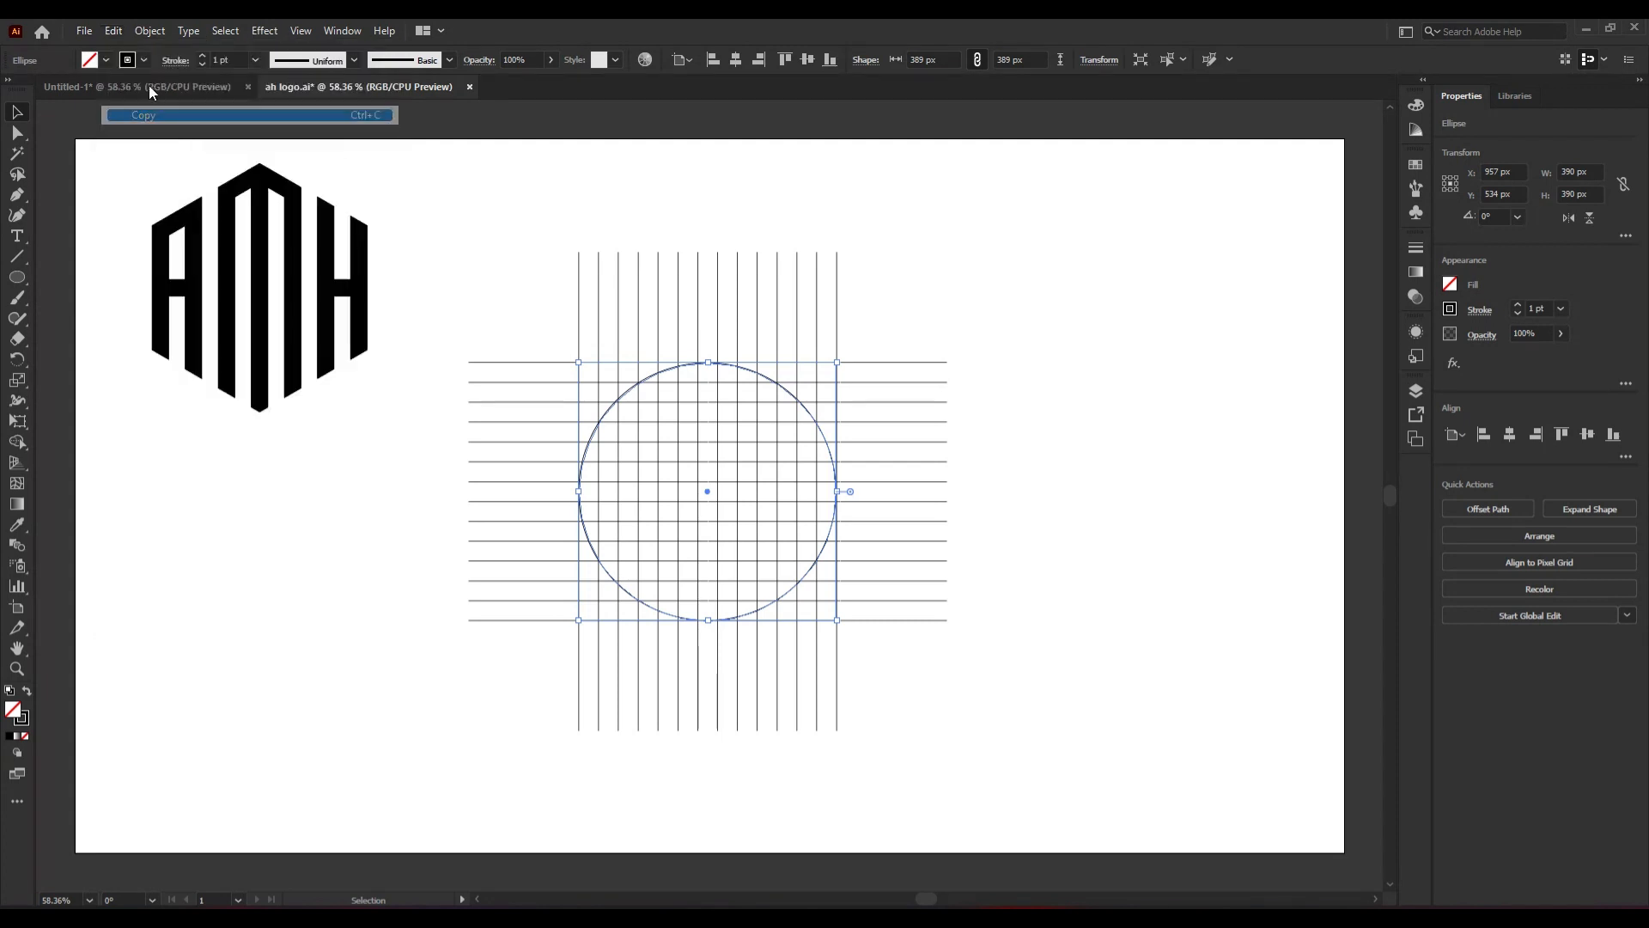
pyautogui.click(111, 31)
pyautogui.click(181, 209)
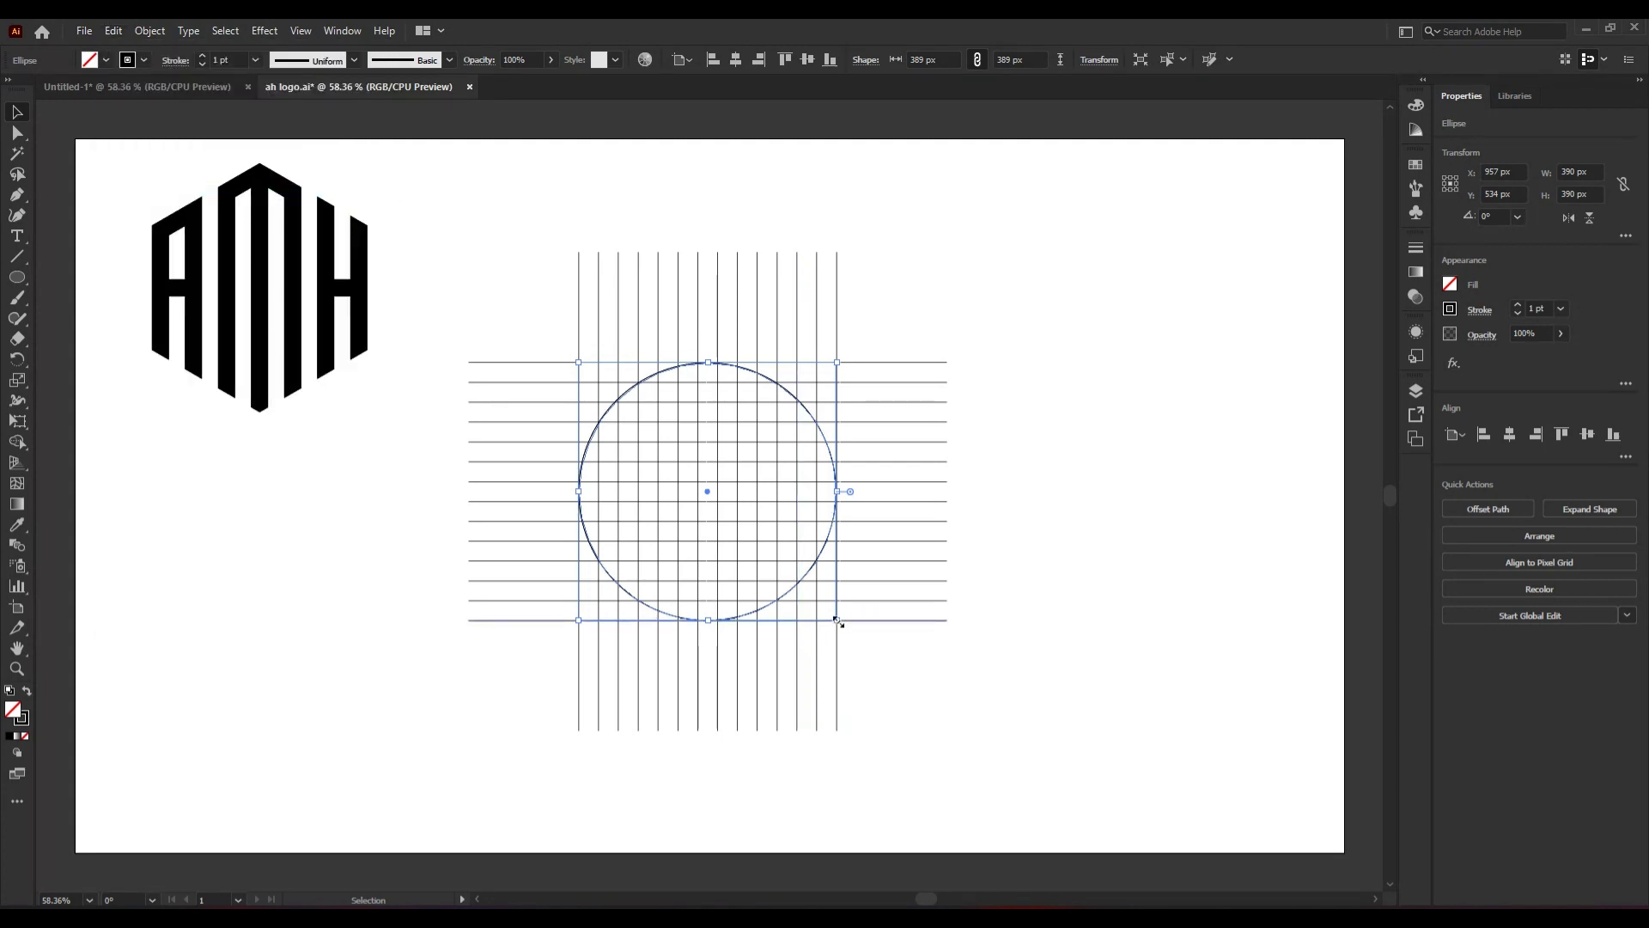
pyautogui.moveTo(836, 619); pyautogui.dragTo(817, 602)
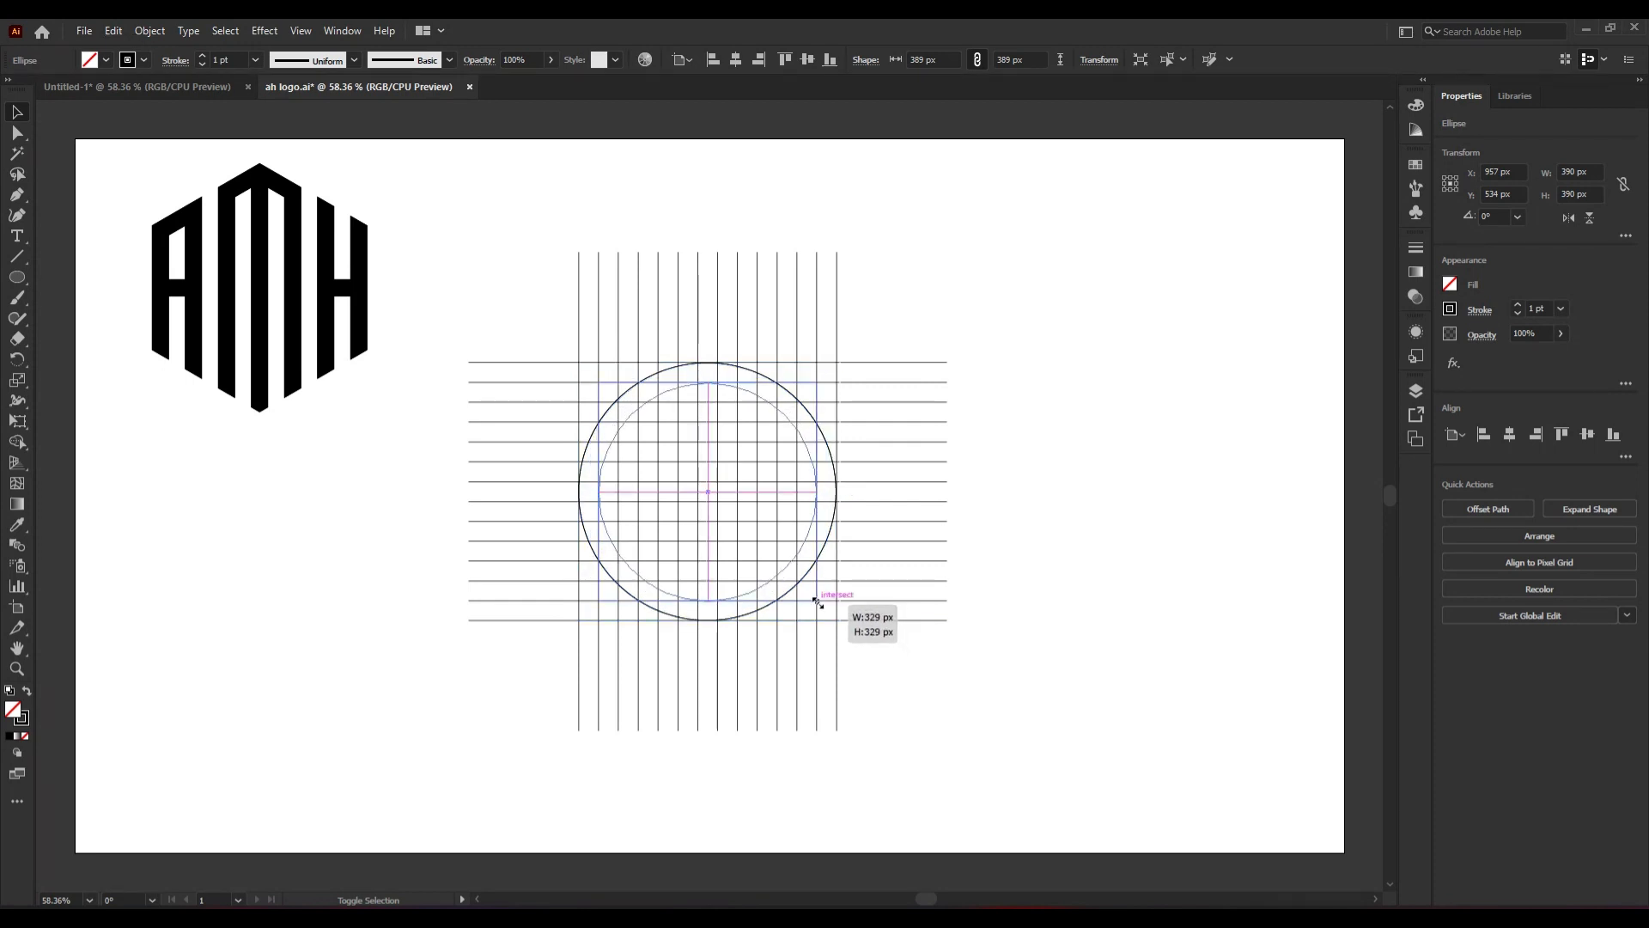
pyautogui.moveTo(817, 603); pyautogui.dragTo(817, 602)
pyautogui.click(957, 674)
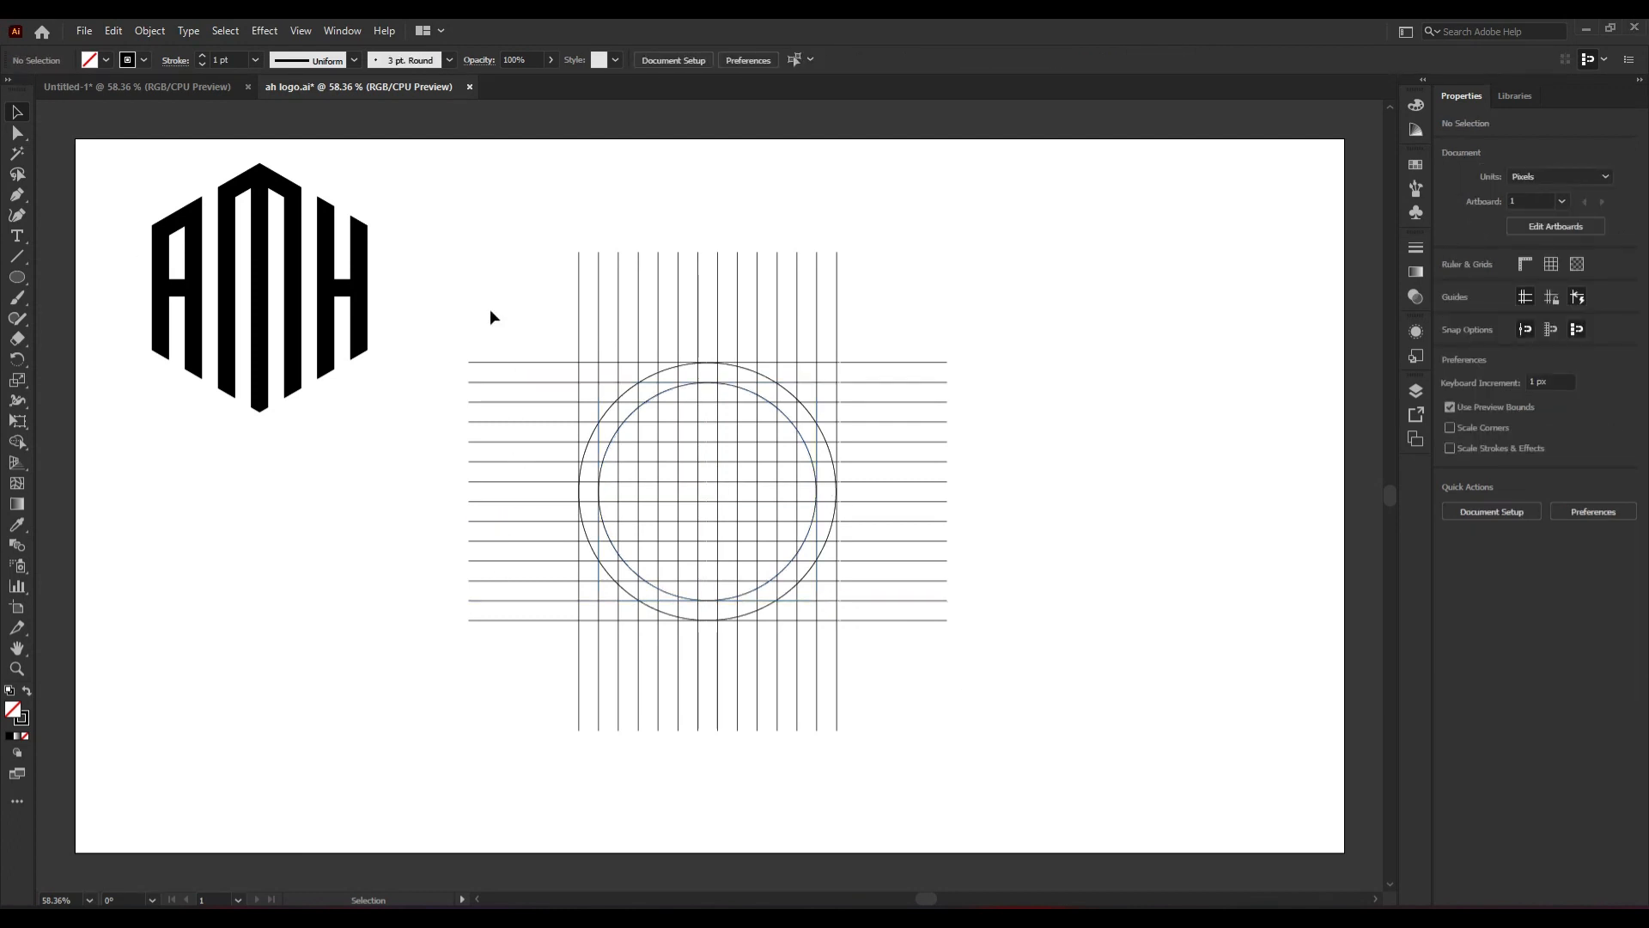
# - Select the grid and both circles, and merge the ring's left-side cells into one crescent with the Shape Builder
pyautogui.moveTo(490, 313); pyautogui.dragTo(914, 664)
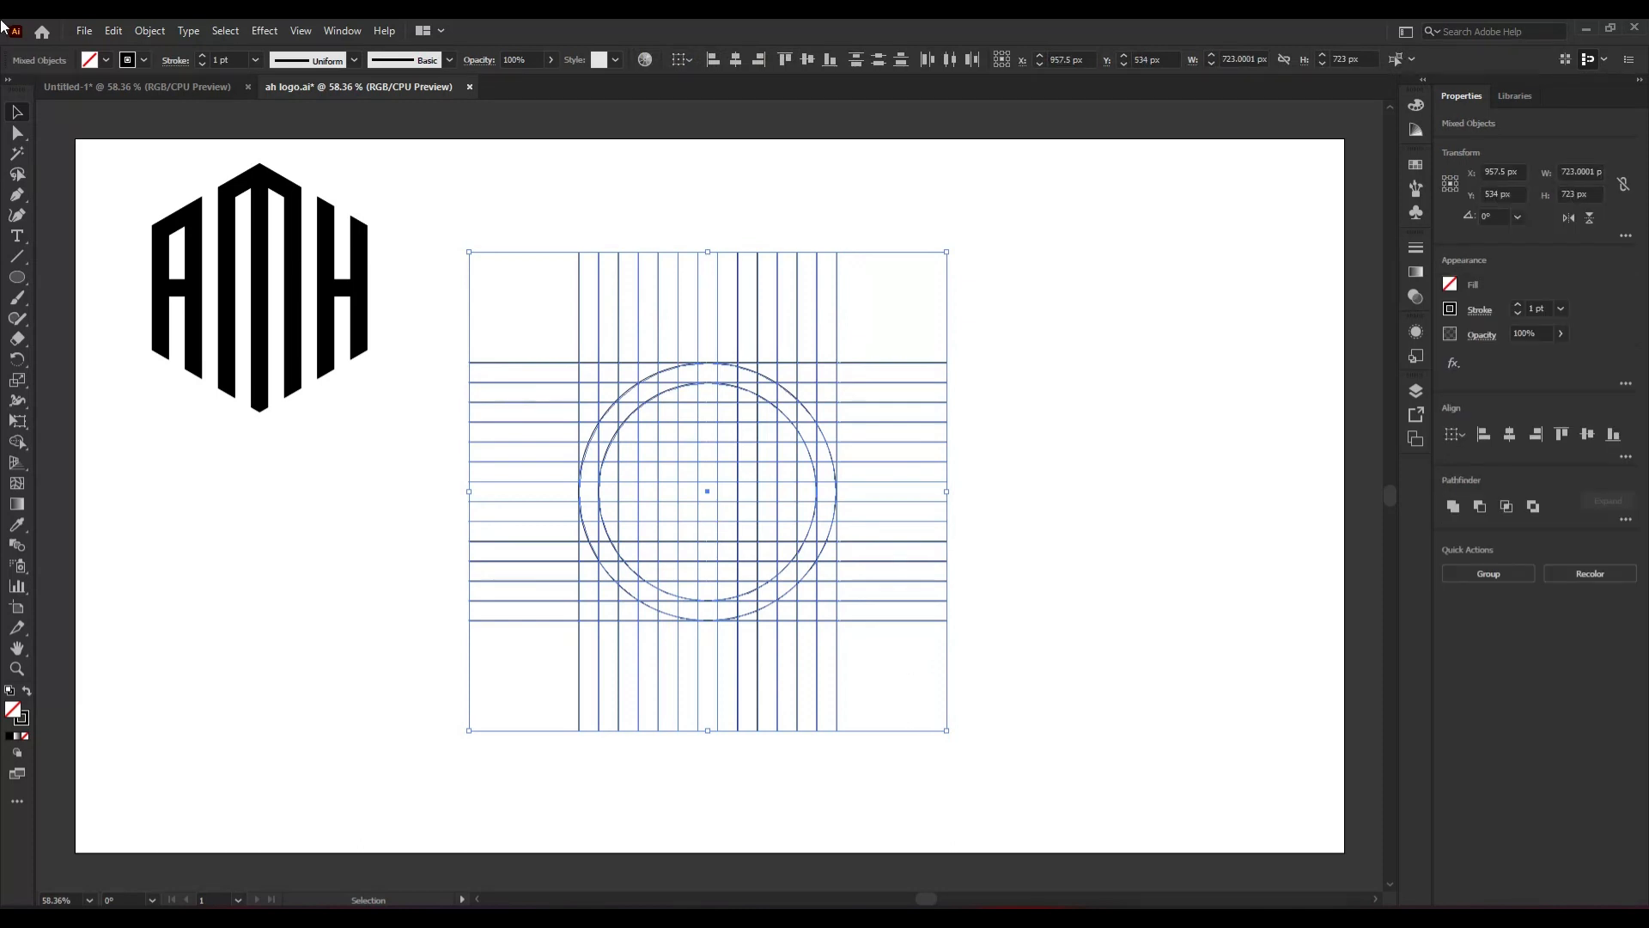
pyautogui.click(16, 441)
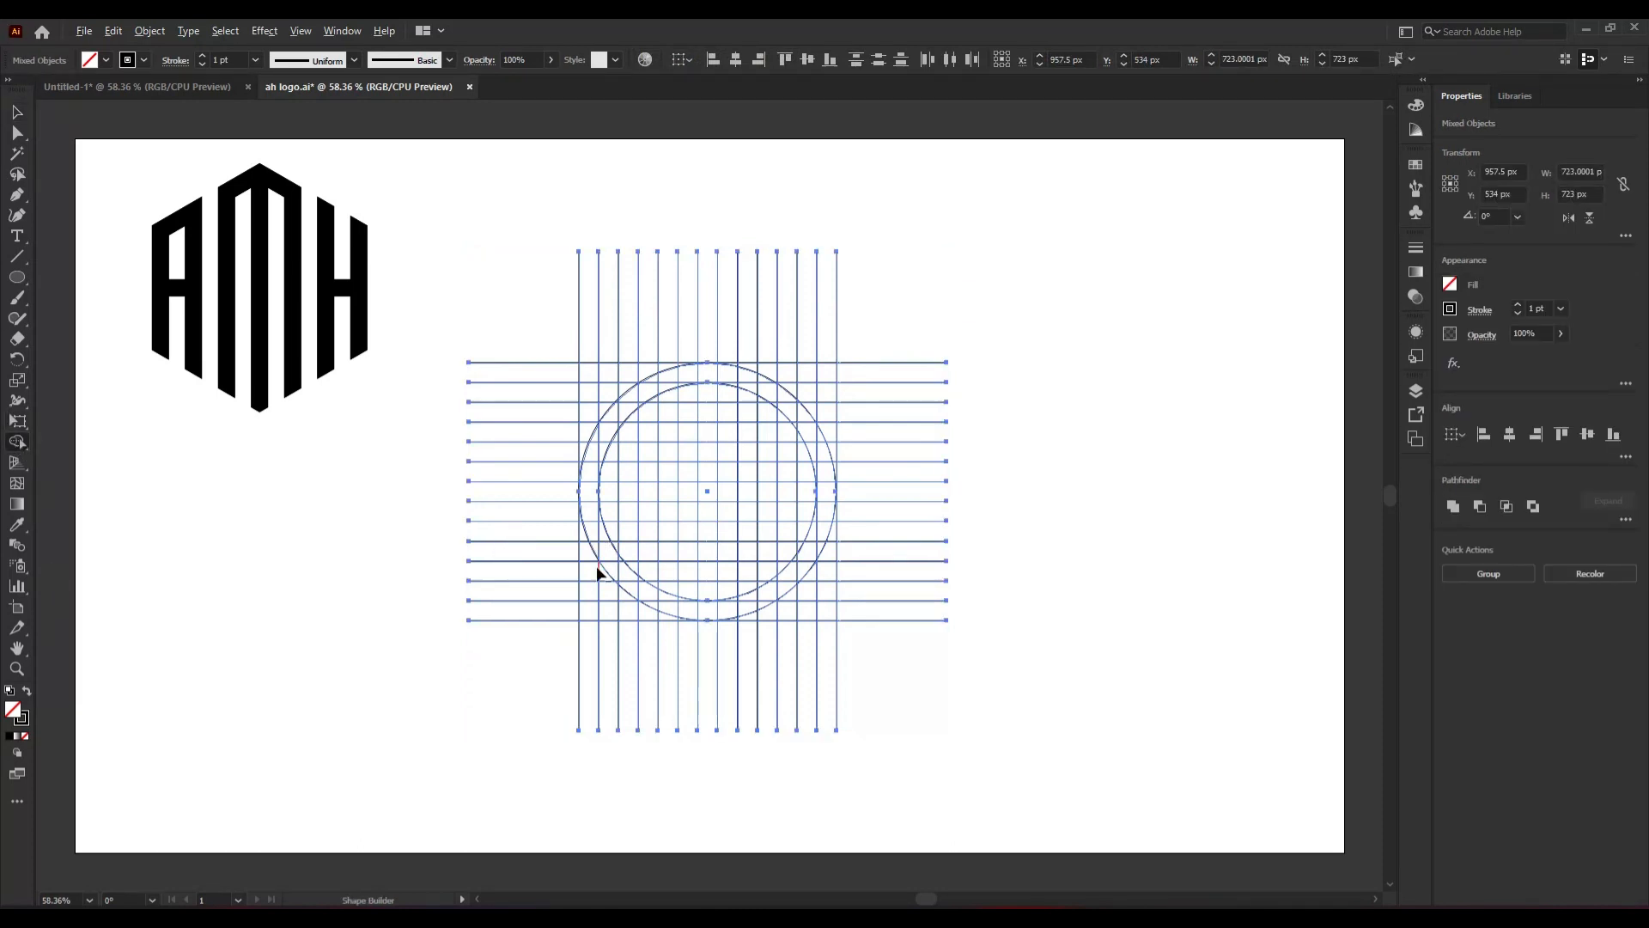
pyautogui.scroll(1, 596, 566)
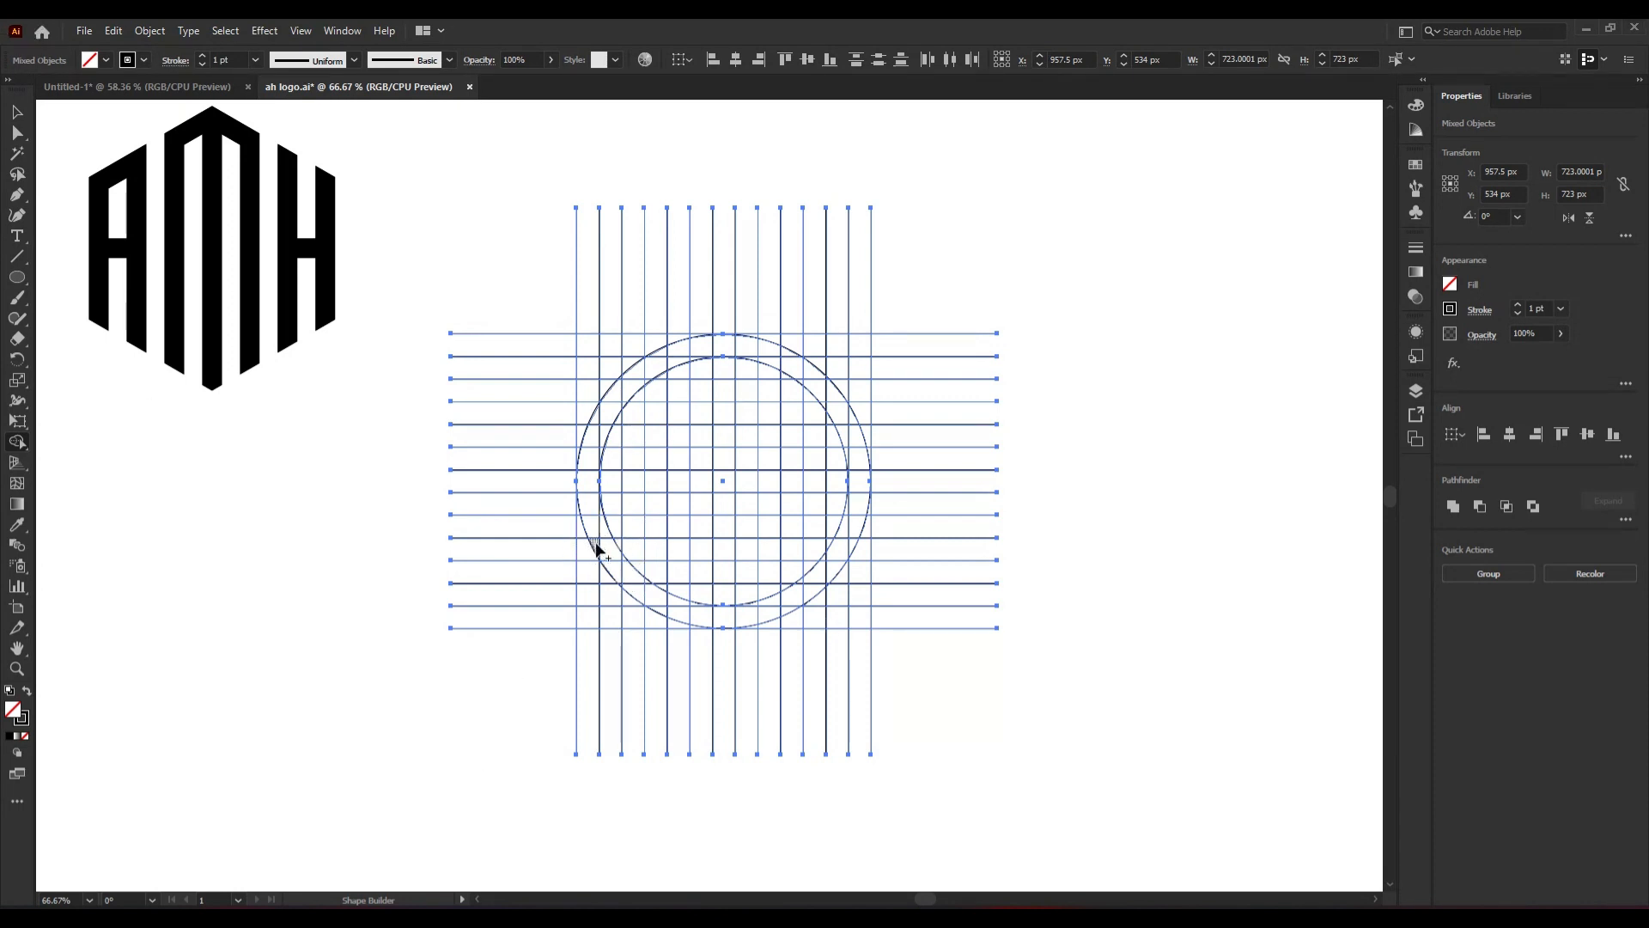
pyautogui.moveTo(596, 550)
pyautogui.mouseDown()
pyautogui.moveTo(601, 422)
pyautogui.moveTo(596, 472)
pyautogui.mouseUp()
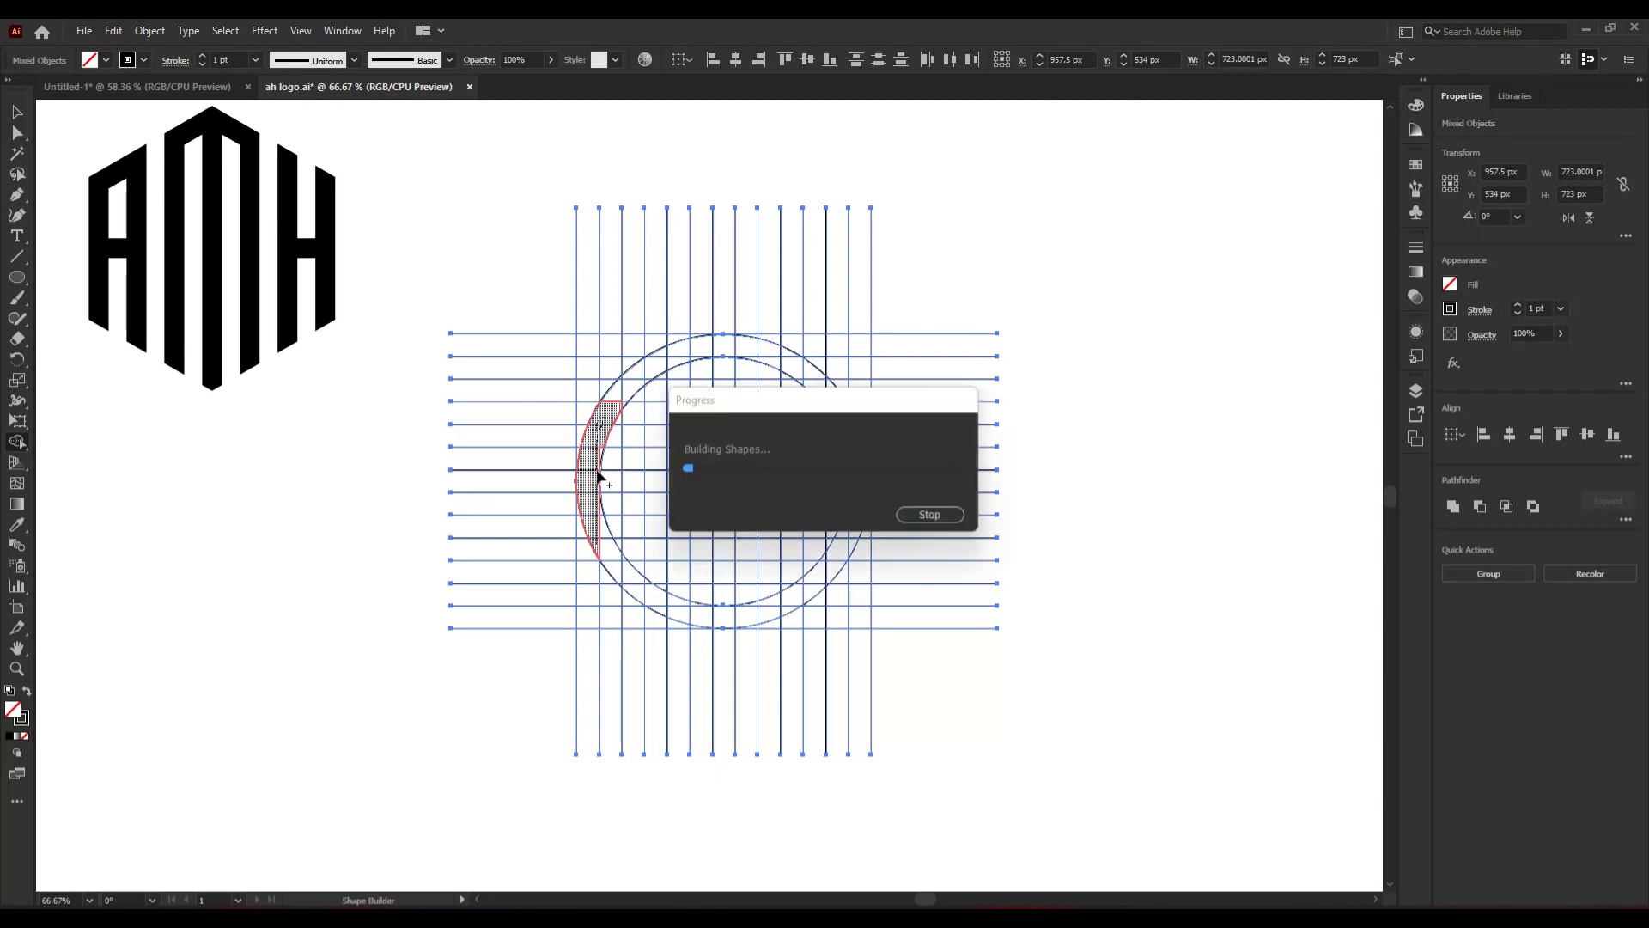
pyautogui.scroll(3, 607, 472)
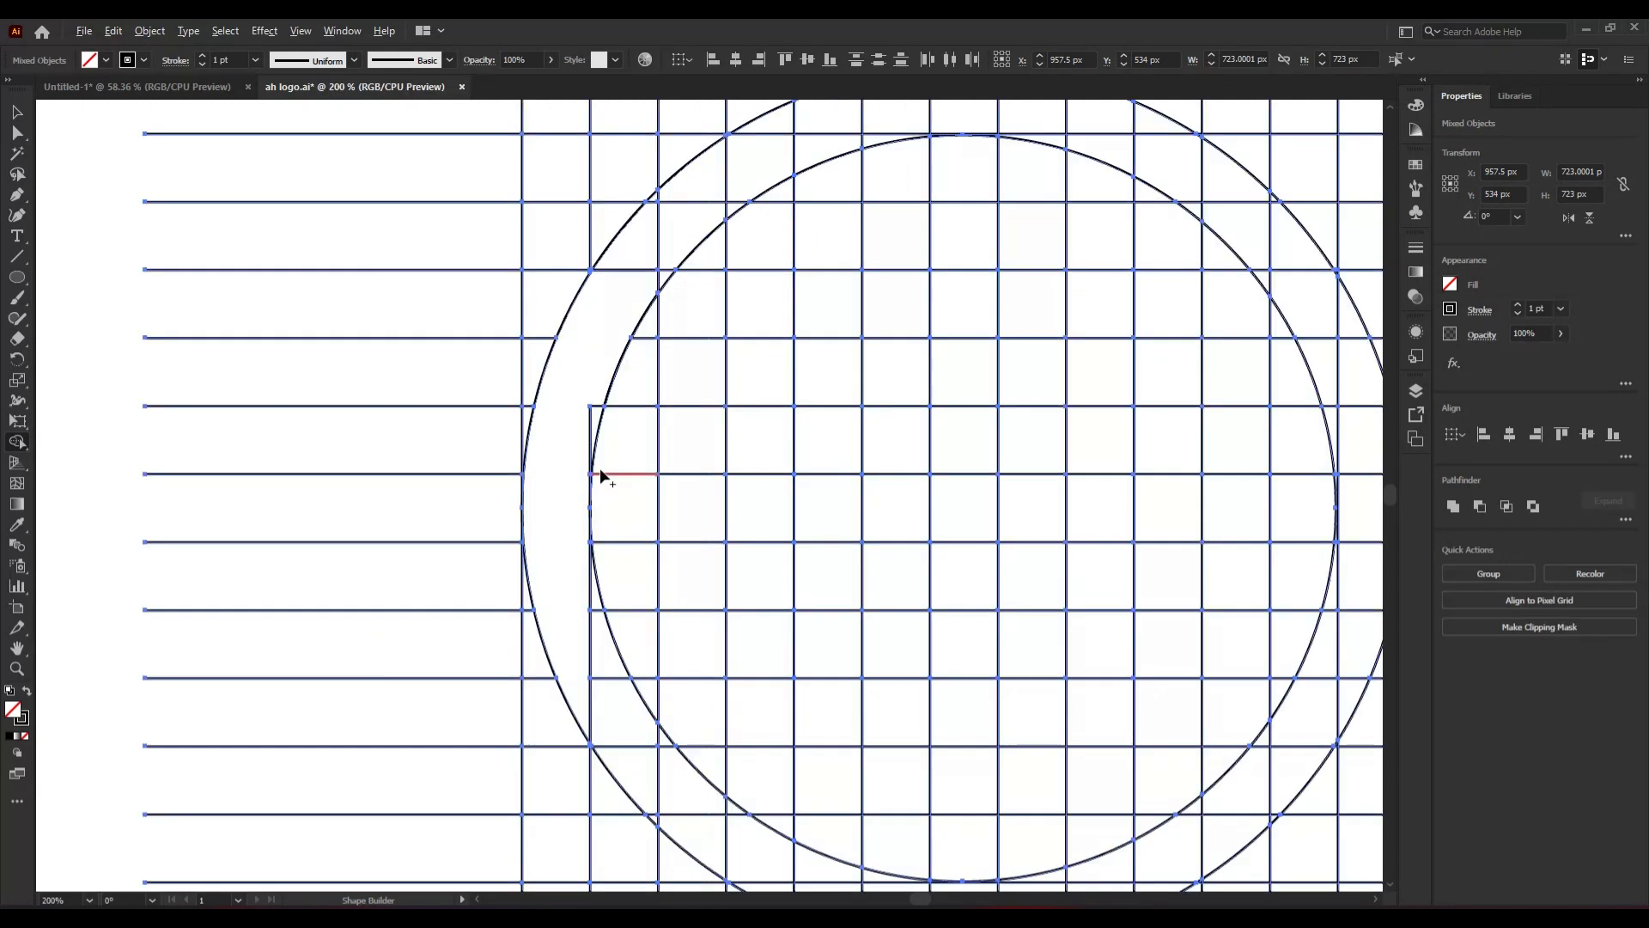
# - Set the fill to black, and extend the crescent along the ring and down the third grid column as the A's stem
pyautogui.click(106, 60)
pyautogui.click(48, 90)
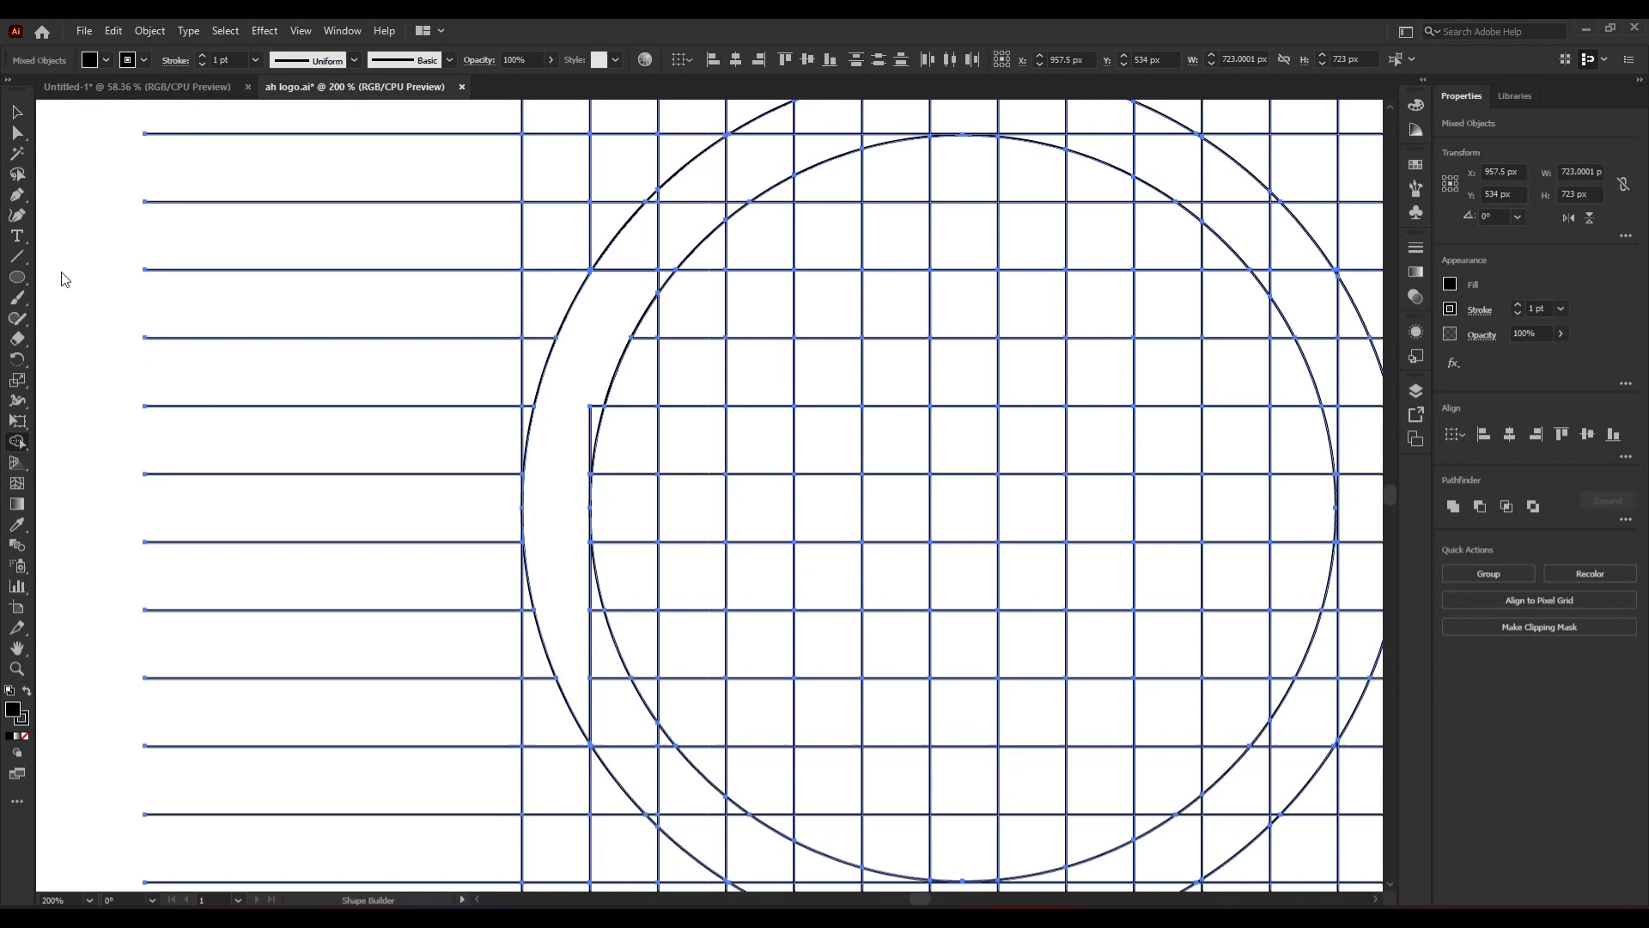
pyautogui.click(551, 554)
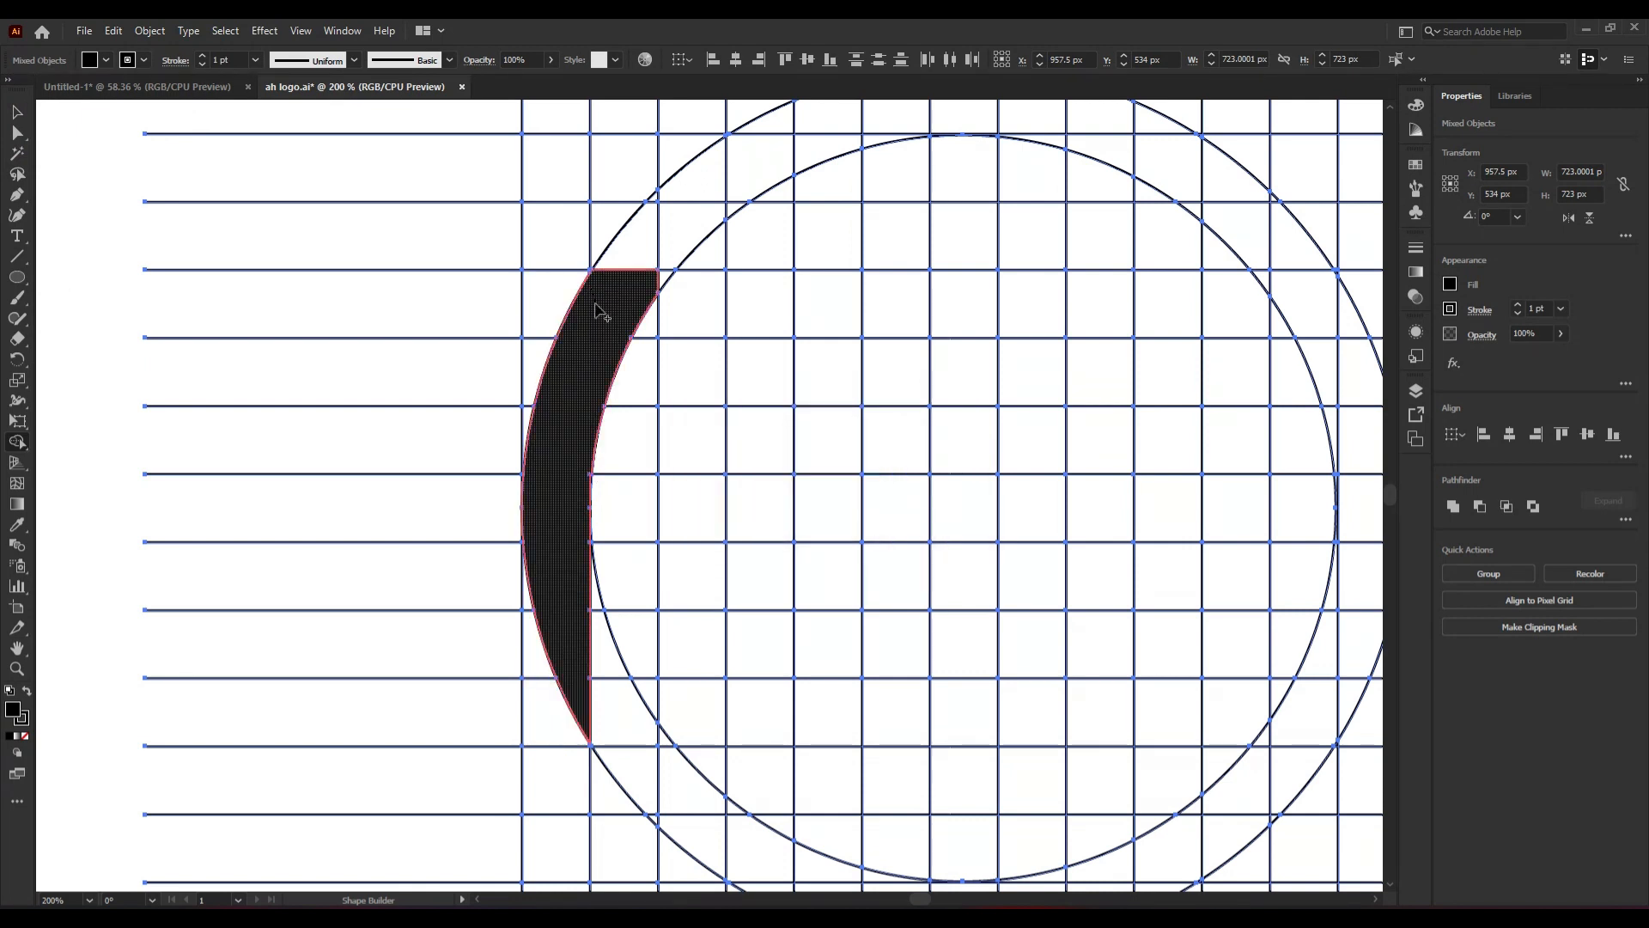
pyautogui.moveTo(599, 316); pyautogui.dragTo(695, 195)
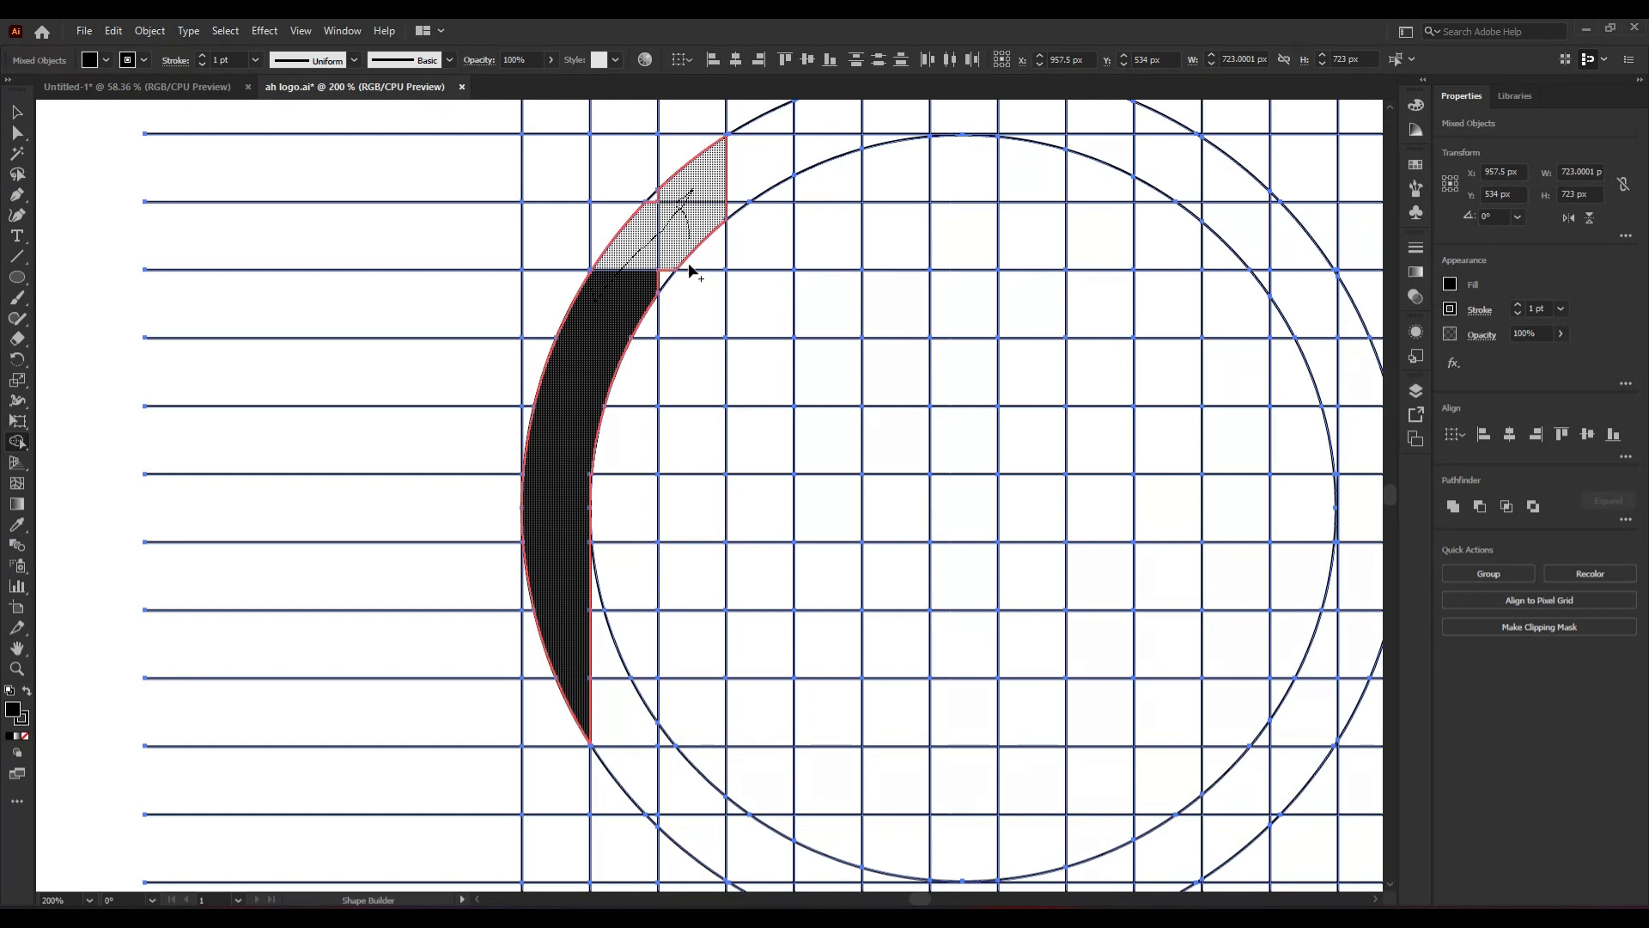
pyautogui.moveTo(690, 268); pyautogui.dragTo(700, 831)
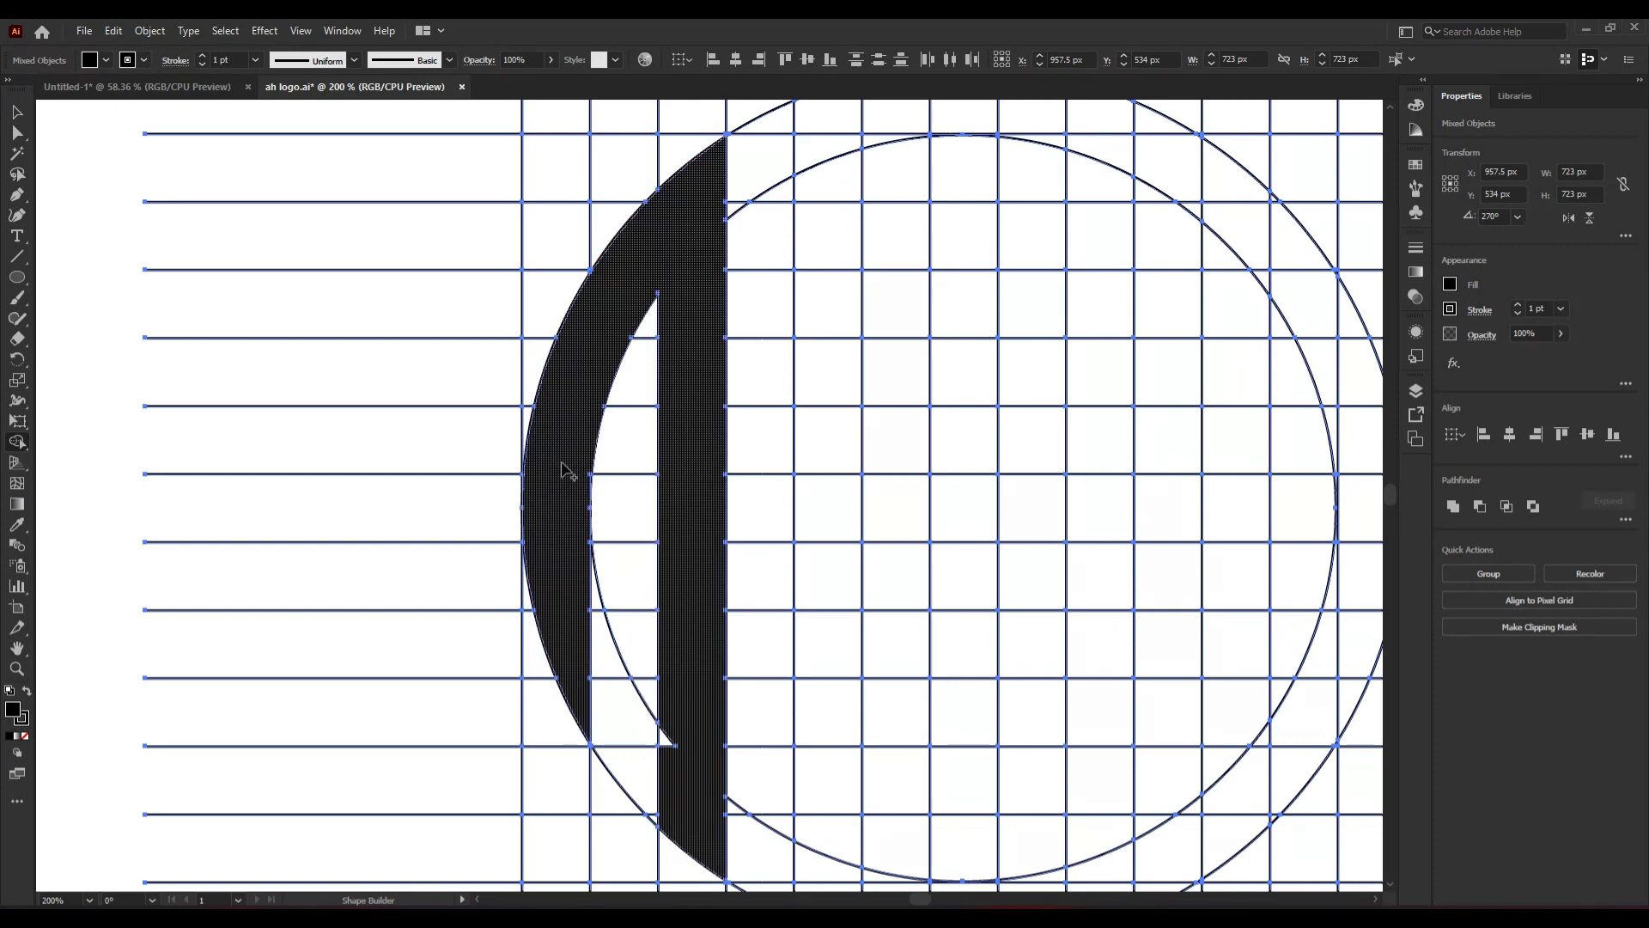
# - Merge the thin leftover slivers along the inner circle into the A's curved left stroke and stem
pyautogui.scroll(1, 563, 470)
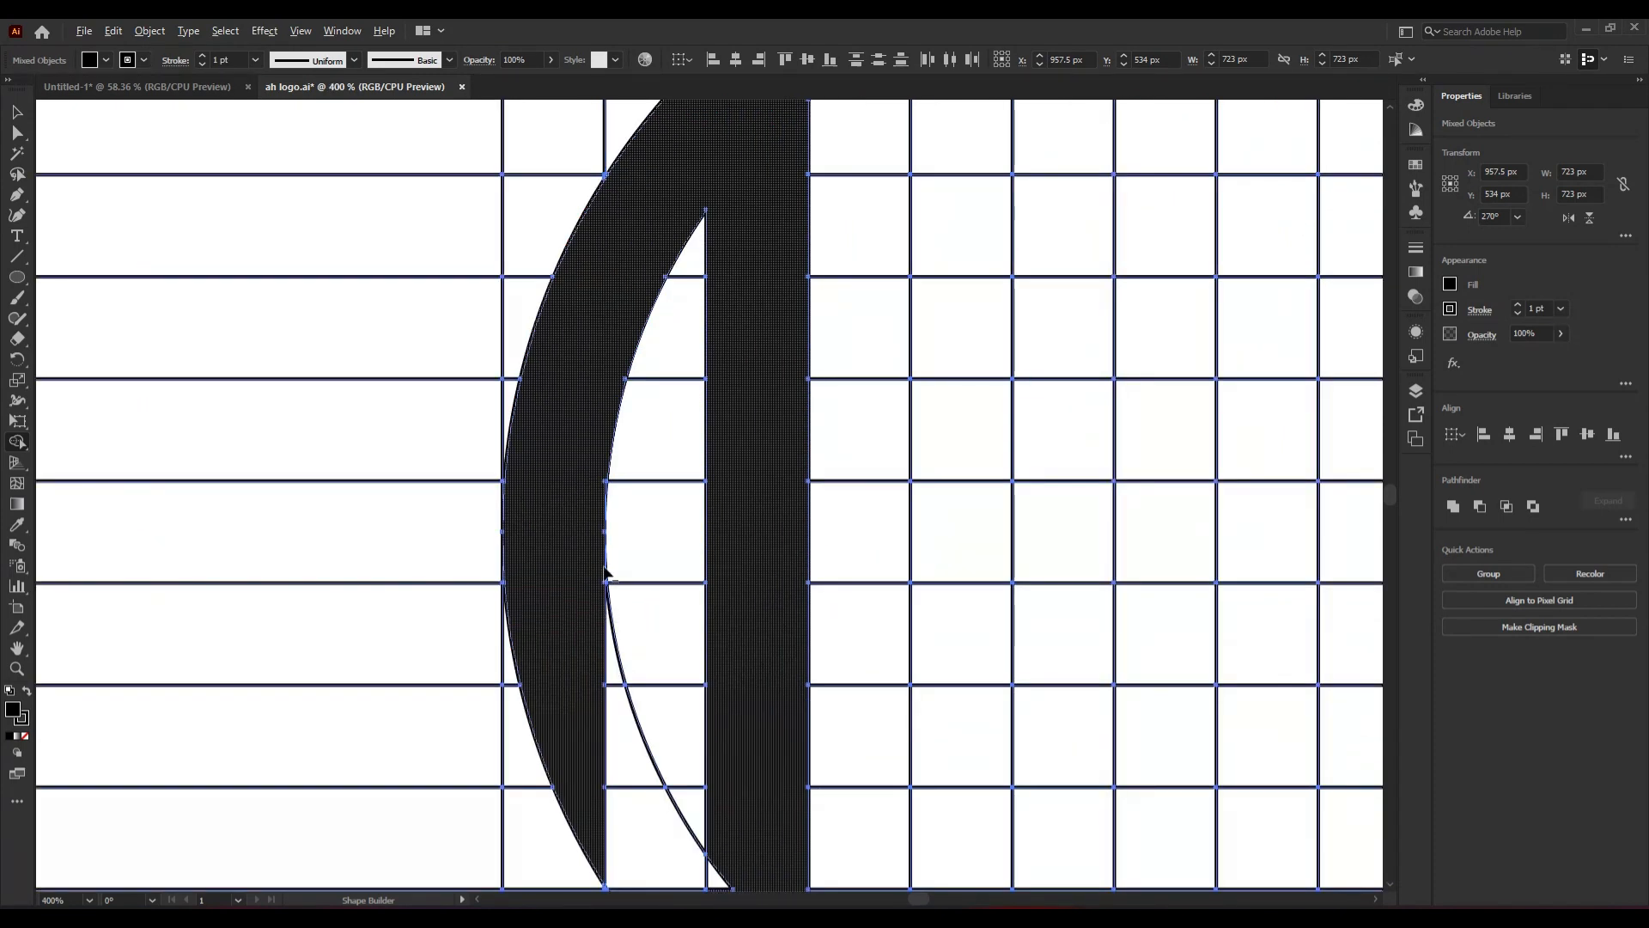
pyautogui.scroll(4, 604, 534)
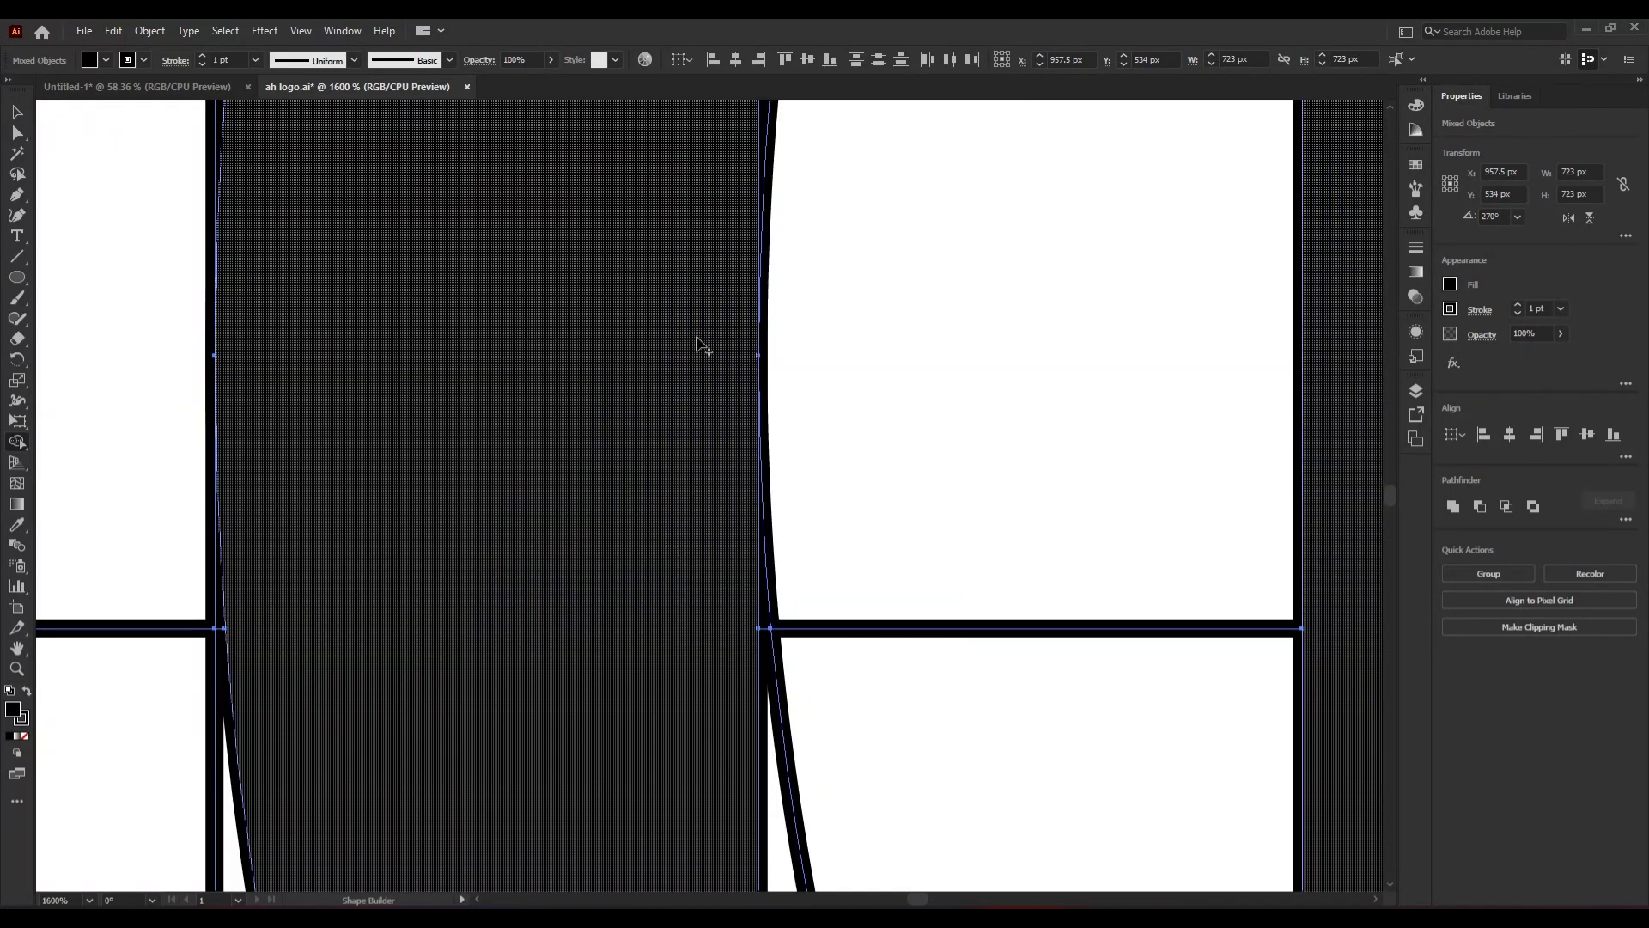
pyautogui.scroll(2, 646, 447)
pyautogui.scroll(2, 646, 446)
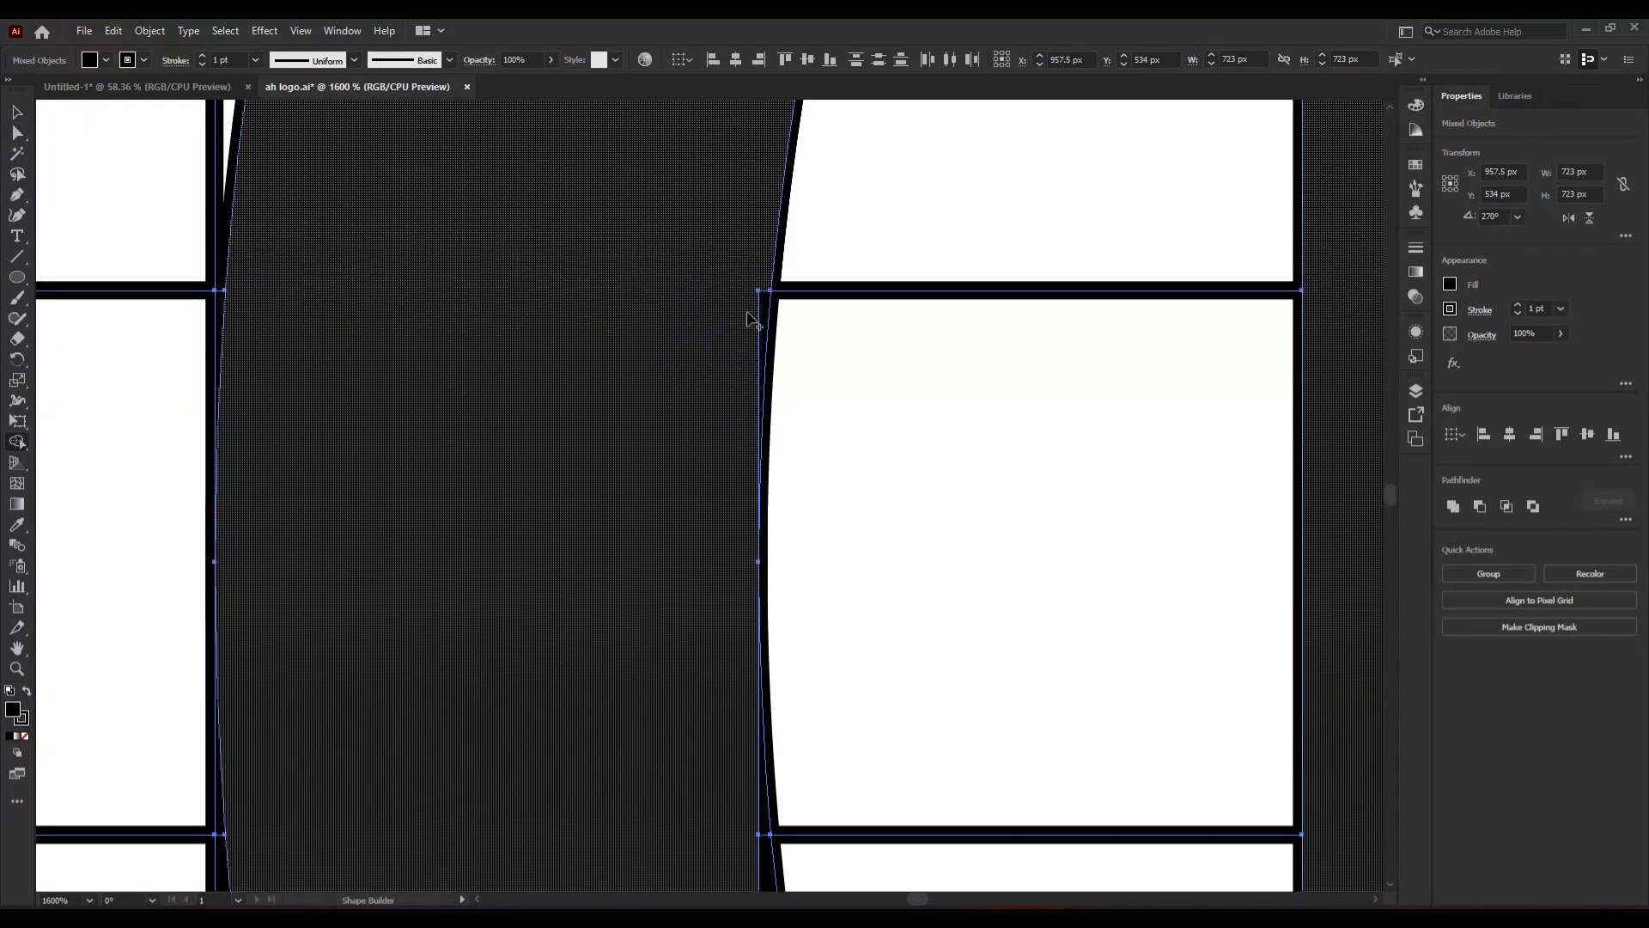
pyautogui.scroll(-4, 718, 618)
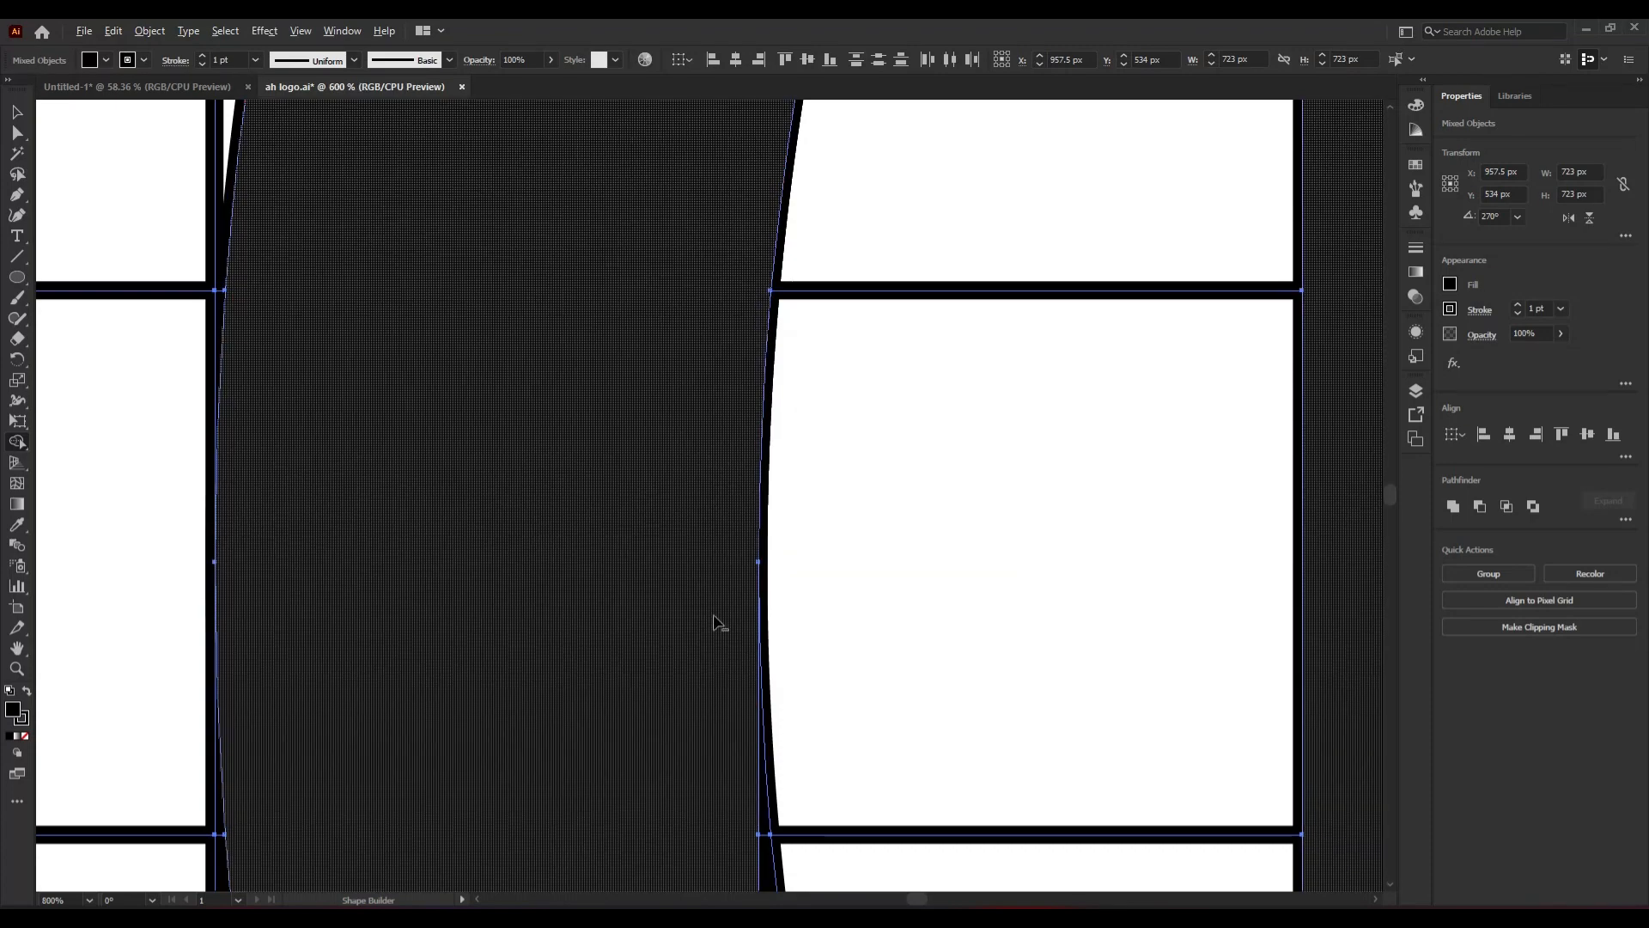
pyautogui.scroll(1, 681, 624)
pyautogui.scroll(-2, 739, 636)
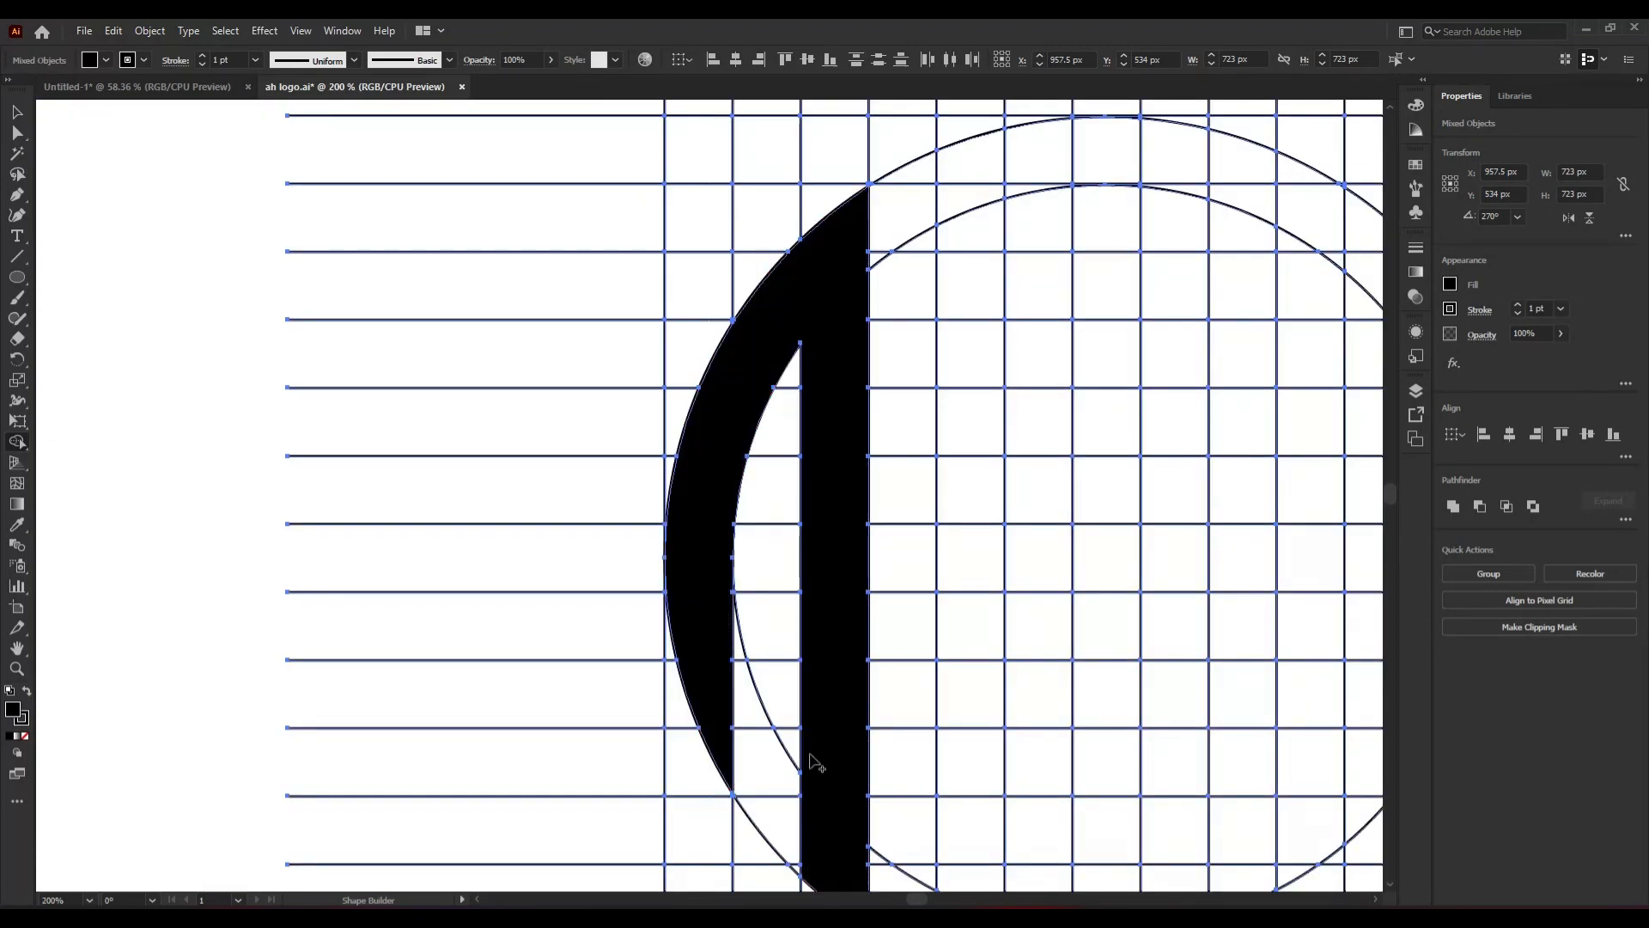
pyautogui.scroll(-3, 823, 777)
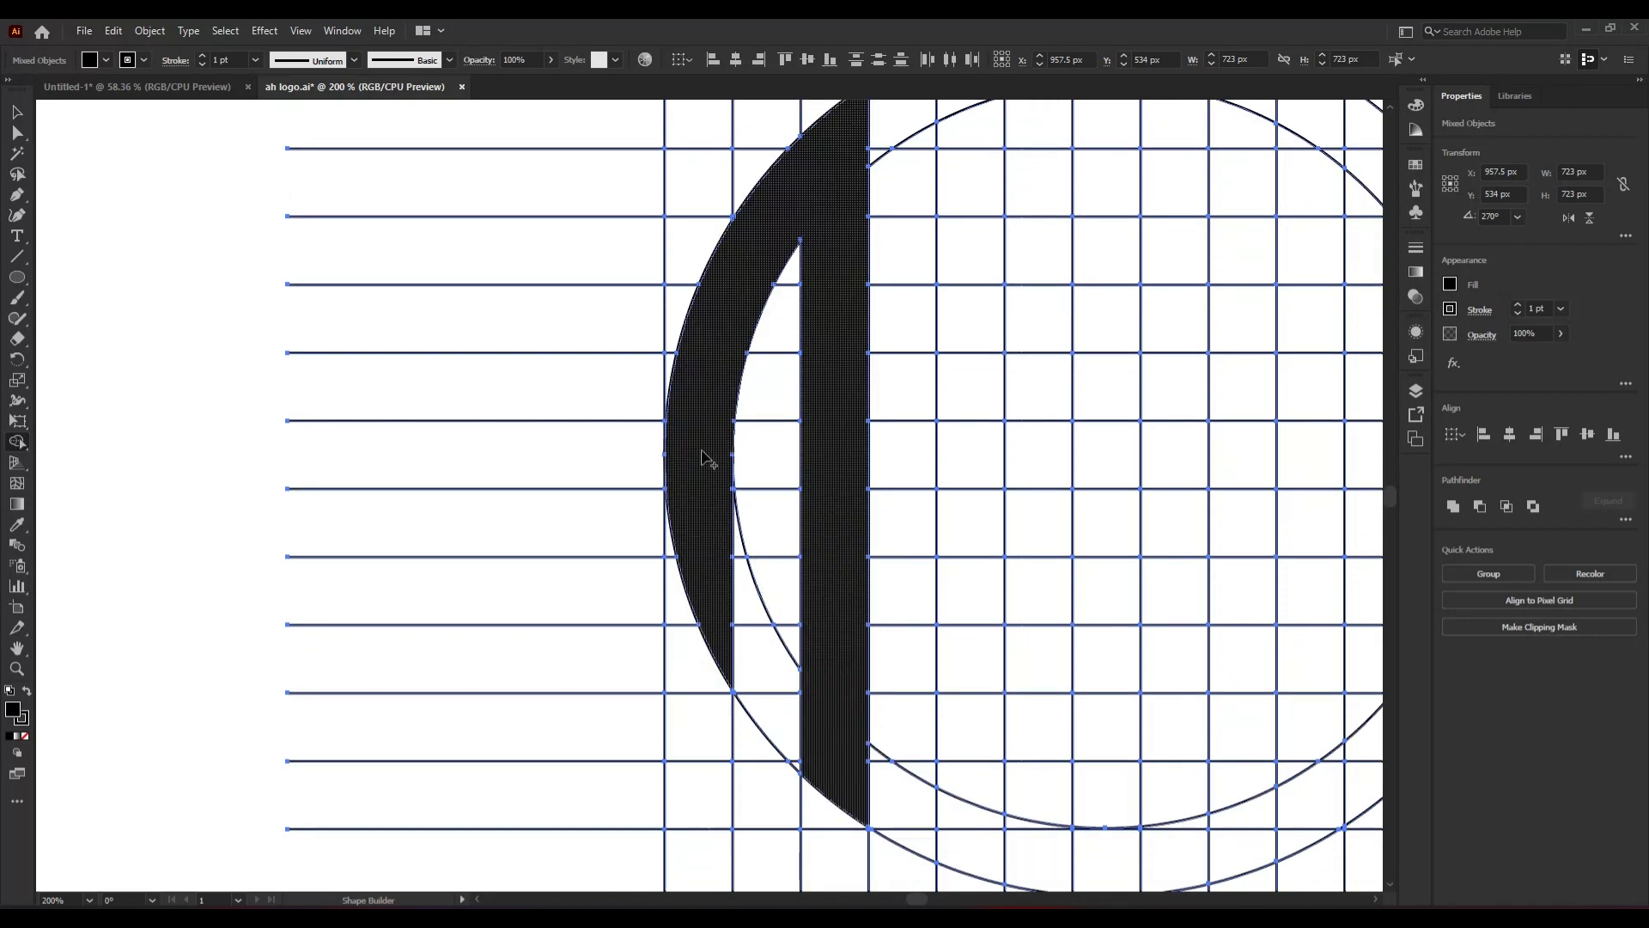
# - Merge the middle grid cell between the curved stroke and the stem as the A's crossbar, and fit the artboard in view
pyautogui.moveTo(711, 456)
pyautogui.mouseDown()
pyautogui.moveTo(832, 464)
pyautogui.moveTo(814, 479)
pyautogui.mouseUp()
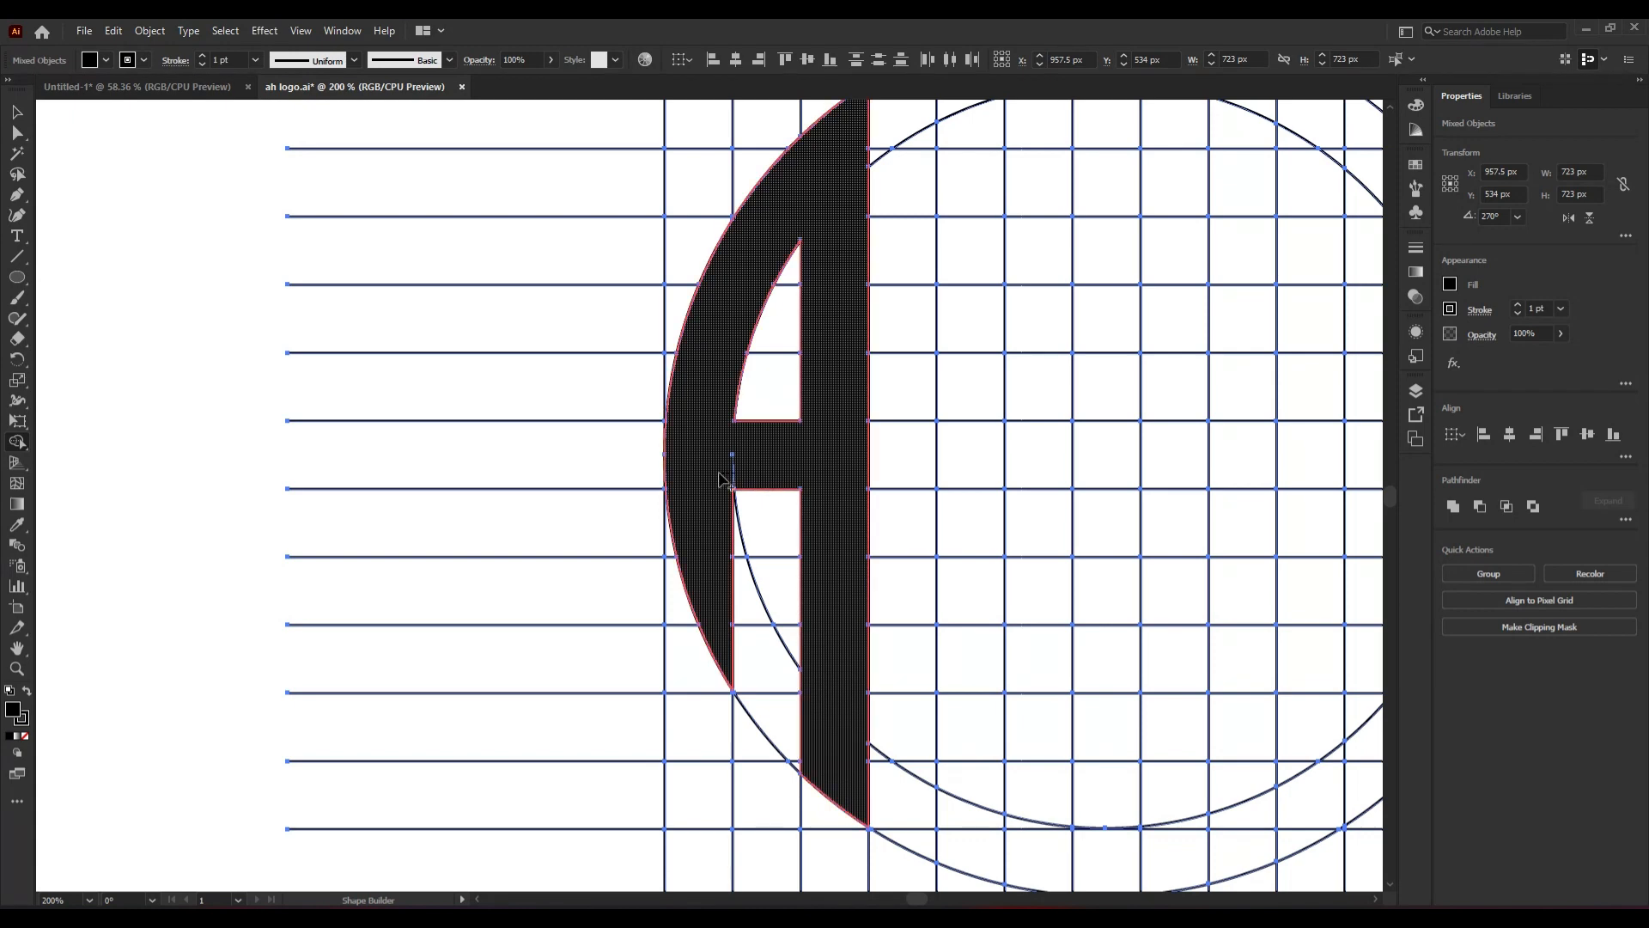
pyautogui.press('v')
pyautogui.hotkey('ctrl', '0')
pyautogui.hotkey('shift', 'm')
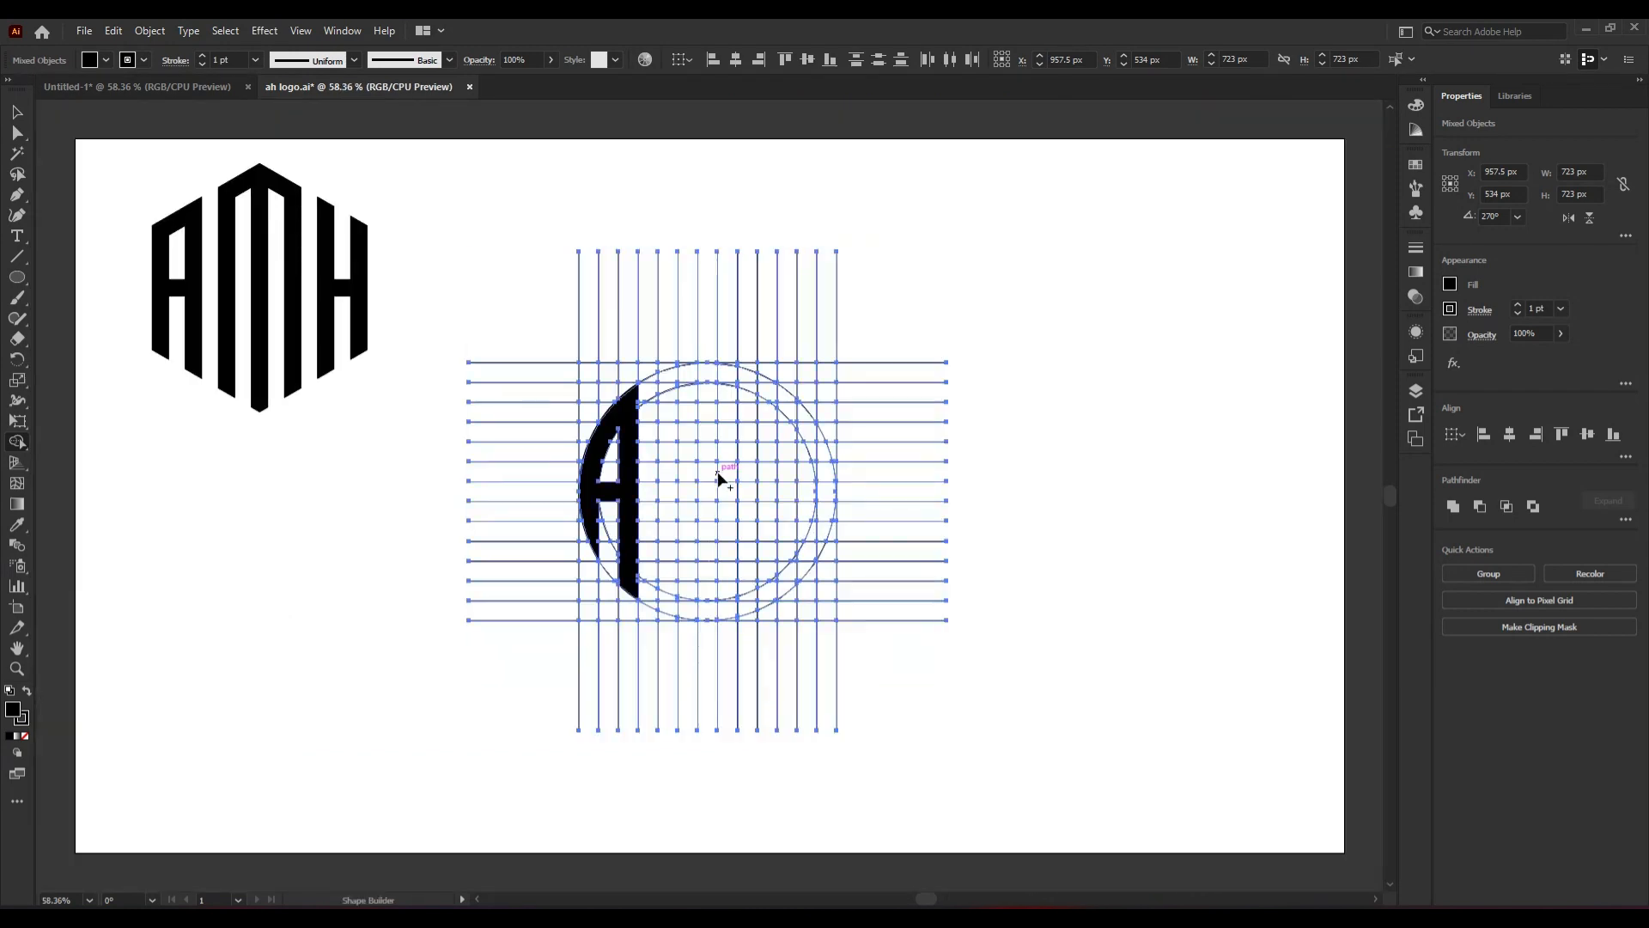
# - Merge the three central column strips and the ring cells joining their tops into the M
pyautogui.hotkey('ctrl', '1')
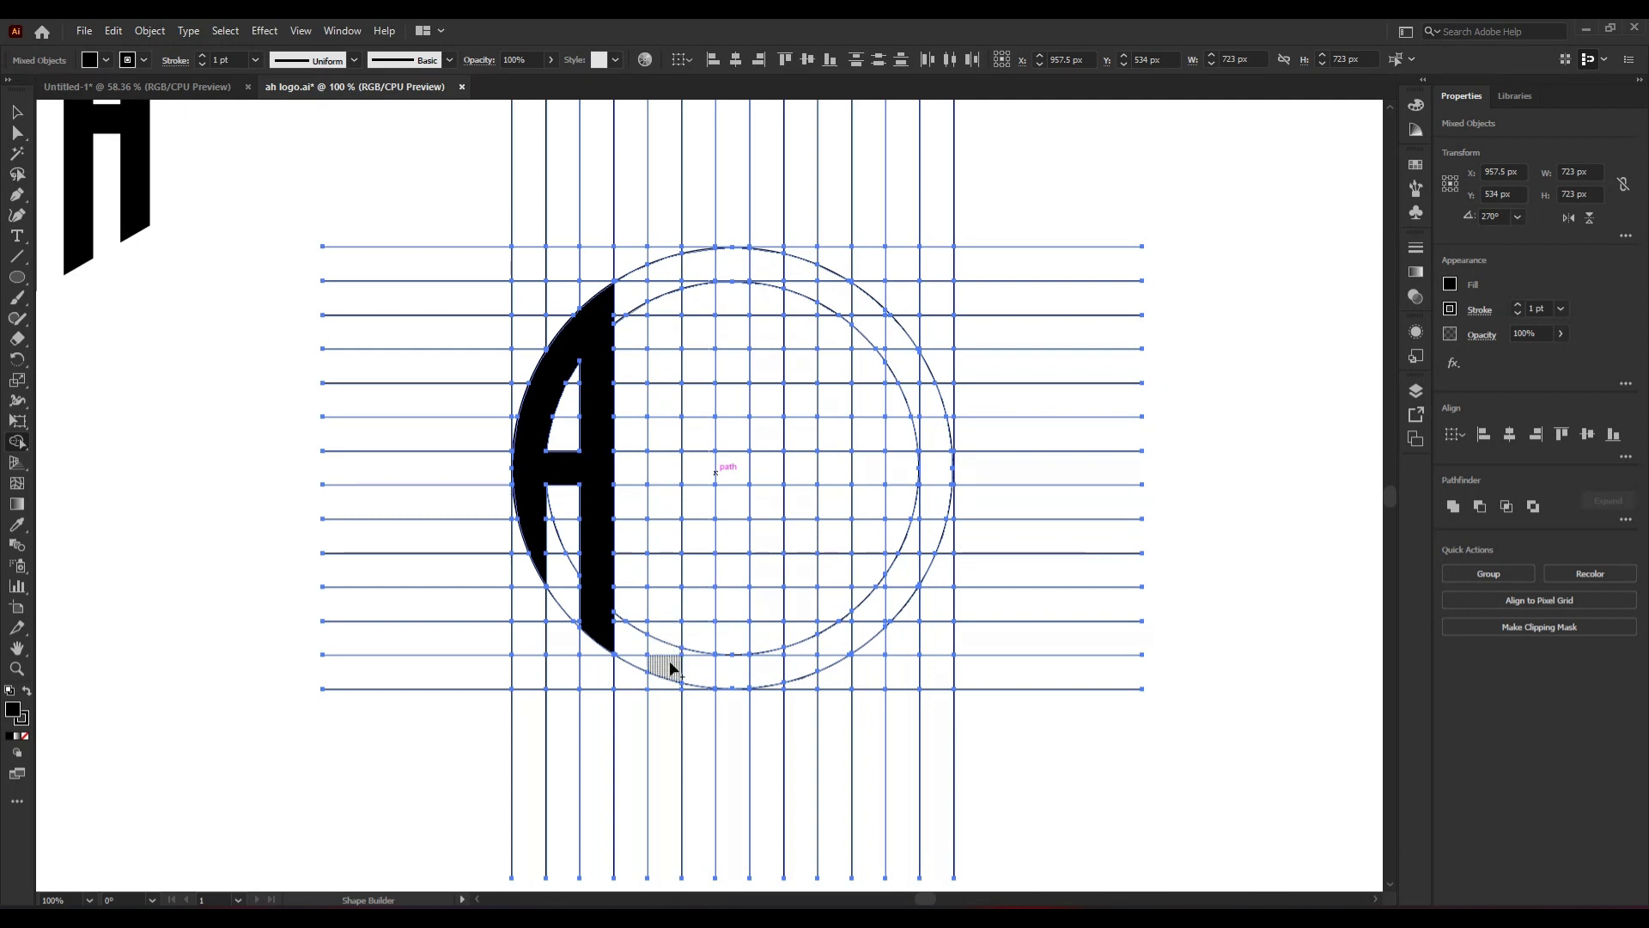
pyautogui.moveTo(670, 669)
pyautogui.mouseDown()
pyautogui.moveTo(668, 298)
pyautogui.moveTo(670, 279)
pyautogui.moveTo(722, 263)
pyautogui.moveTo(741, 667)
pyautogui.moveTo(733, 285)
pyautogui.moveTo(770, 271)
pyautogui.moveTo(793, 273)
pyautogui.moveTo(808, 679)
pyautogui.mouseUp()
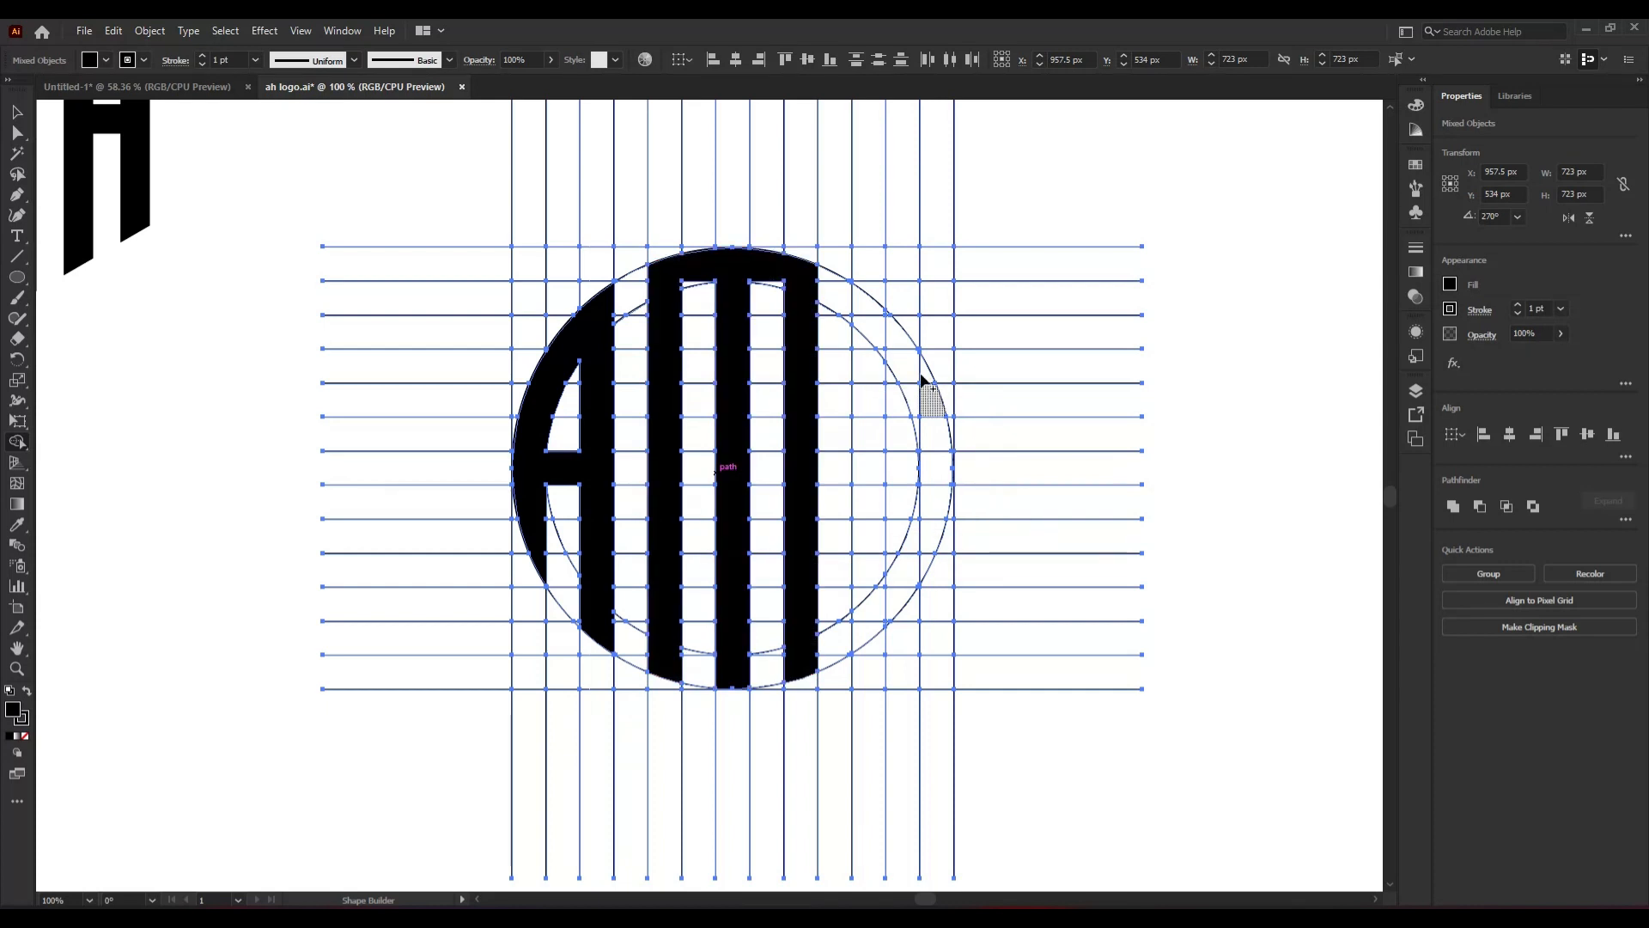
# - Merge the H's straight stem, its curved outer stroke along the ring and the middle-row crossbar cell joining them
pyautogui.moveTo(866, 311); pyautogui.dragTo(869, 652)
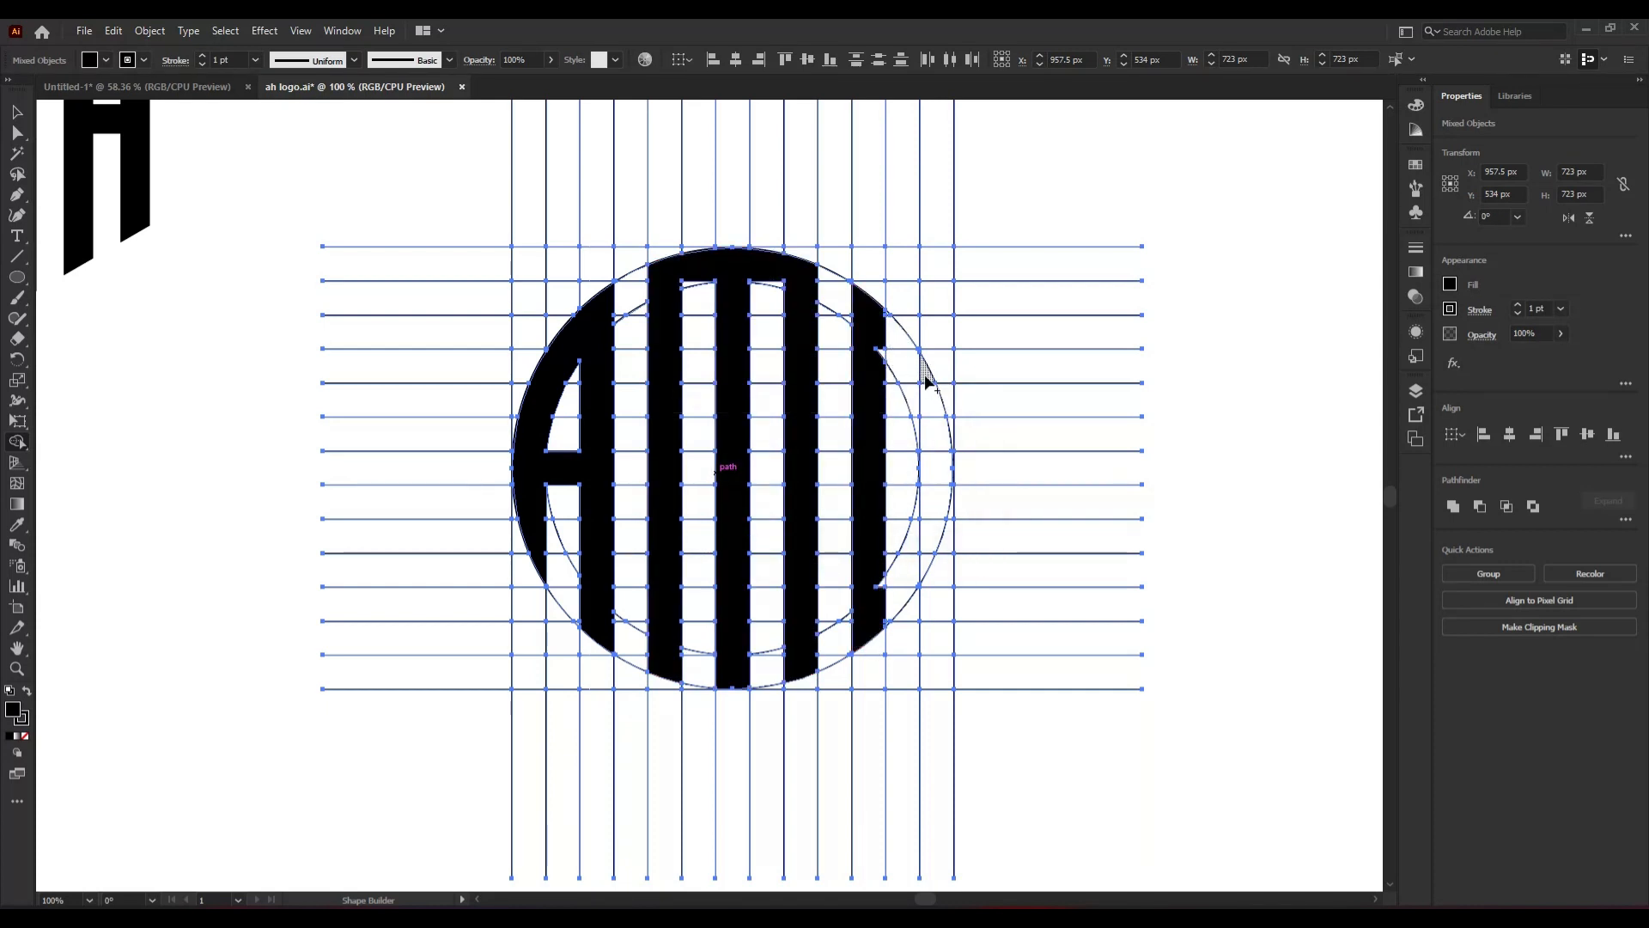
pyautogui.moveTo(927, 378); pyautogui.dragTo(932, 562)
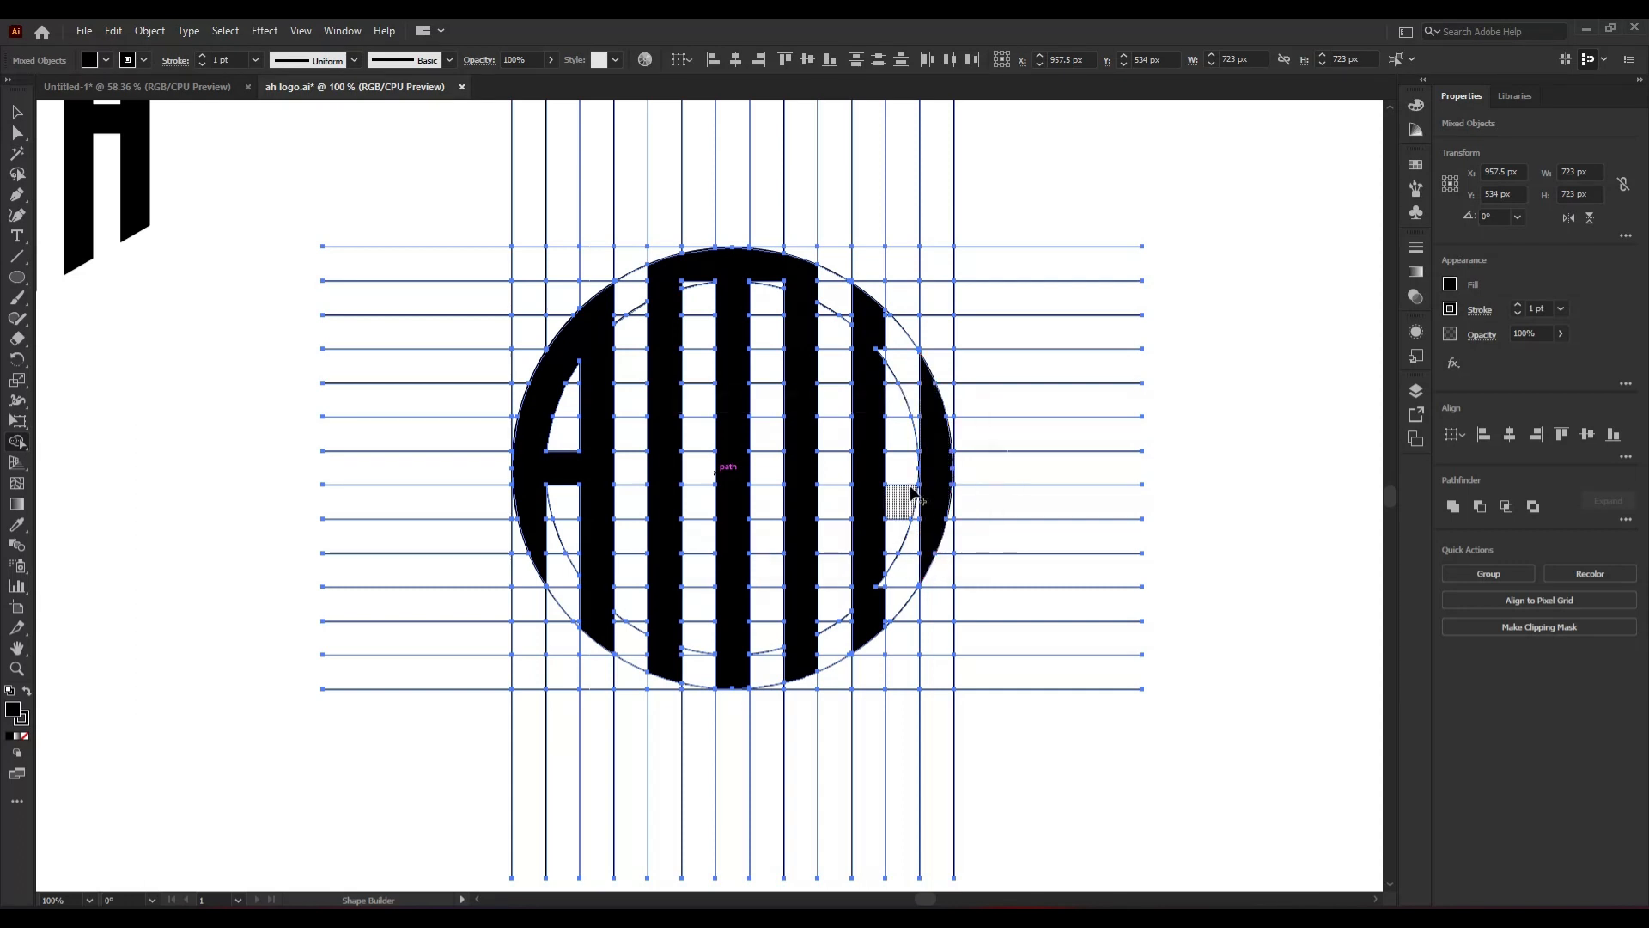
pyautogui.moveTo(875, 466); pyautogui.dragTo(931, 471)
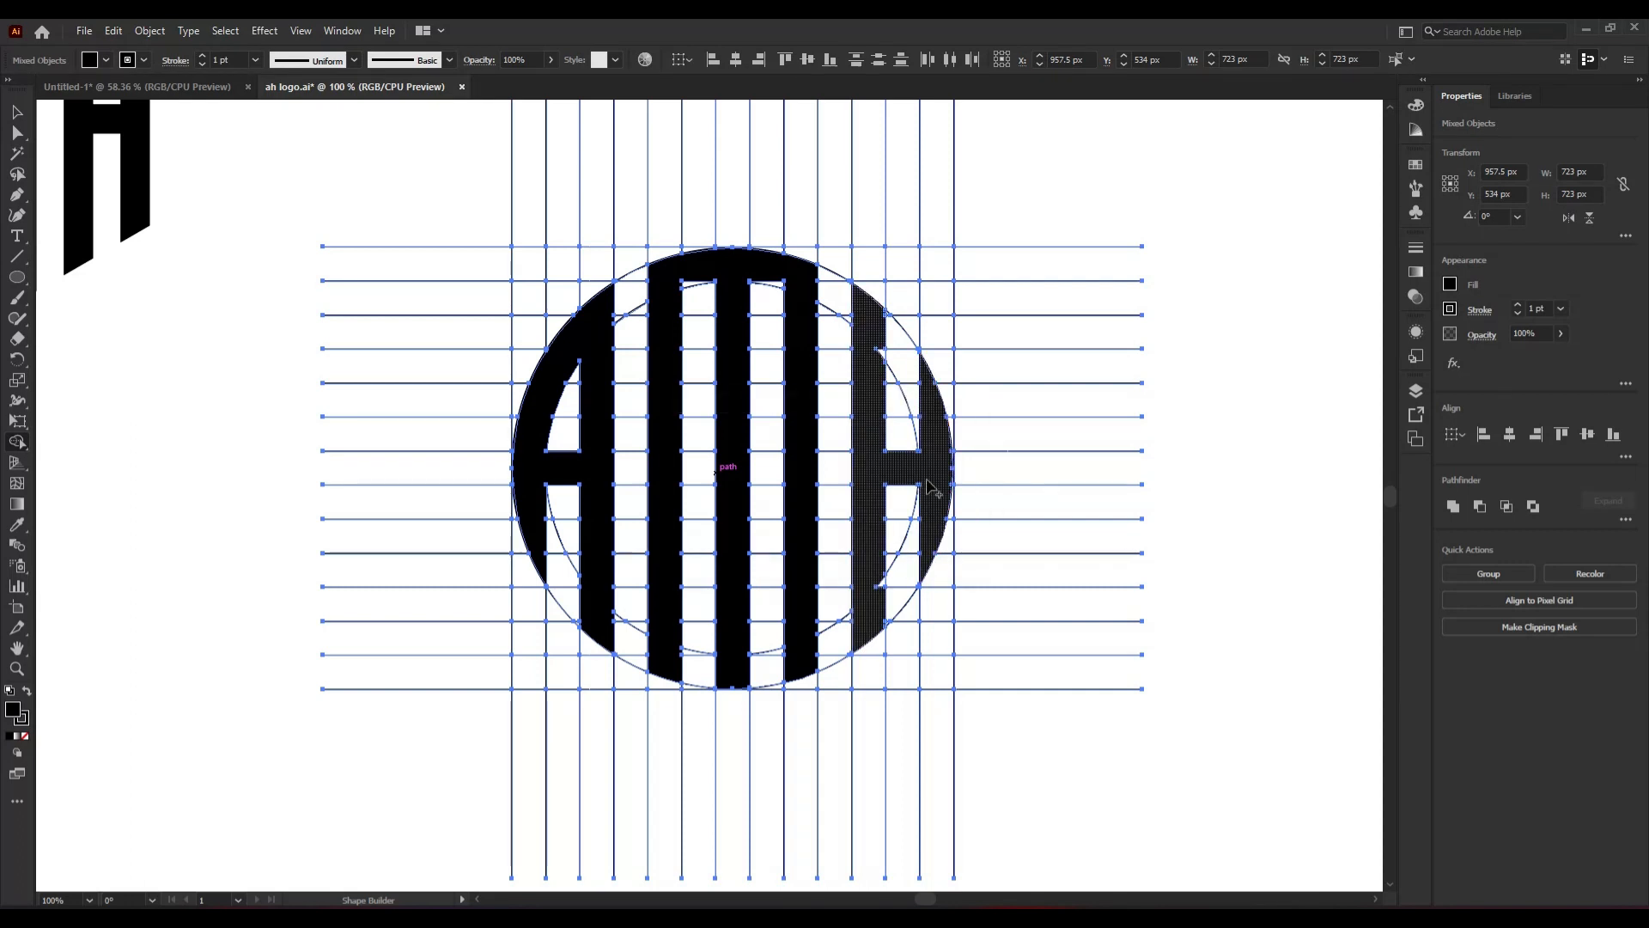
# - Merge the leftover slivers along the inner circle into the H's straight stem and the underside of the M's arch
pyautogui.scroll(2, 926, 461)
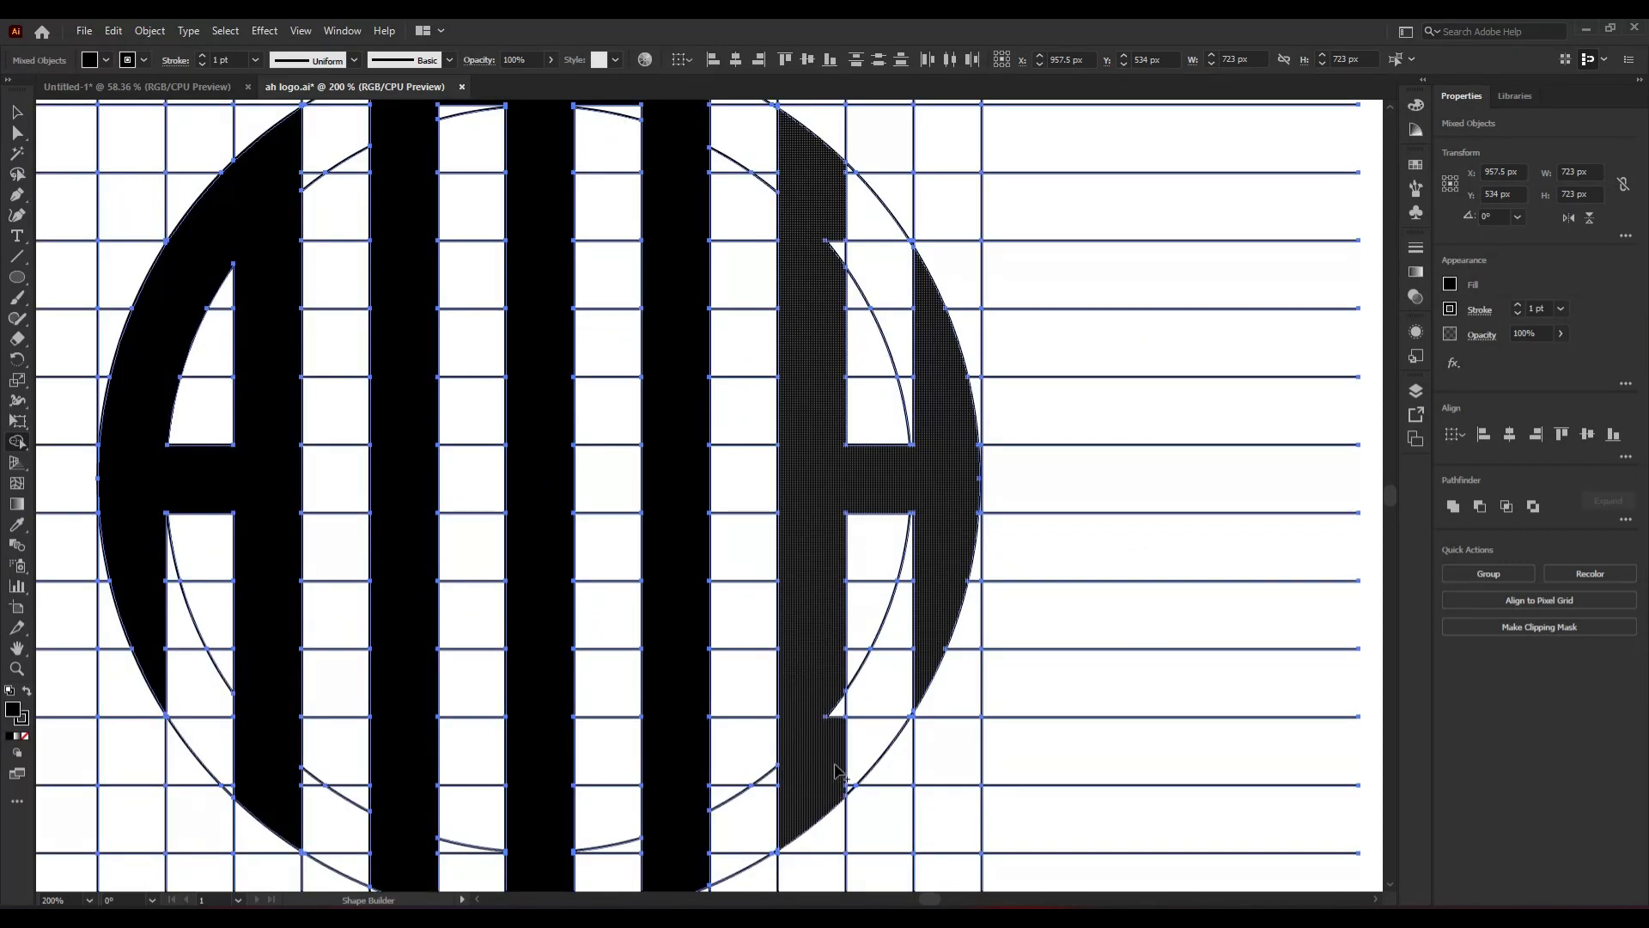
pyautogui.moveTo(835, 764); pyautogui.dragTo(838, 707)
pyautogui.scroll(1, 656, 509)
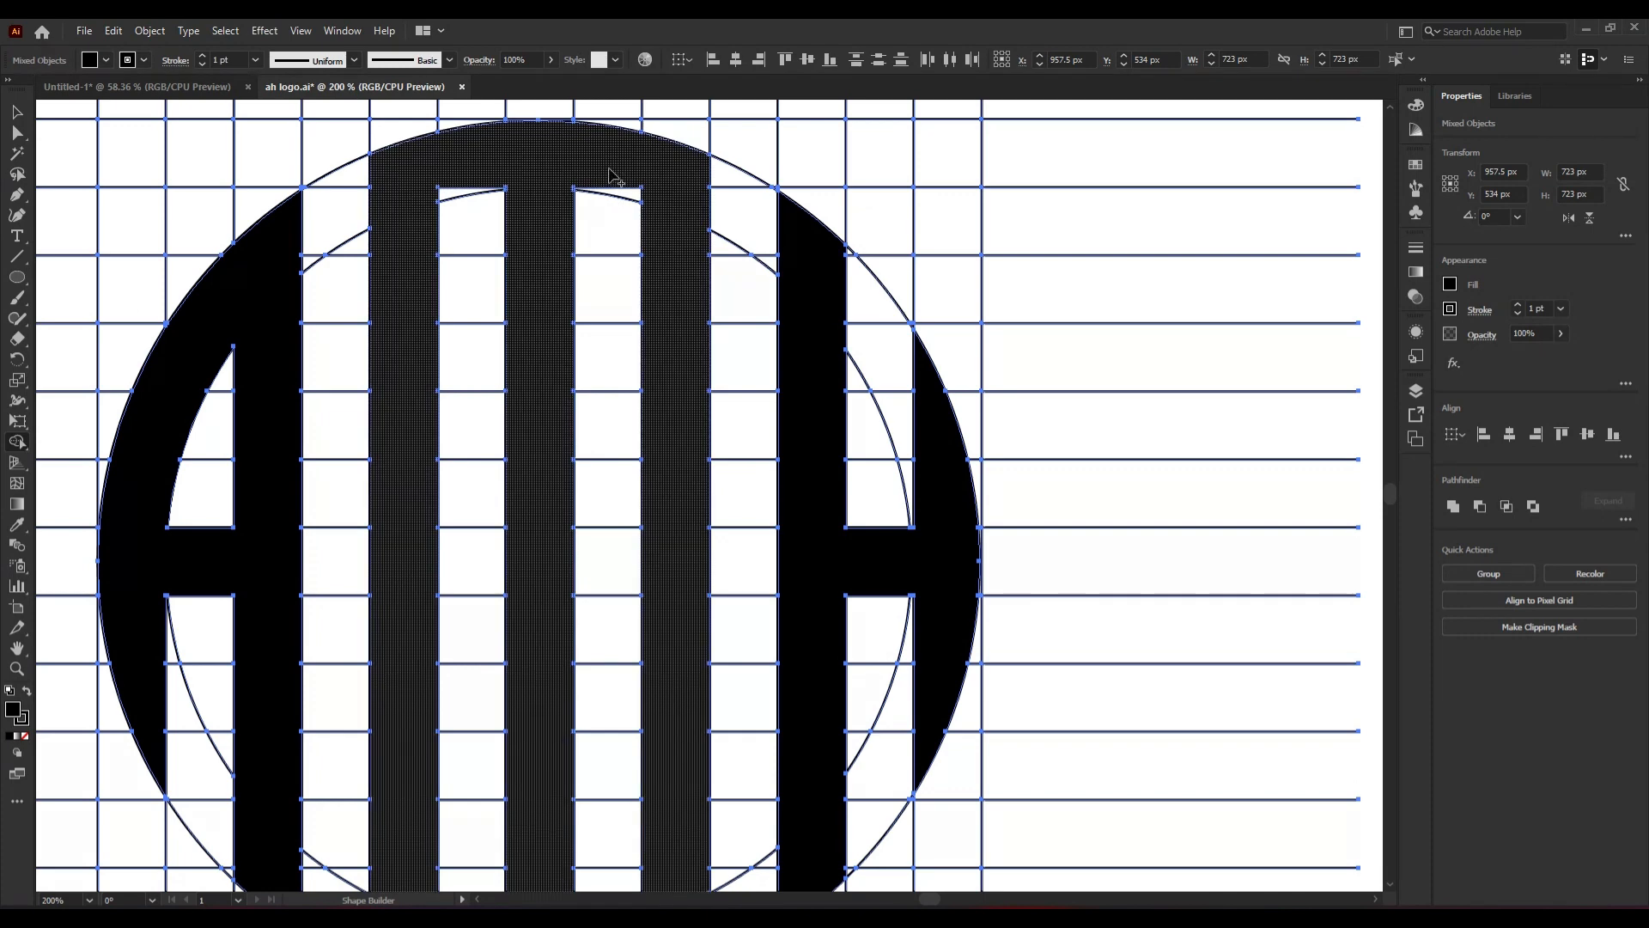
pyautogui.click(629, 192)
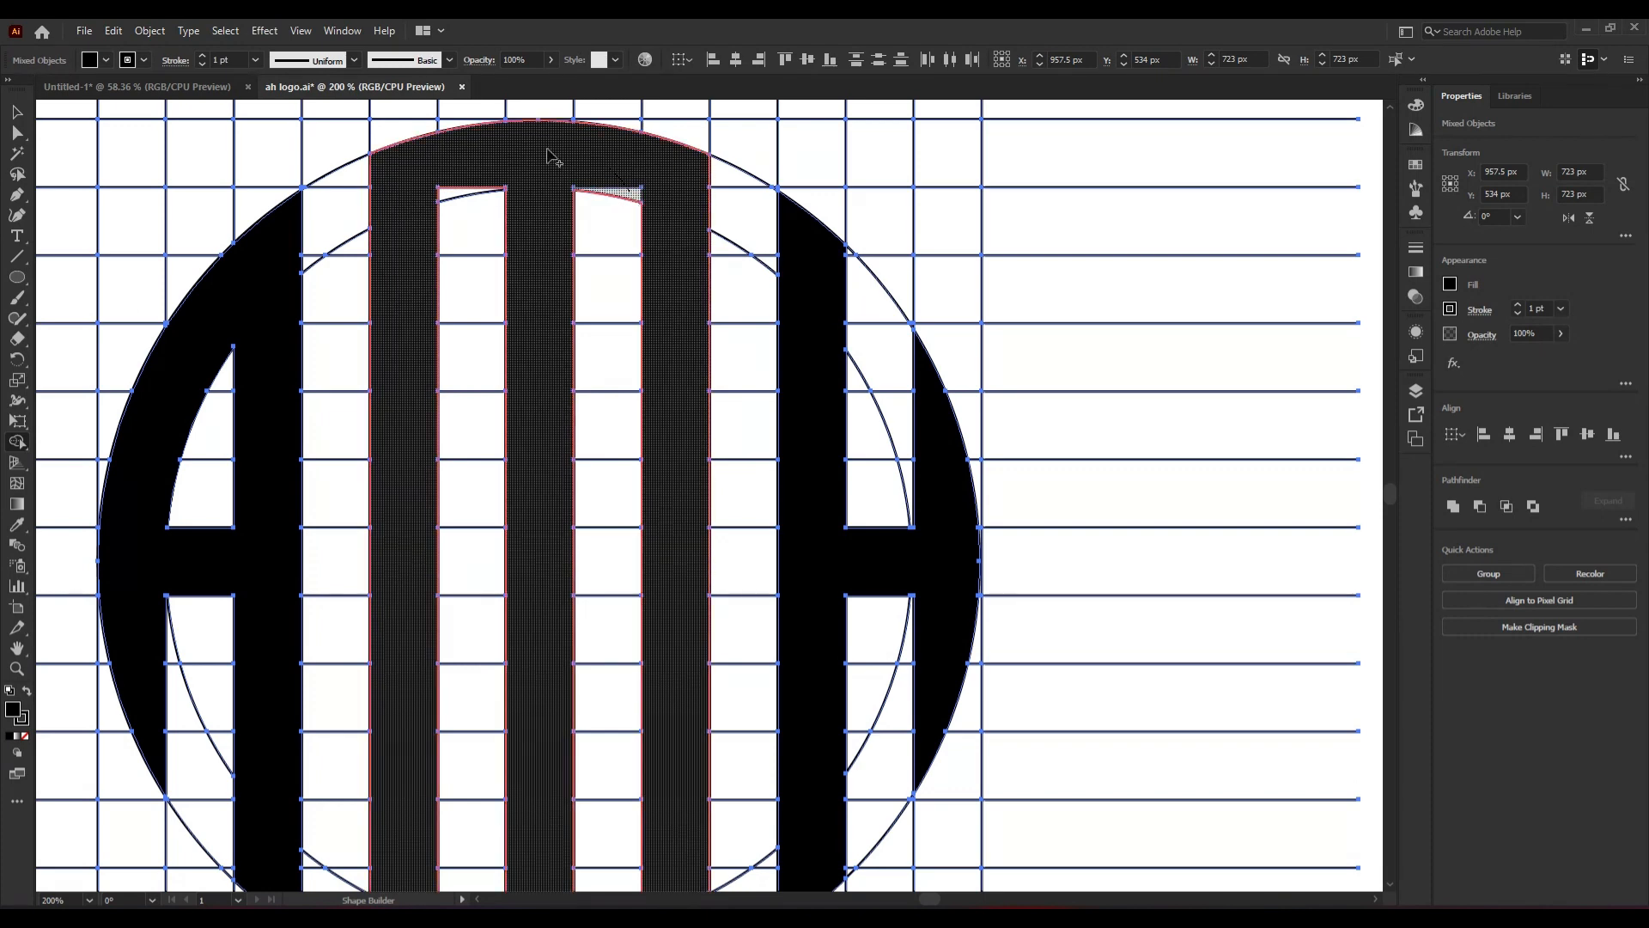
pyautogui.click(453, 190)
pyautogui.scroll(-5, 744, 578)
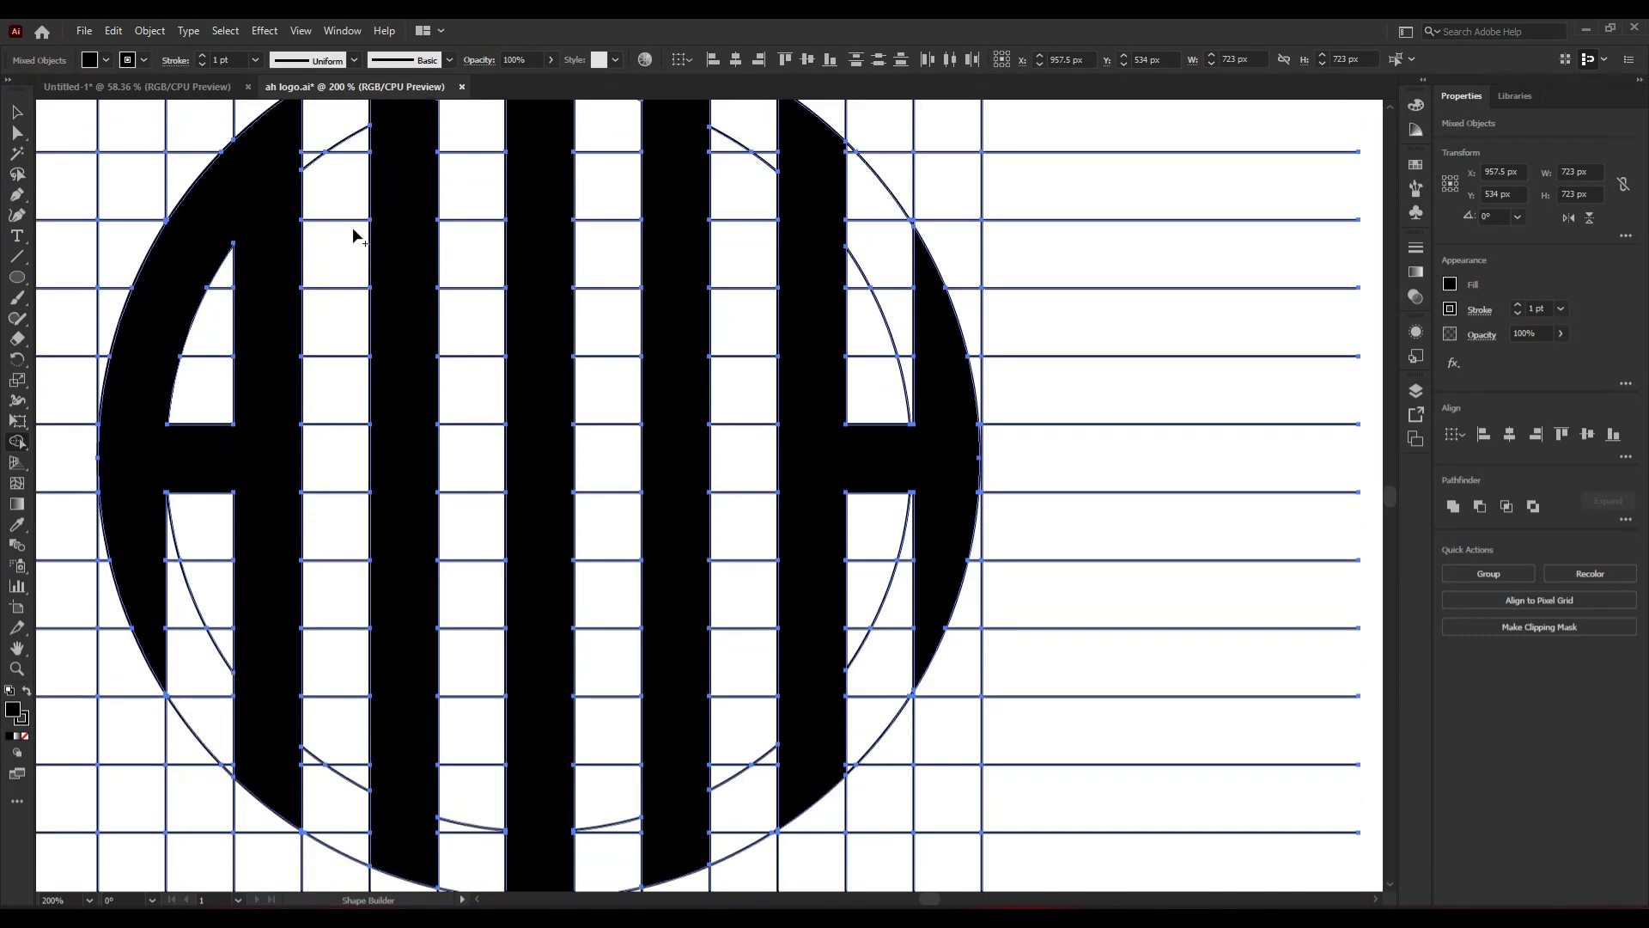
pyautogui.scroll(-3, 615, 707)
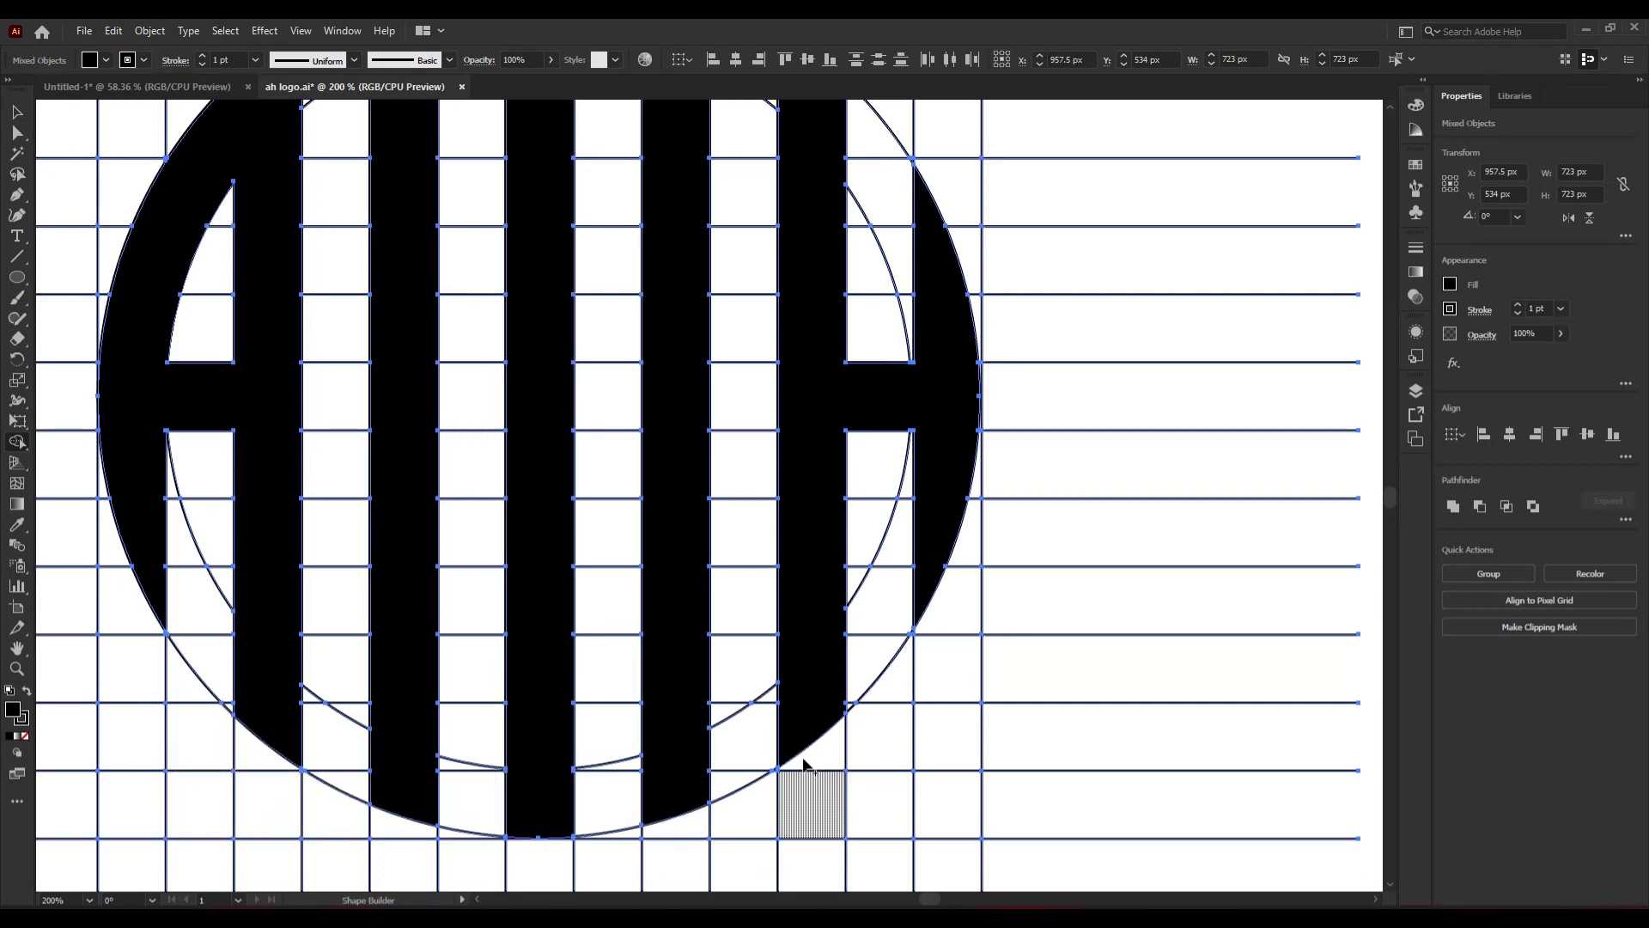
pyautogui.scroll(6, 558, 408)
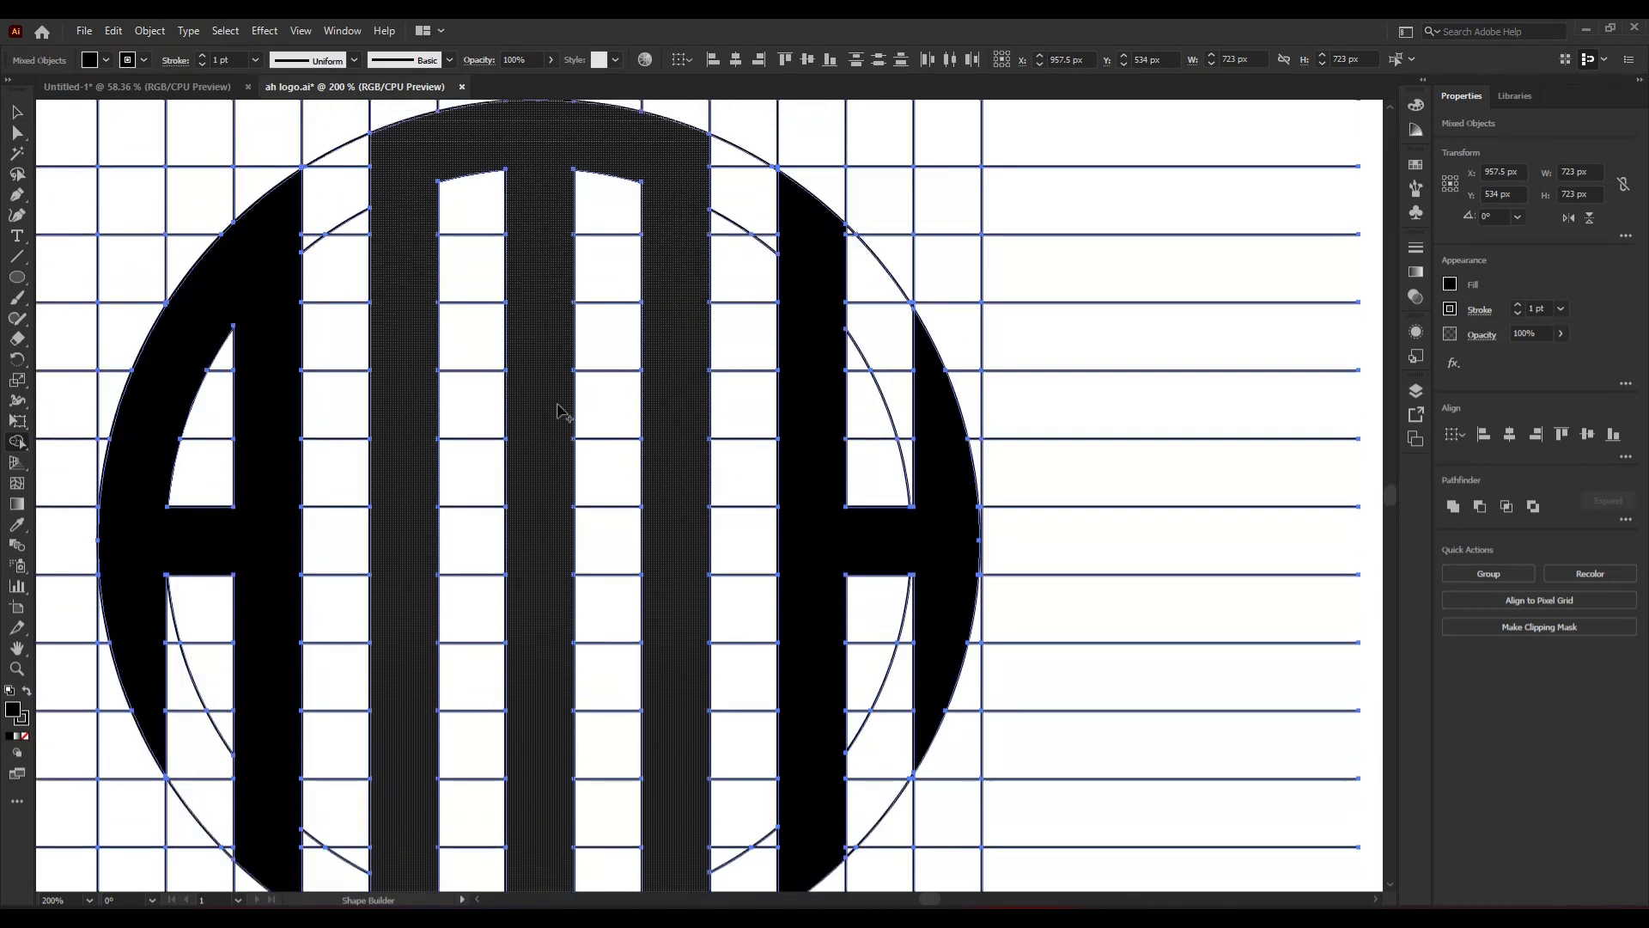
pyautogui.scroll(5, 554, 129)
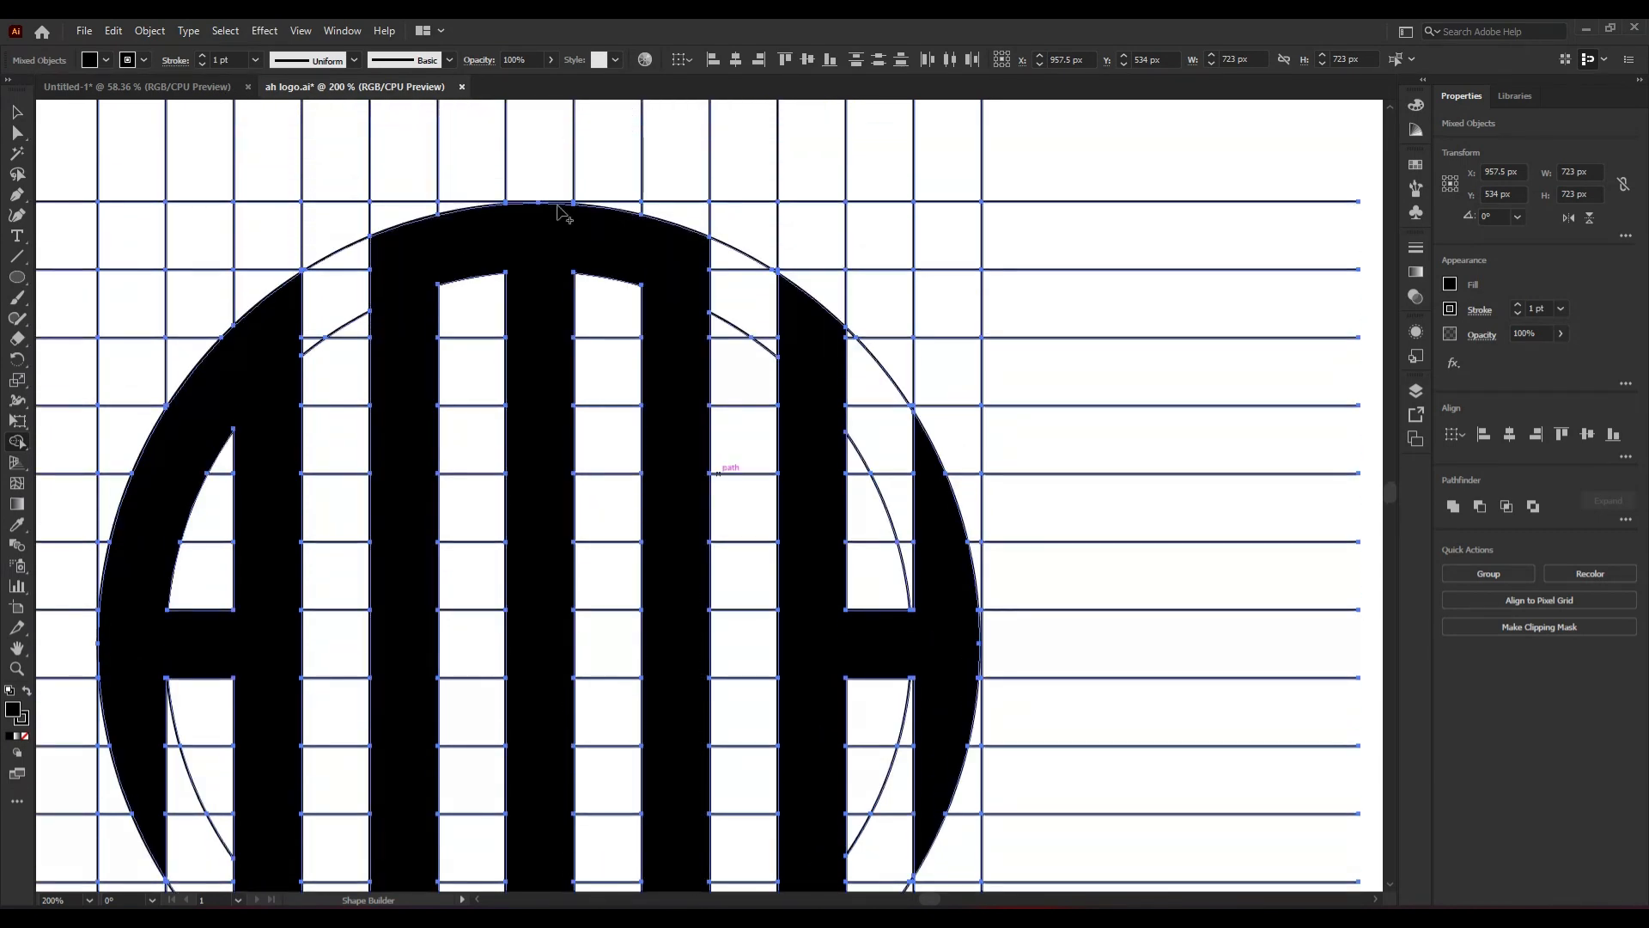
pyautogui.scroll(4, 559, 190)
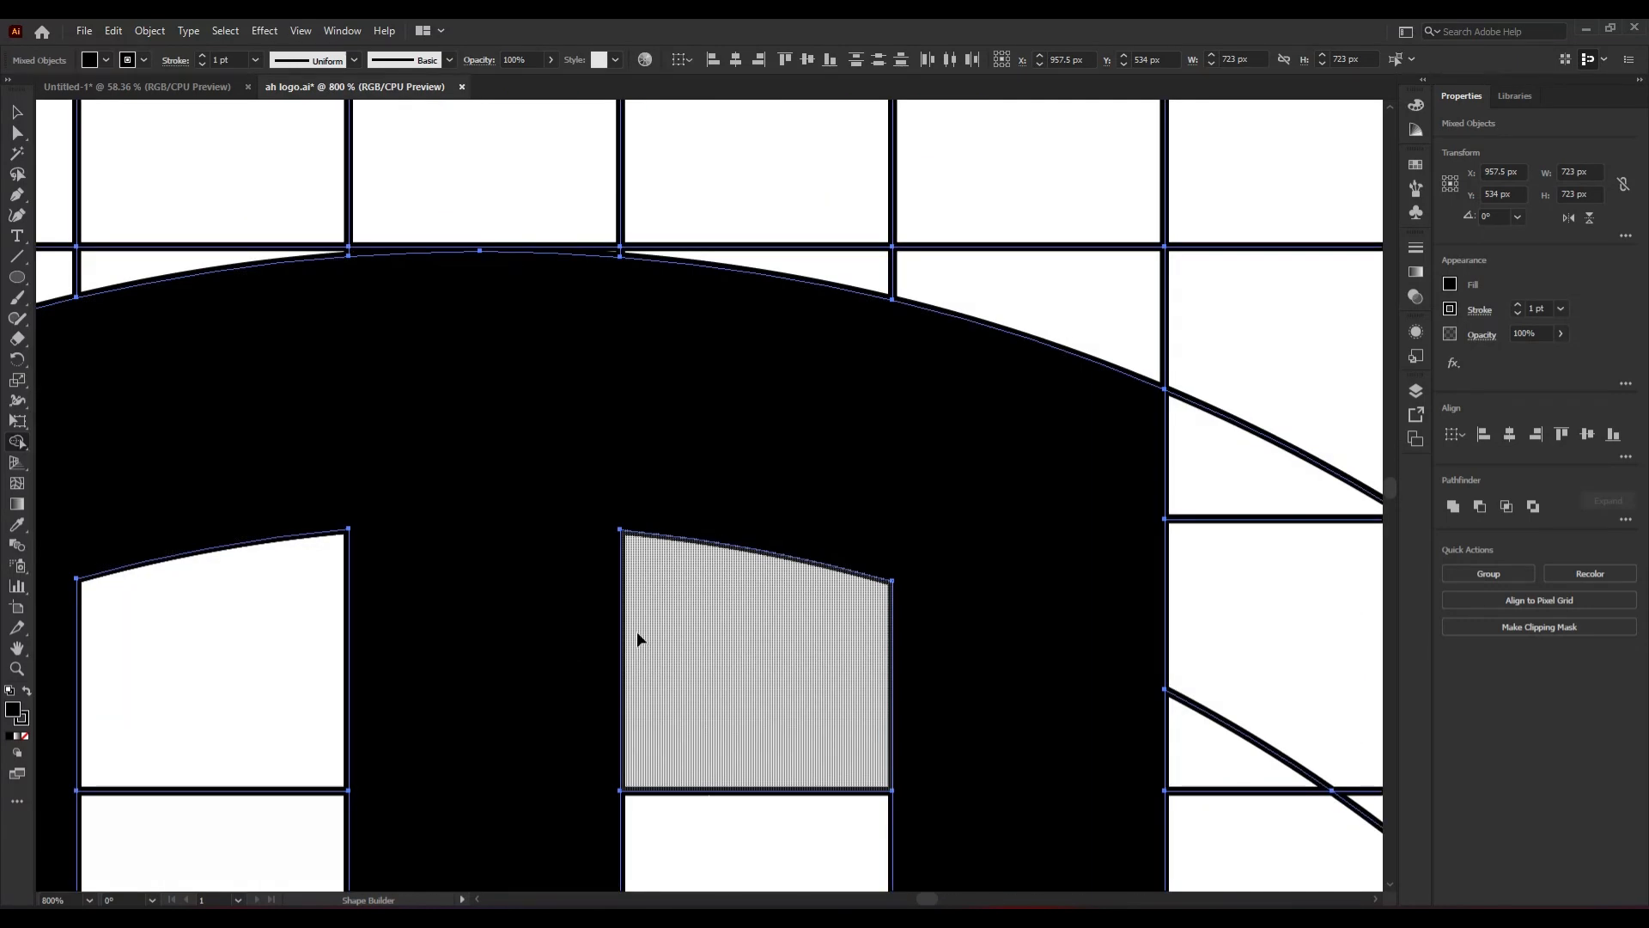
pyautogui.hotkey('ctrl', '0')
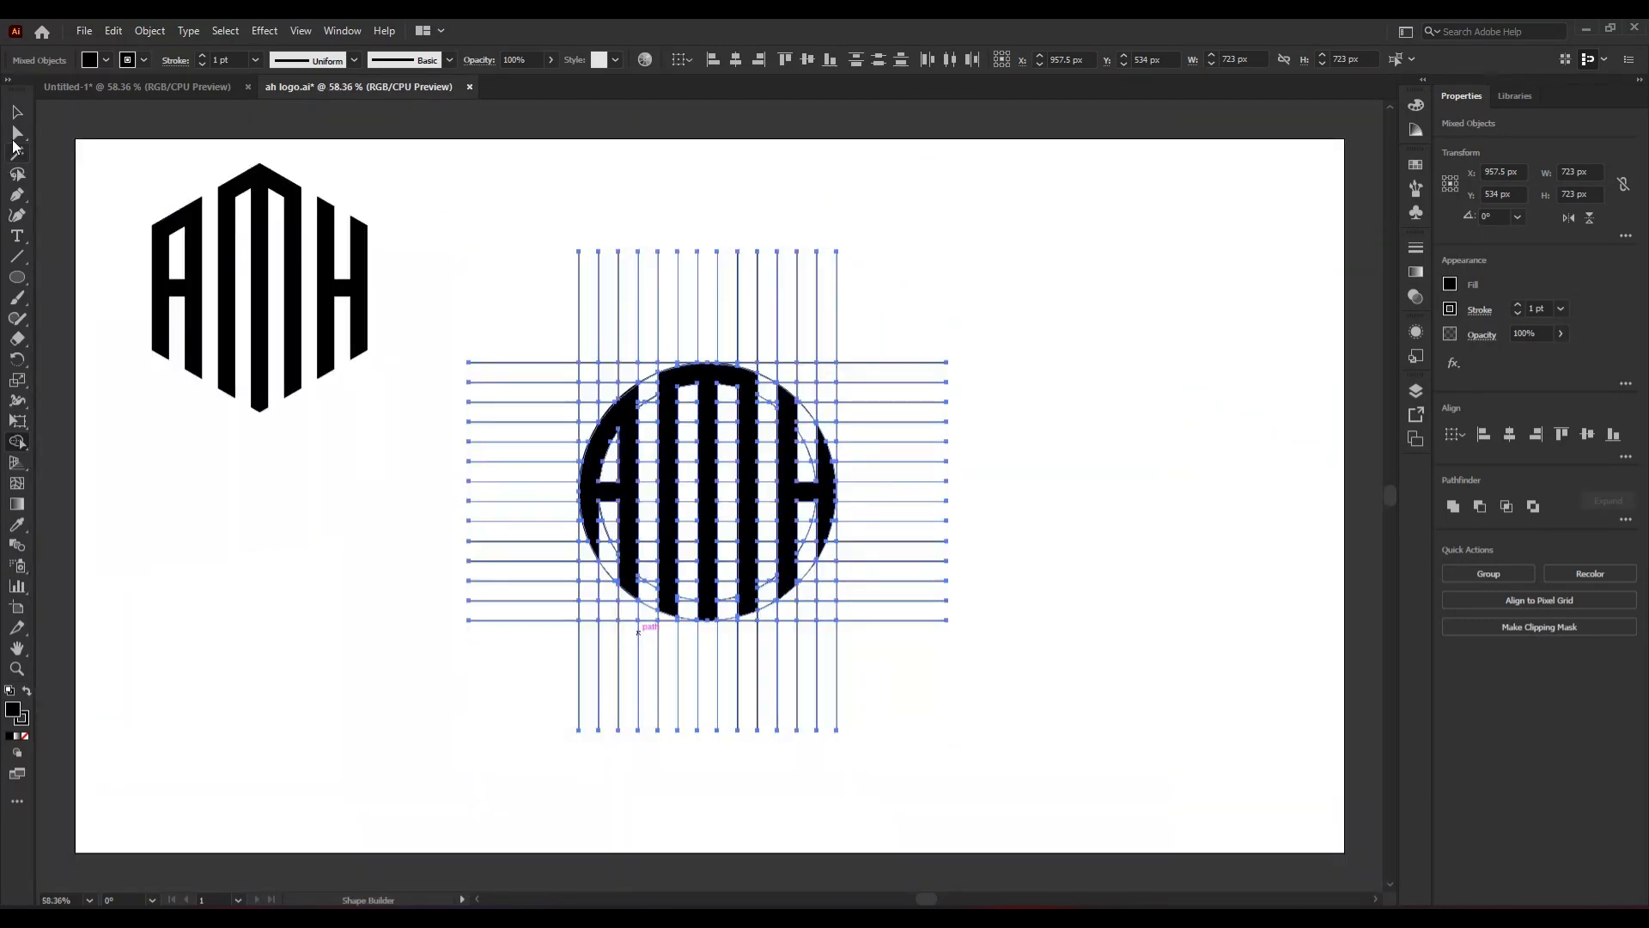
# - Select the black A, M and H shapes together and cut them out of the construction grid
pyautogui.click(17, 112)
pyautogui.click(206, 561)
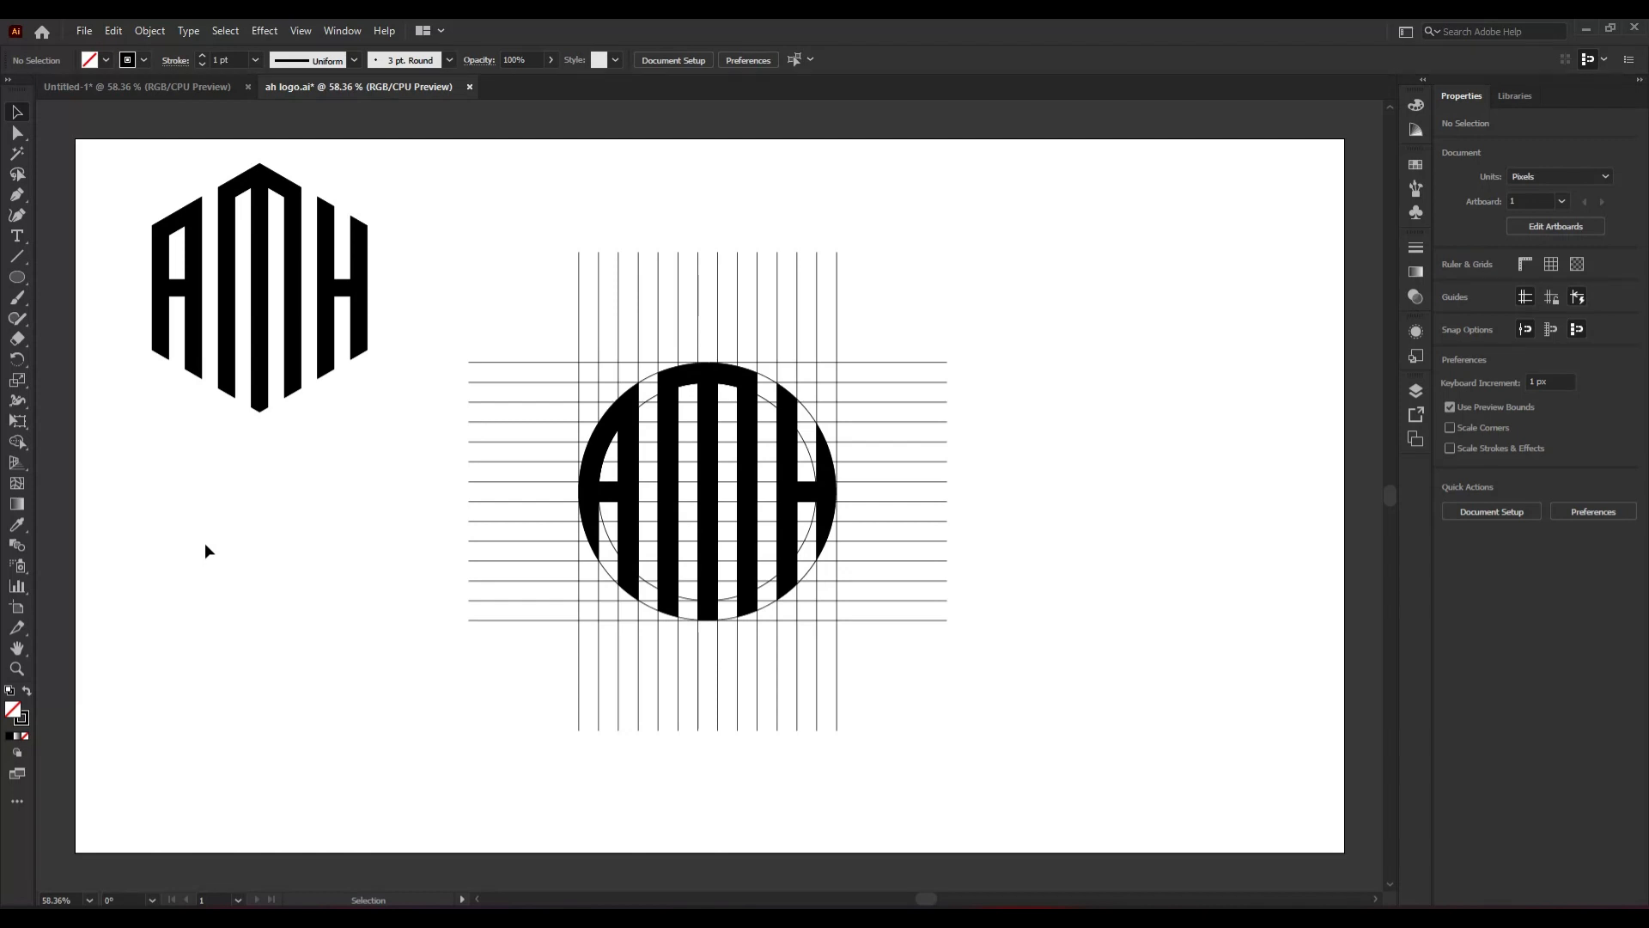
pyautogui.click(636, 505)
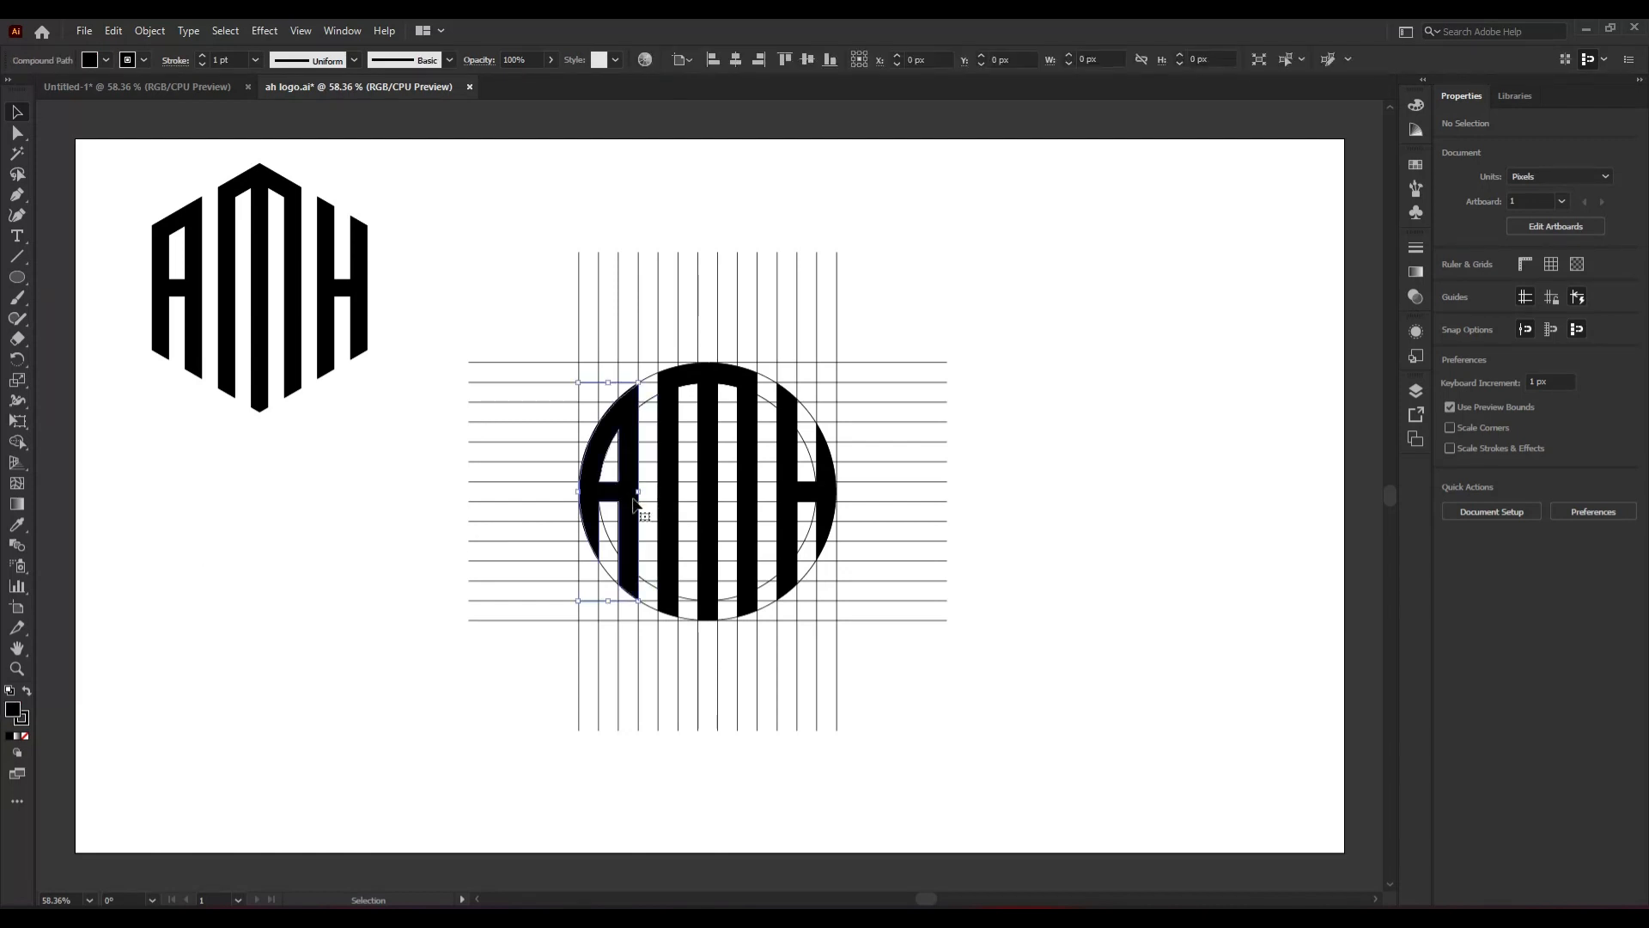
pyautogui.click(667, 563)
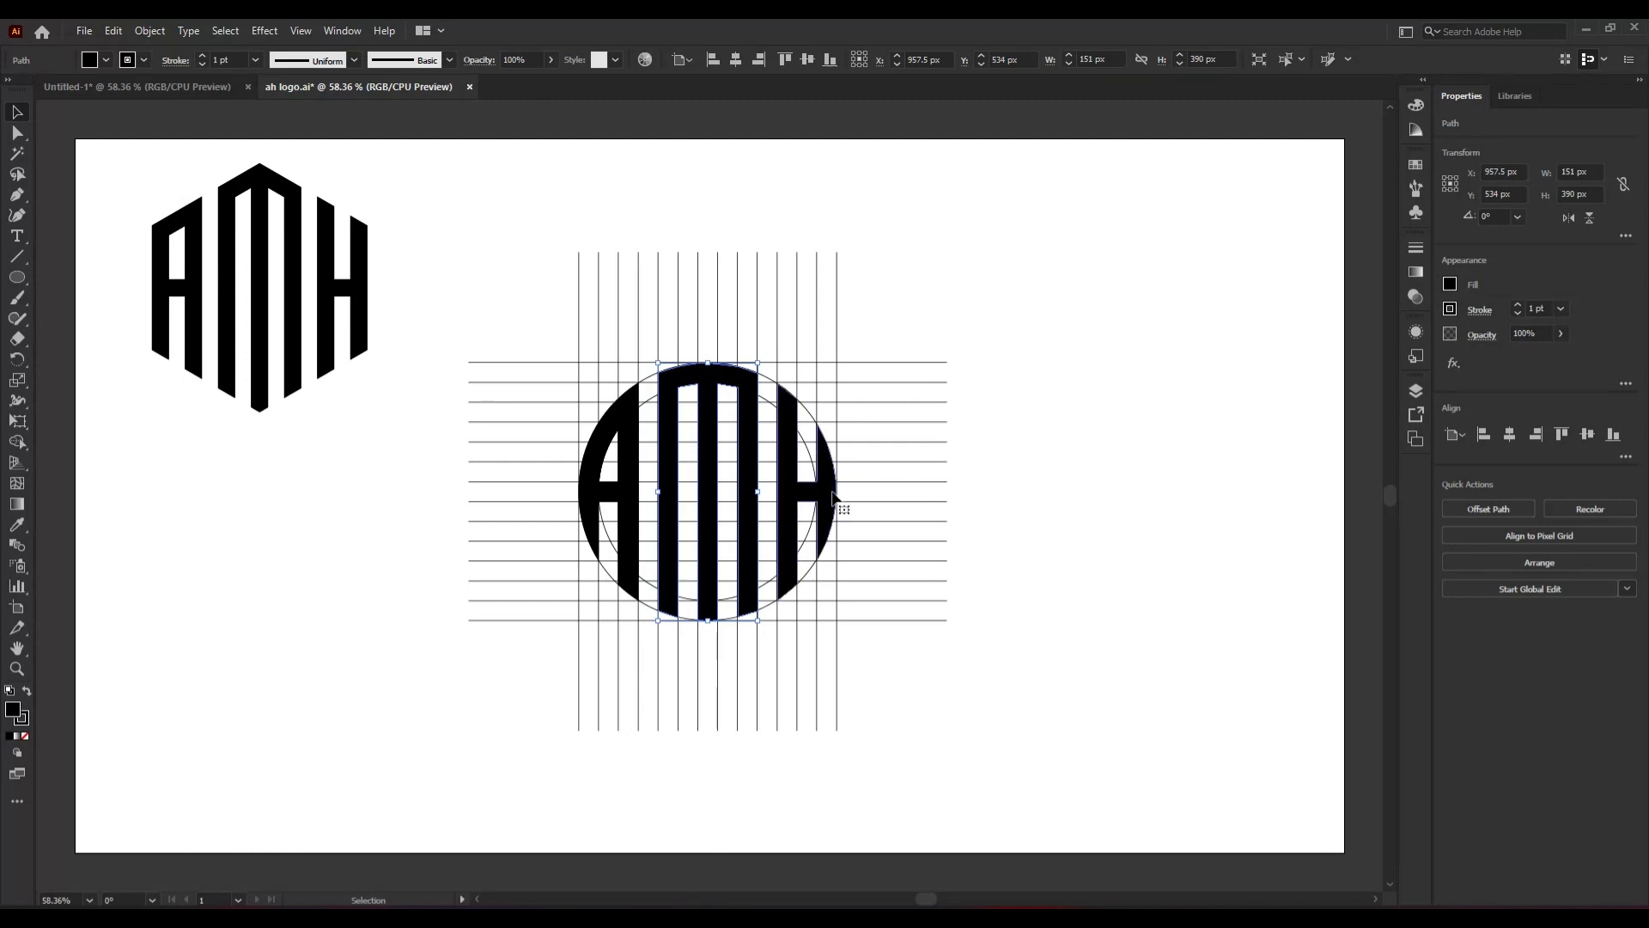
pyautogui.click(834, 491)
pyautogui.keyDown('shift'); pyautogui.click(747, 507); pyautogui.keyUp('shift')
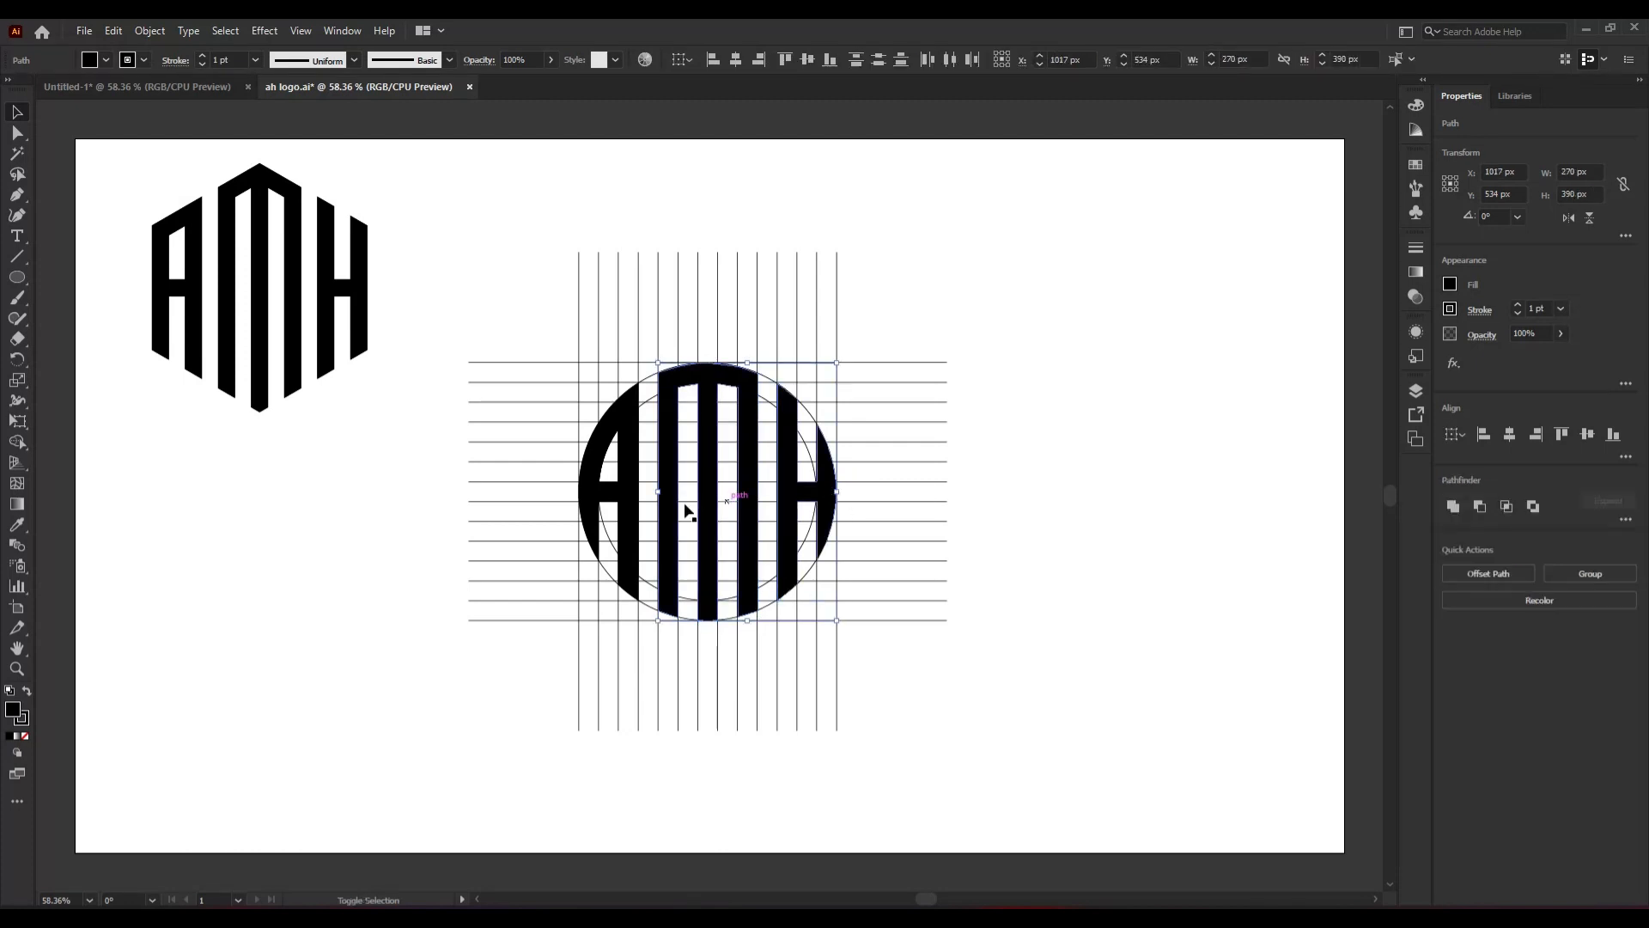
pyautogui.keyDown('shift'); pyautogui.click(644, 507); pyautogui.keyUp('shift')
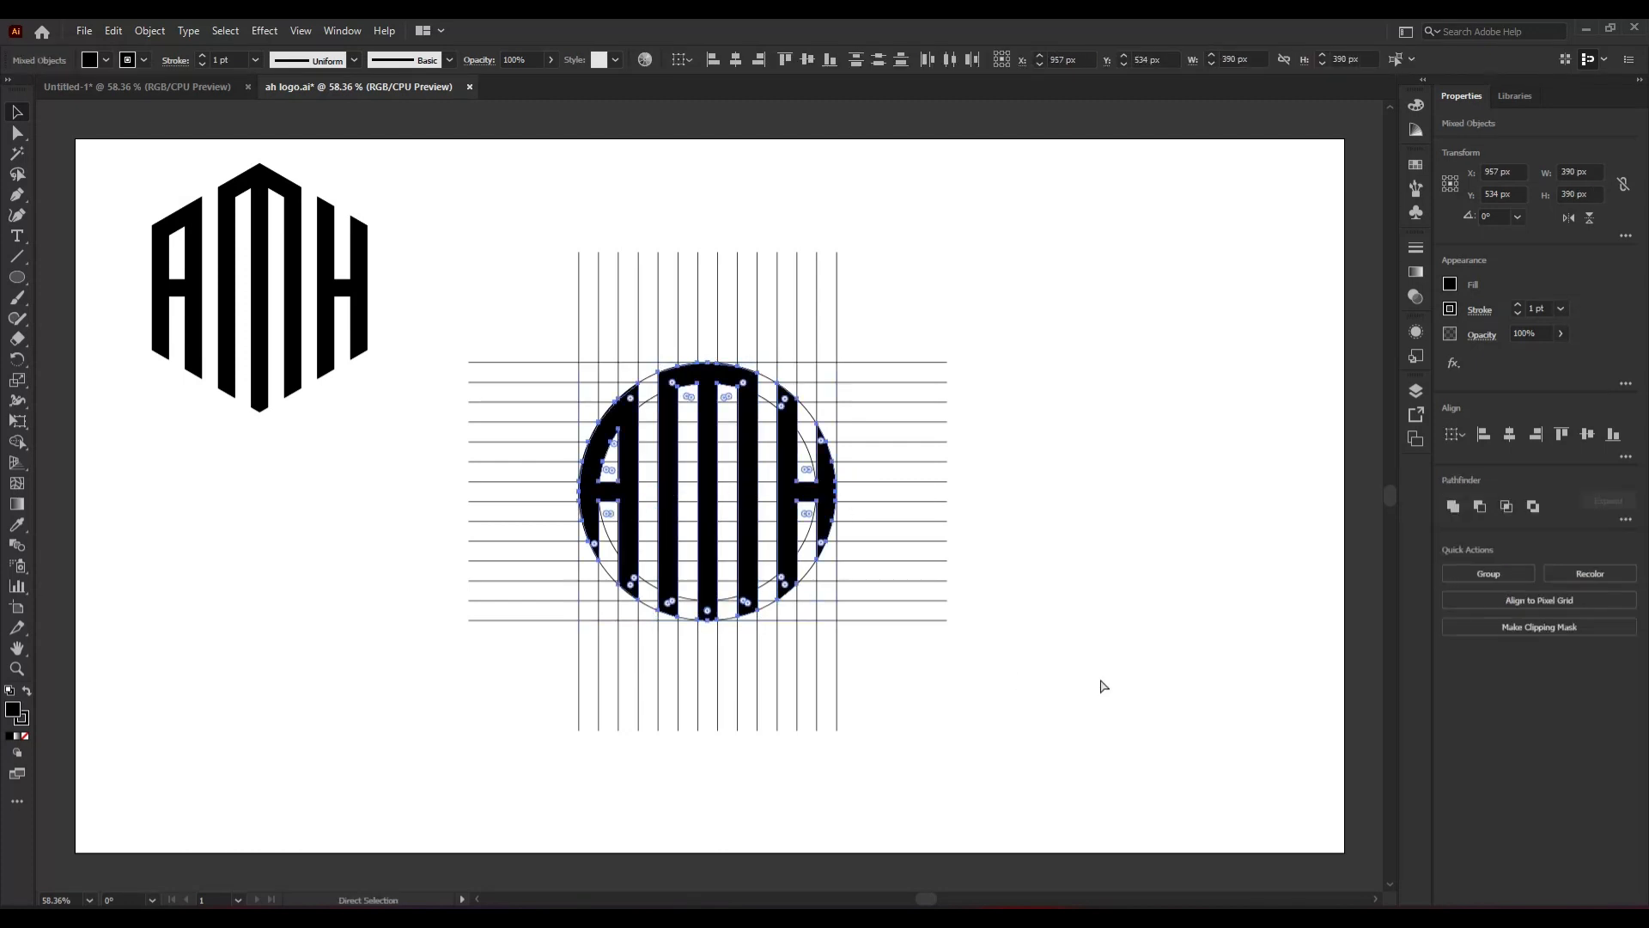
pyautogui.hotkey('ctrl', 'x')
# - Delete the remaining grid lines and circles, and paste the cut letters back onto the artboard
pyautogui.moveTo(495, 310); pyautogui.dragTo(940, 673)
pyautogui.press('Delete')
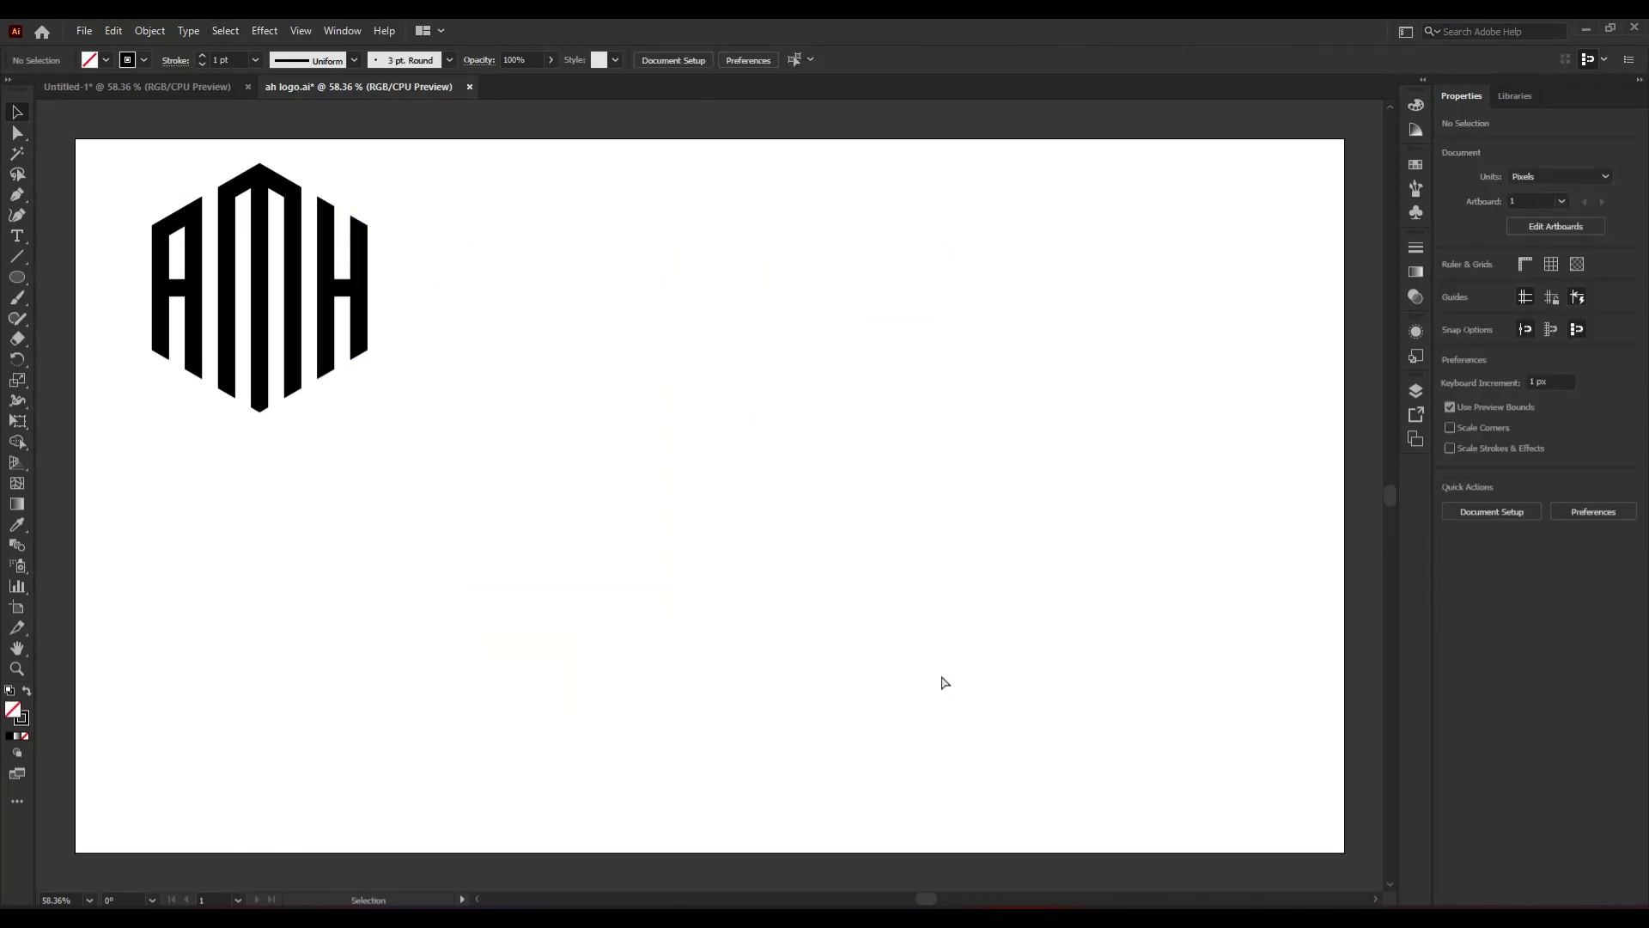
pyautogui.hotkey('ctrl', 'v')
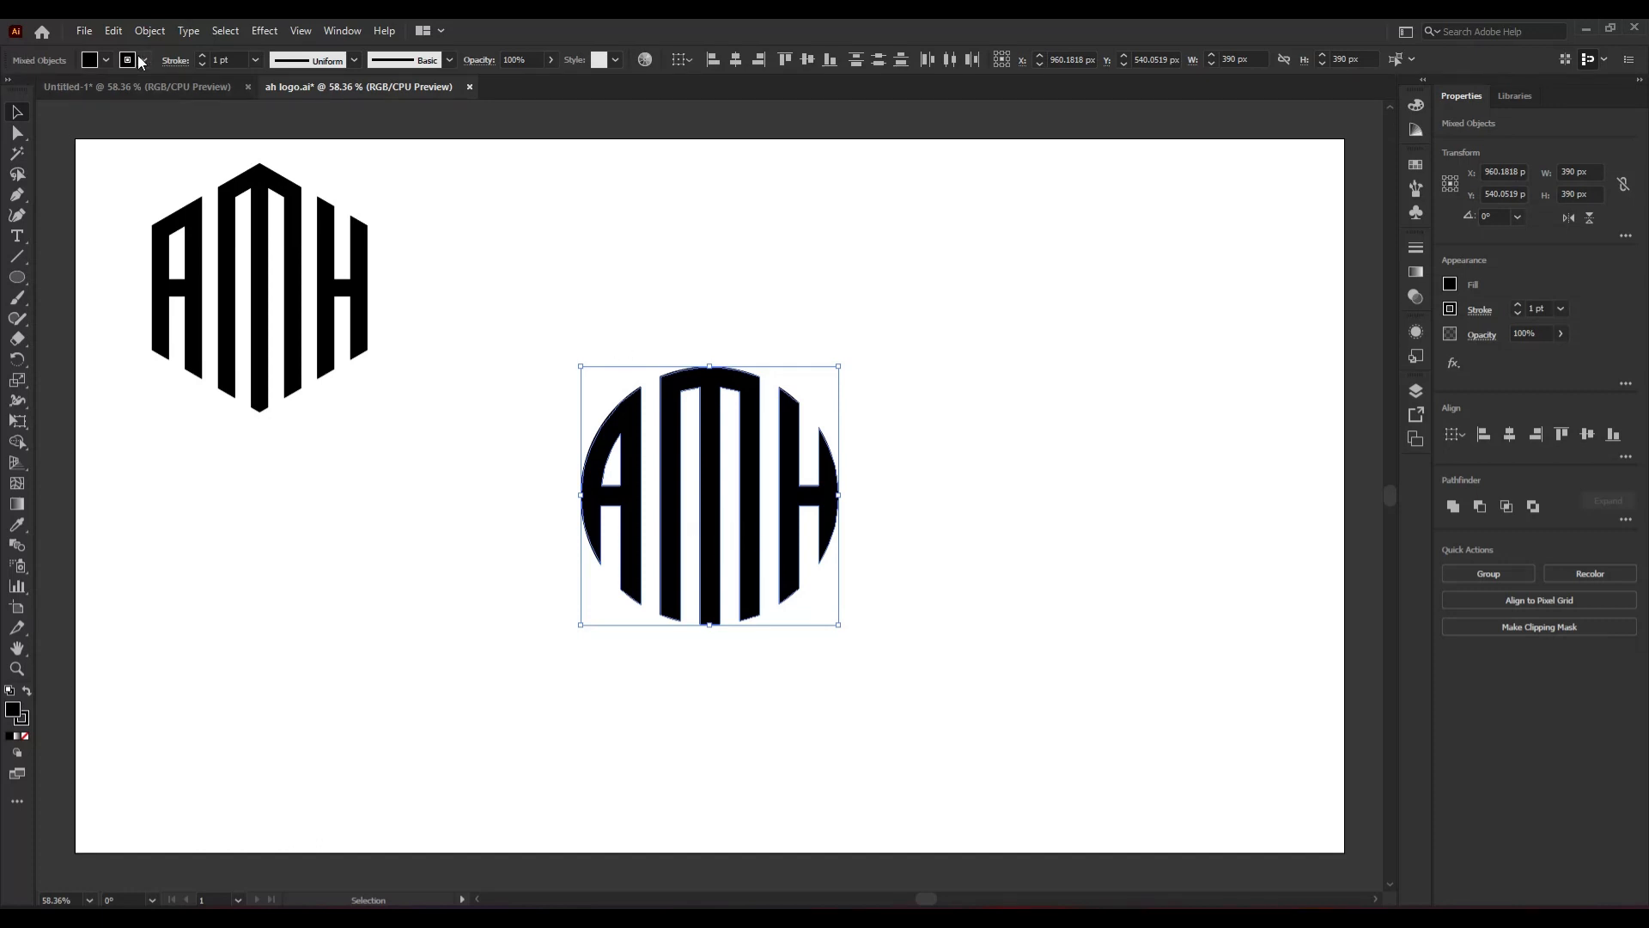
# - Set the circular letters' stroke to none and group them into one logo
pyautogui.click(144, 60)
pyautogui.click(11, 89)
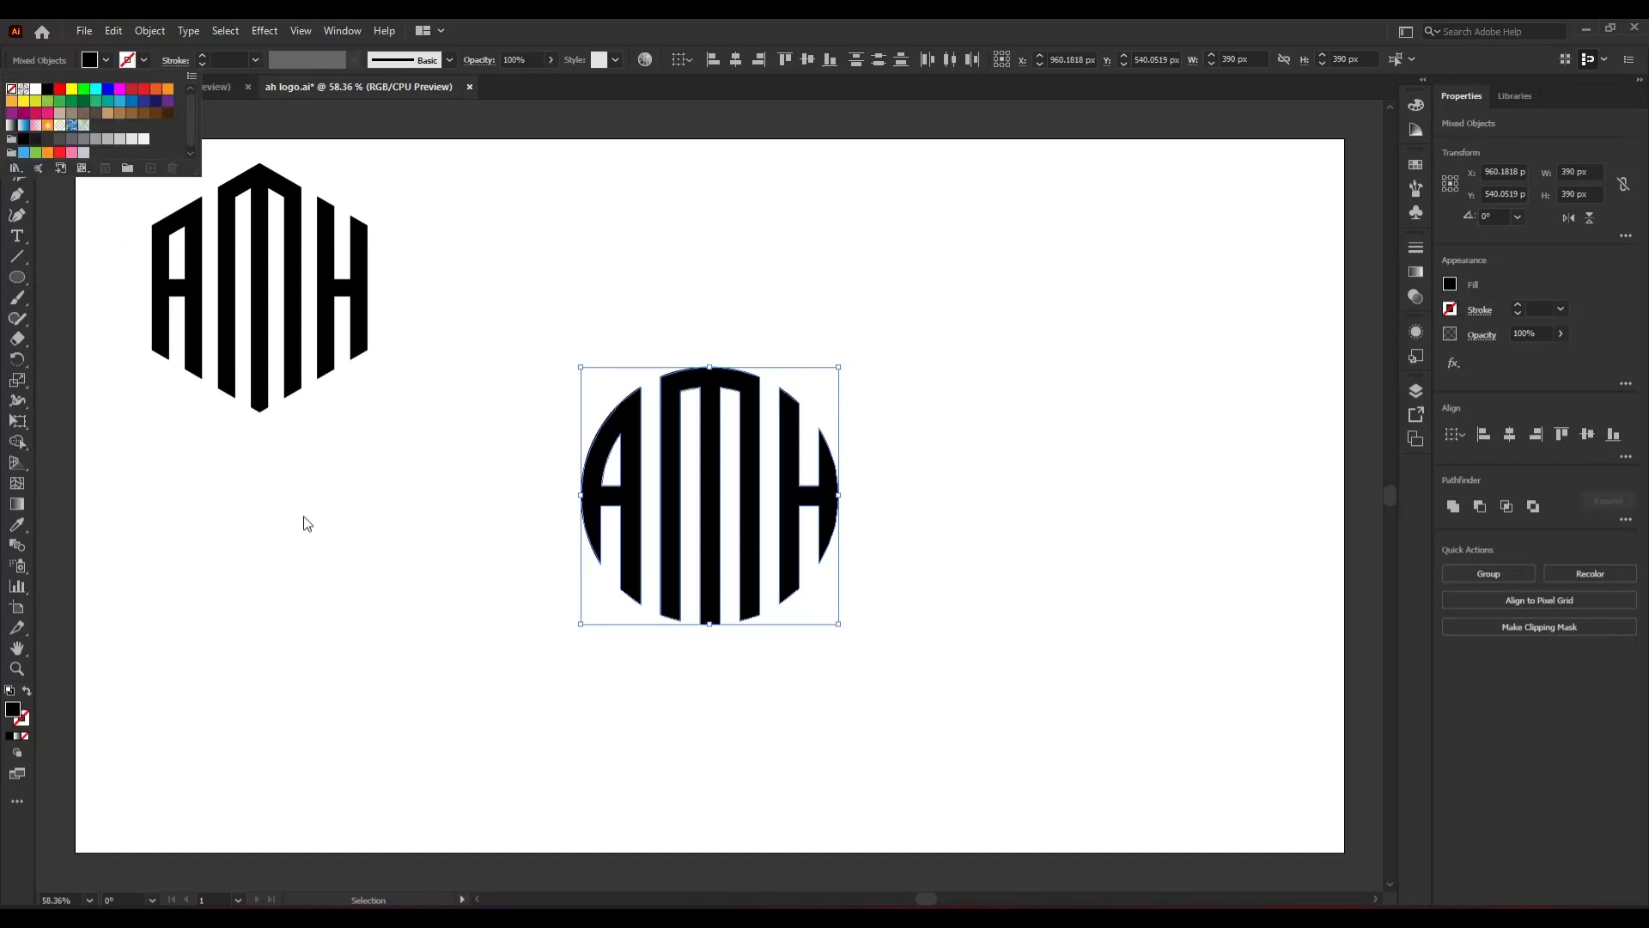
pyautogui.click(758, 524)
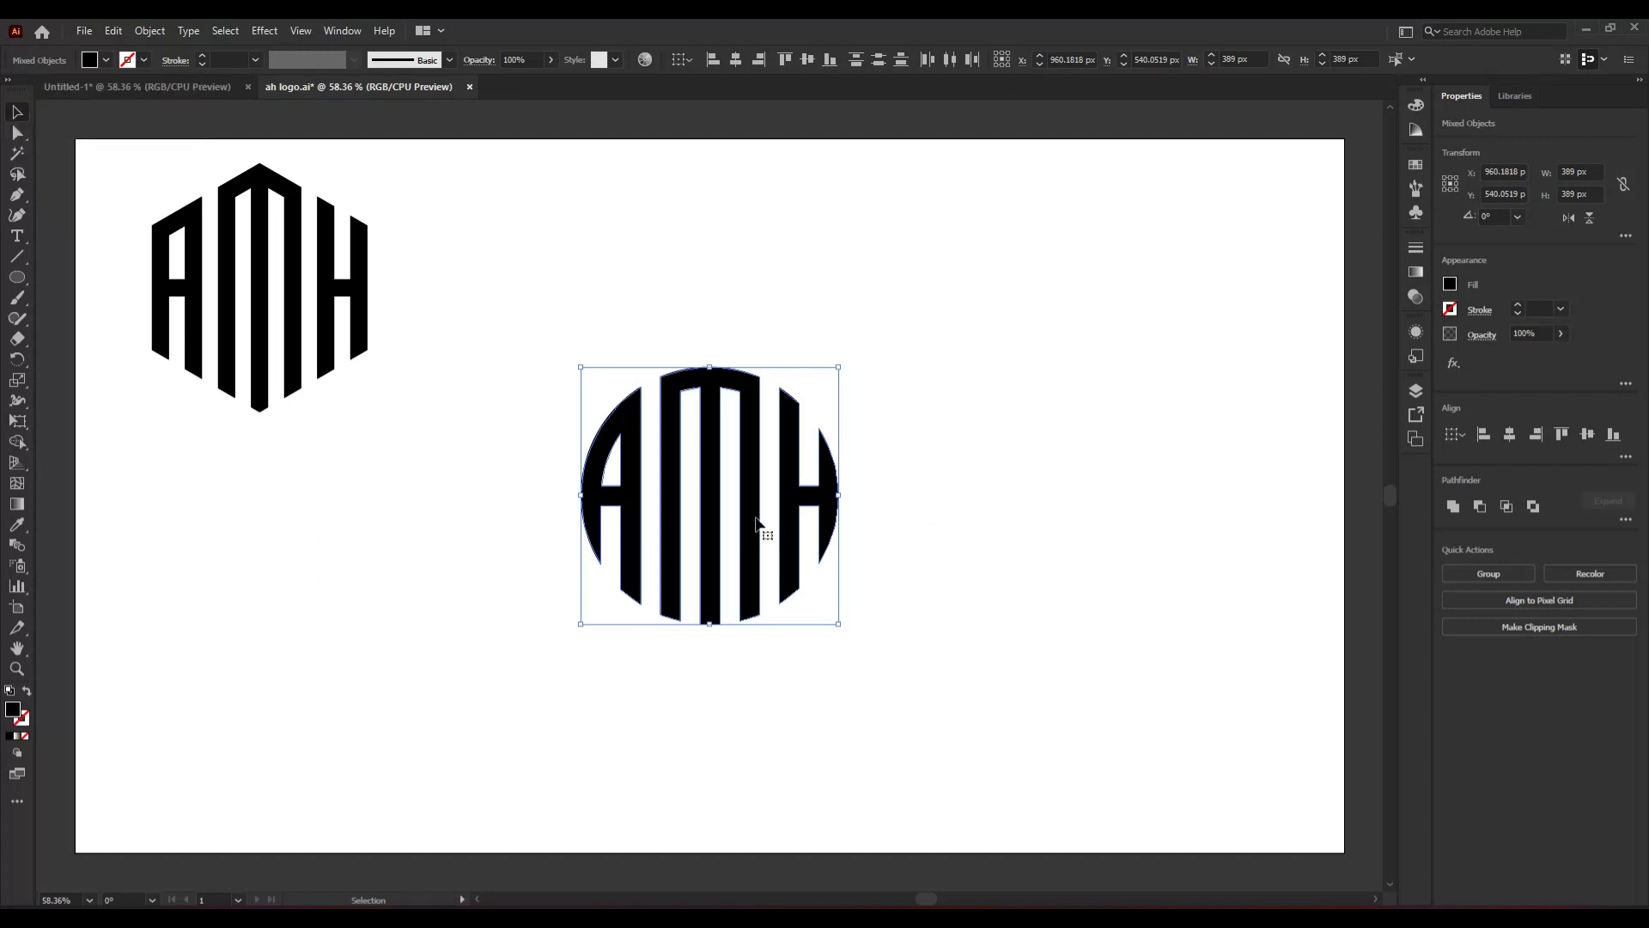
pyautogui.rightClick(758, 524)
pyautogui.click(812, 653)
# - Move the circular logo into the right half of the artboard
pyautogui.click(685, 502)
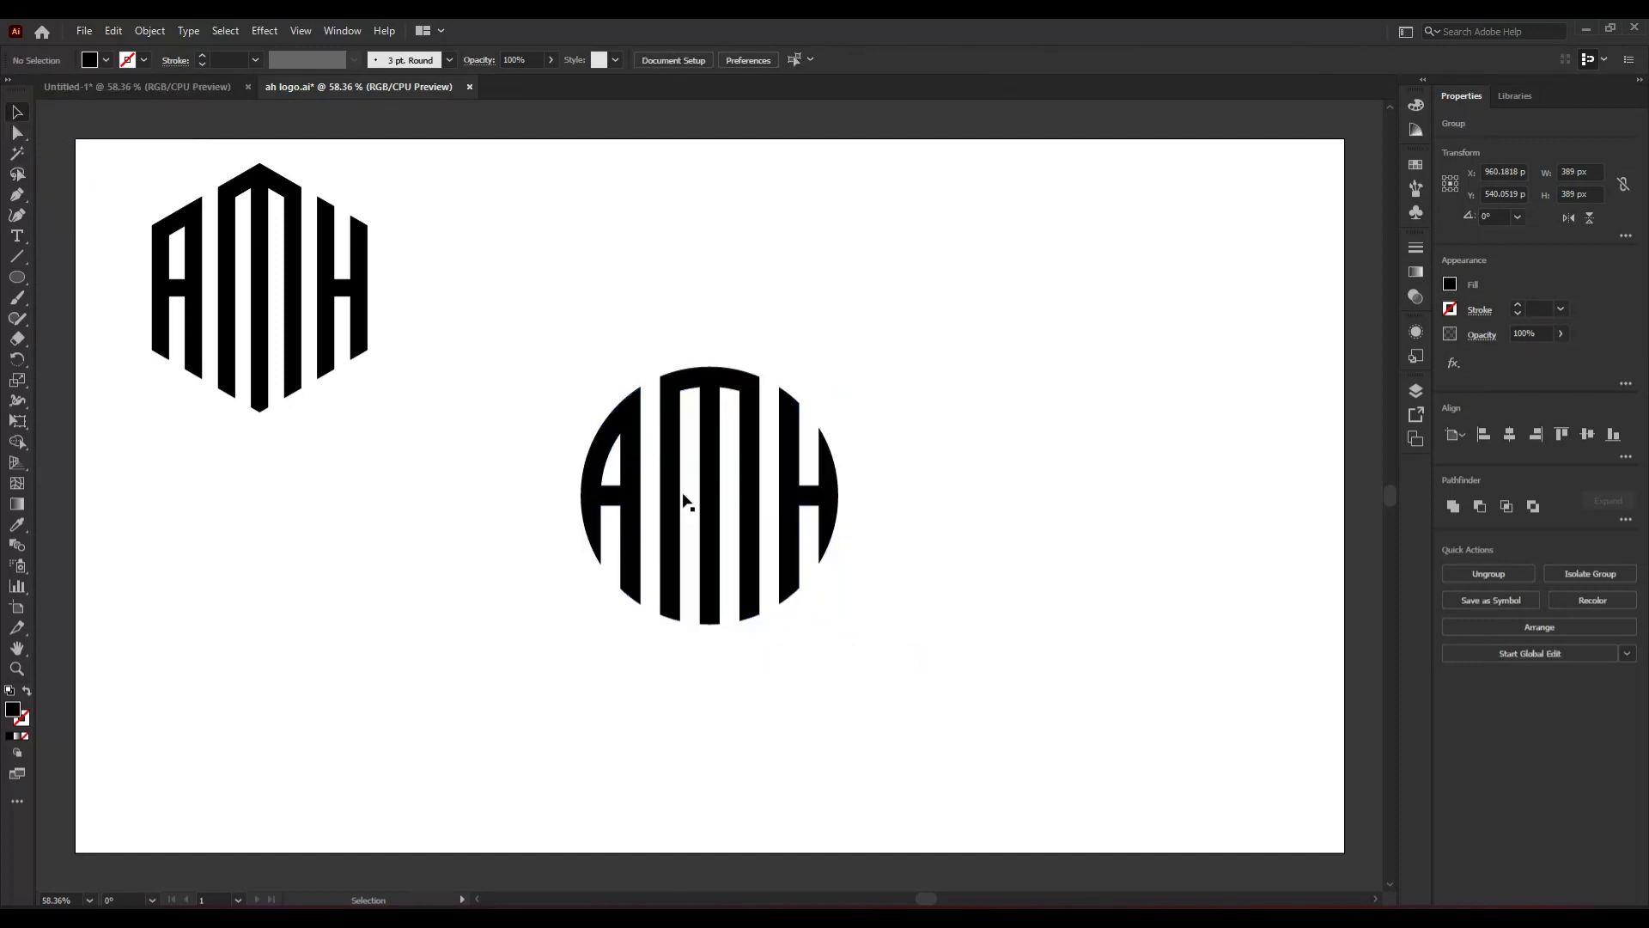
pyautogui.moveTo(685, 502); pyautogui.dragTo(986, 491)
pyautogui.click(76, 188)
# - Set the hexagonal logo's stroke to none
pyautogui.moveTo(92, 182); pyautogui.dragTo(370, 360)
pyautogui.click(141, 60)
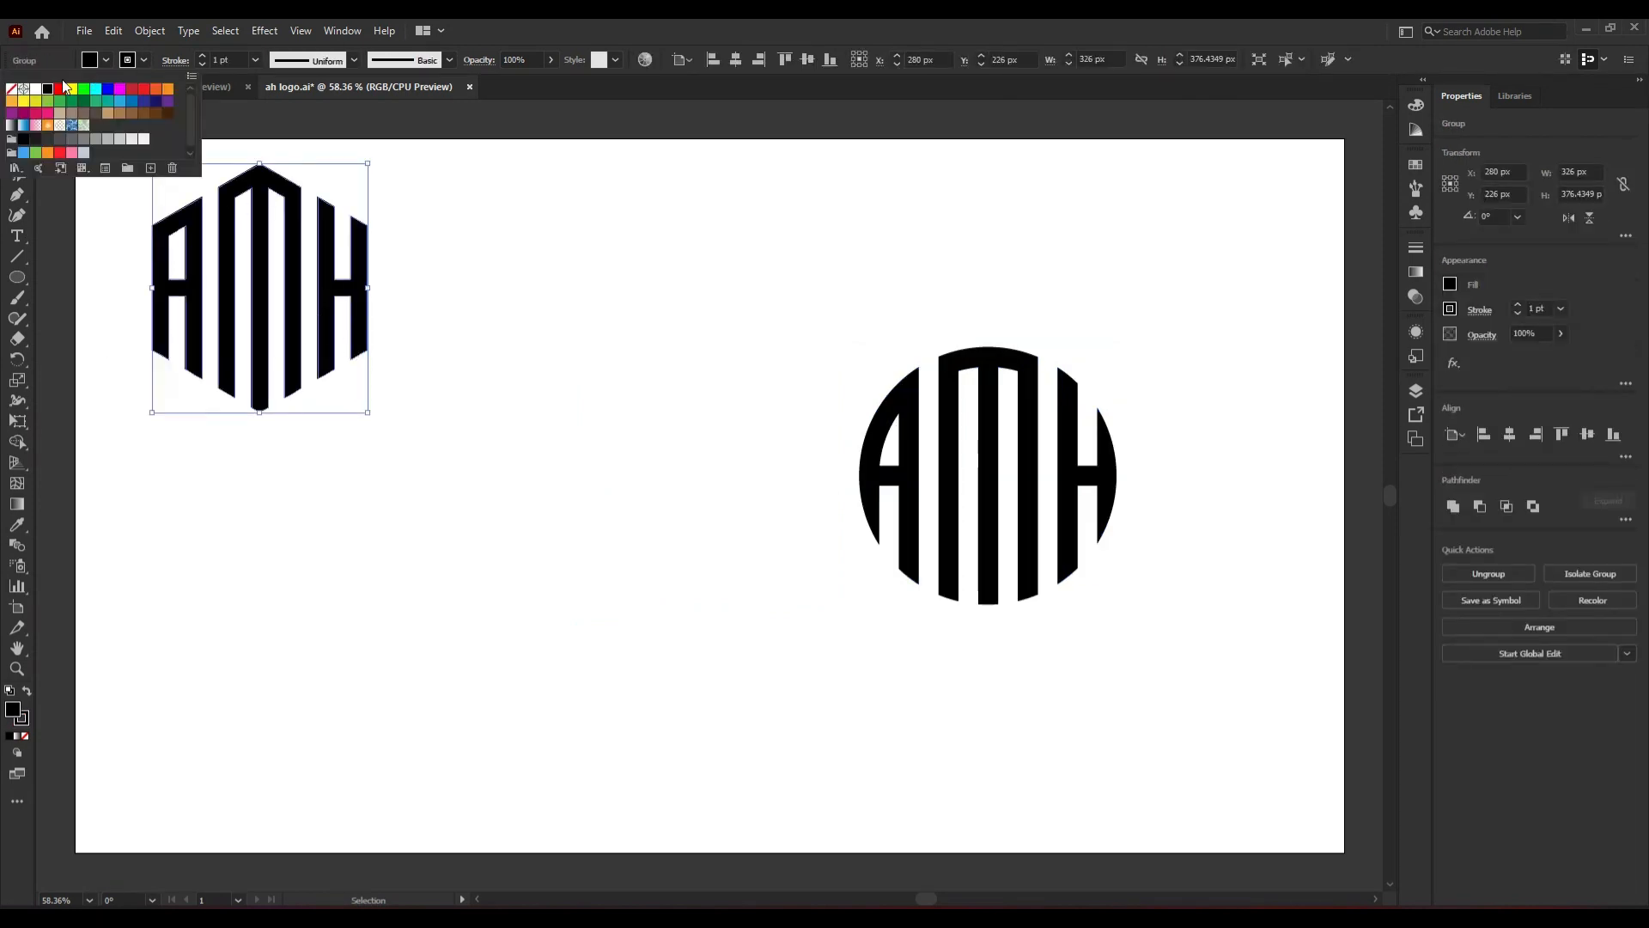
pyautogui.click(10, 89)
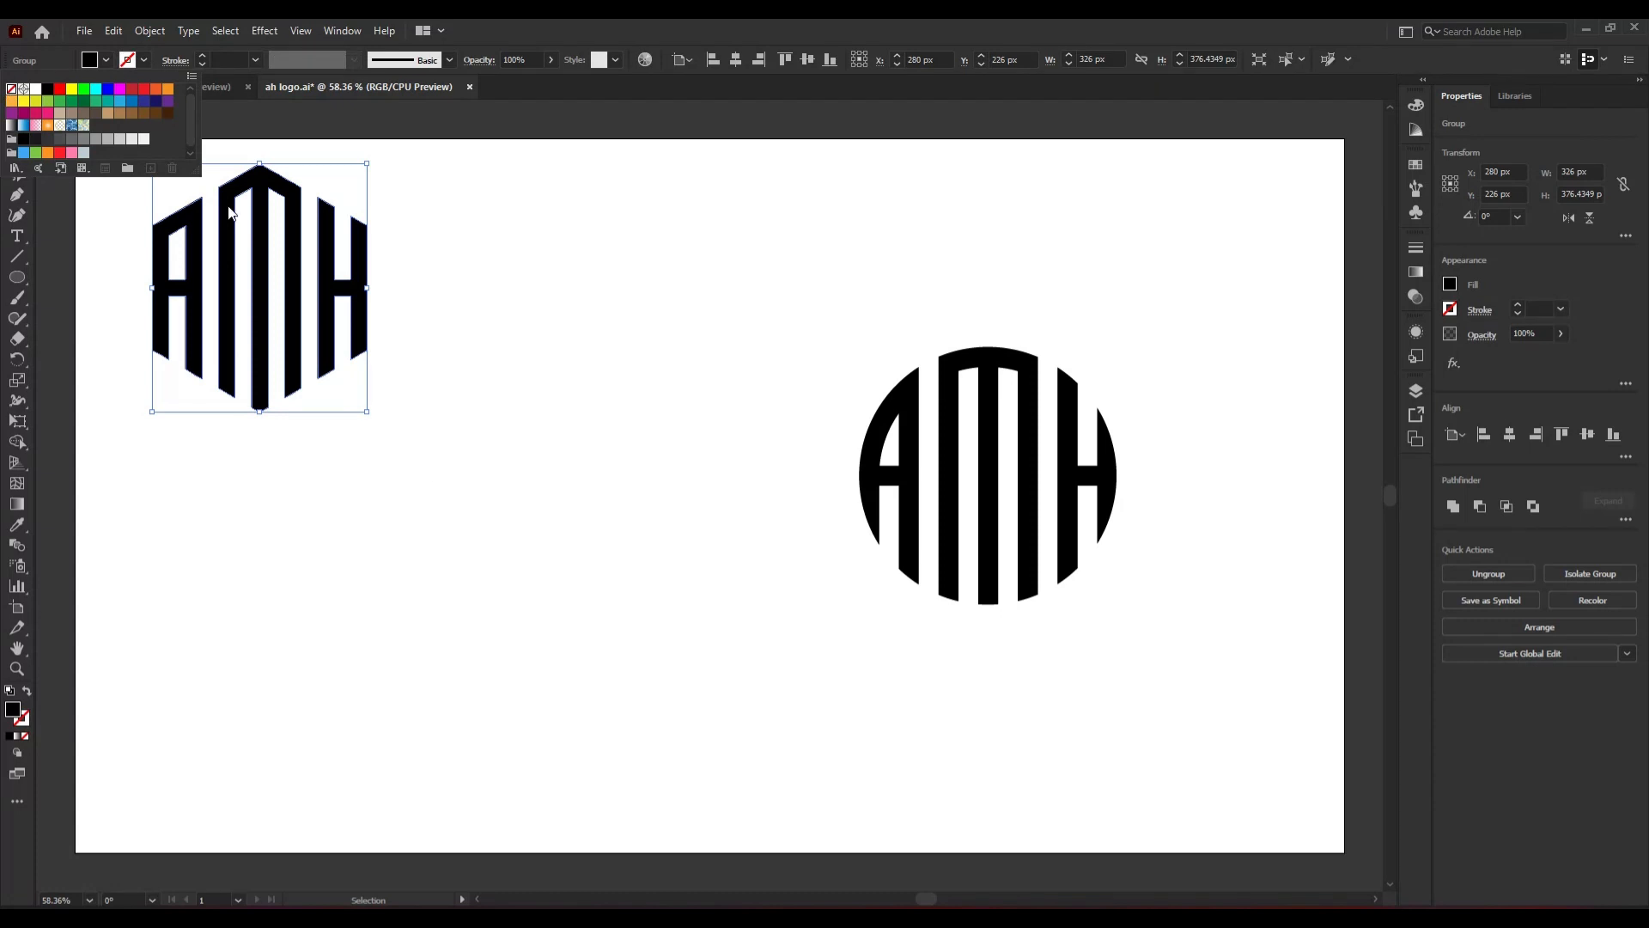
pyautogui.click(397, 370)
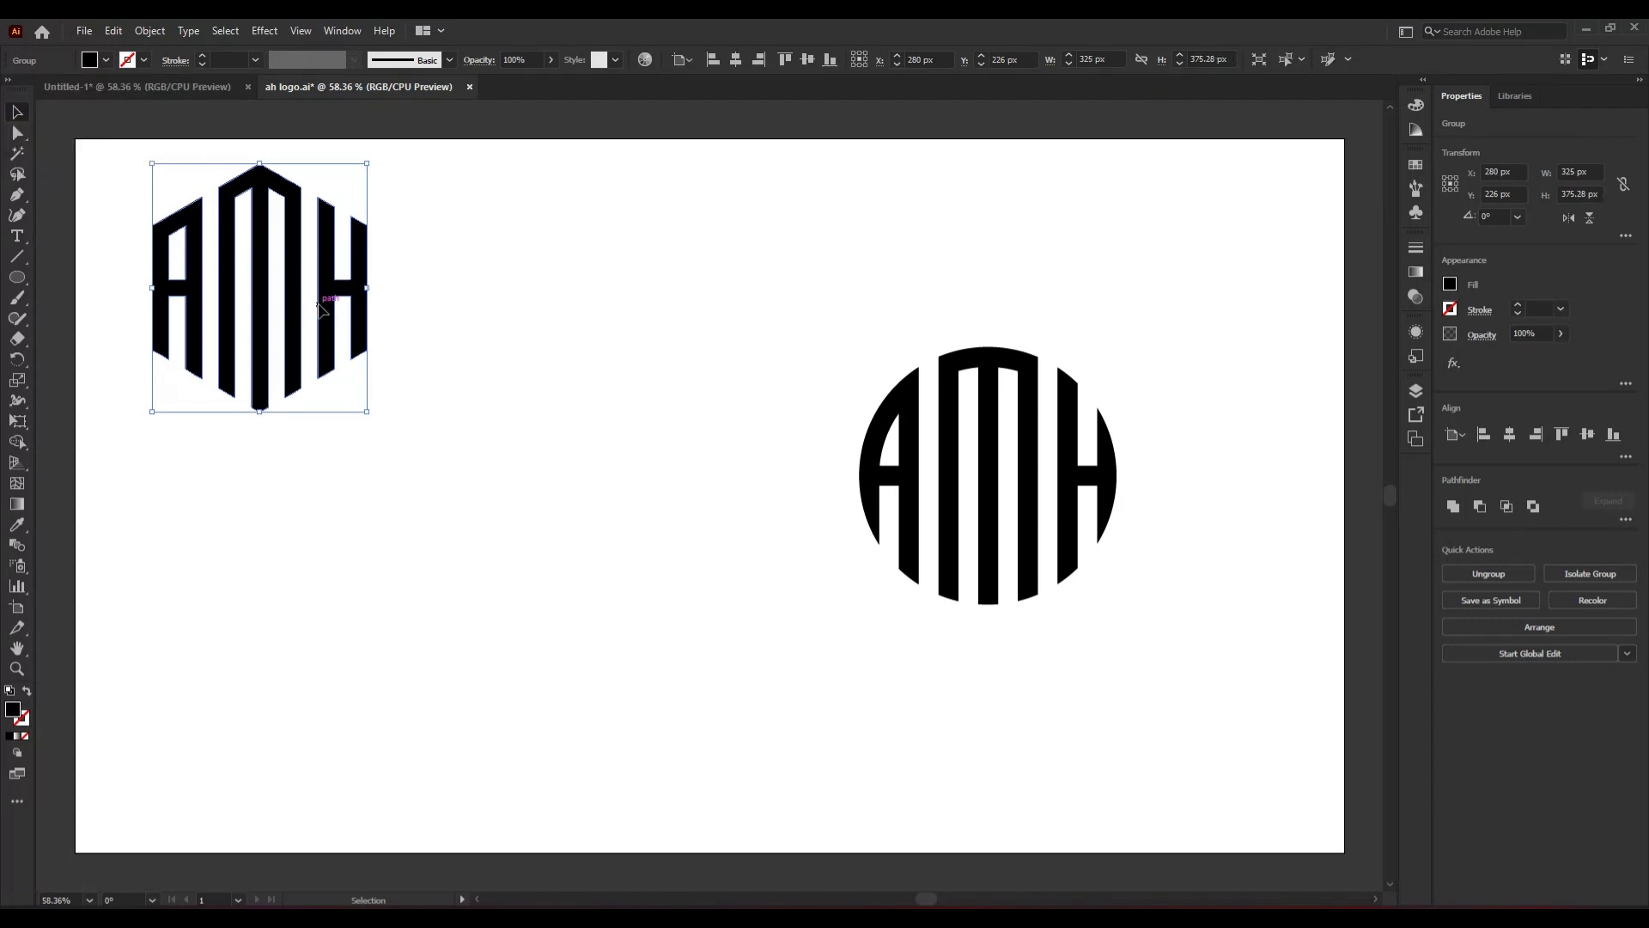
# - Move the hexagonal logo into the left half of the artboard, roughly level with the circular logo
pyautogui.moveTo(322, 310); pyautogui.dragTo(525, 474)
pyautogui.click(722, 629)
pyautogui.click(681, 563)
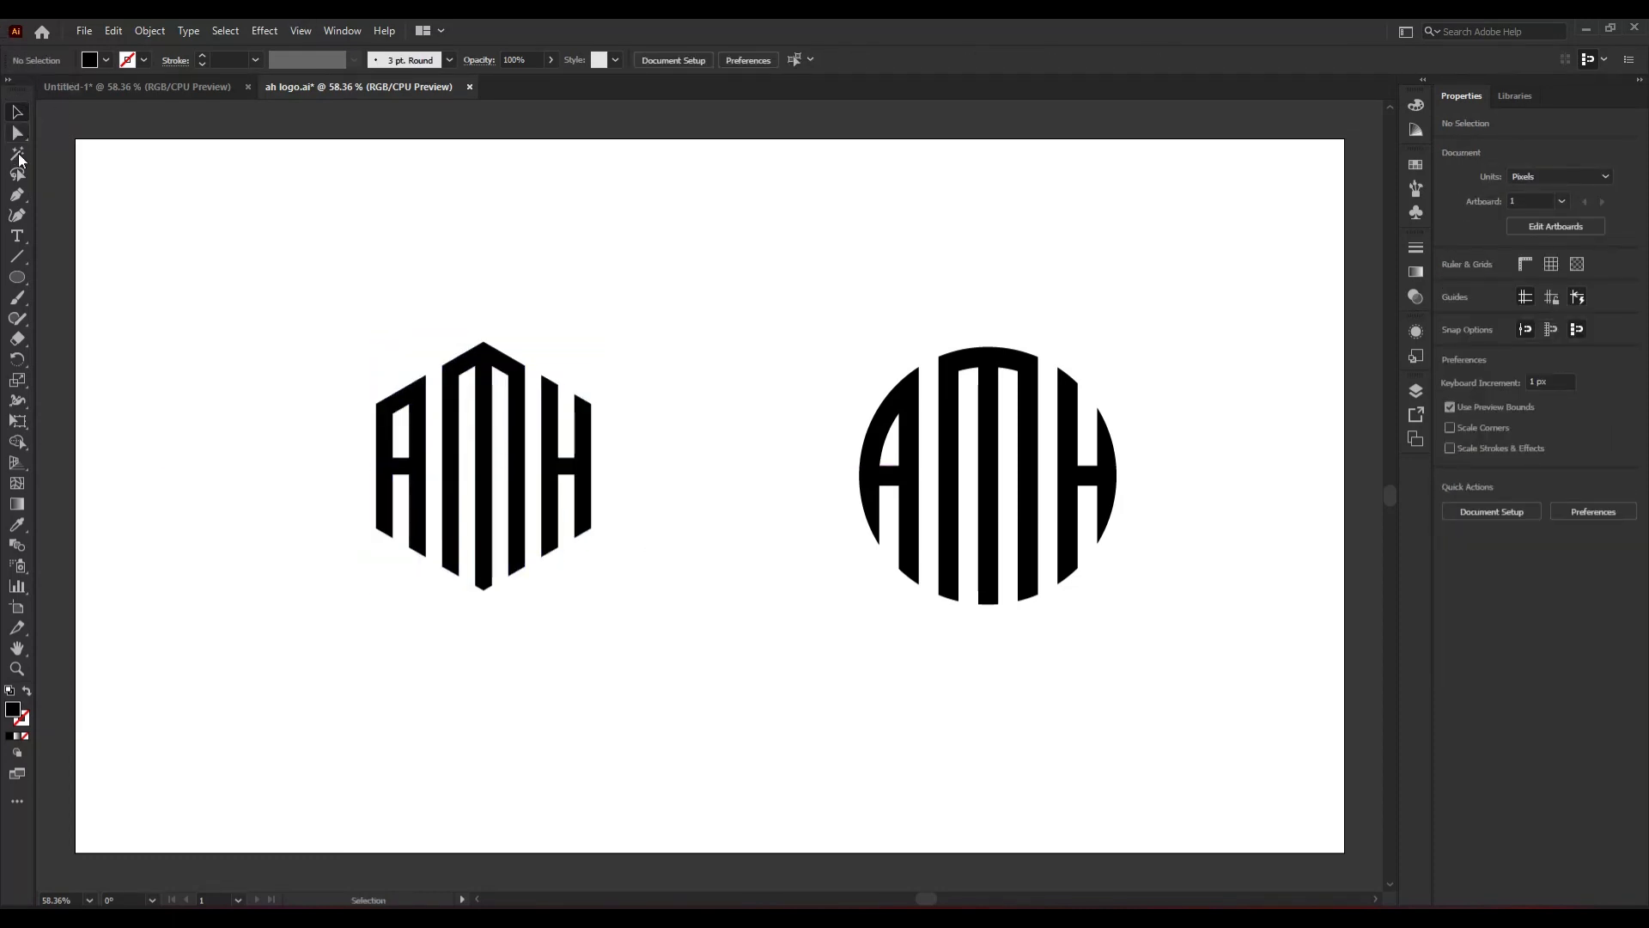
# - Draw a black 1920 x 1080 px rectangle covering the whole artboard
pyautogui.rightClick(26, 269)
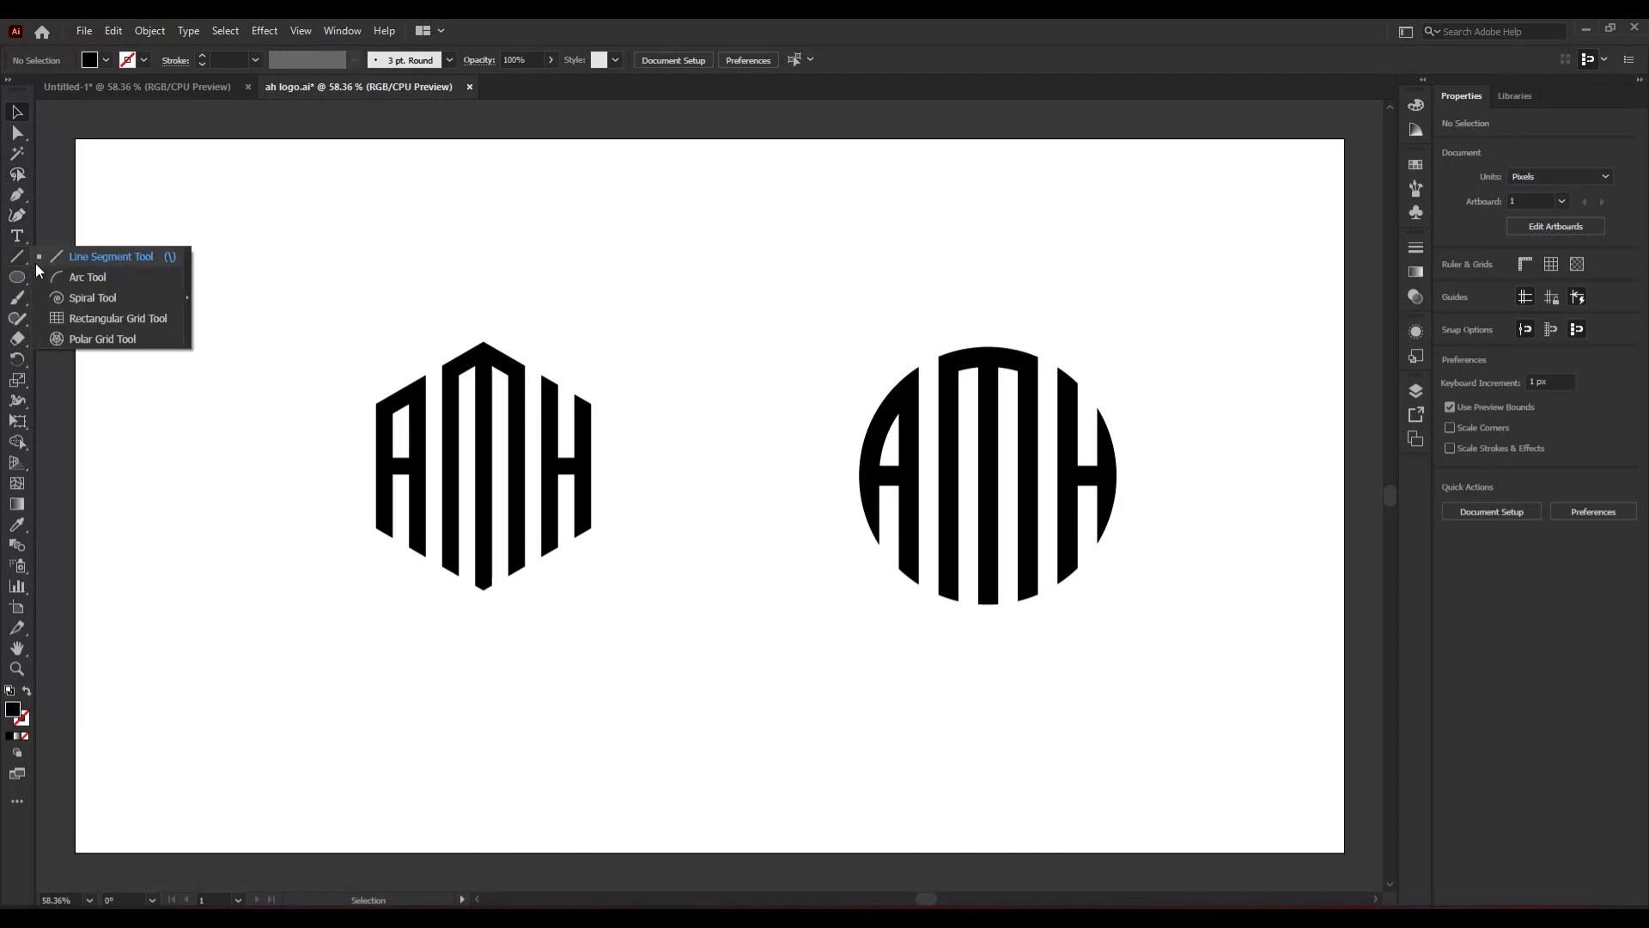
pyautogui.rightClick(16, 277)
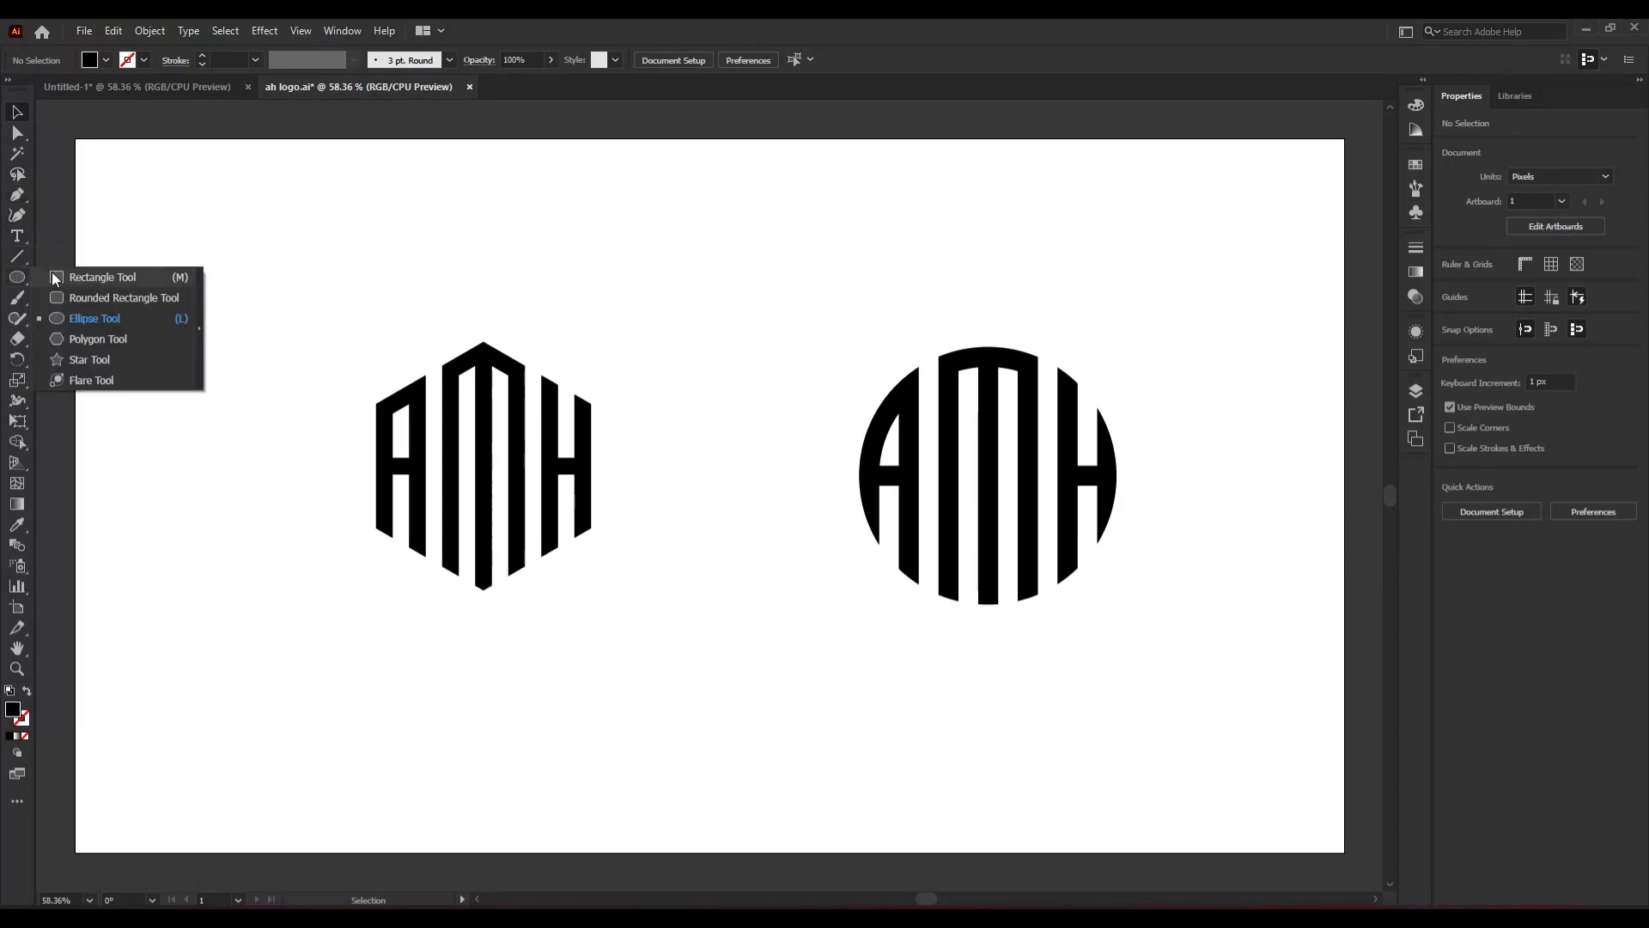
pyautogui.click(95, 277)
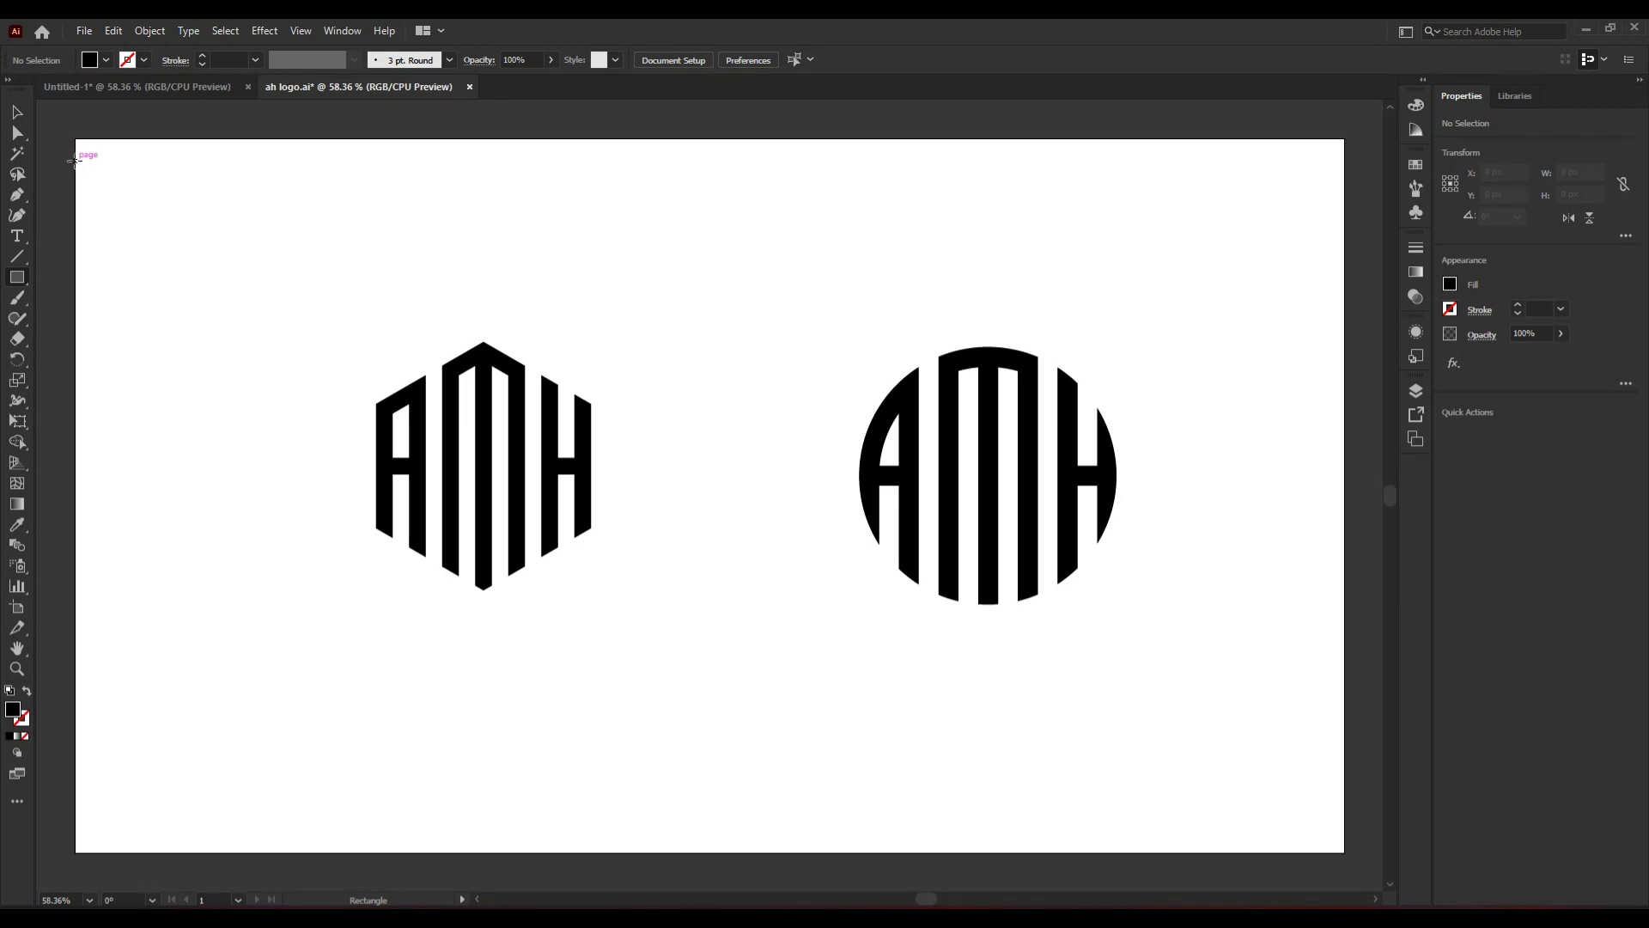
pyautogui.moveTo(76, 139); pyautogui.dragTo(1344, 852)
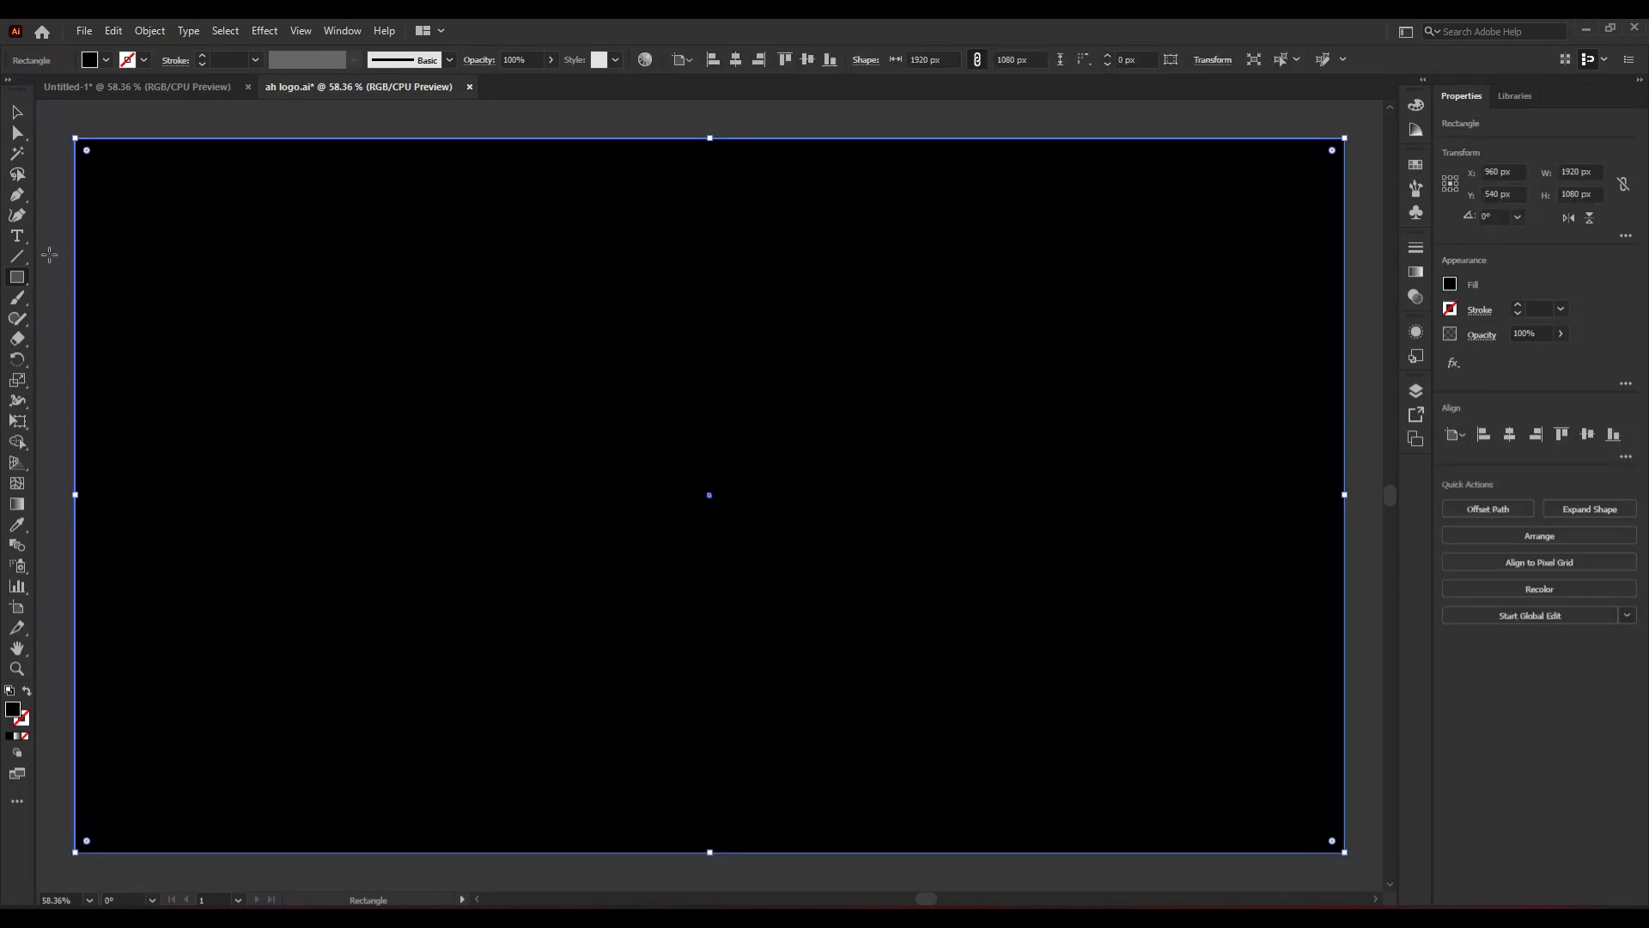
# - Send the black rectangle to the back, behind both logos, and deselect it
pyautogui.click(17, 113)
pyautogui.rightClick(403, 353)
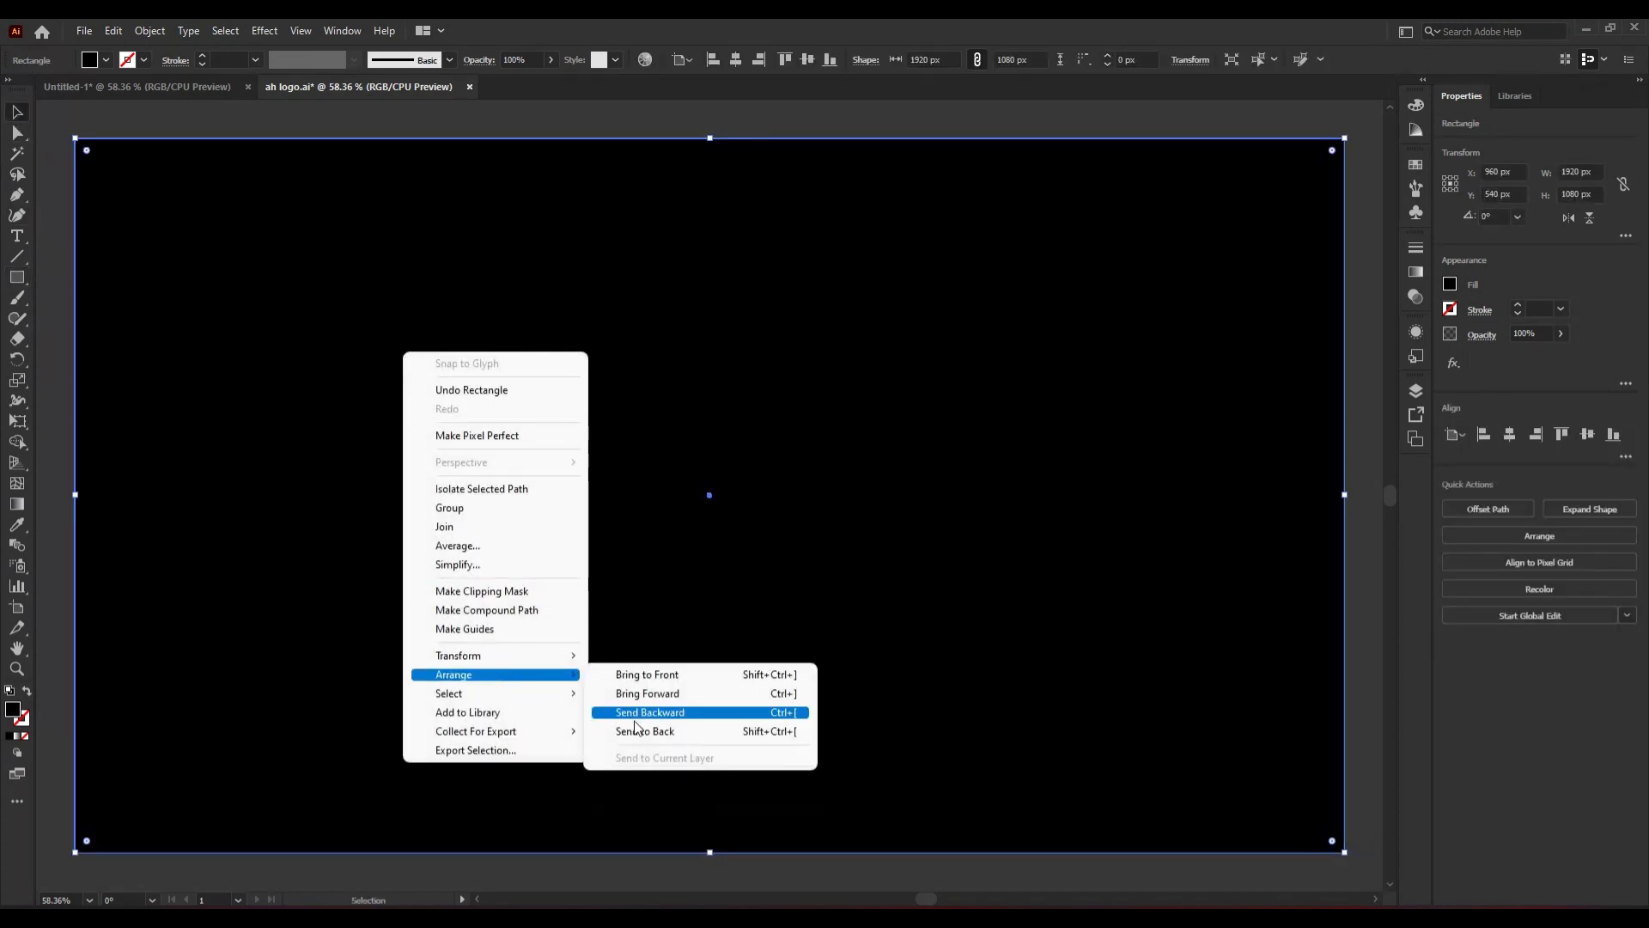
pyautogui.click(645, 731)
pyautogui.click(44, 155)
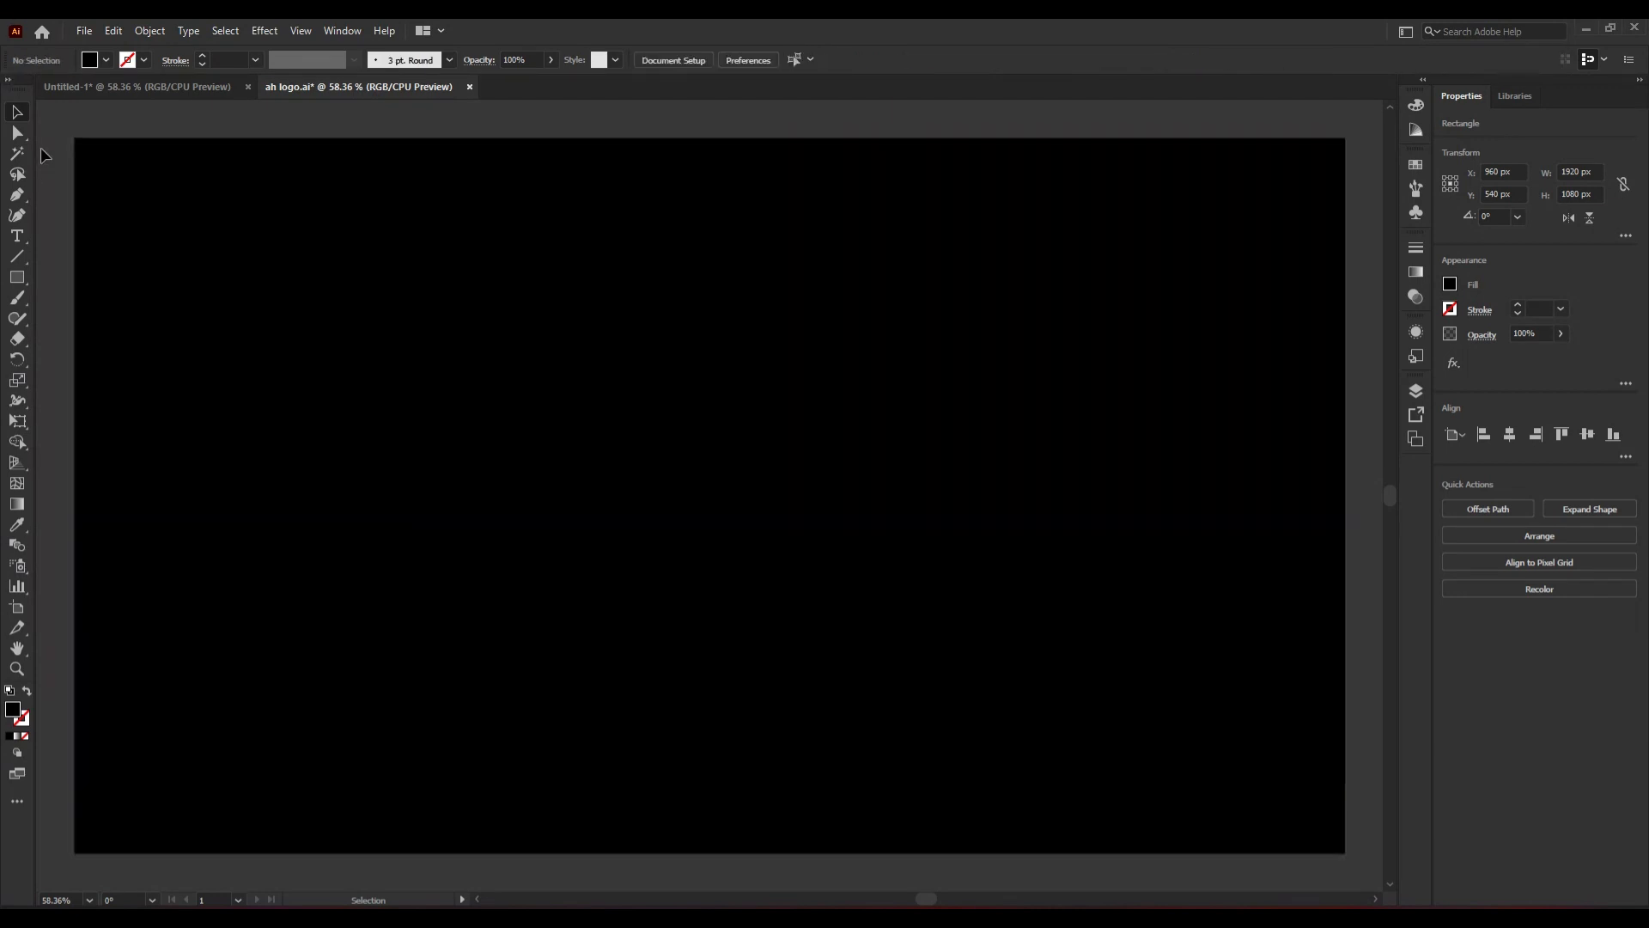
# - Fill the hexagonal AMH logo with white so it stands out on the black background, and deselect it
pyautogui.click(516, 554)
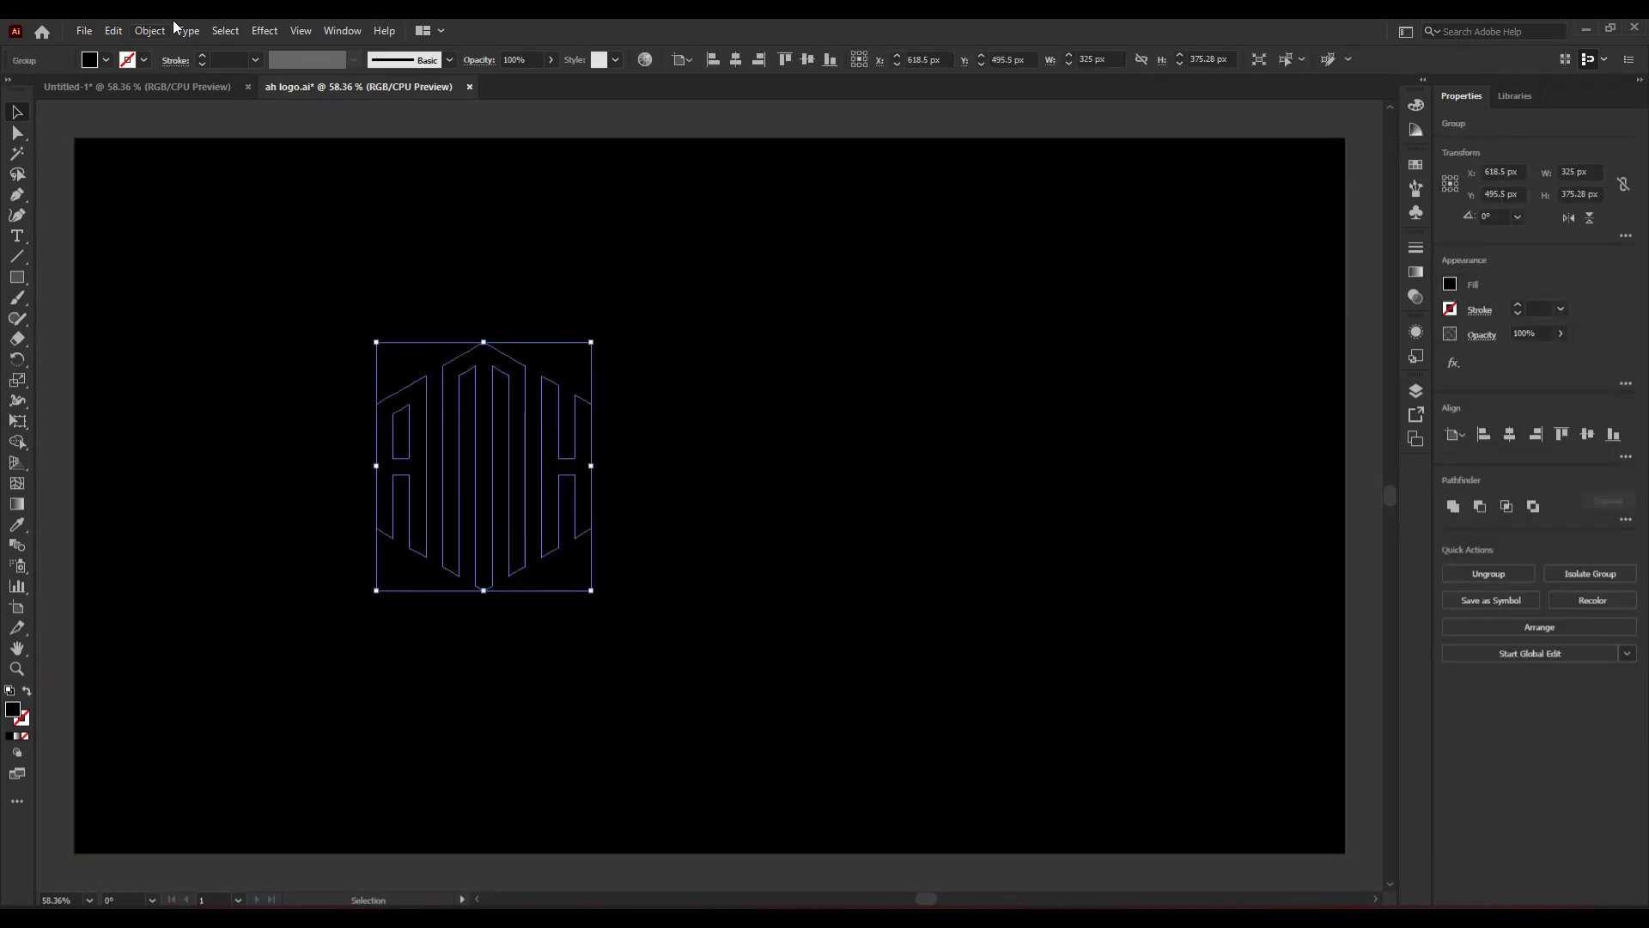
pyautogui.click(104, 62)
pyautogui.click(34, 85)
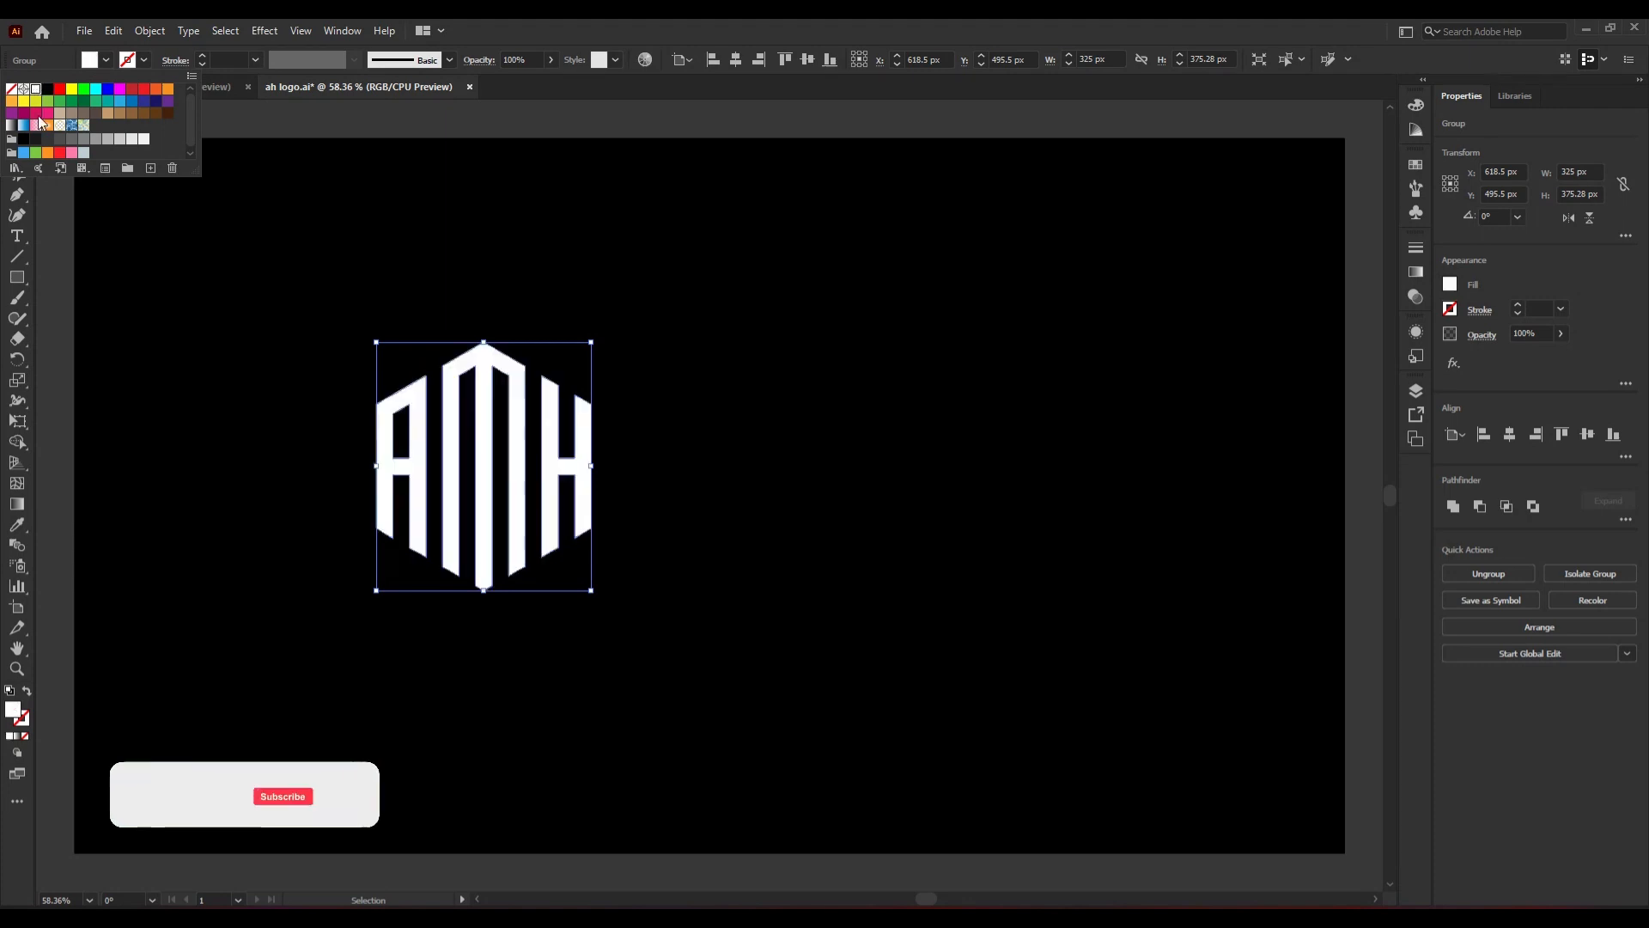
pyautogui.click(40, 247)
pyautogui.click(40, 247)
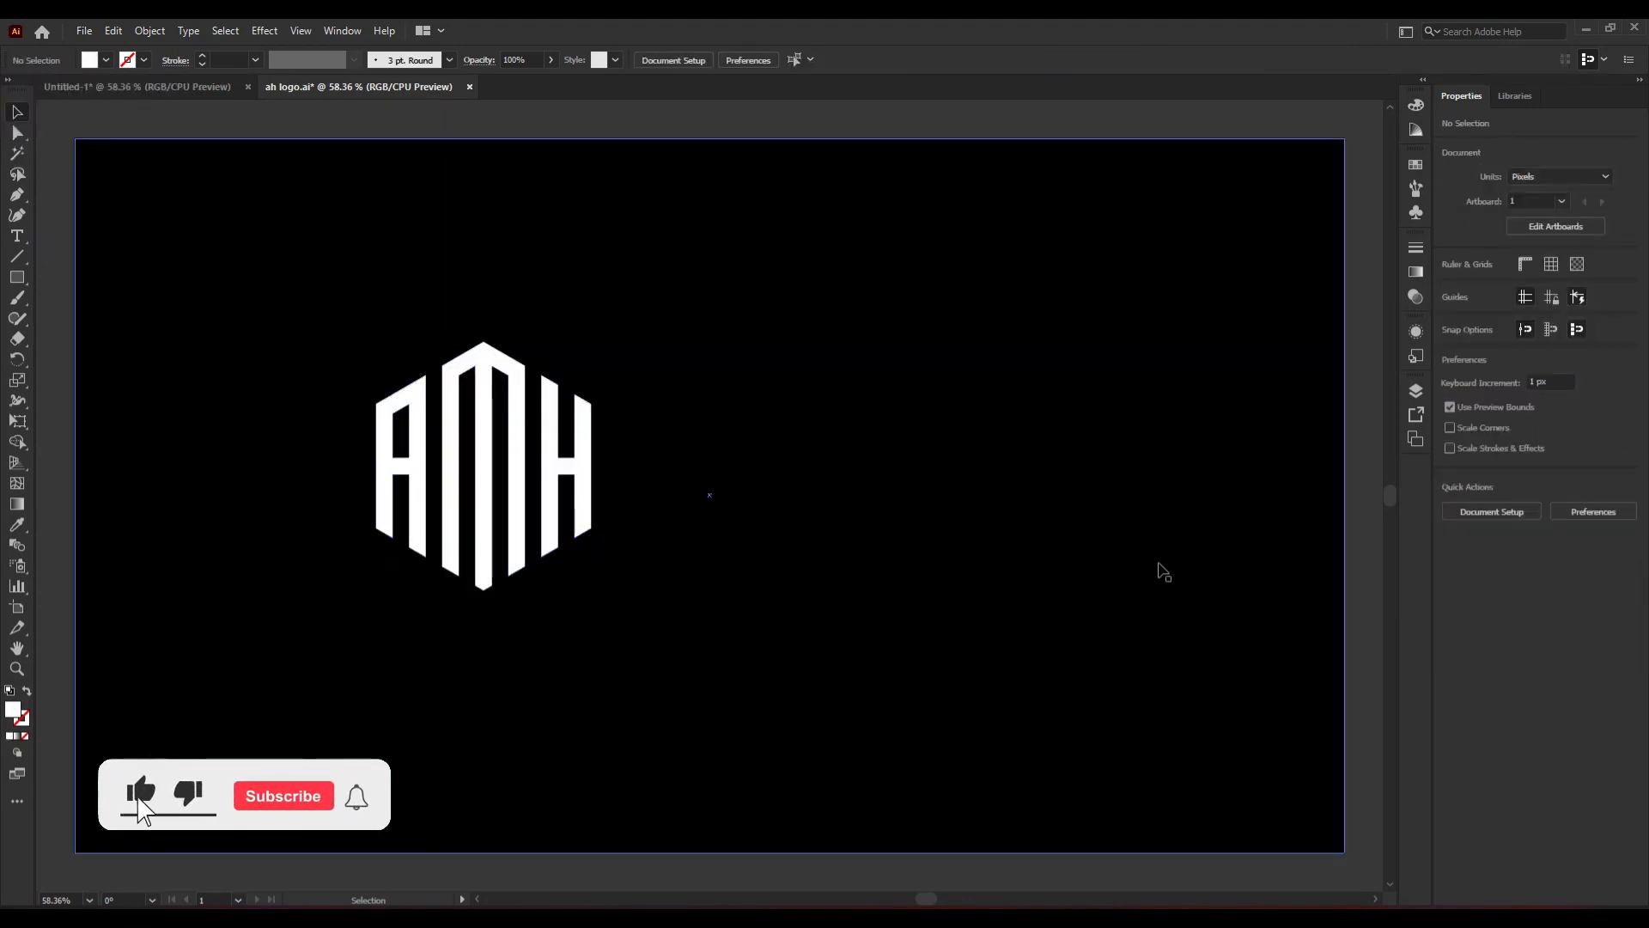
# - Give the circular AMH logo the same white fill as the hexagonal one and clear the selection
pyautogui.click(1032, 541)
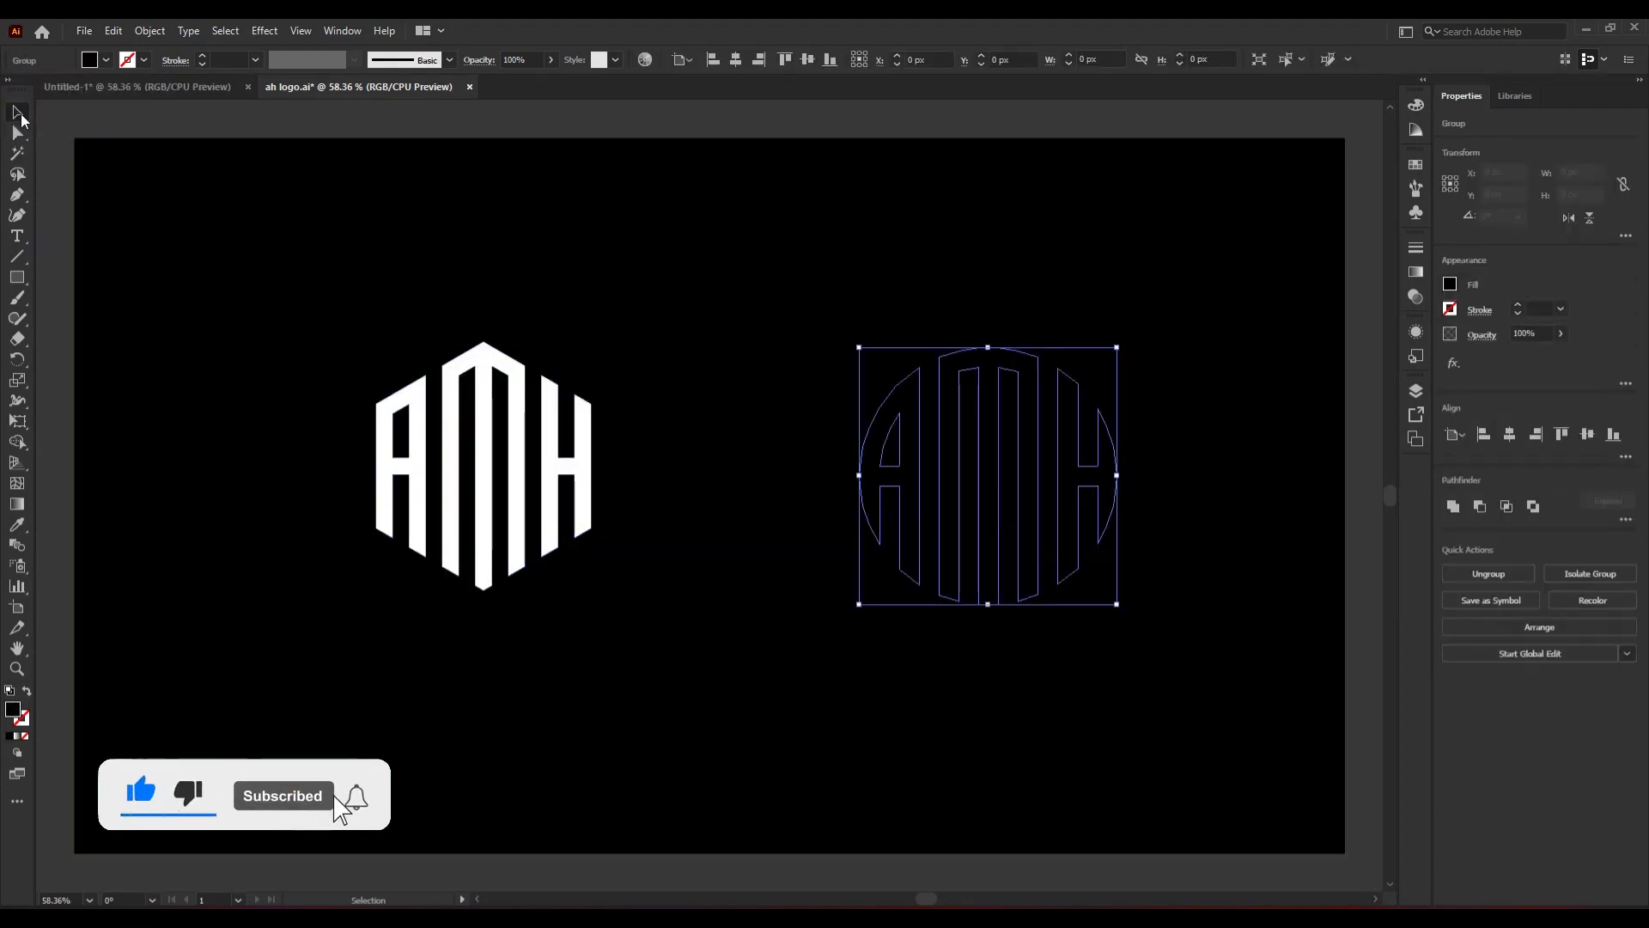
pyautogui.click(103, 62)
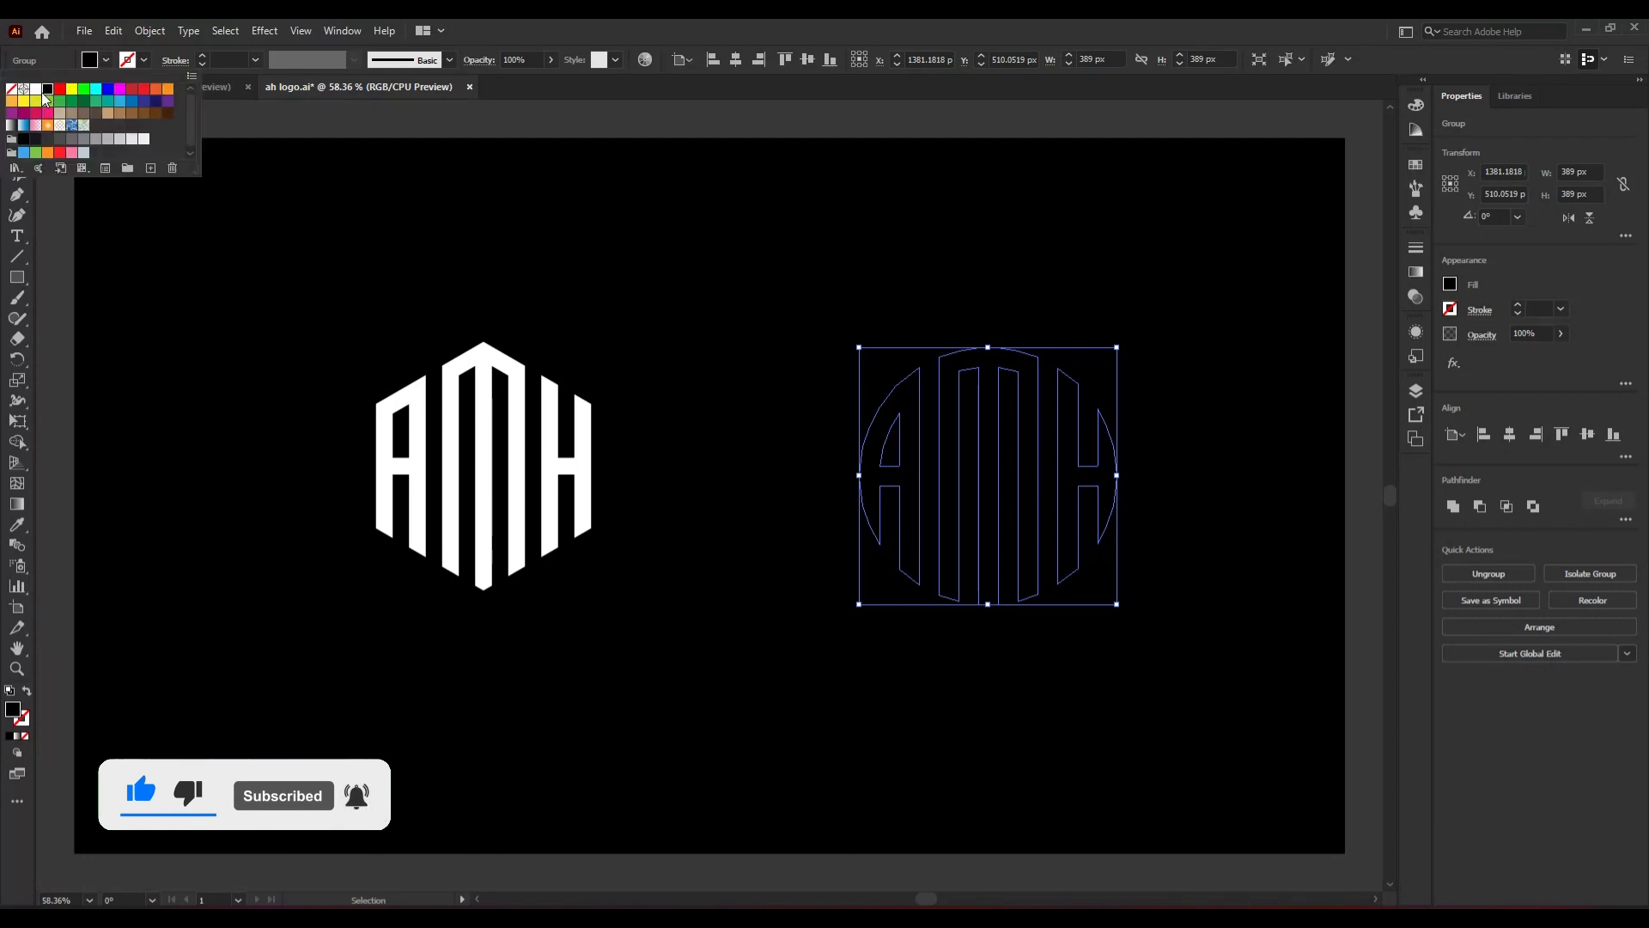
pyautogui.click(36, 88)
pyautogui.click(63, 328)
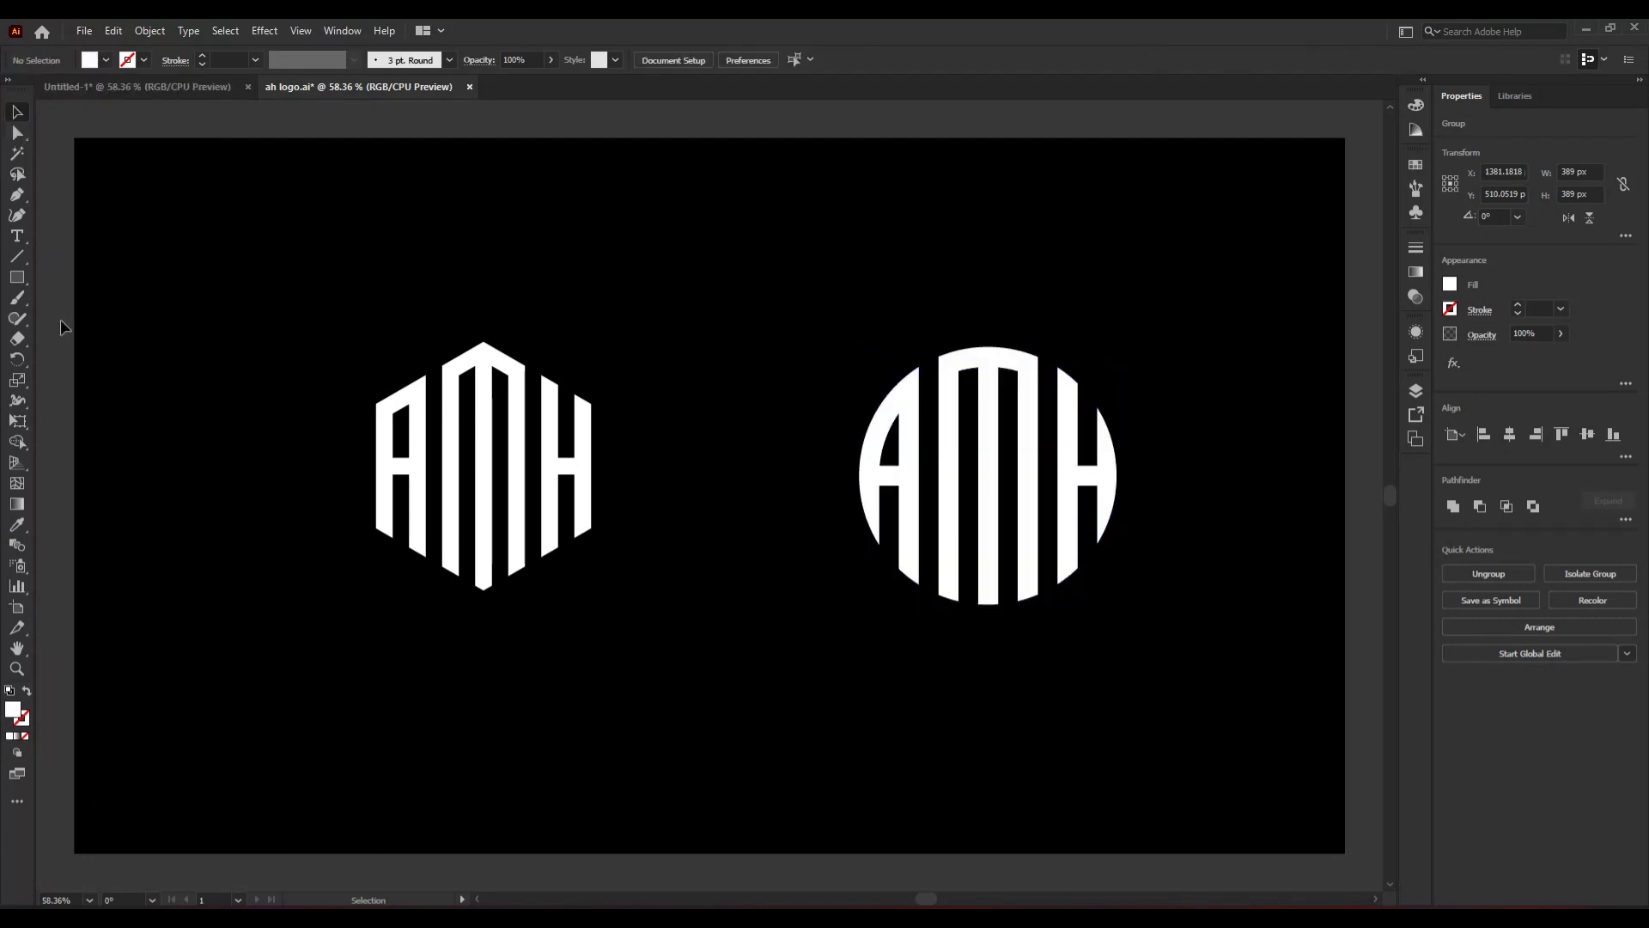
# - Select the white hexagonal AMH logo
pyautogui.click(556, 485)
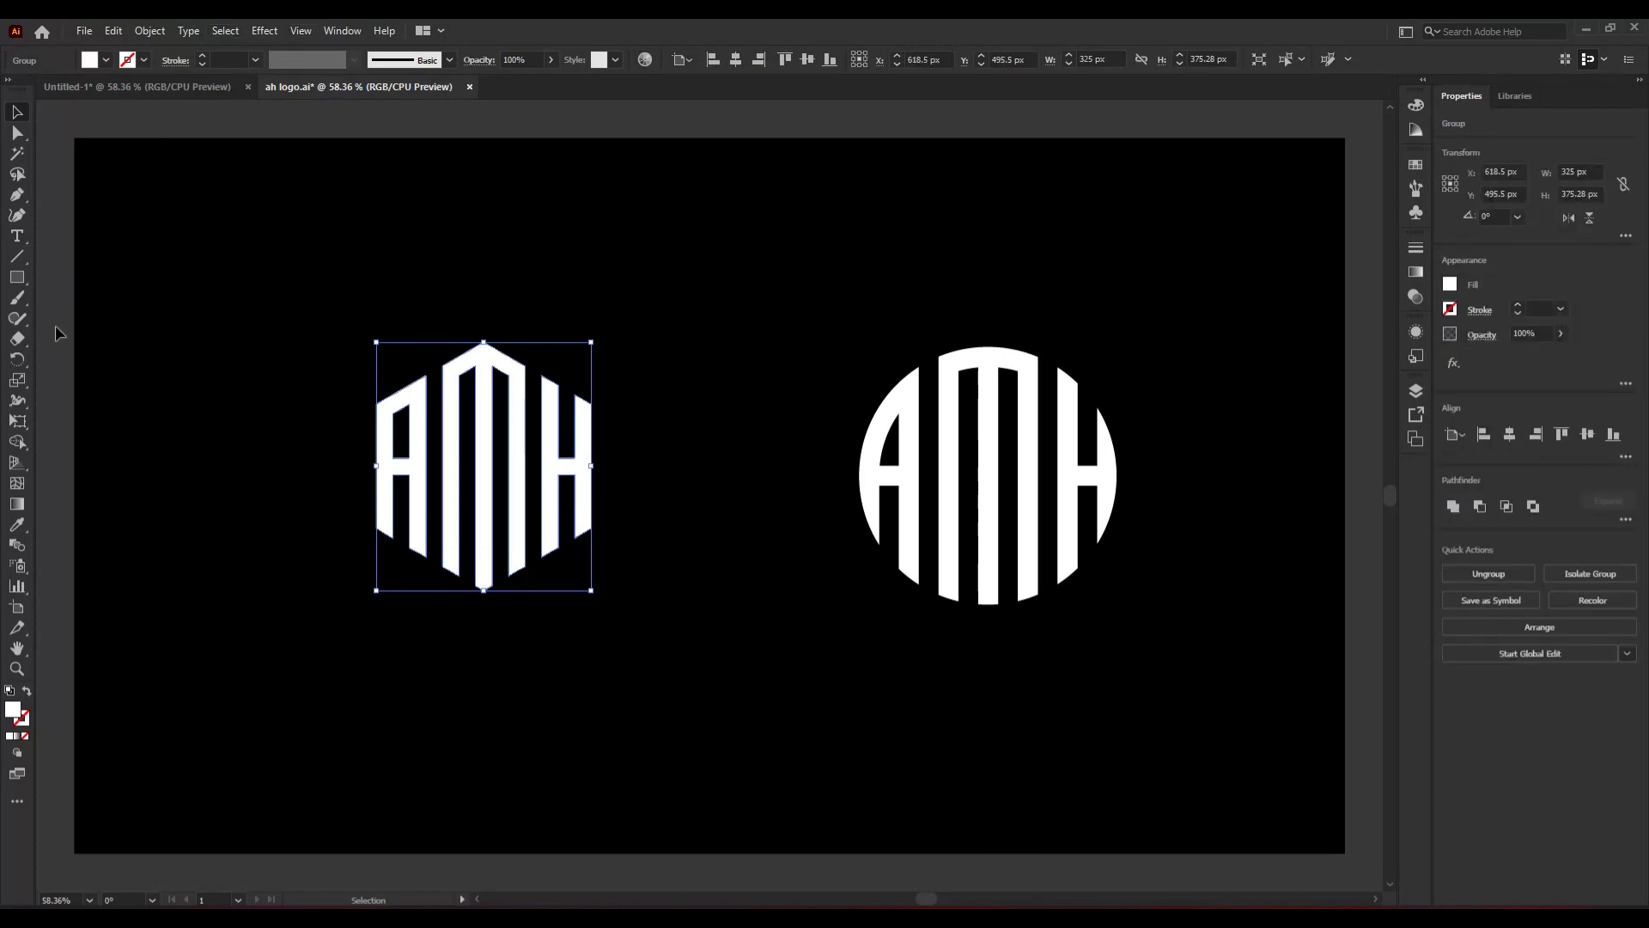